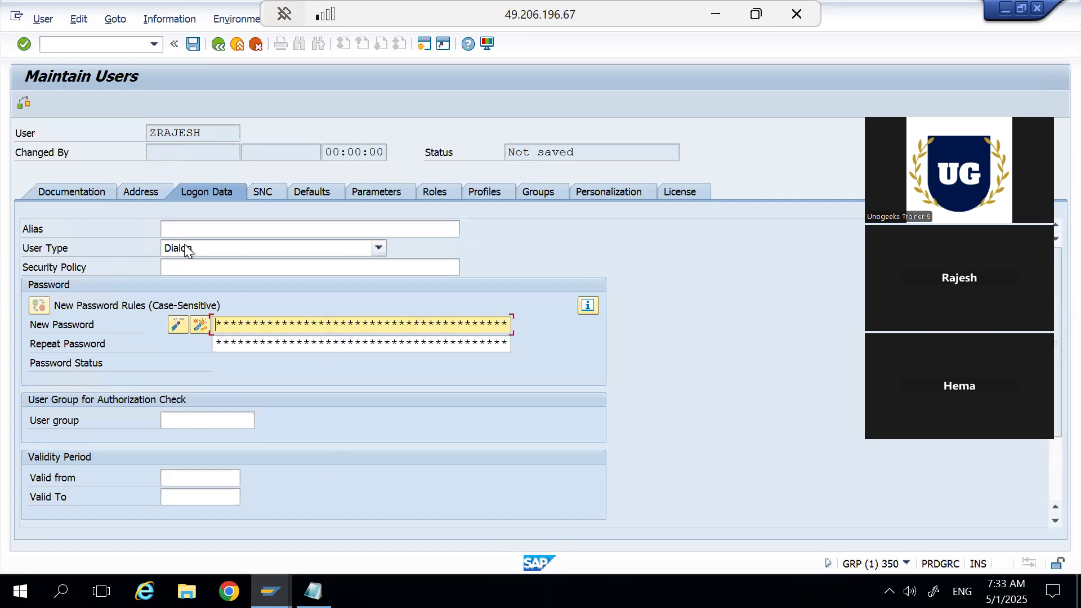
Review the available user types in the logon data and the reference user field in the role assignments.
left_click(379, 249)
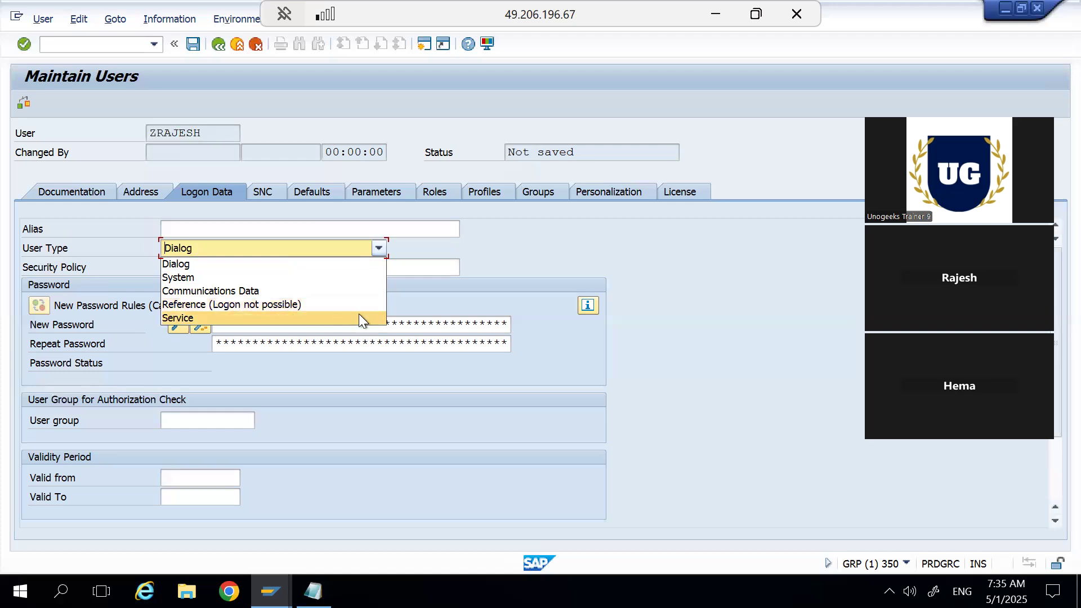
left_click(542, 298)
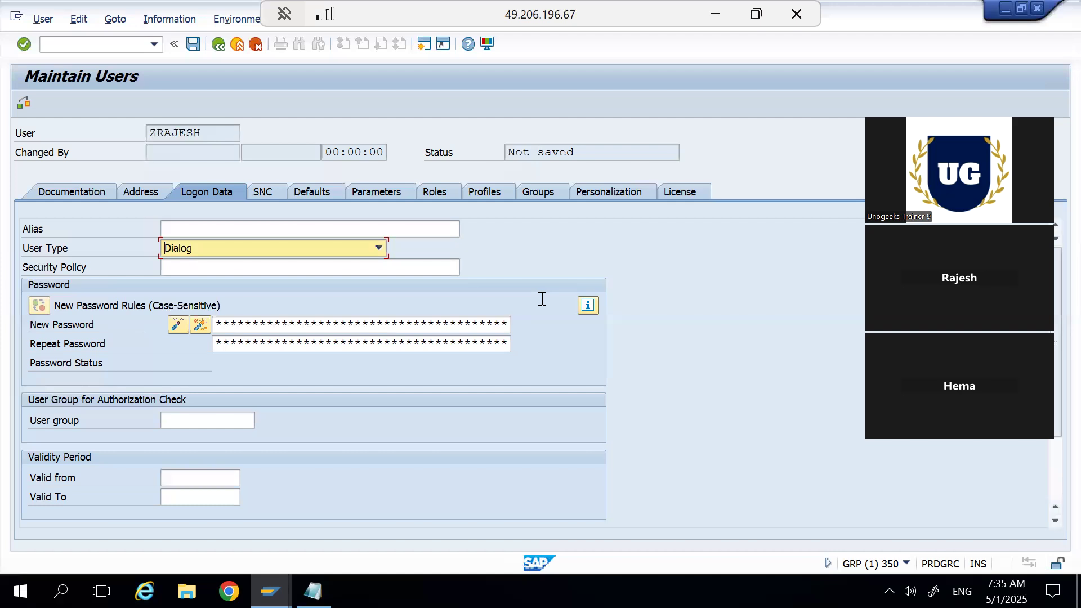
left_click(438, 195)
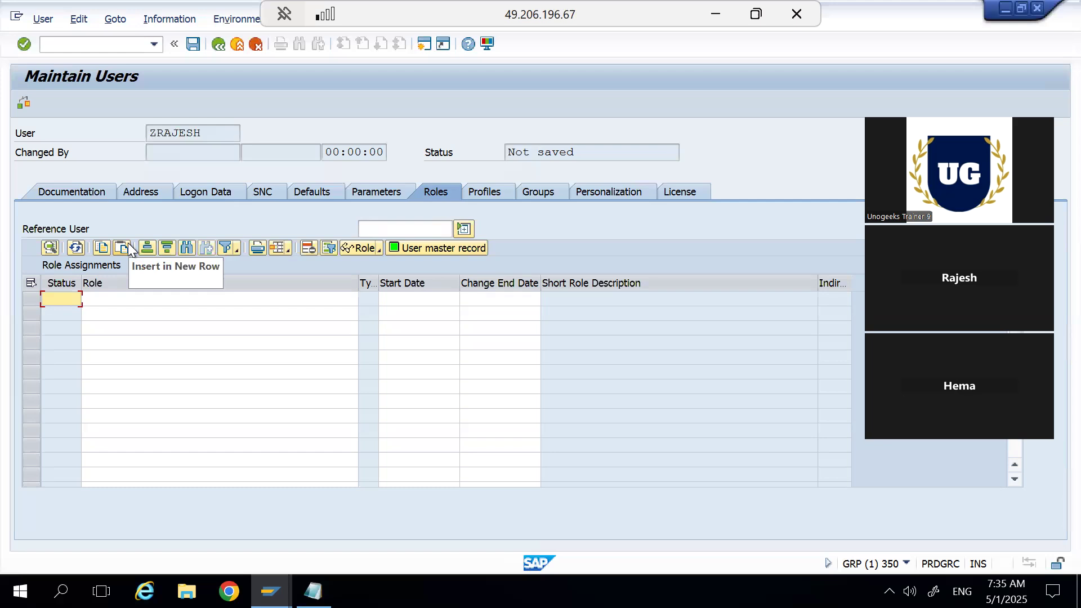
left_click(391, 224)
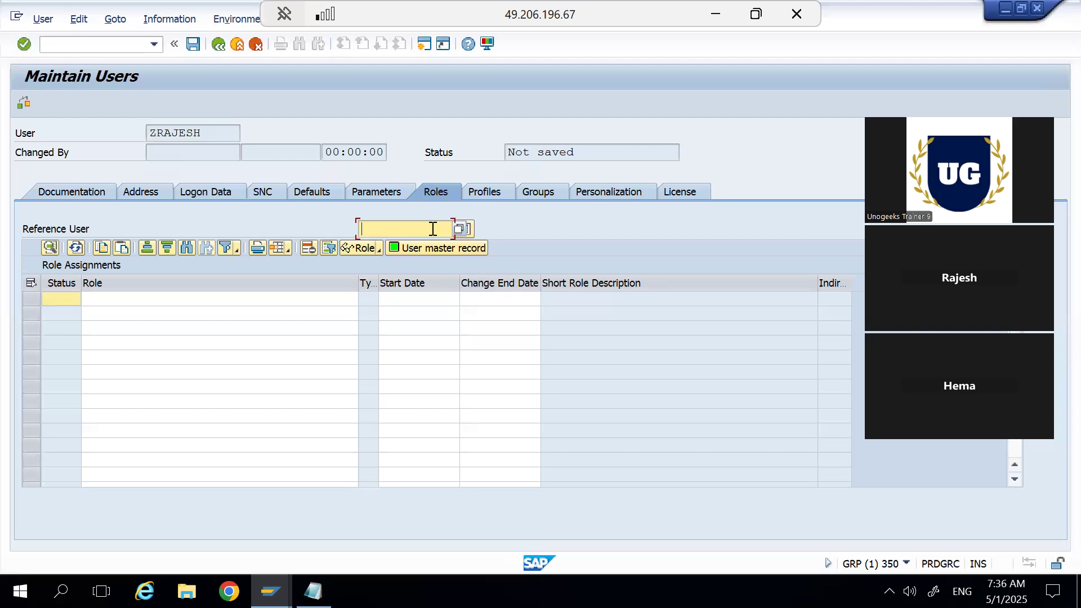
left_click(210, 194)
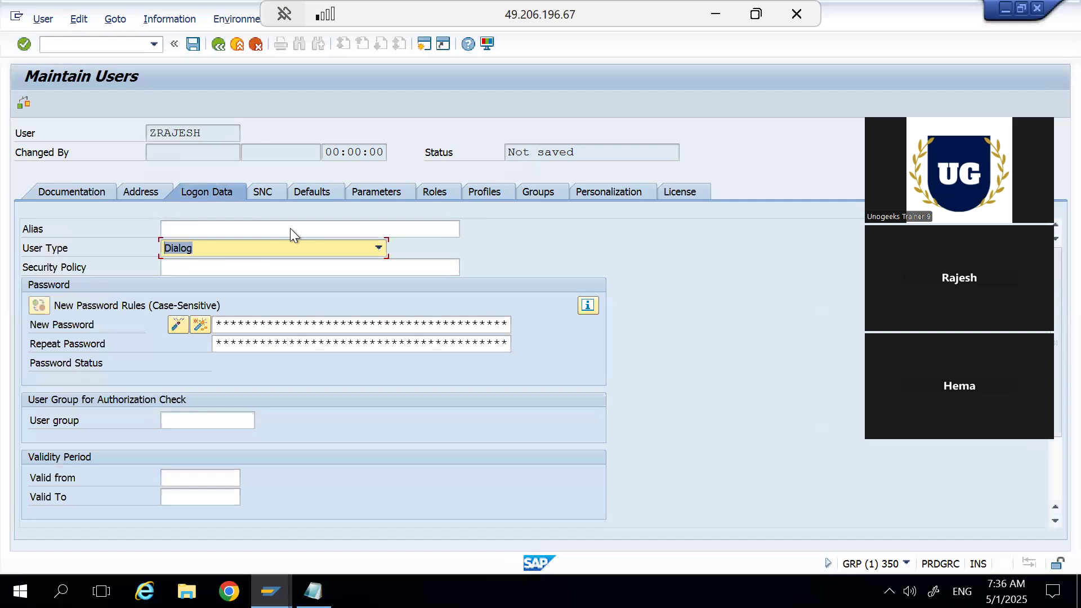
left_click(378, 248)
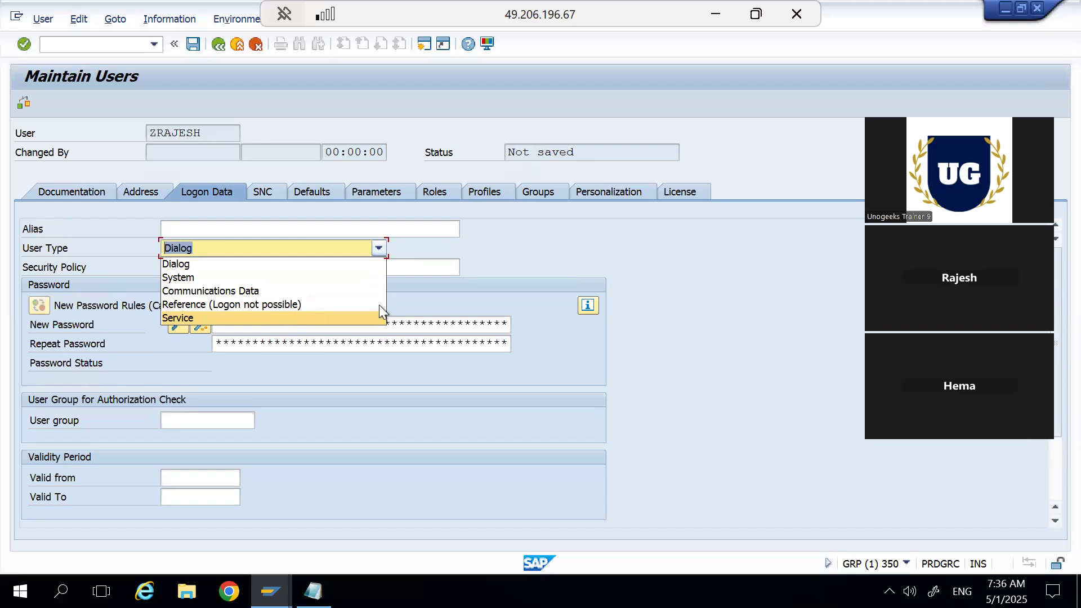
left_click(438, 306)
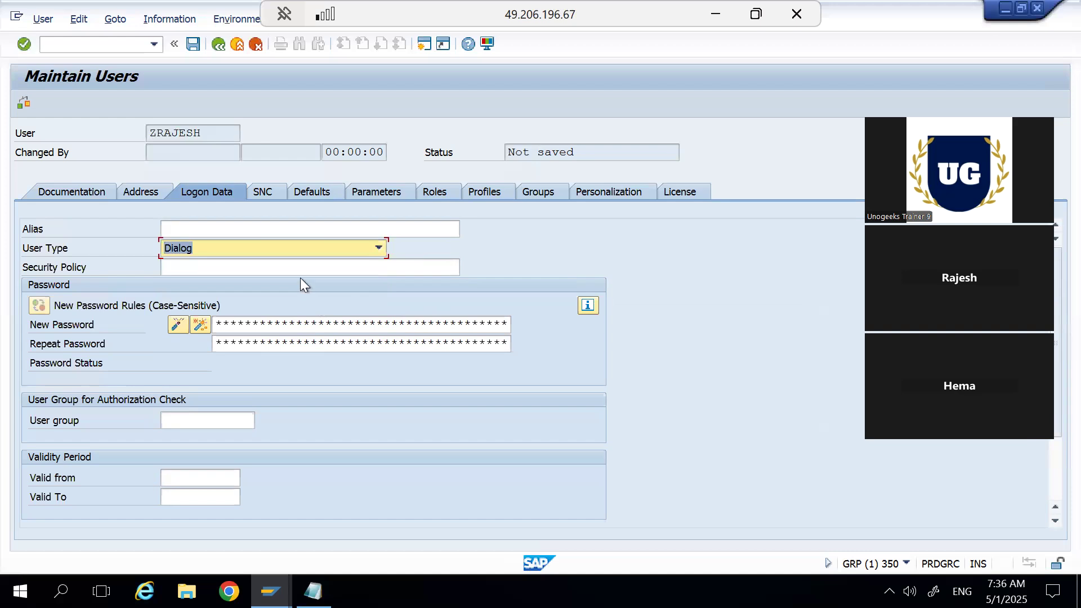
left_click(385, 246)
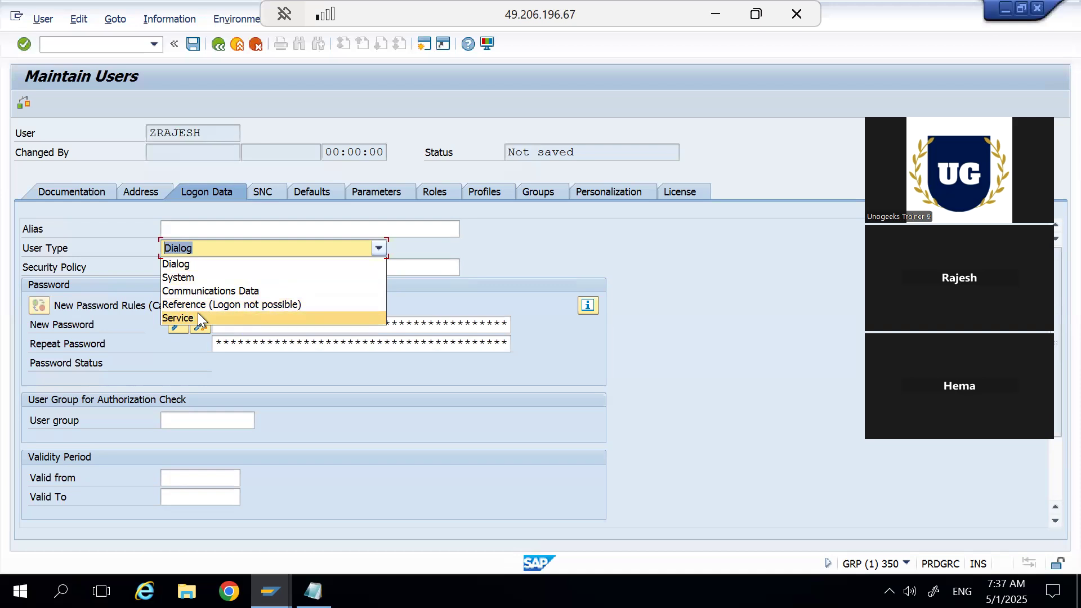
left_click(424, 279)
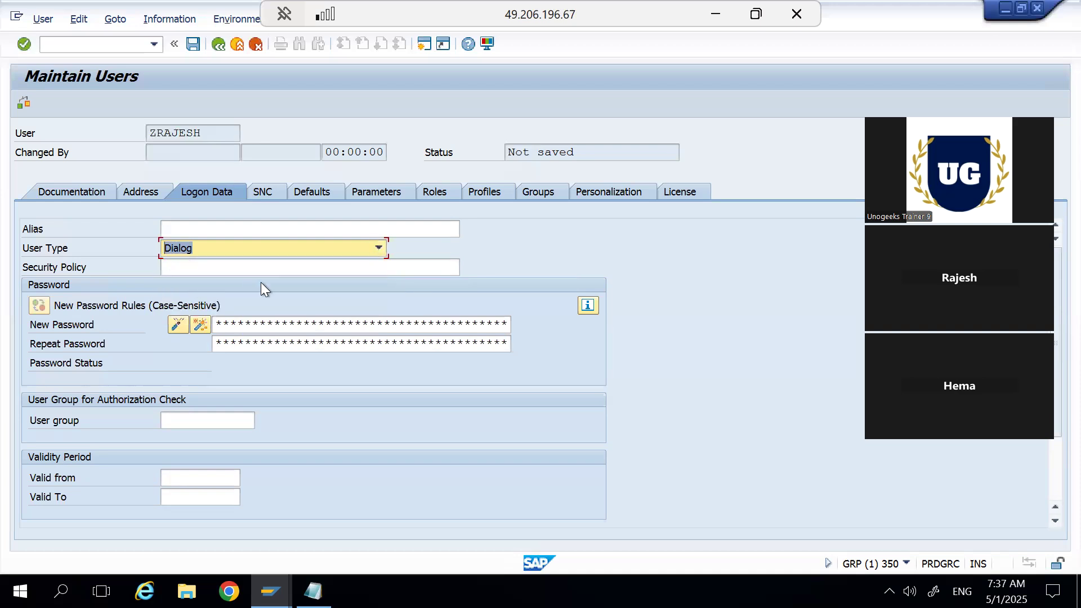
Confirm the new password and its repetition in the user's logon data.
left_click(252, 323)
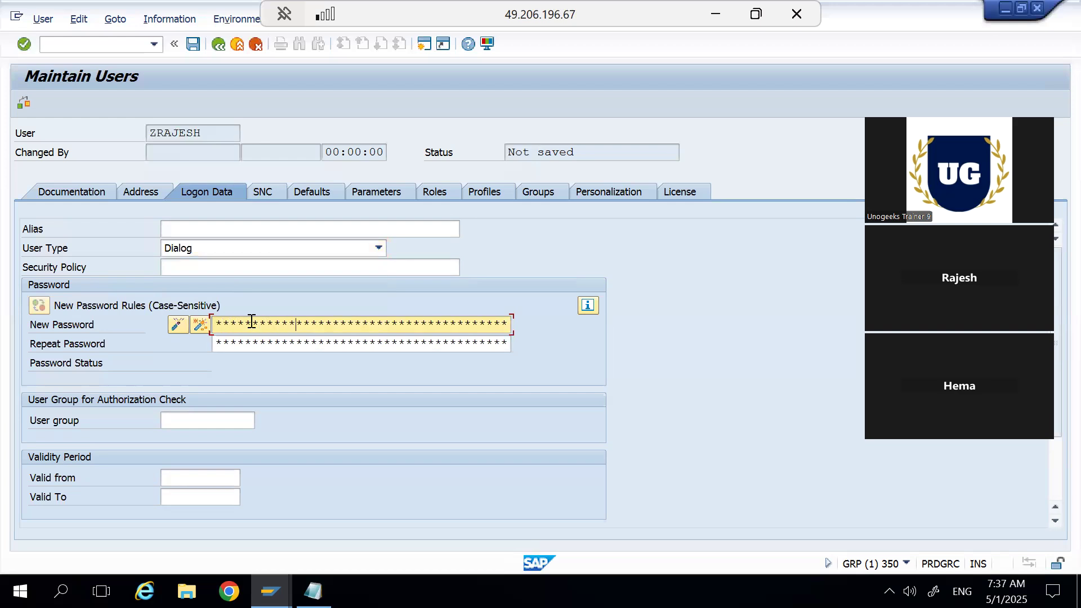
key("Tab")
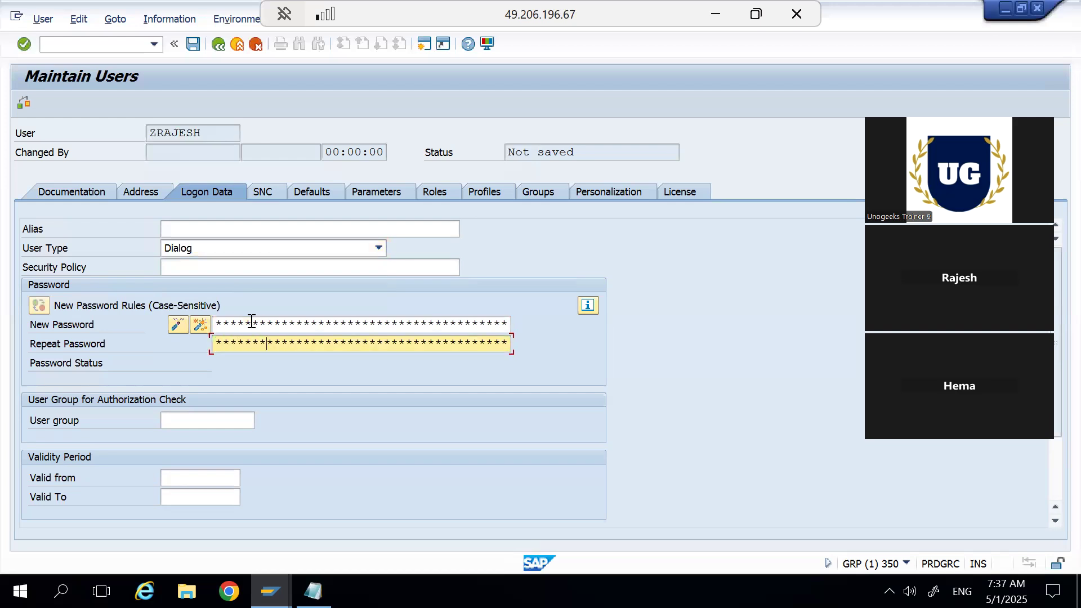
key("Return")
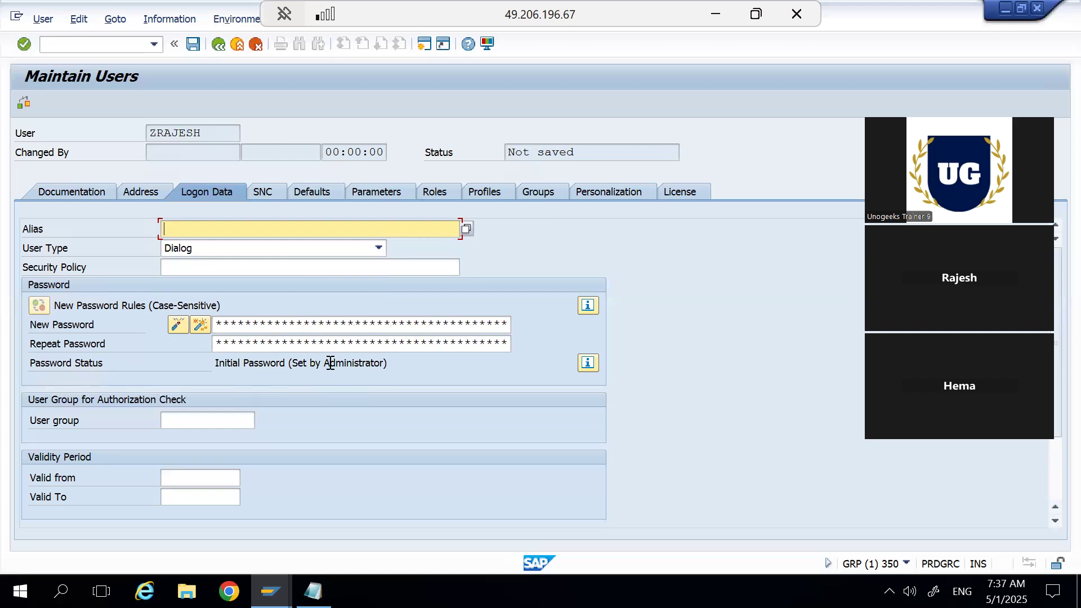
Try the Service user type in the logon data, and set the user type back to Dialog.
left_click(377, 254)
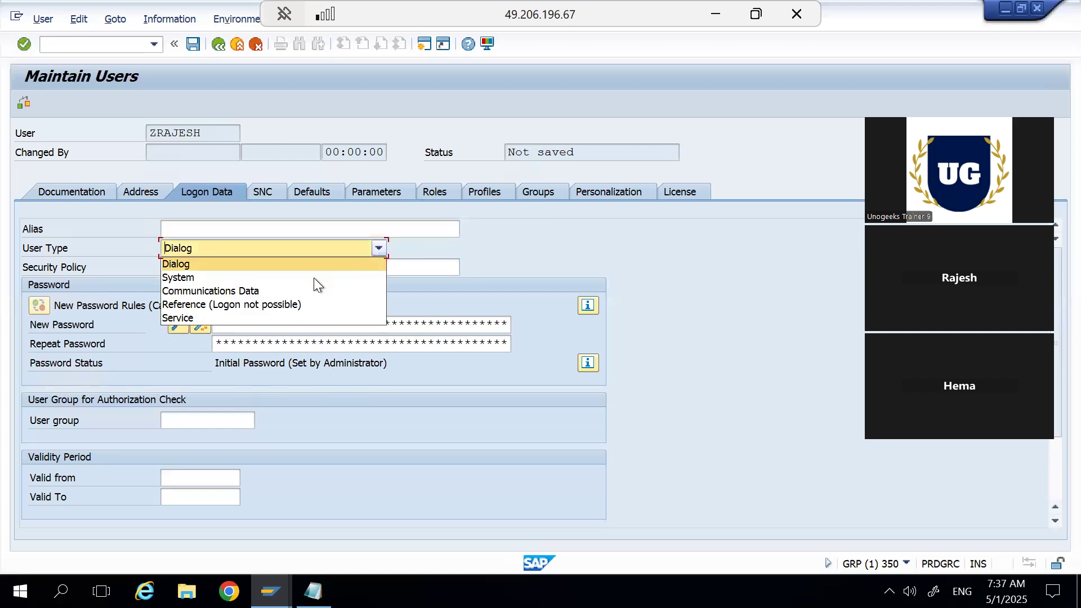
left_click(292, 318)
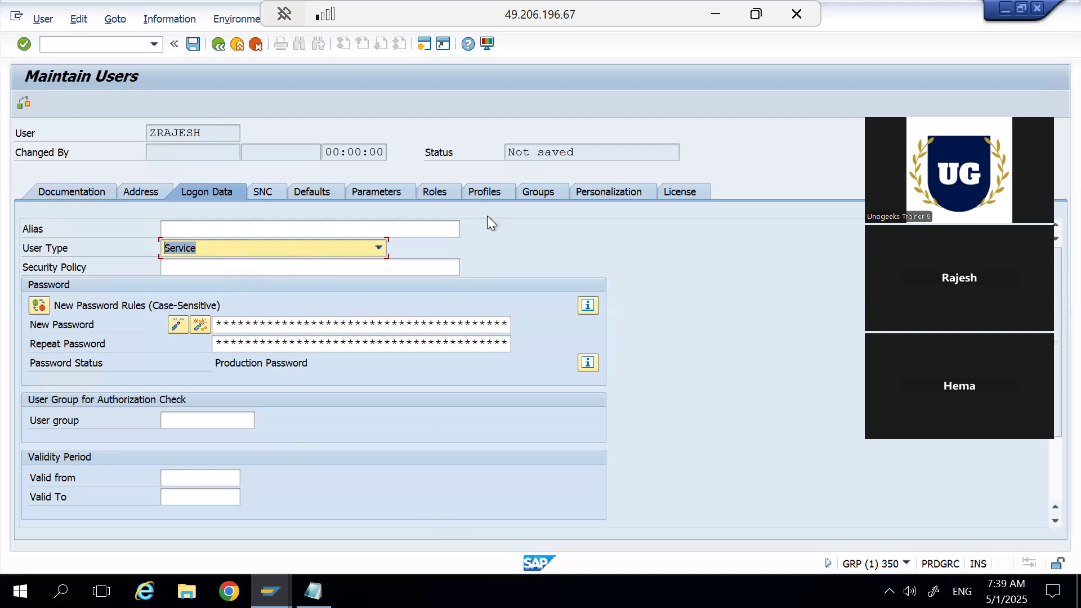
left_click(380, 250)
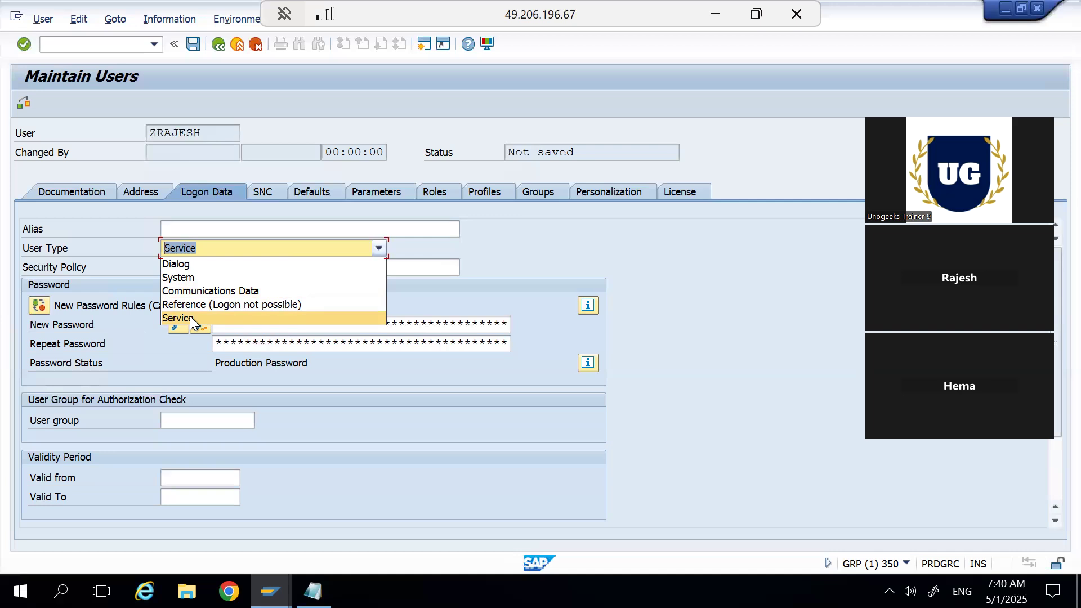
left_click(303, 413)
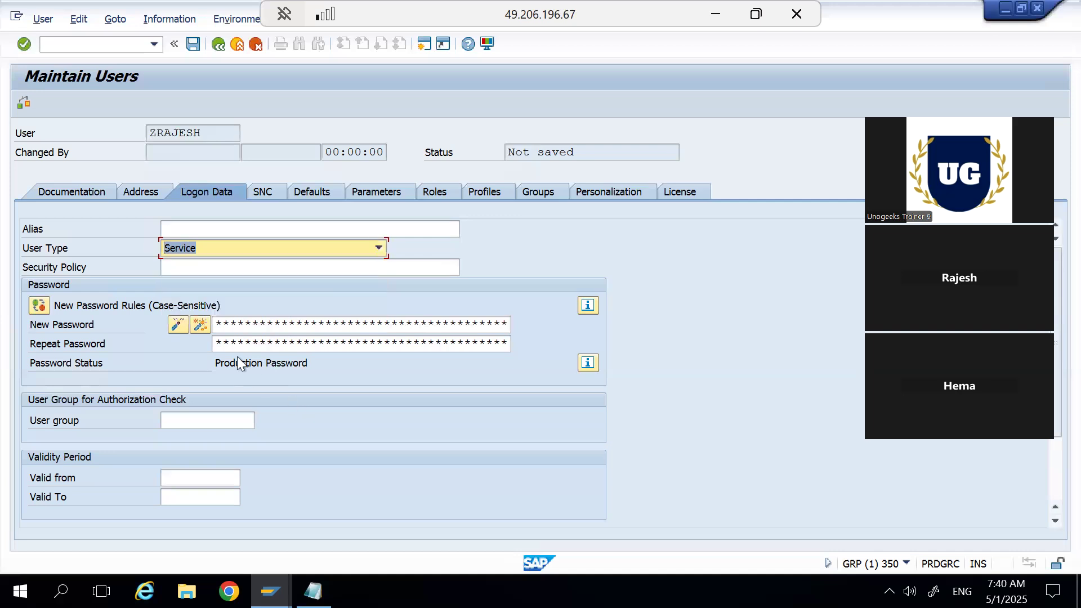
left_click(379, 248)
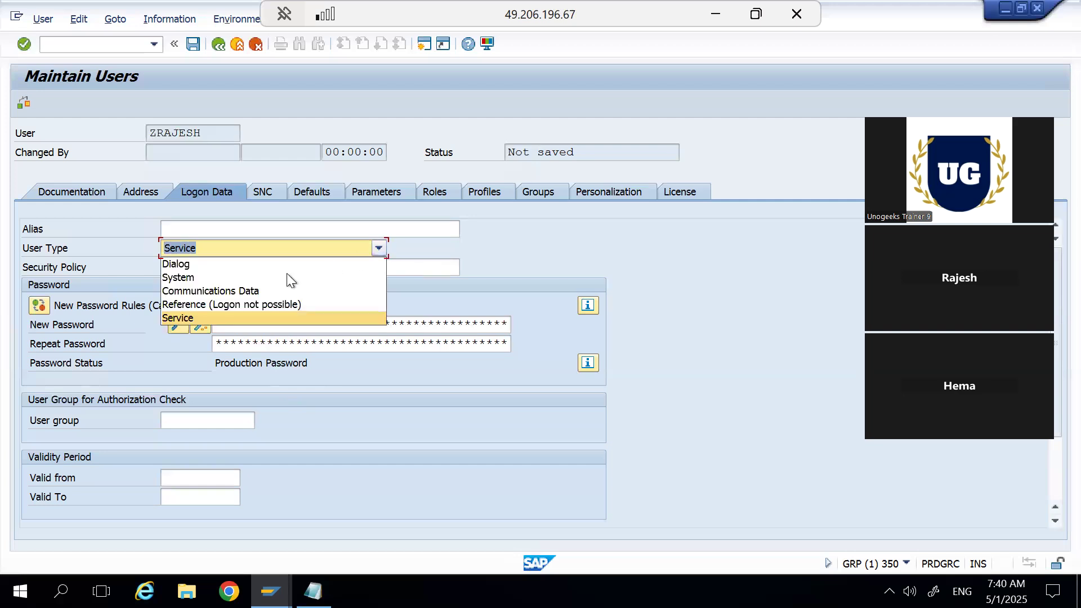
left_click(267, 264)
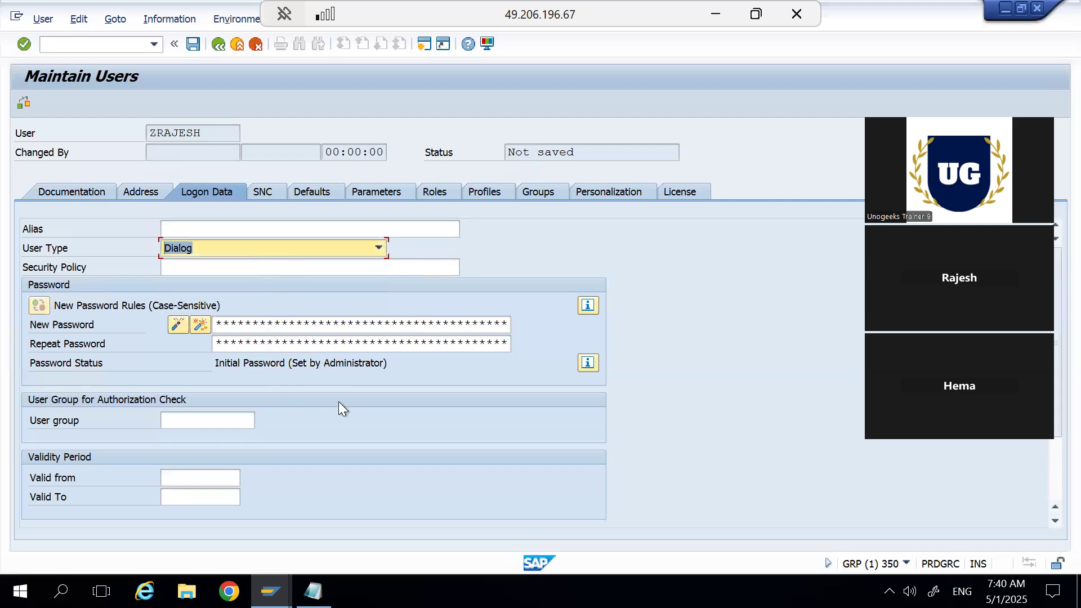
left_click(221, 420)
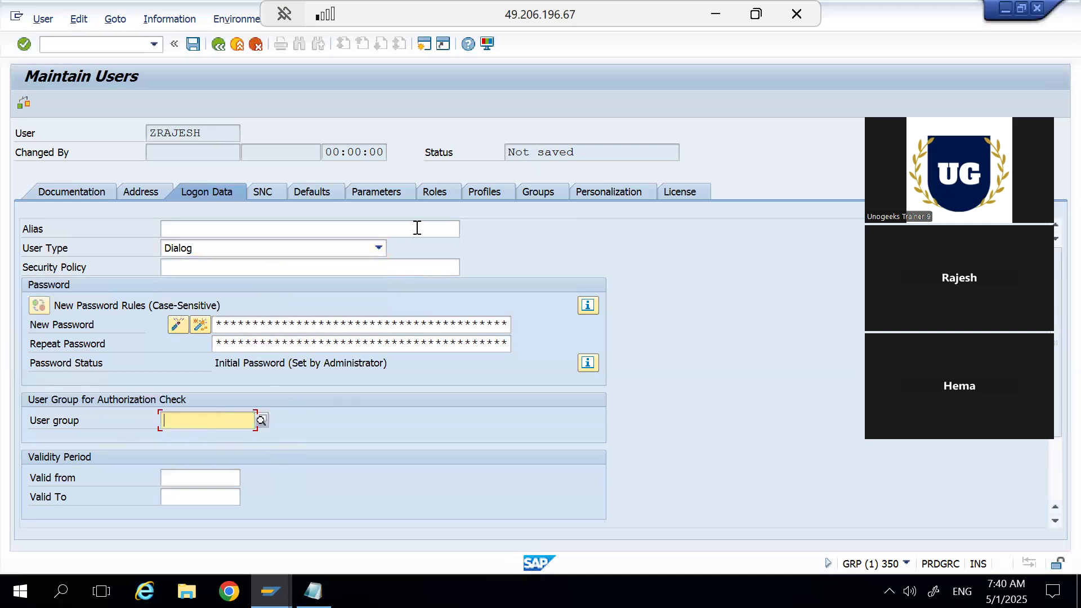
left_click(523, 193)
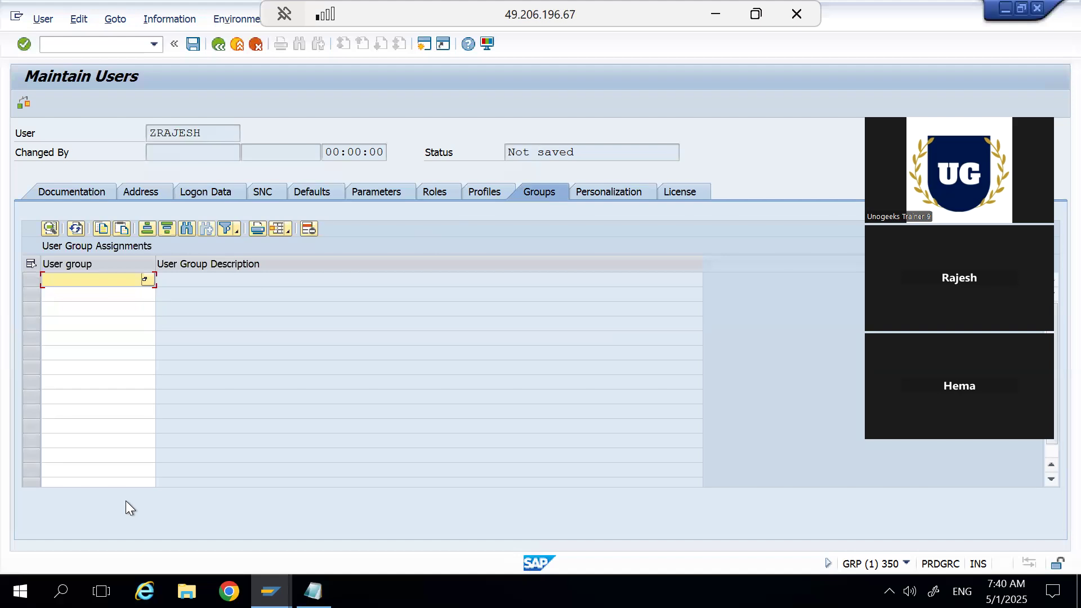
left_click(152, 190)
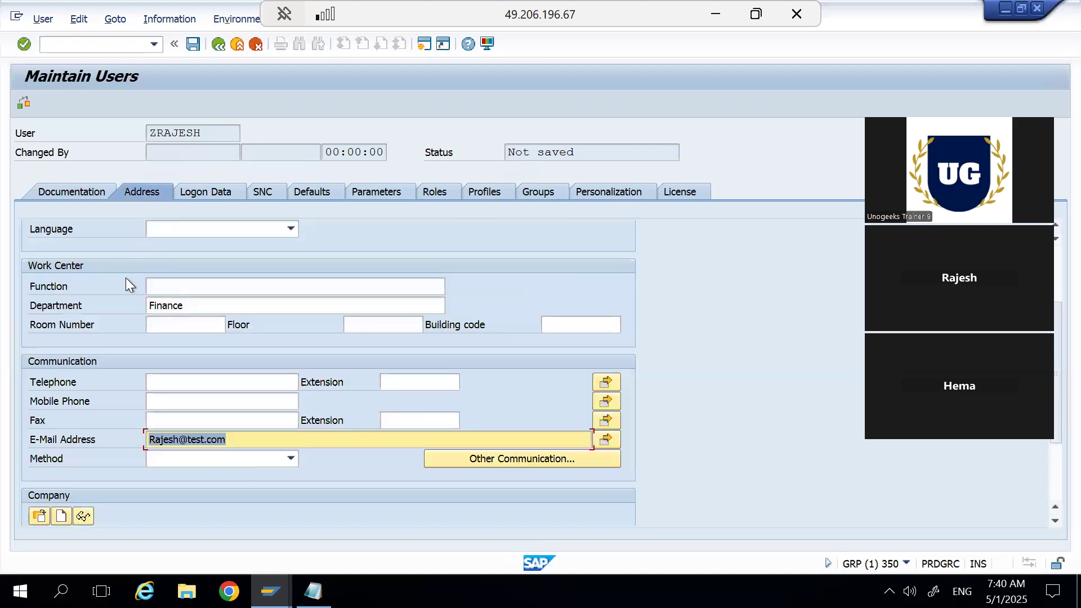
left_click(202, 185)
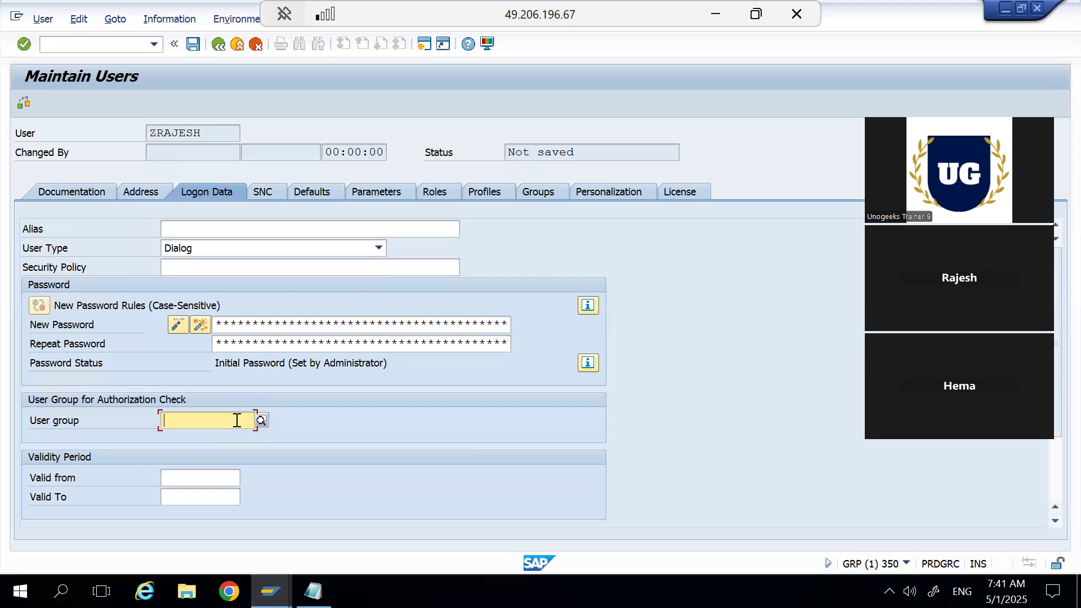
left_click(441, 195)
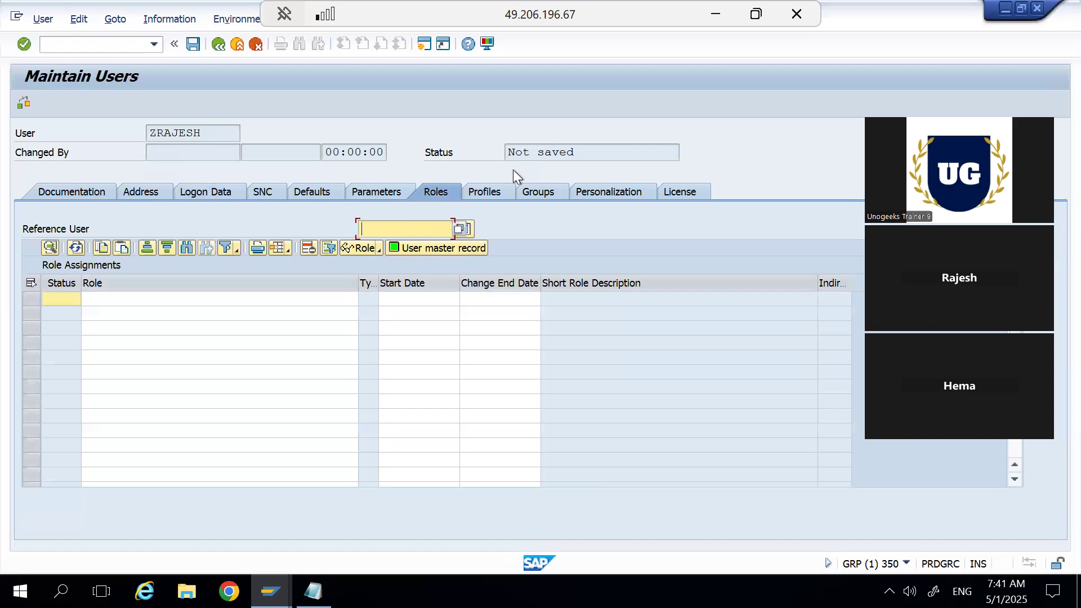
Assign the user group SUPER in the first row of the user group assignments.
left_click(540, 186)
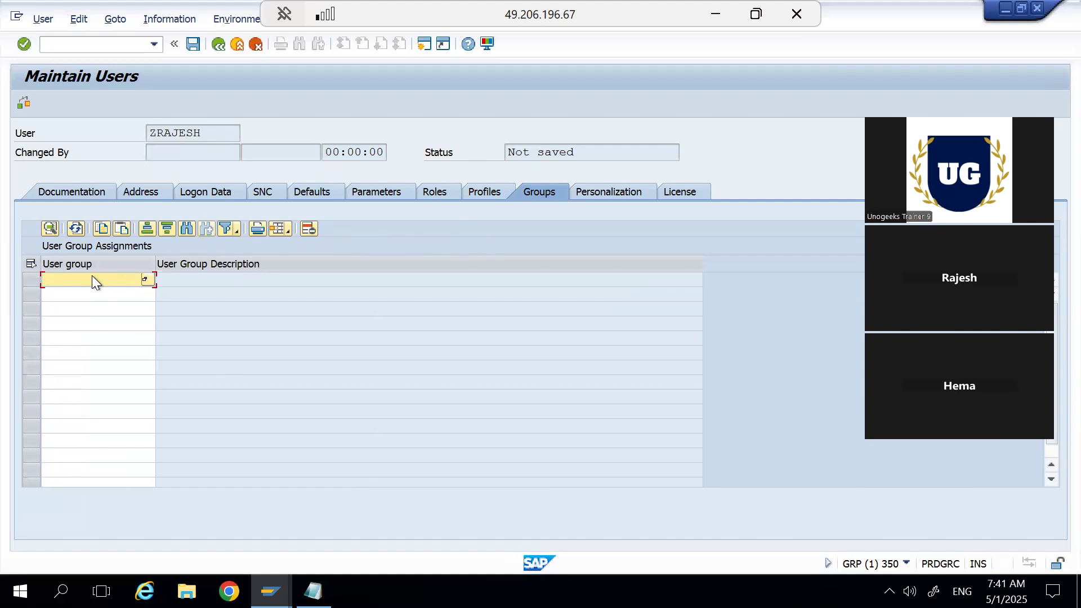
left_click(145, 280)
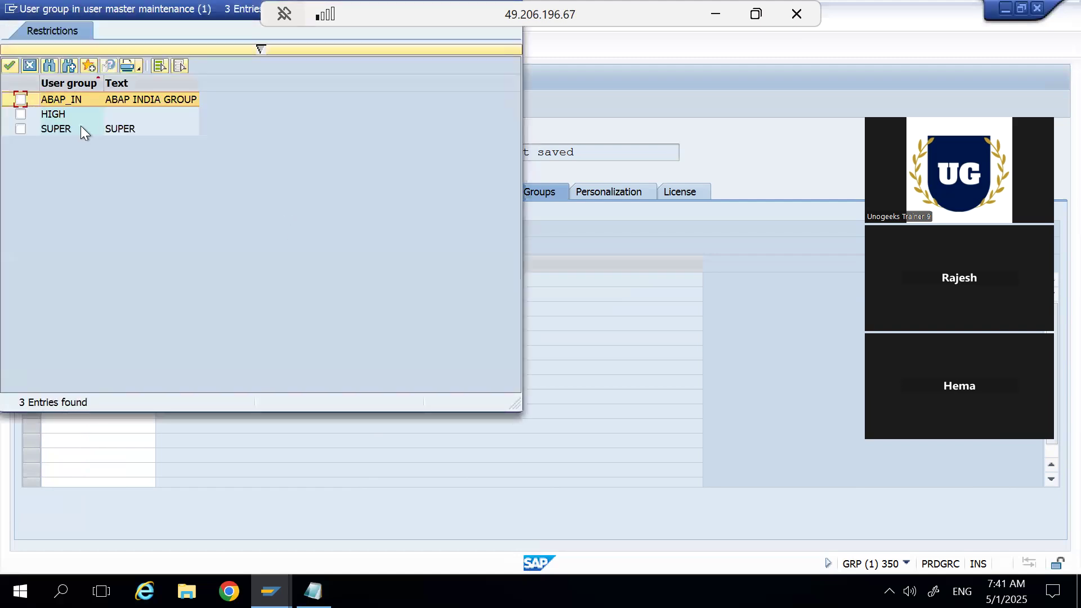
left_click(66, 129)
left_click(21, 129)
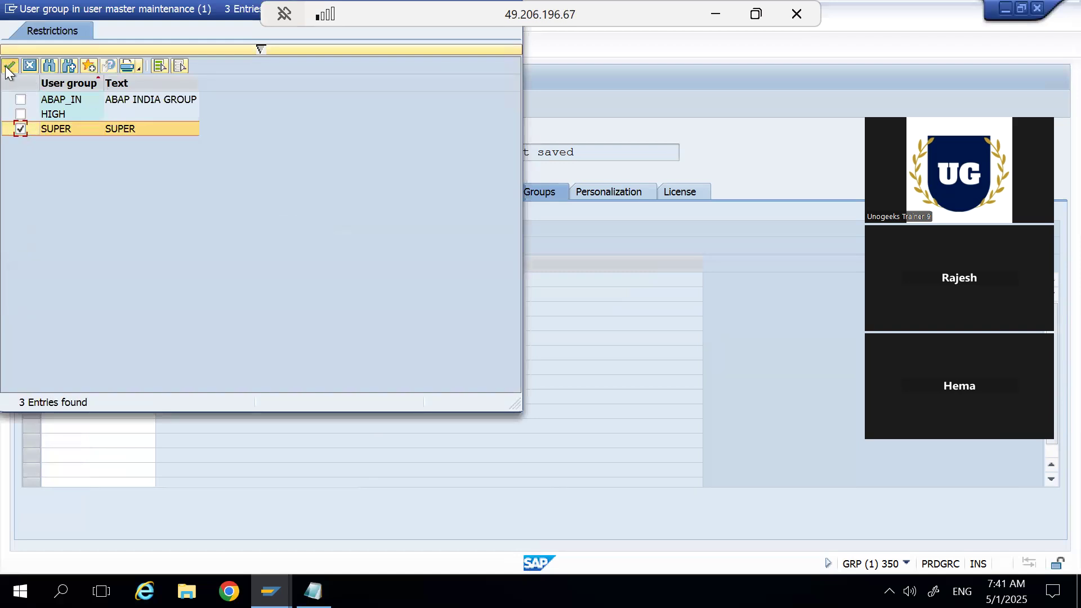
left_click(9, 67)
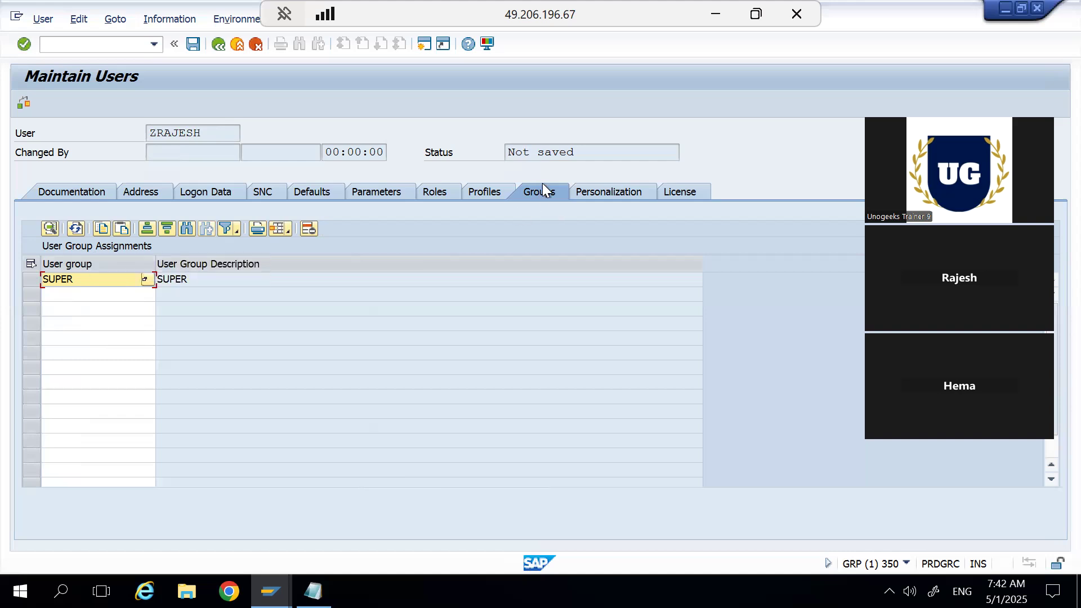
Set the user group for the authorization check to HIGH in the logon data.
left_click(147, 194)
left_click(204, 195)
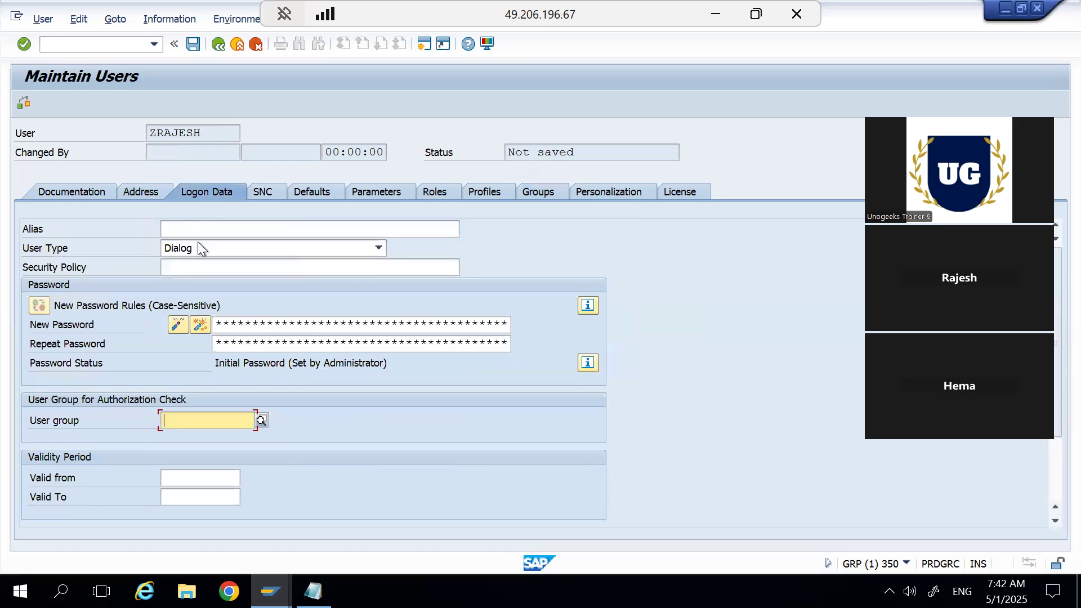
left_click(260, 422)
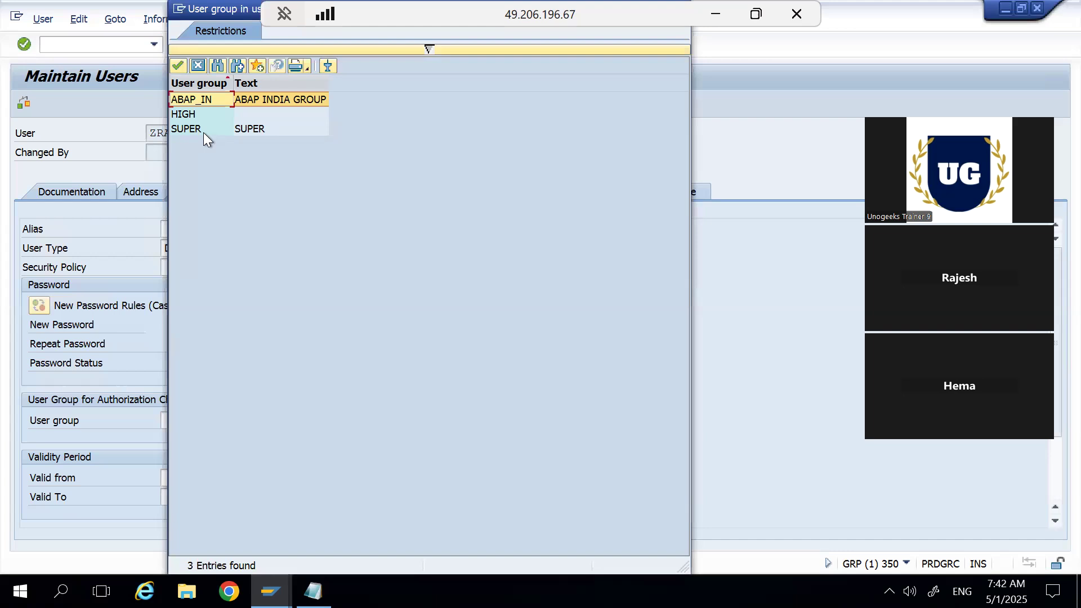
double_click(194, 114)
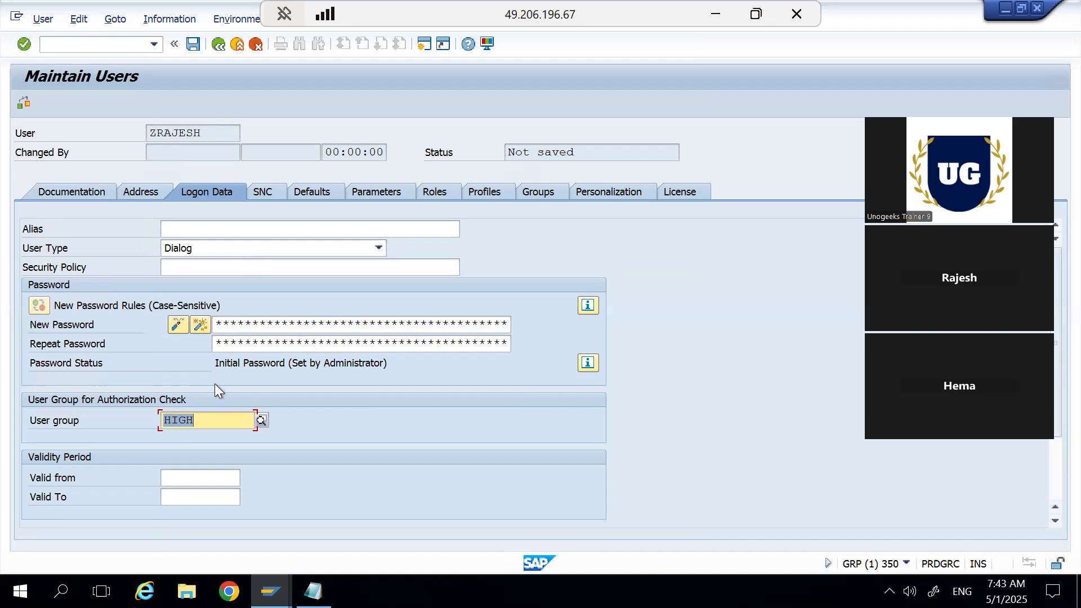
Review the list of user groups available for the authorization check and close it without choosing one.
left_click(261, 422)
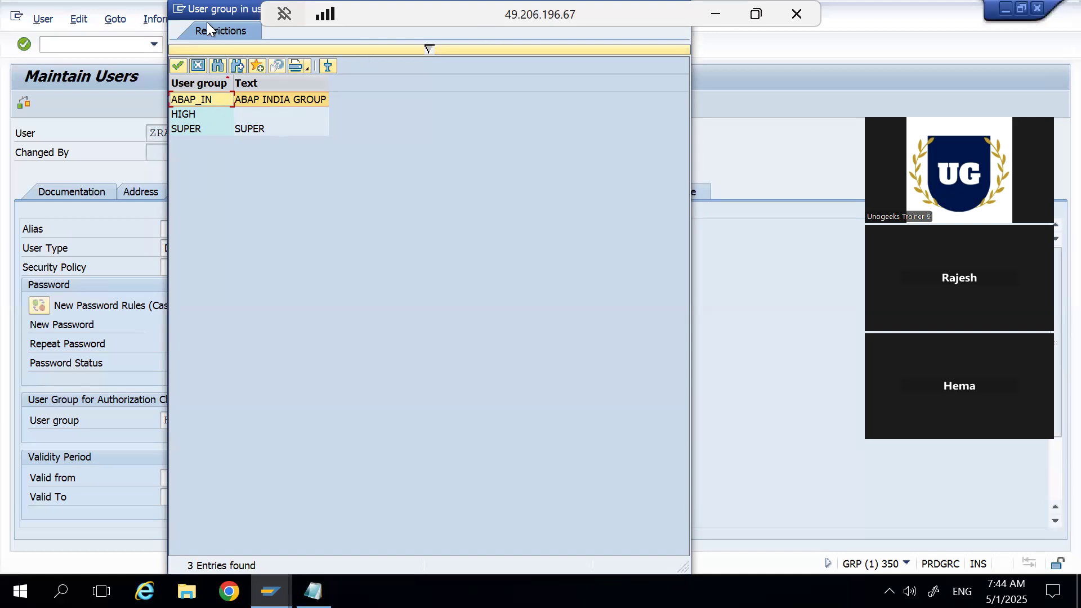
left_click_drag(204, 11, 204, 96)
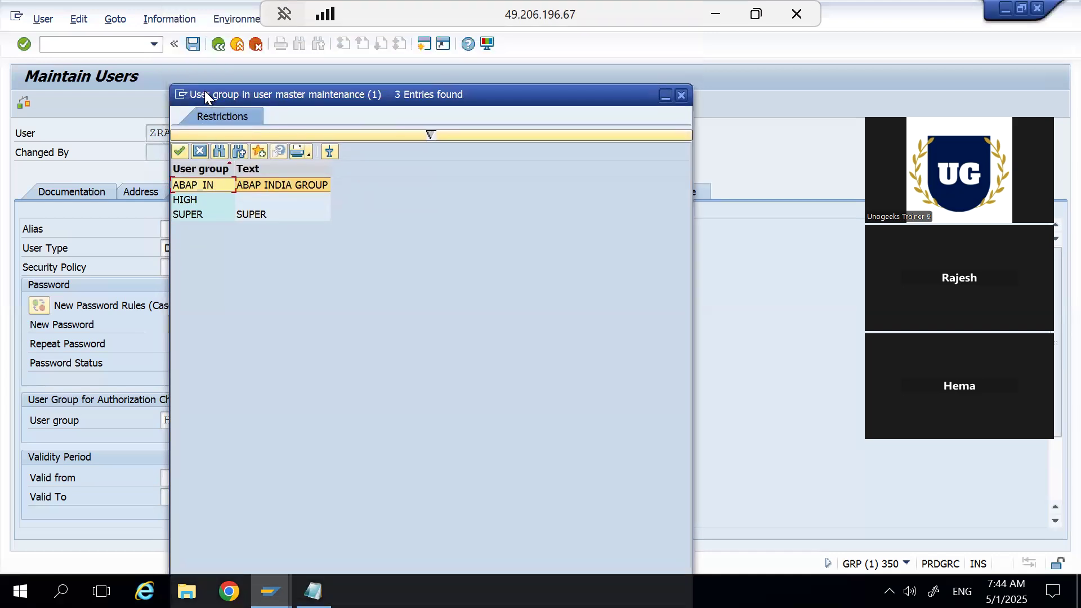
left_click(681, 93)
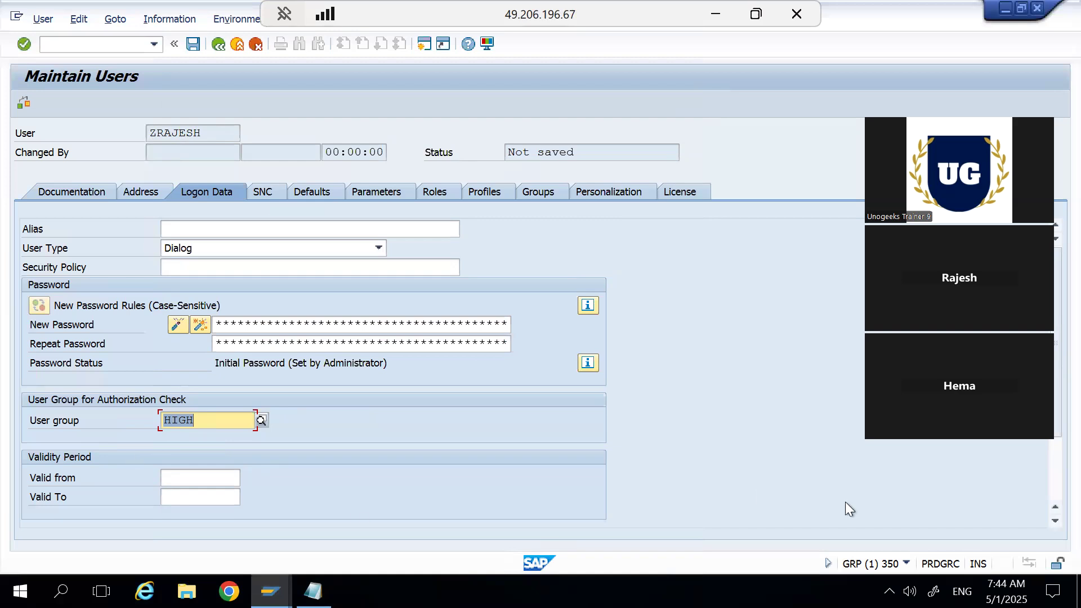
Set the user's validity period in the logon data from 01.05.2025 to 31.12.9999.
scroll(1049, 521, "down", 5)
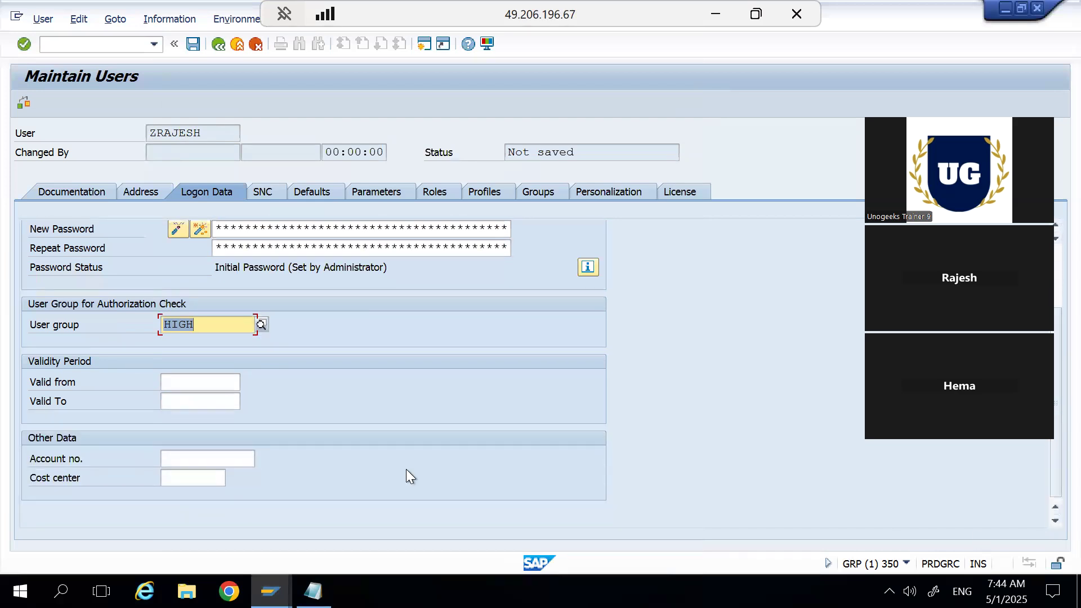
left_click(214, 379)
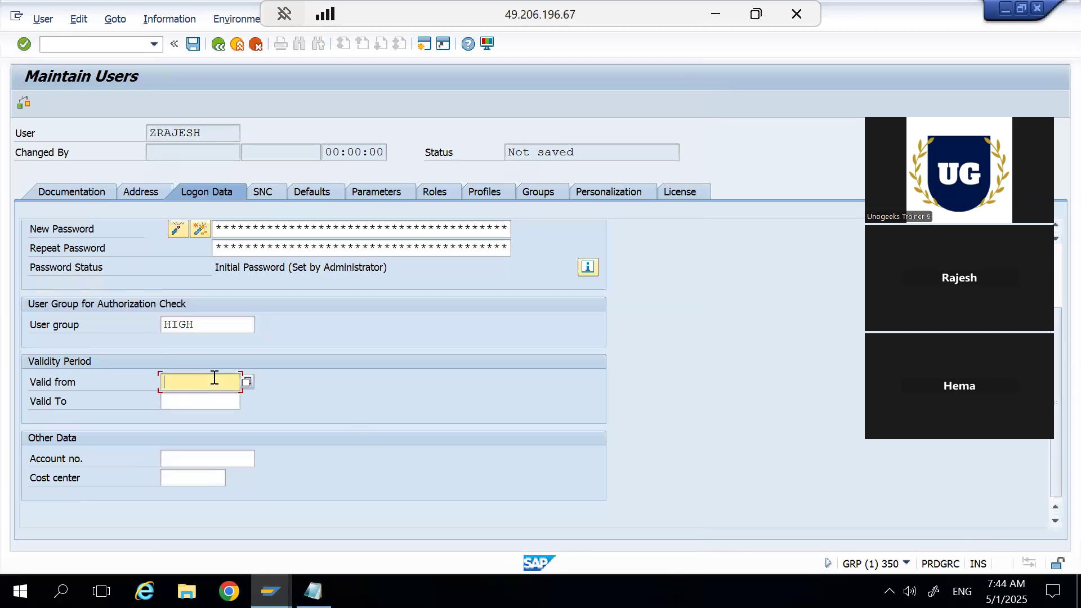
left_click(247, 382)
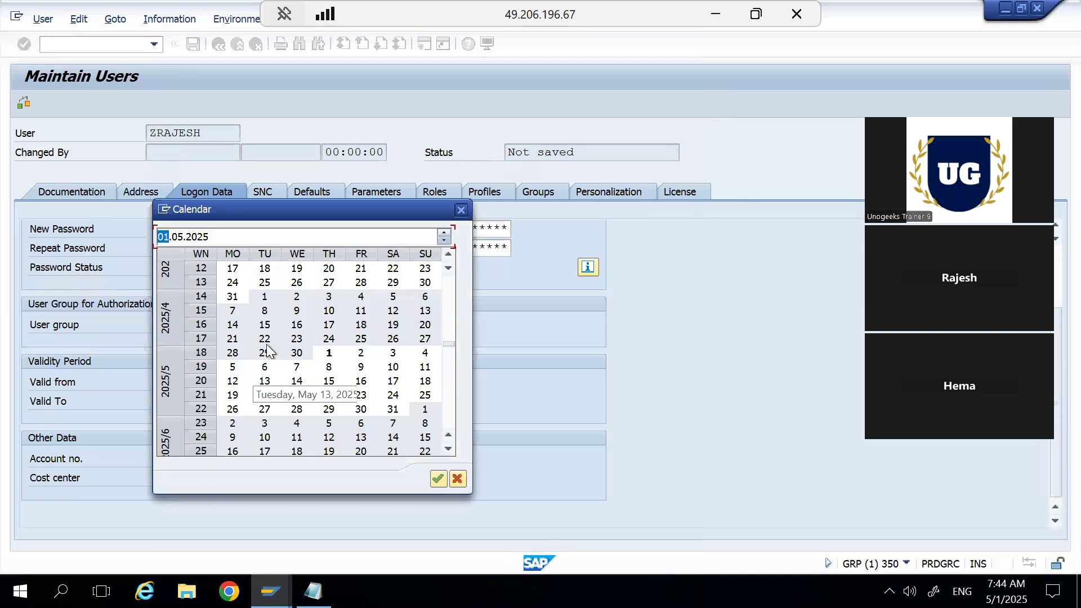
double_click(327, 353)
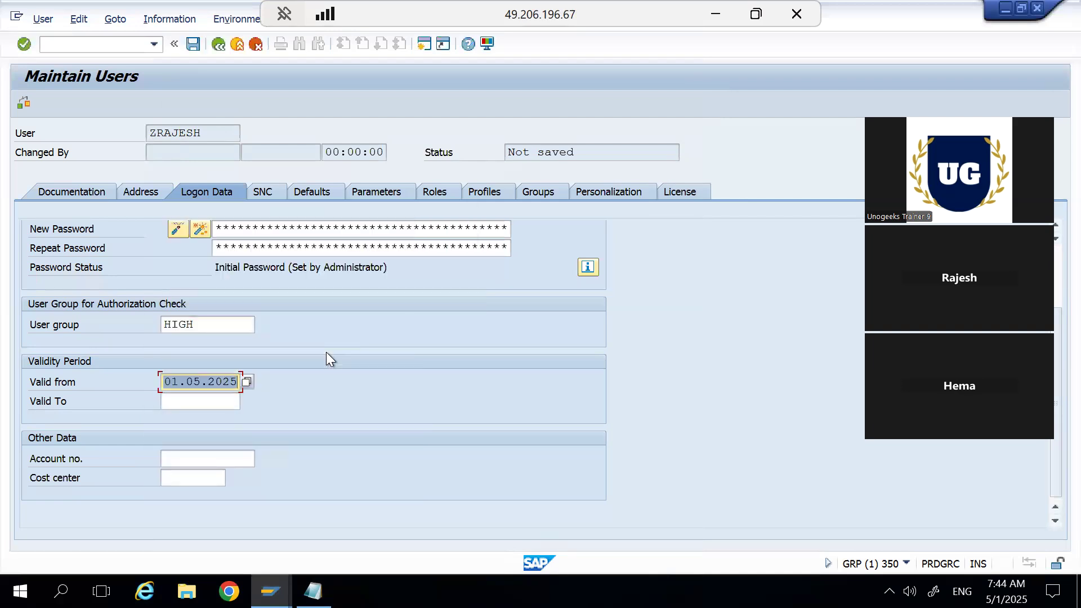
left_click(221, 408)
type("31.12")
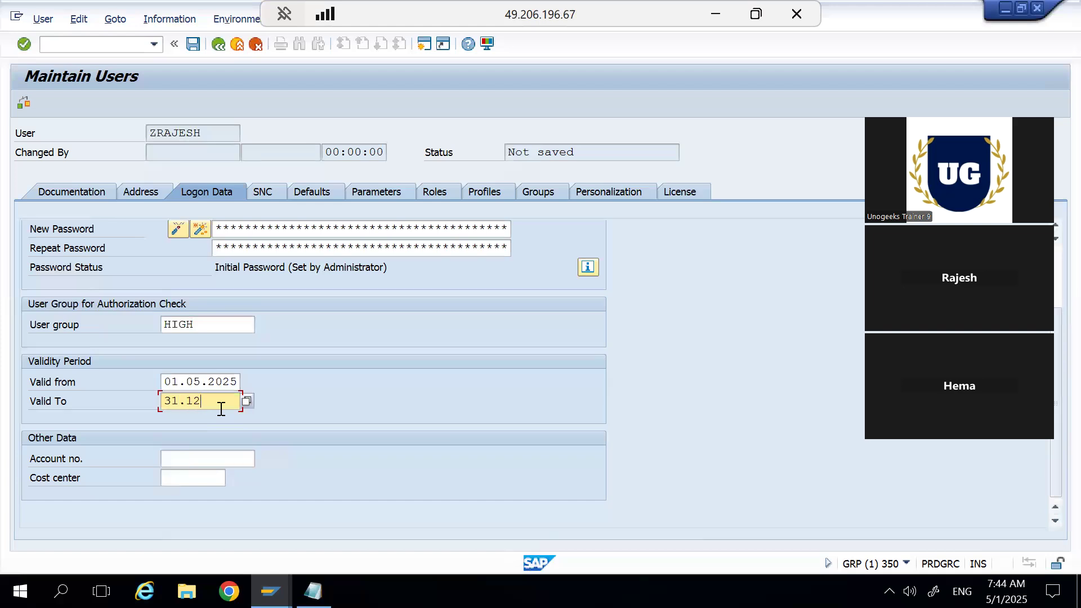
type(".9999")
Enter an SNC name made of the prefix p:CN= followed by the user's ID in the SNC data.
left_click(269, 191)
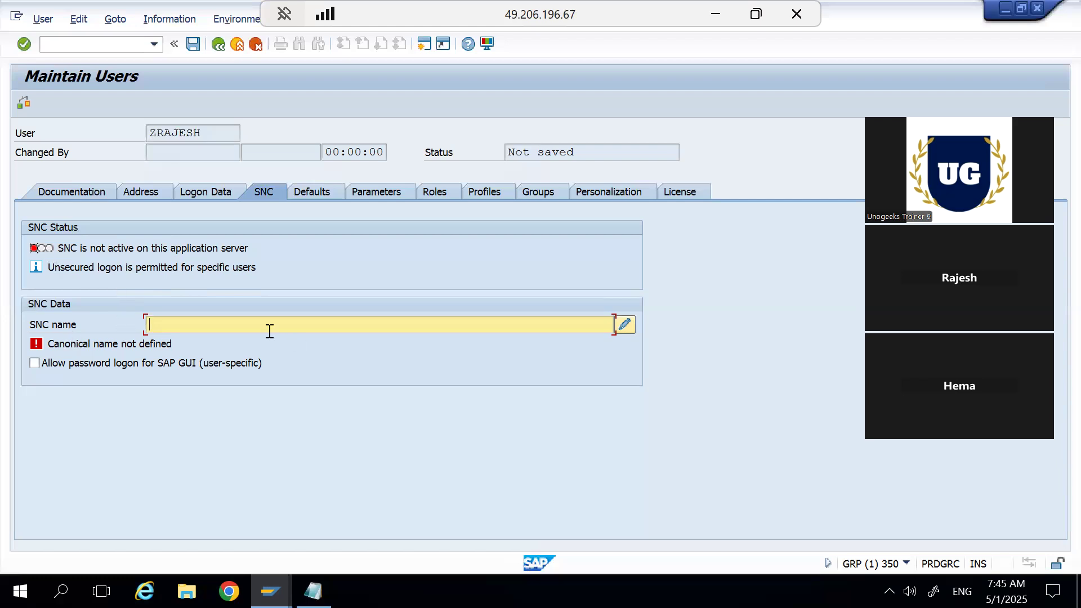
type("p:CN=ZRAJESH,  OU")
key("BackSpace")
key("BackSpace")
key("BackSpace")
type(",")
key("BackSpace")
key("shift+Left")
key("shift+Left")
key("shift+Left")
key("shift+Left")
key("shift+Left")
key("shift+Left")
key("shift+Left")
key("shift+Left")
key("shift+Left")
key("shift+Left")
key("shift+Left")
key("shift+Left")
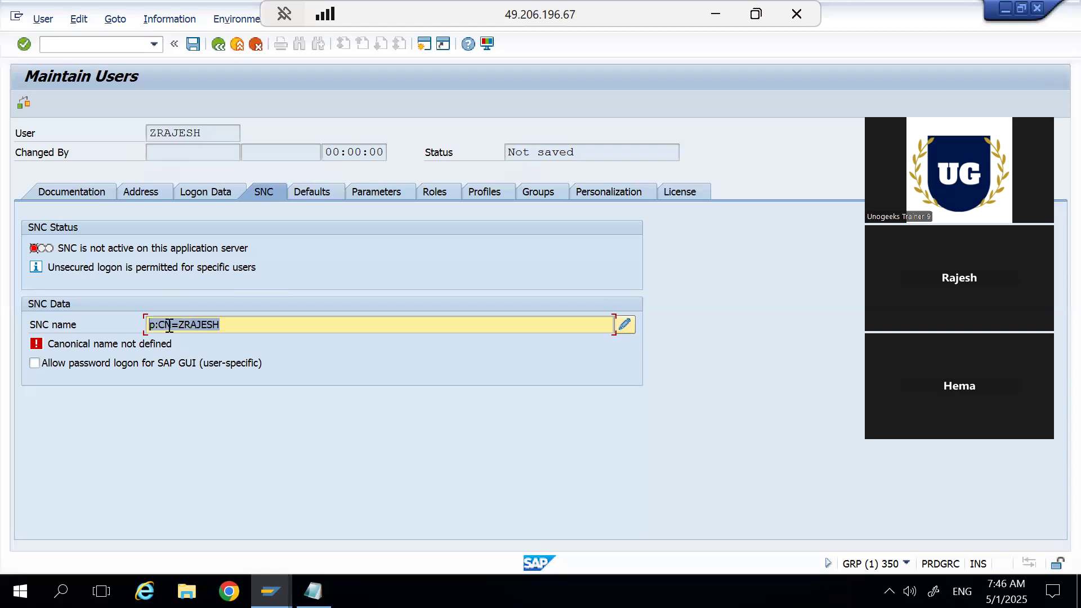
left_click(225, 322)
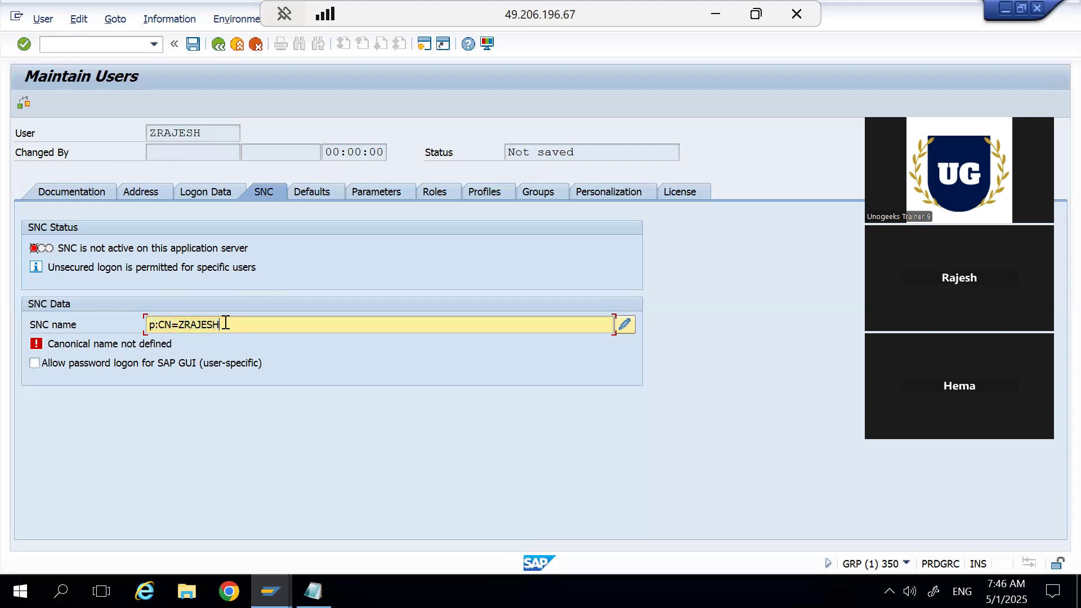
Extend the SNC name with the comma-separated attributes OU=Pepsi and DU=COM.
type(",OU=Pepsi, DU=com")
key("BackSpace")
key("BackSpace")
key("BackSpace")
type("COM")
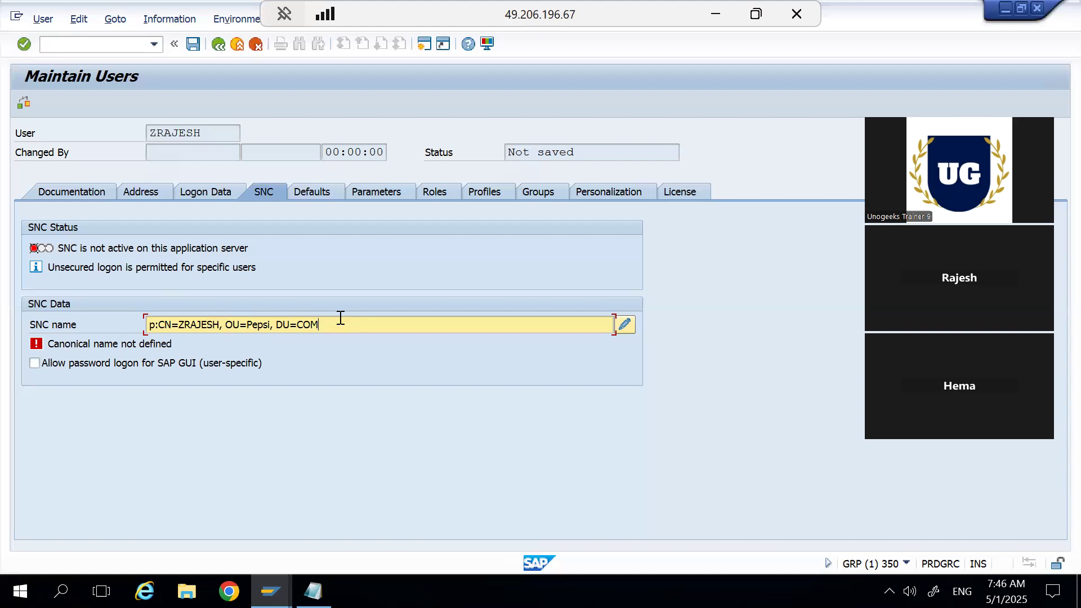
Clear the whole SNC name entry.
key("BackSpace")
key("BackSpace")
key("BackSpace")
key("BackSpace")
key("BackSpace")
key("BackSpace")
key("BackSpace")
key("BackSpace")
key("BackSpace")
key("BackSpace")
key("BackSpace")
key("BackSpace")
key("BackSpace")
key("BackSpace")
key("BackSpace")
key("BackSpace")
key("BackSpace")
key("BackSpace")
key("BackSpace")
key("BackSpace")
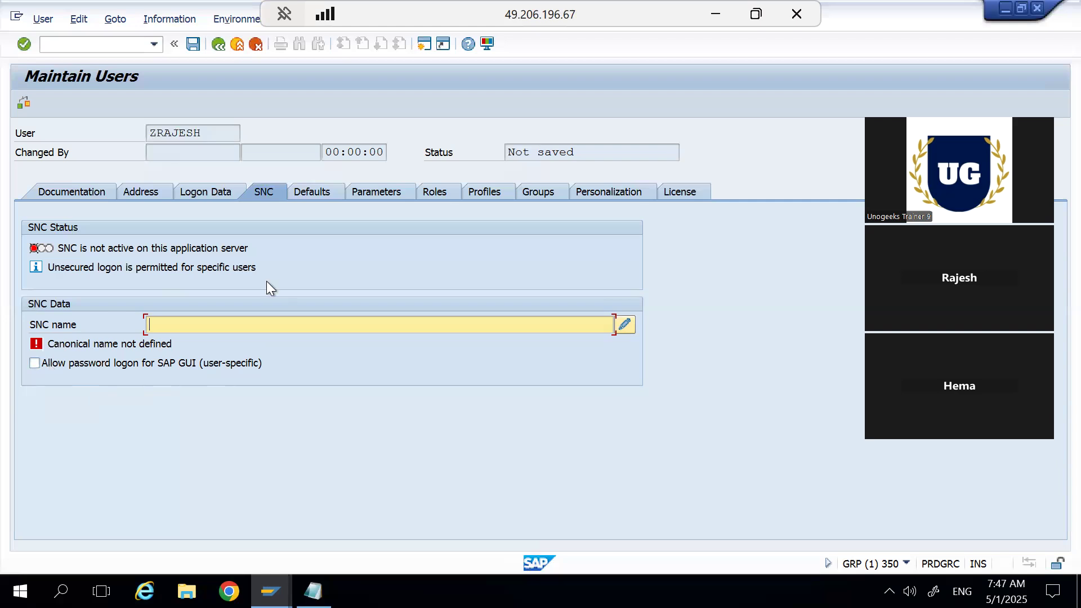
Examine the decimal notations, date formats, logon languages and time formats offered in the user's defaults, without choosing any.
left_click(320, 191)
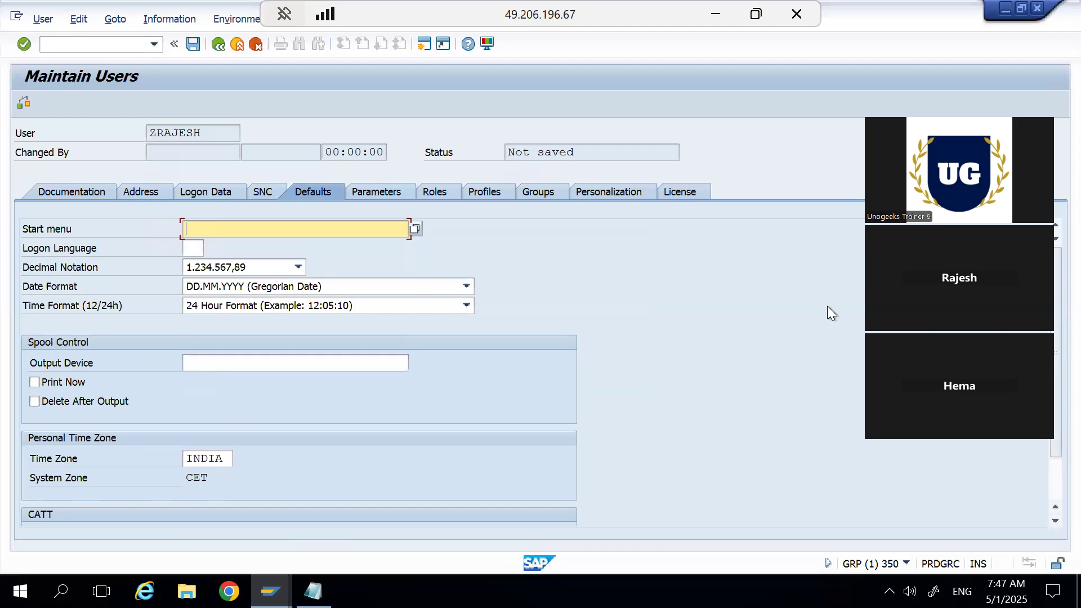
left_click(298, 268)
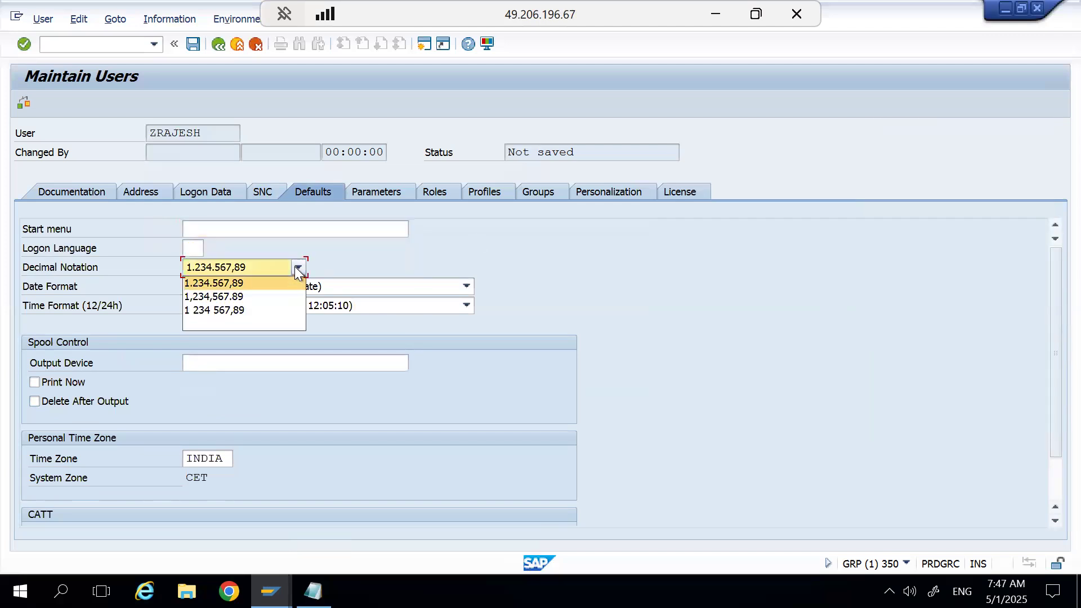
left_click(420, 244)
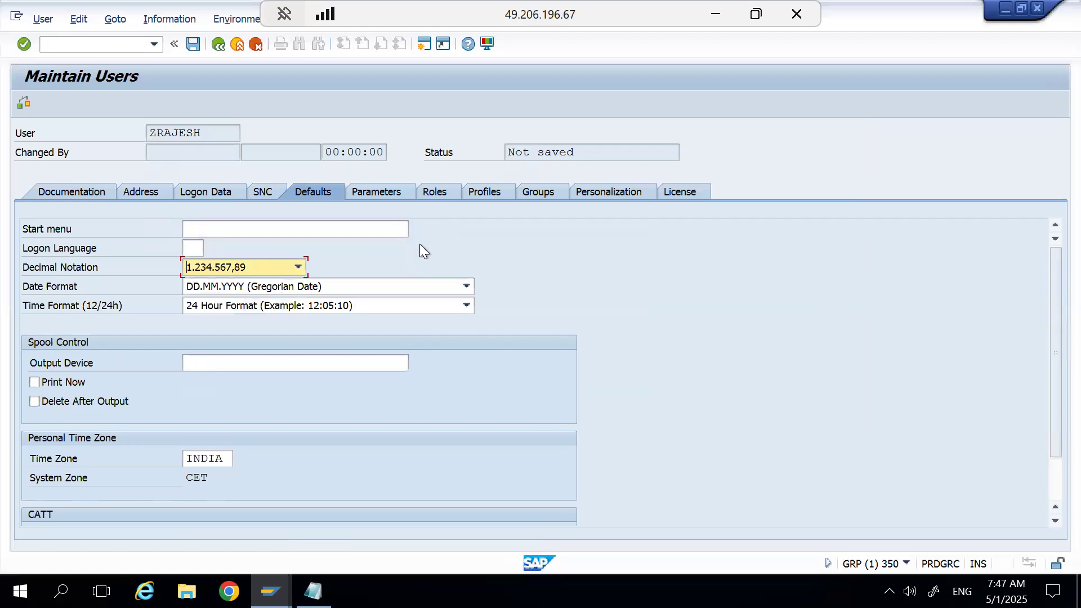
left_click(467, 287)
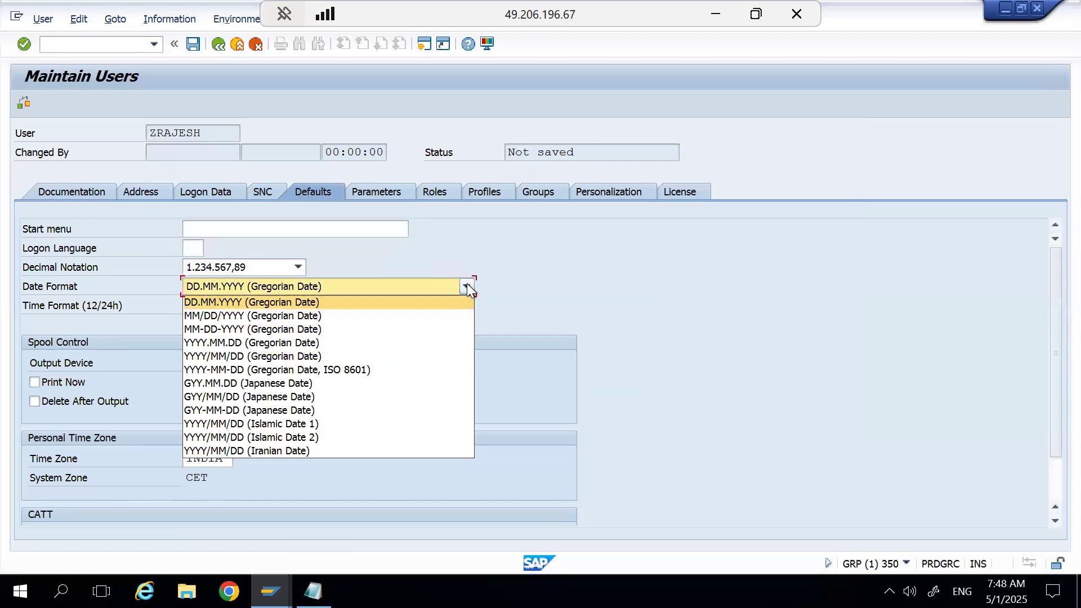
left_click(195, 248)
left_click(198, 247)
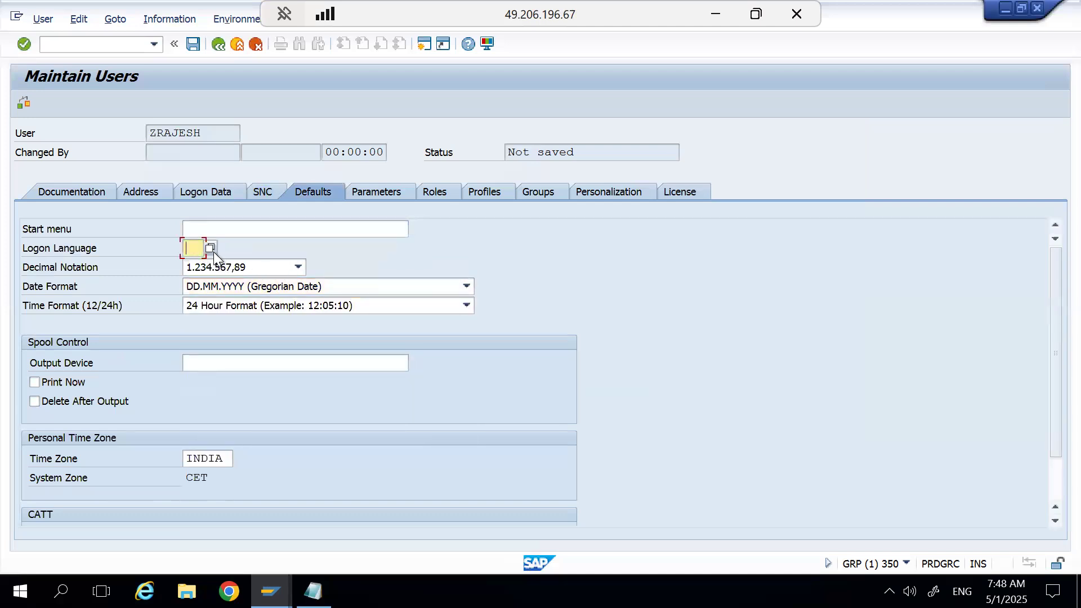
left_click(212, 249)
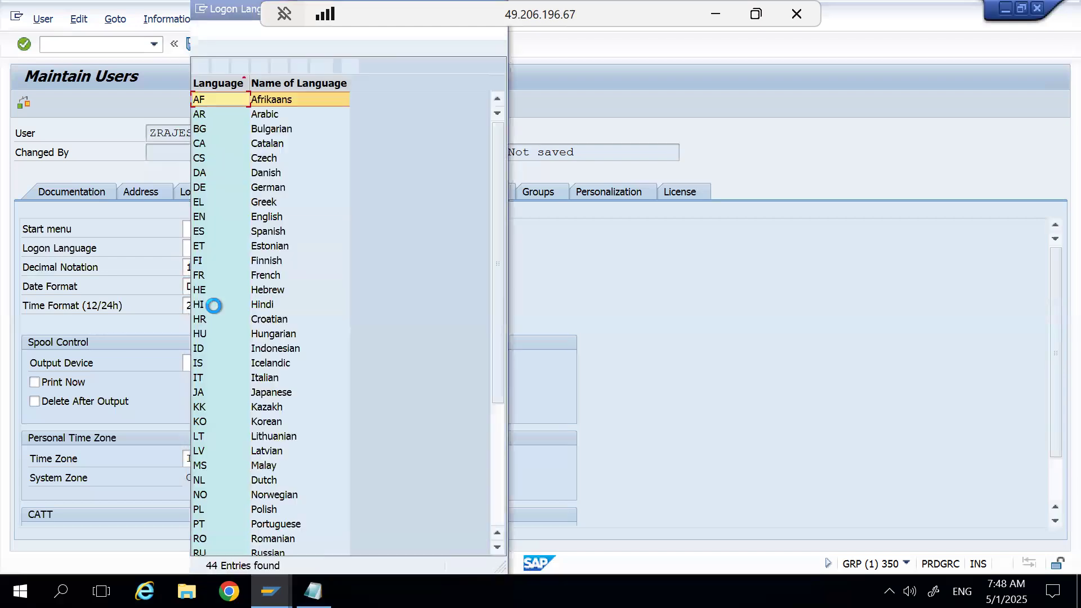
left_click(505, 484)
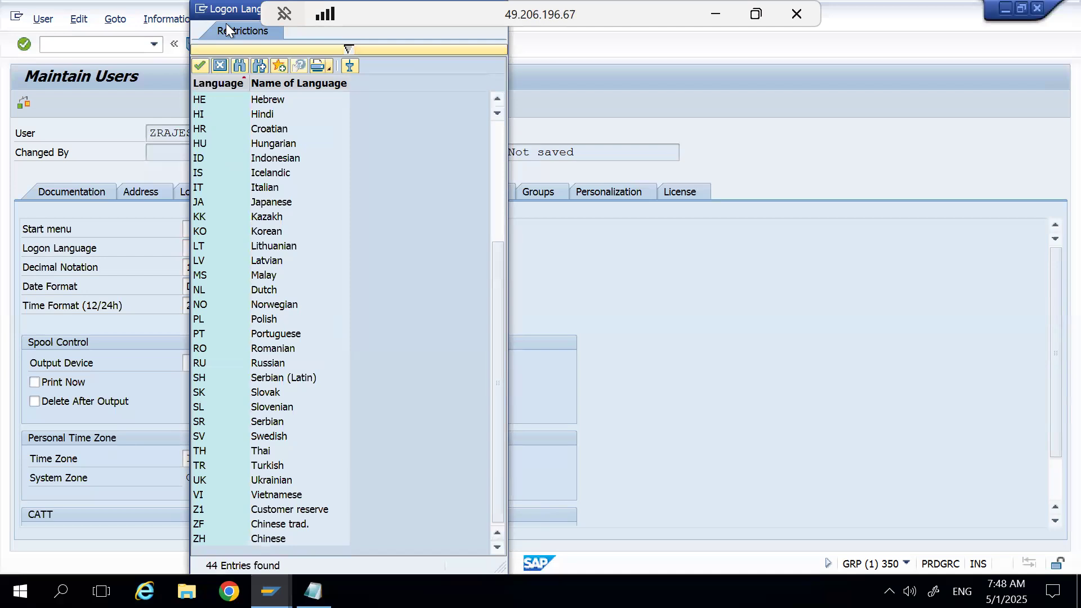
left_click_drag(225, 23, 235, 120)
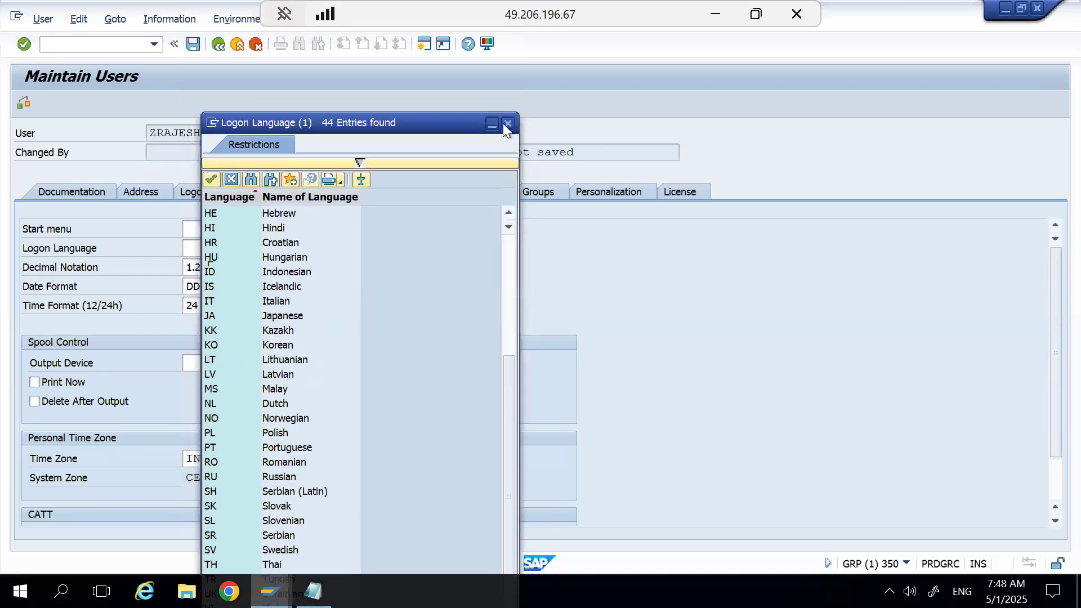
left_click(507, 125)
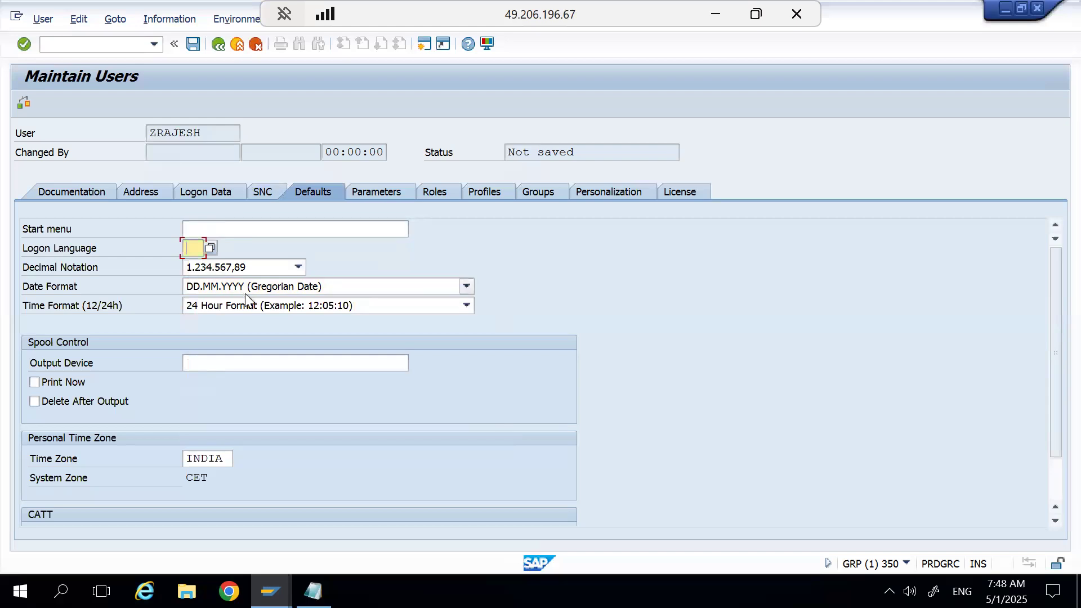
left_click(291, 299)
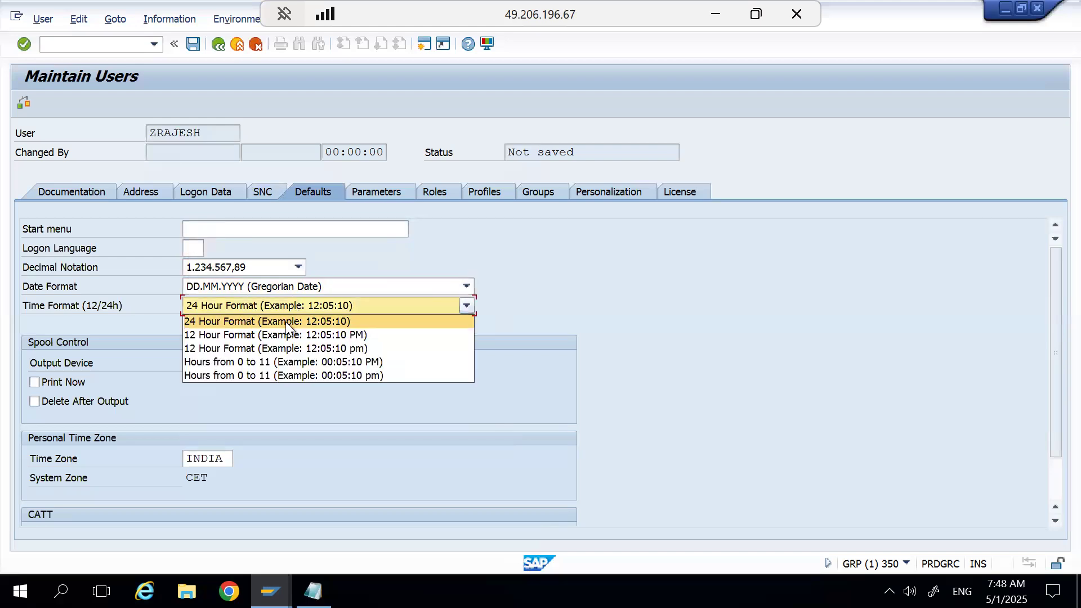
left_click(565, 280)
Try LOCL as the spool output device, search for matching devices, and clear the entry.
left_click(267, 370)
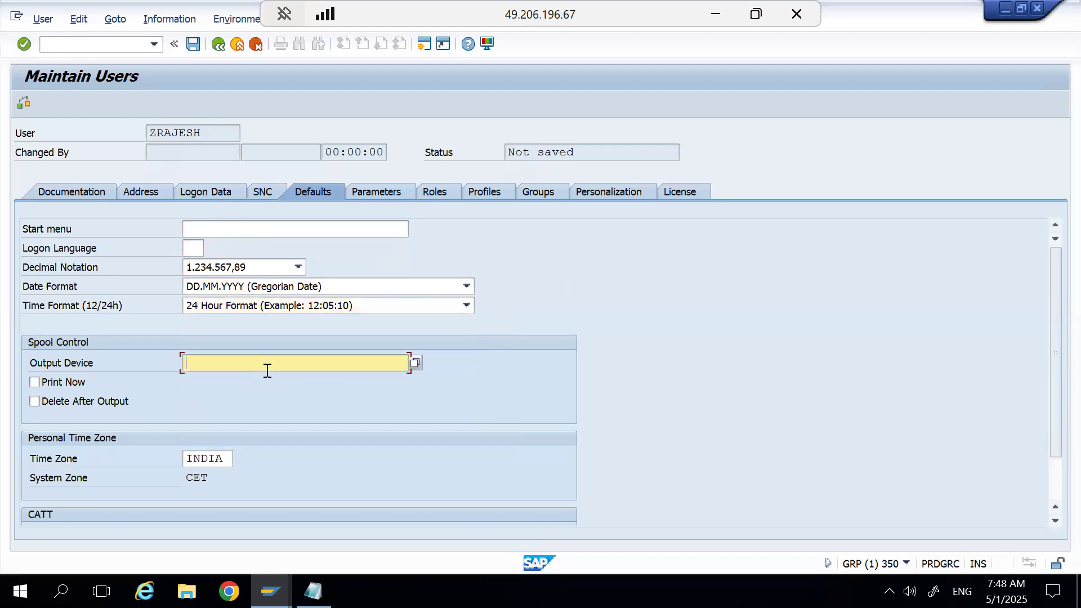
type("LOCL")
key("BackSpace")
type("L")
left_click(415, 363)
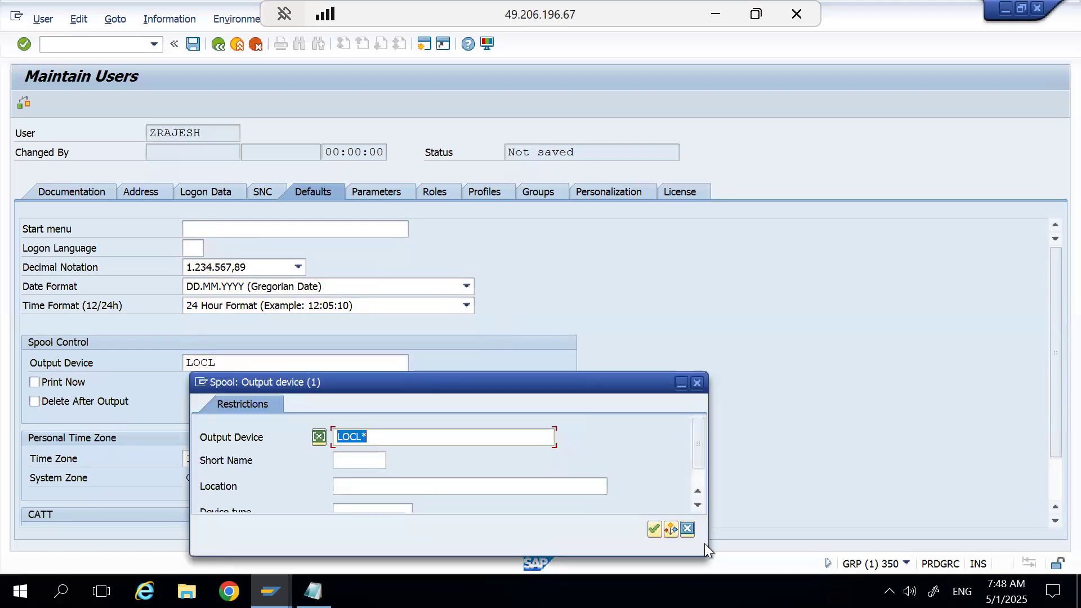
left_click(653, 531)
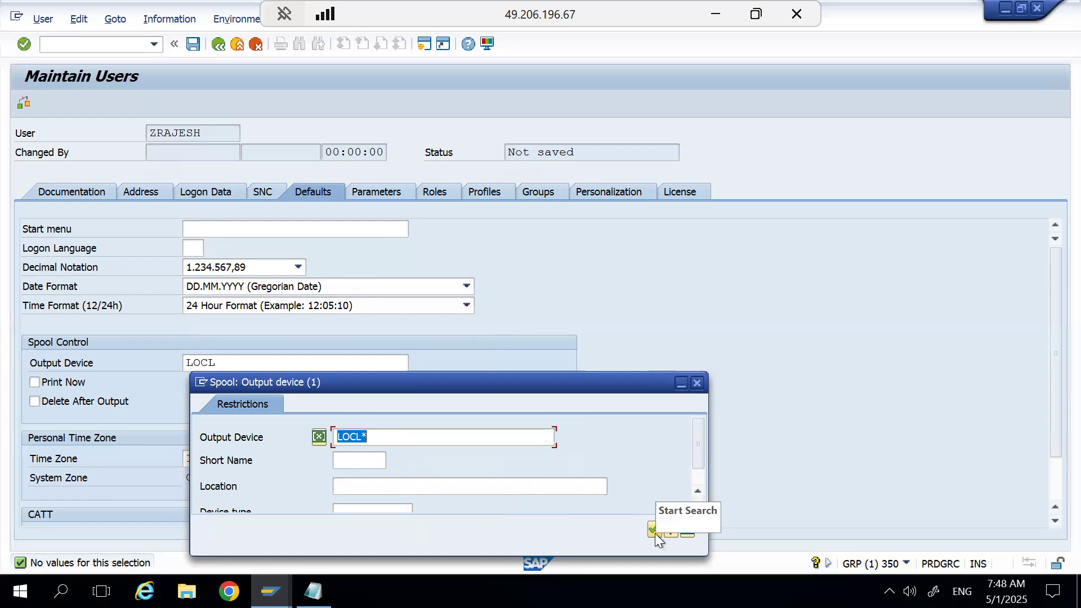
left_click(694, 535)
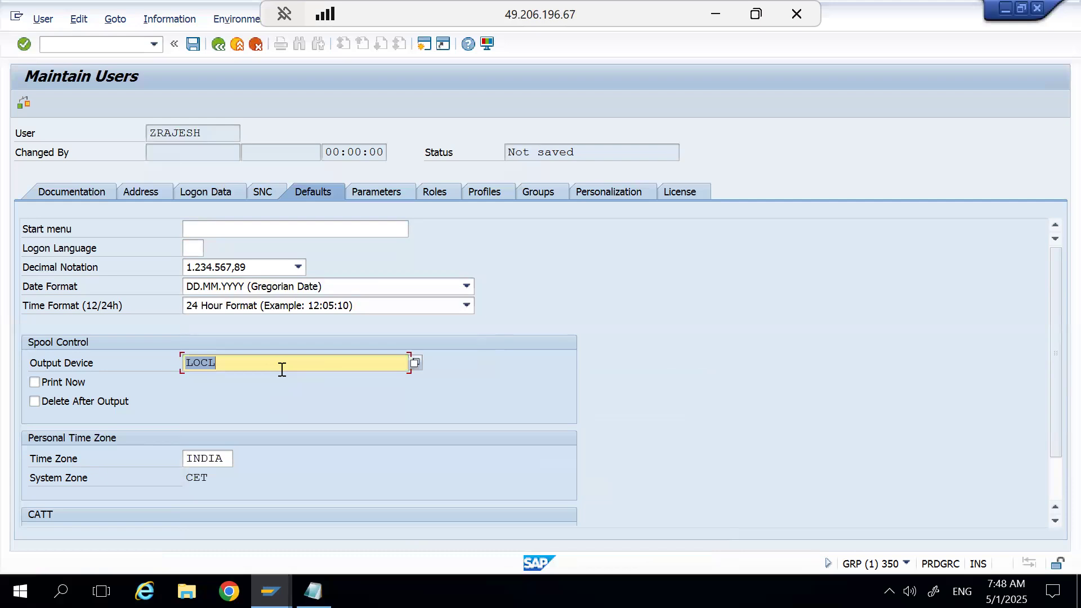
key("BackSpace")
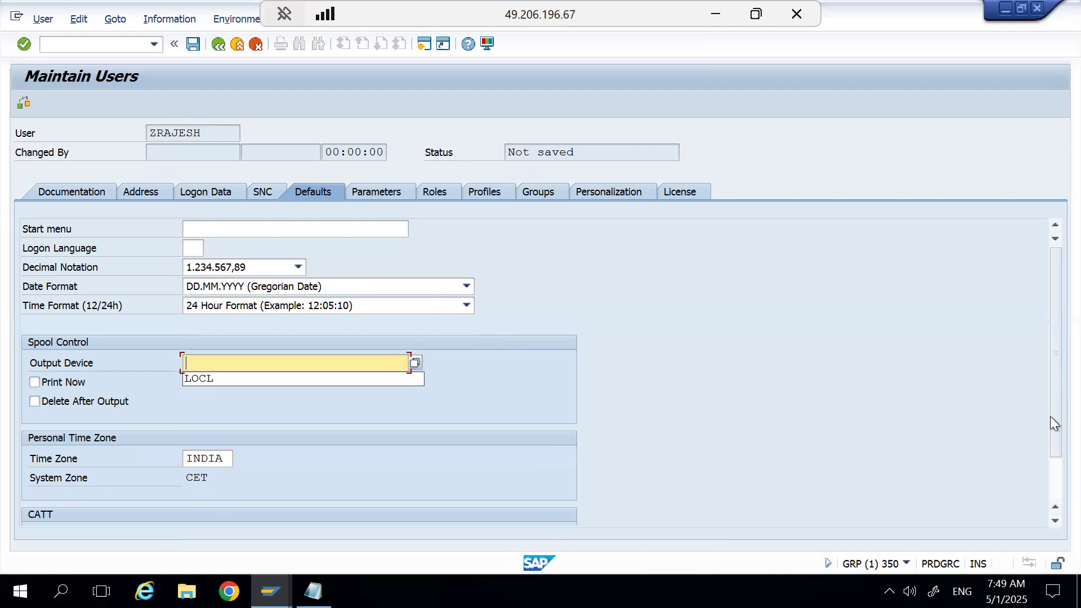
left_click(1051, 475)
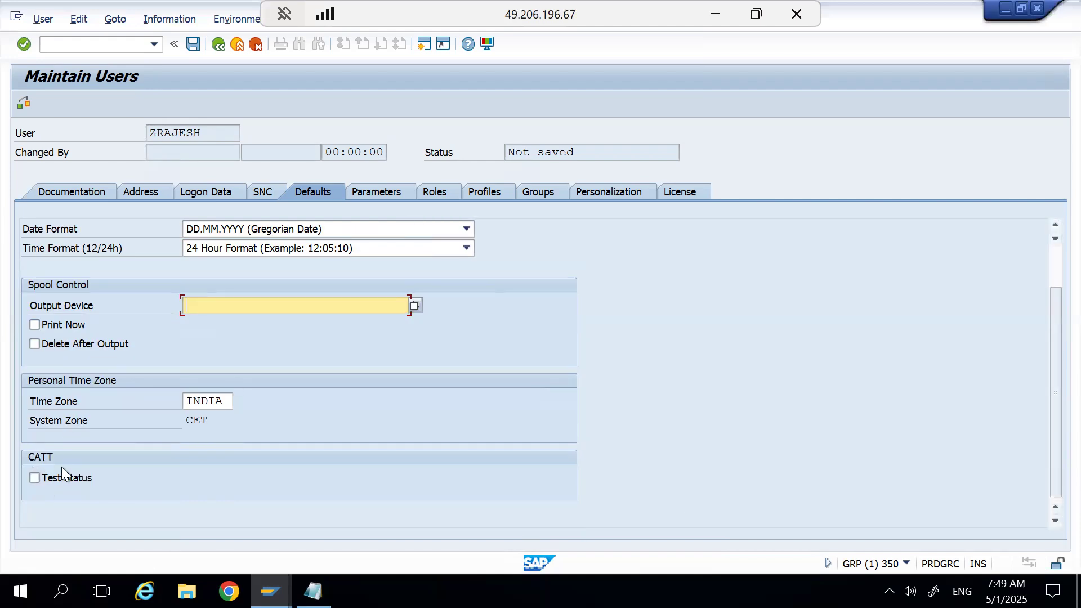
Select the parameter IDs /BOBF/TEST_CODING and /UI2/LOG_USER from the value list for the user's parameters.
left_click(372, 190)
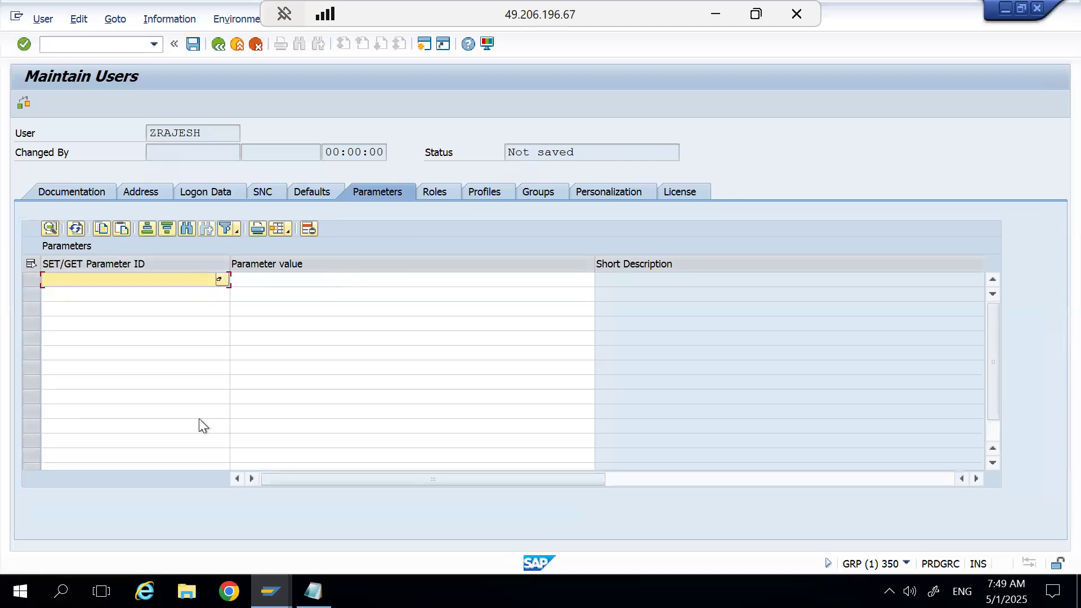
left_click(221, 280)
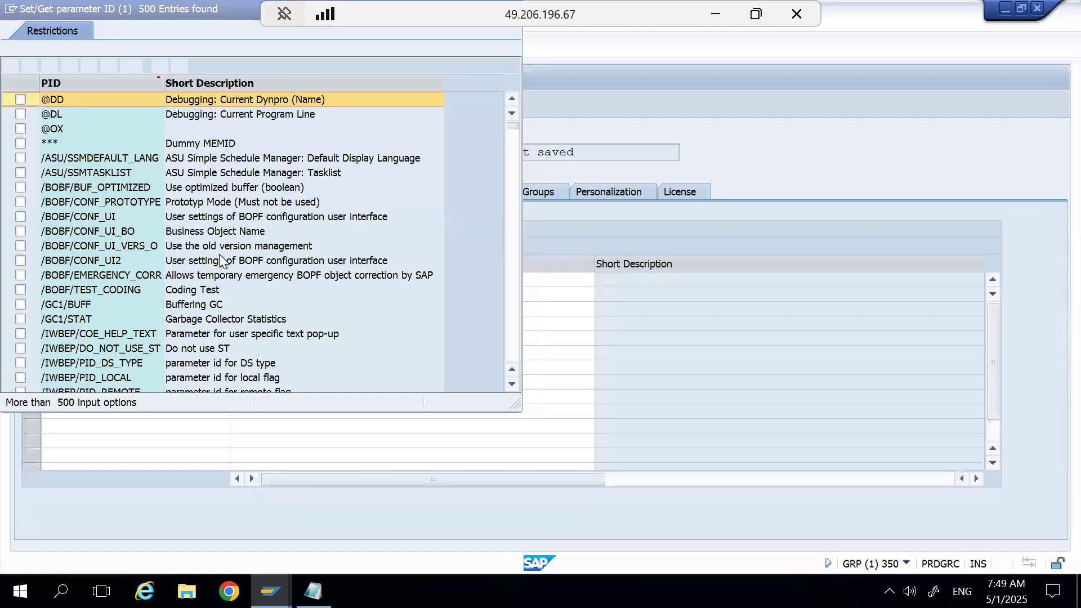
left_click(100, 259)
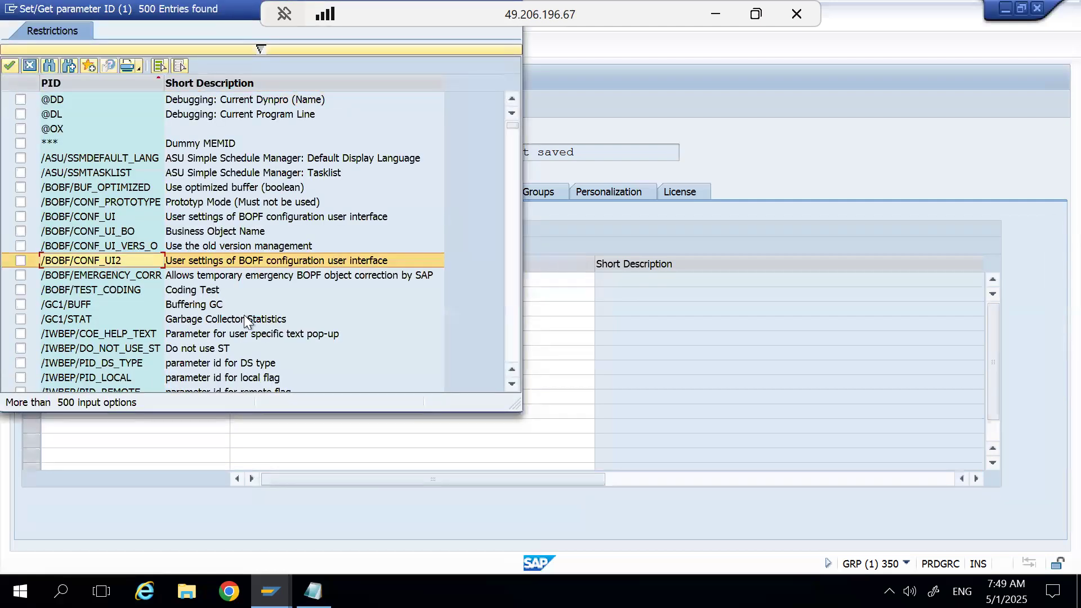
left_click(114, 290)
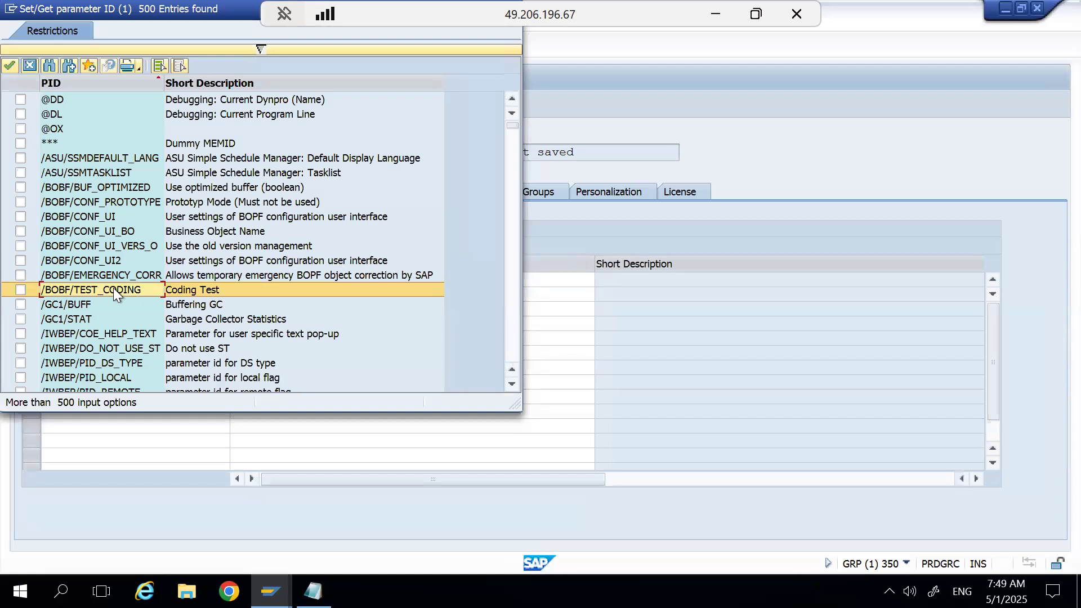
left_click(20, 290)
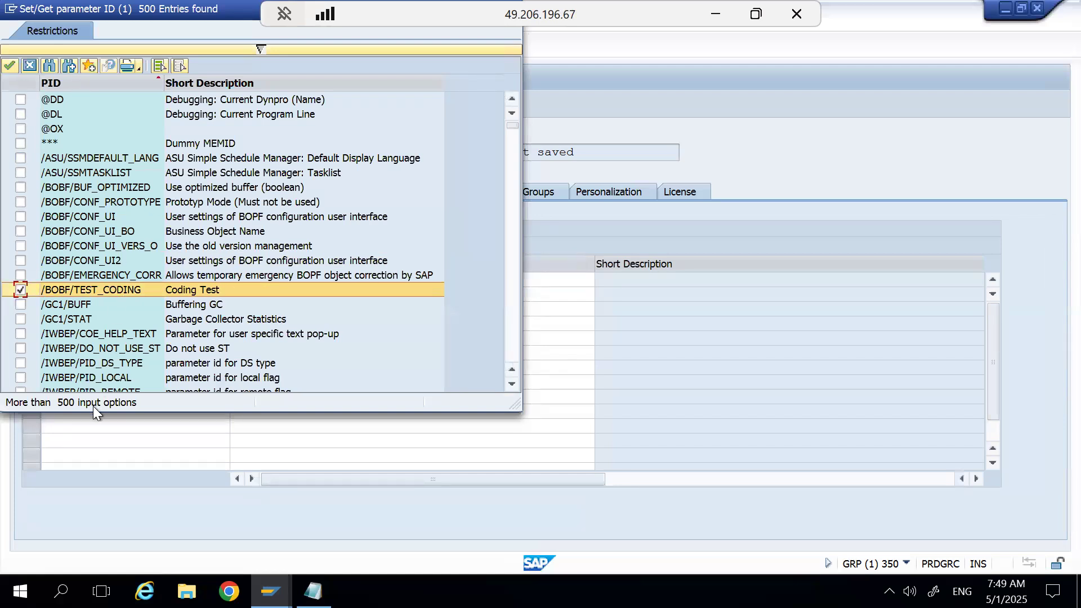
left_click(512, 339)
left_click(511, 339)
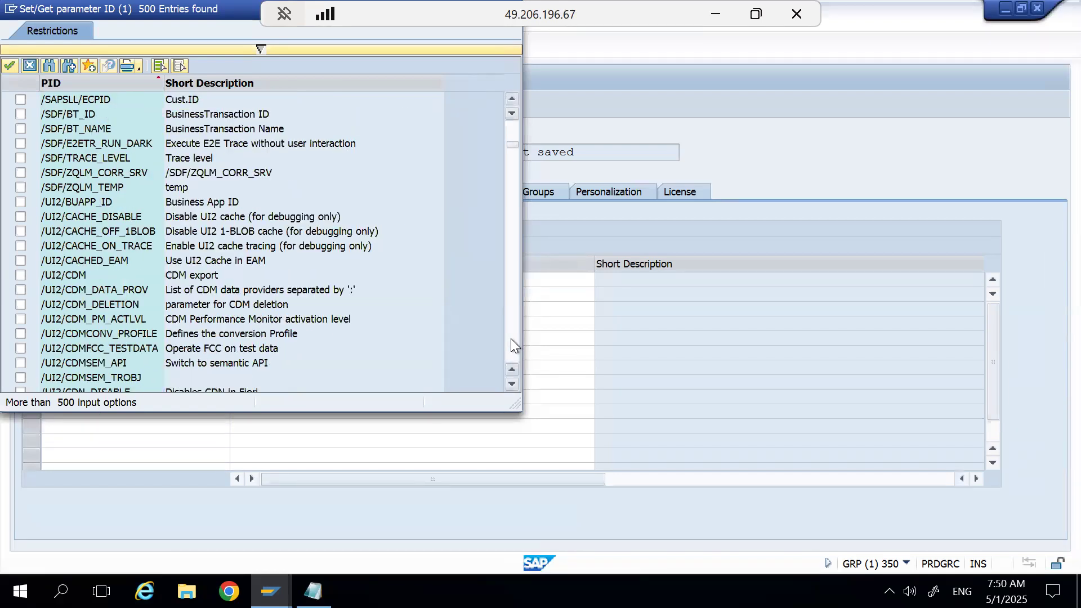
left_click(511, 339)
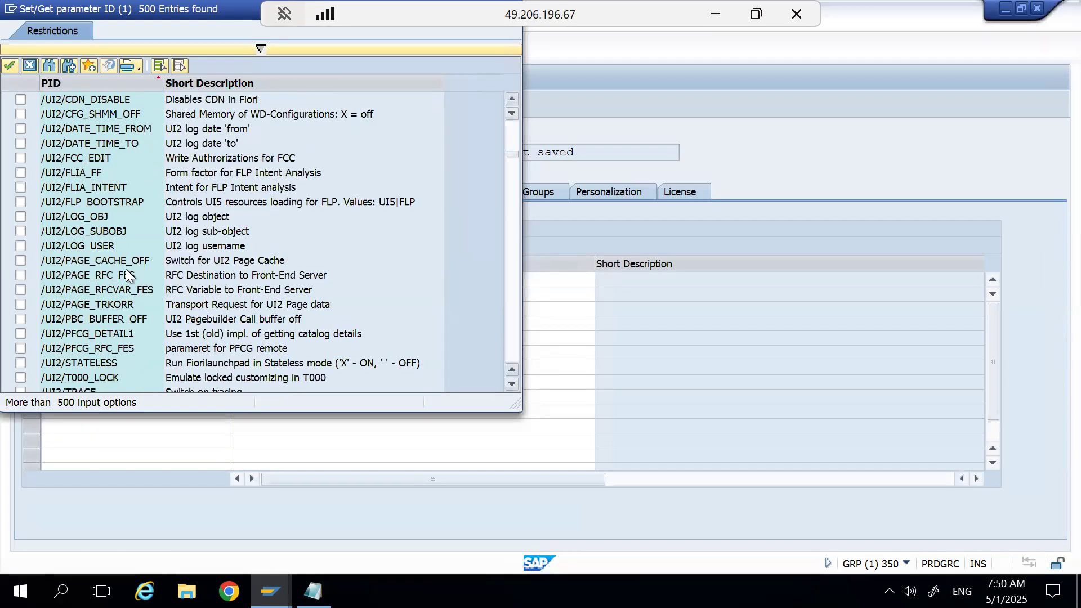
left_click(21, 246)
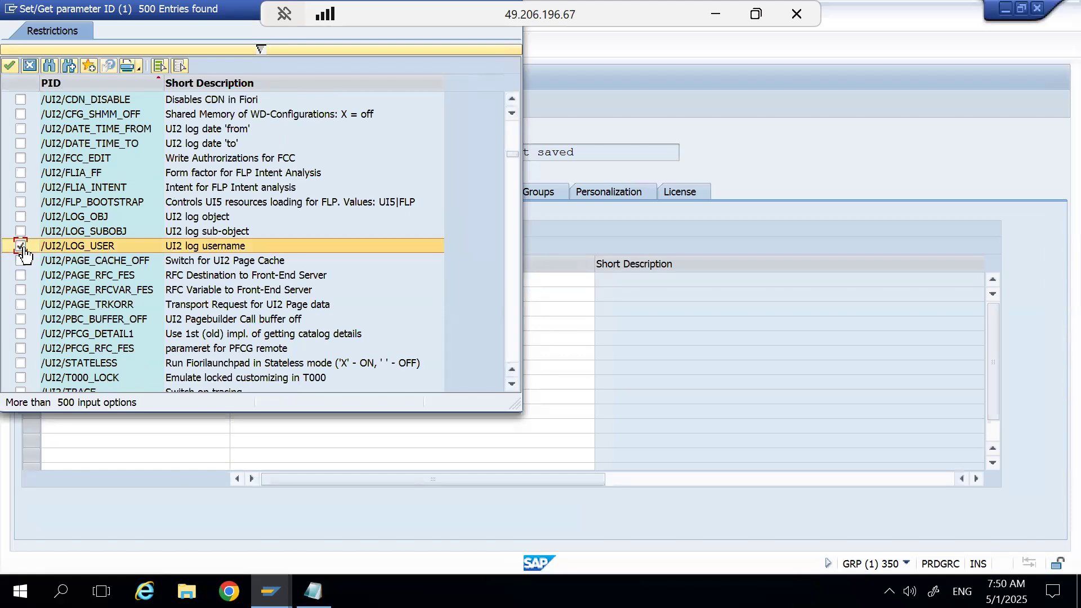
left_click(9, 66)
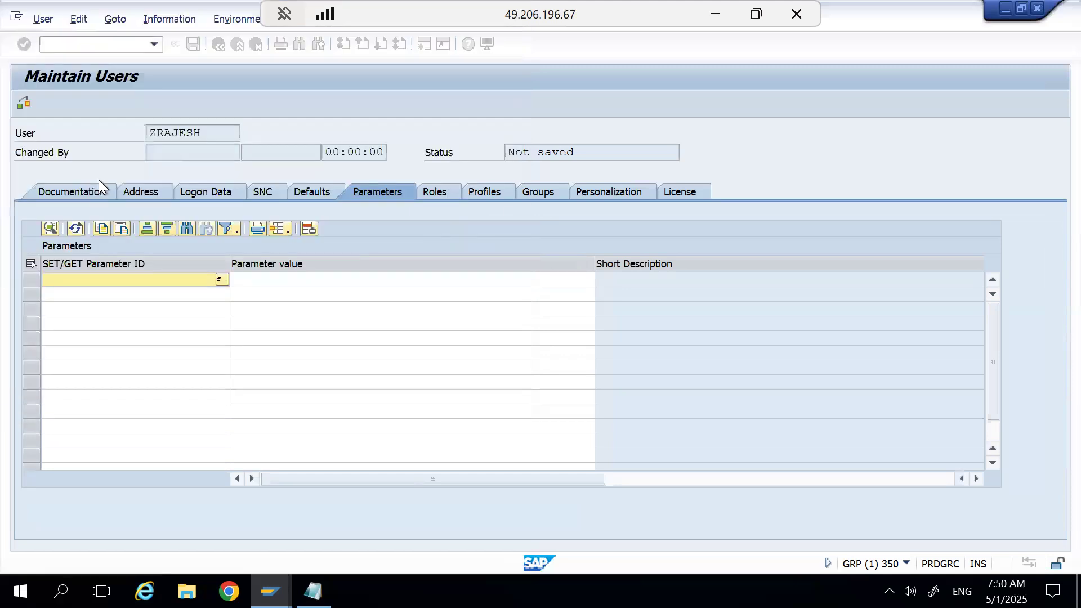
Delete all parameter entries from the user's parameter list.
left_click(286, 279)
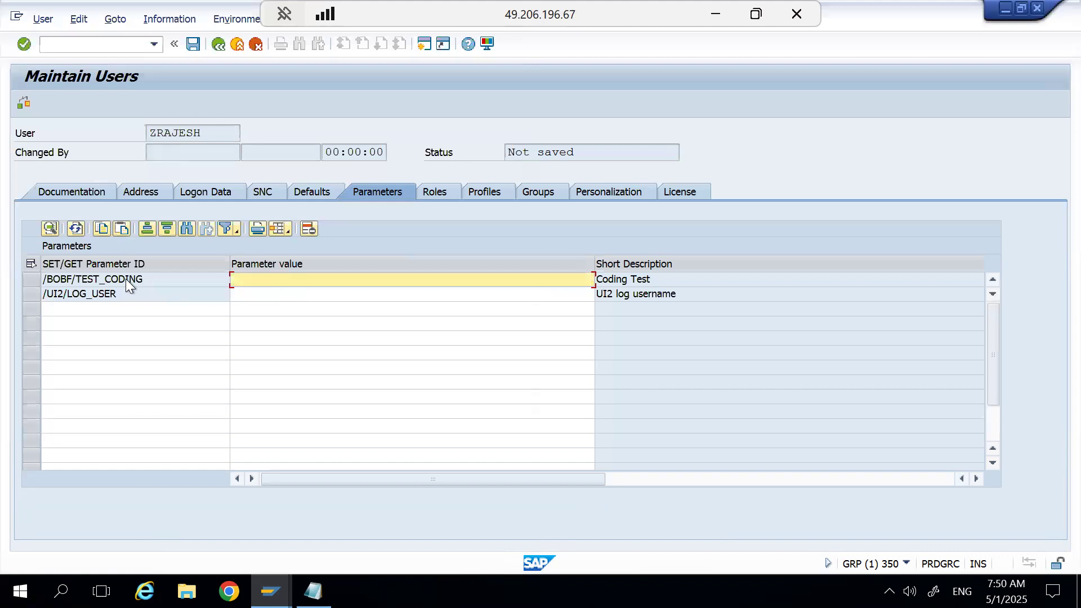
left_click(33, 265)
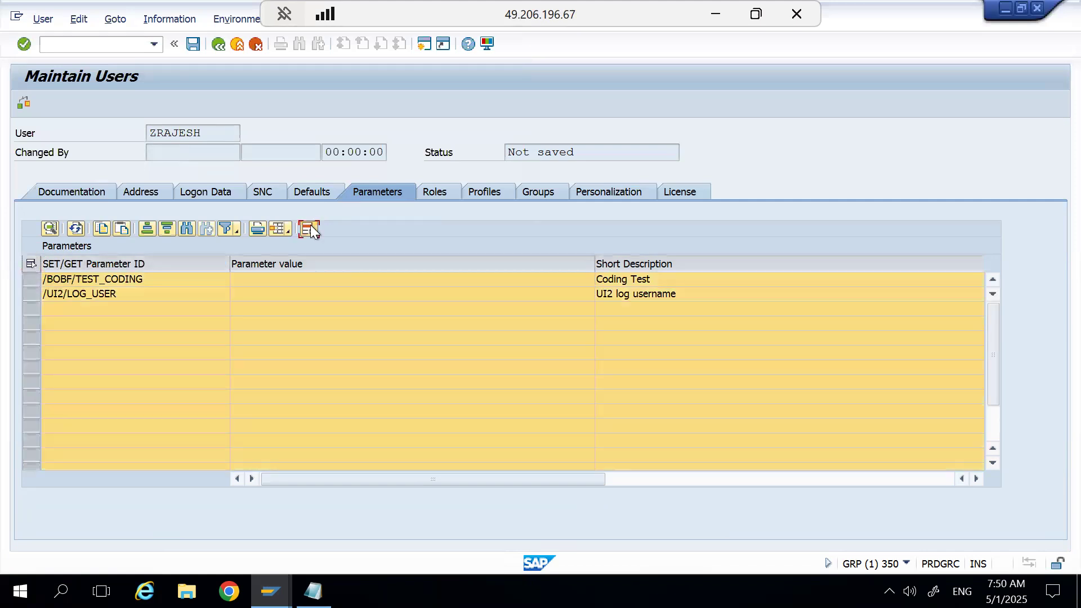
left_click(309, 229)
Look over the user's role assignments, parameters and default settings without changing anything.
left_click(434, 194)
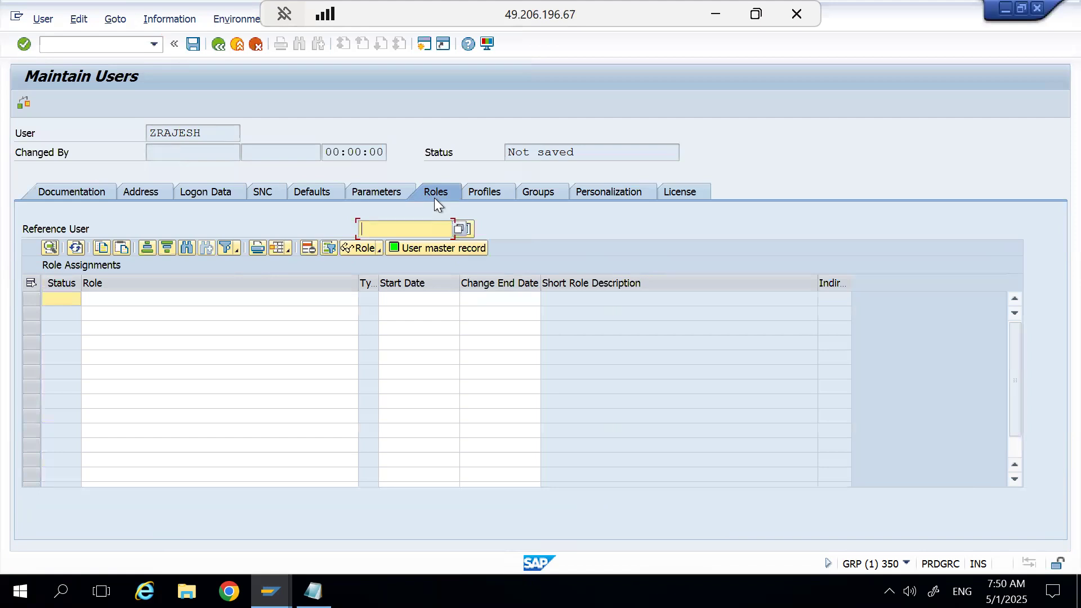
left_click(383, 194)
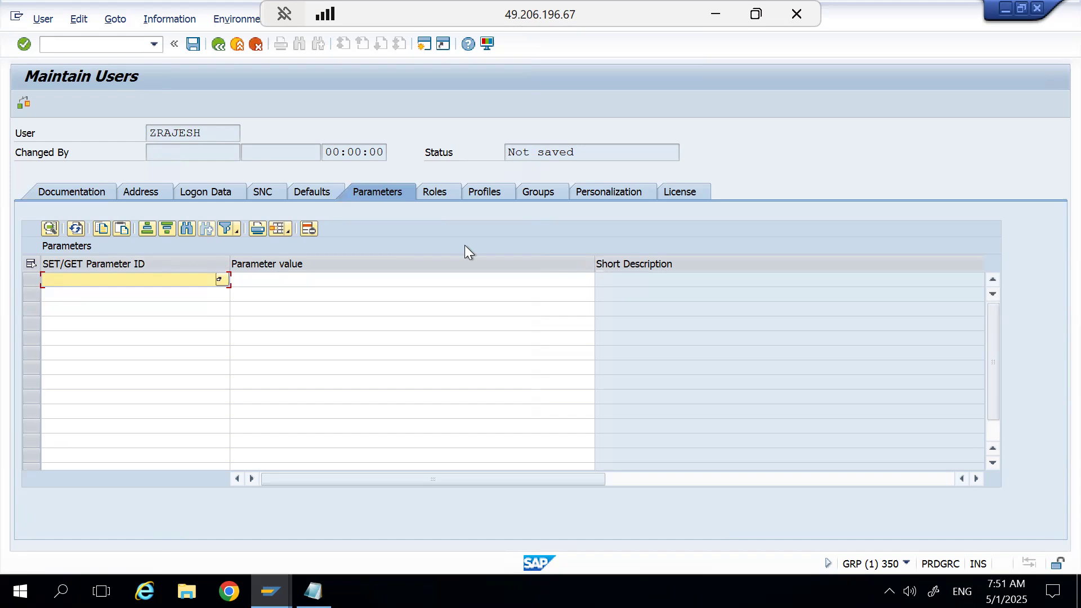
left_click(319, 192)
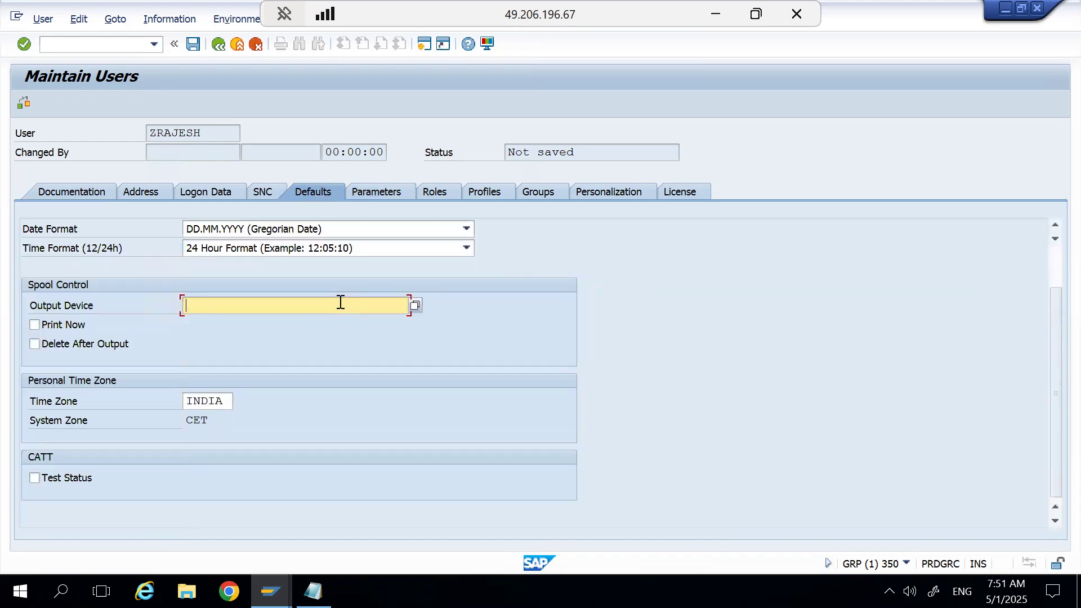
left_click(354, 196)
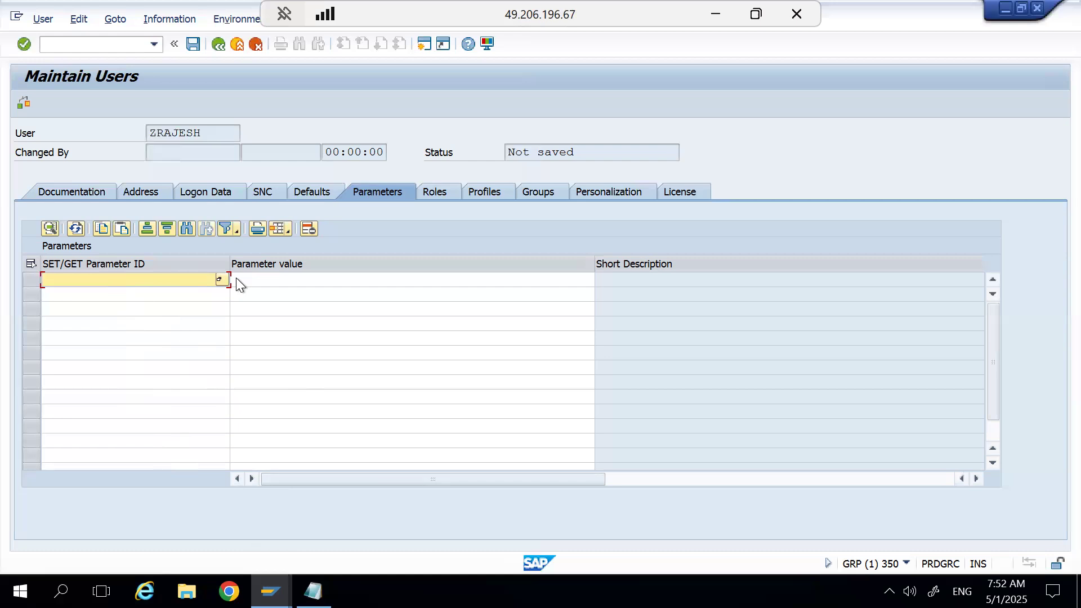
Search for roles matching Z* and assign Z_SEC_ADMIN and Z_SEC_ADMIN1 to the user.
left_click(437, 198)
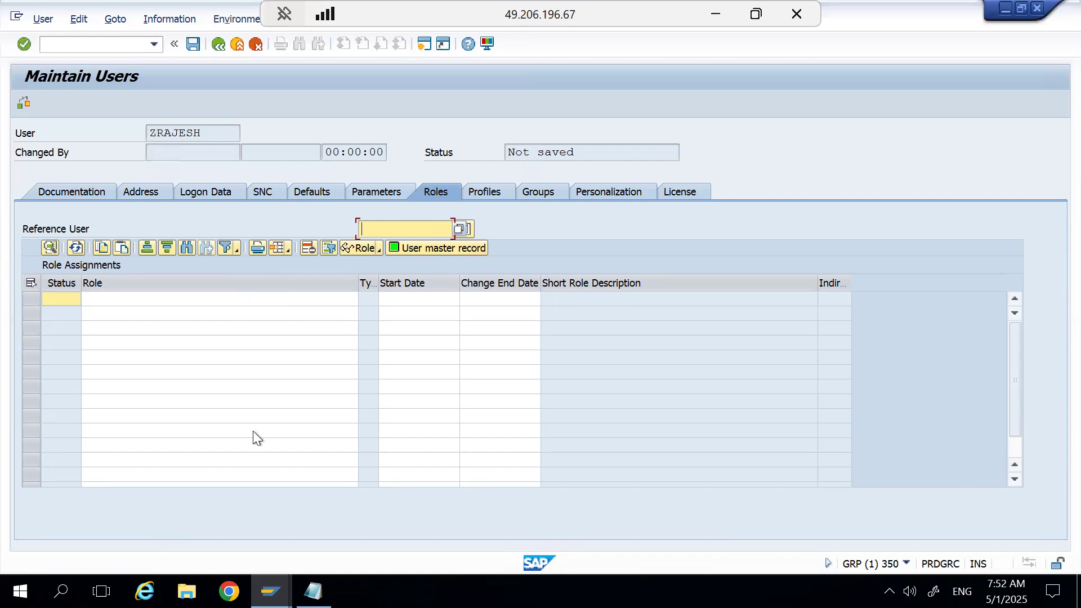
left_click(197, 296)
type("z*")
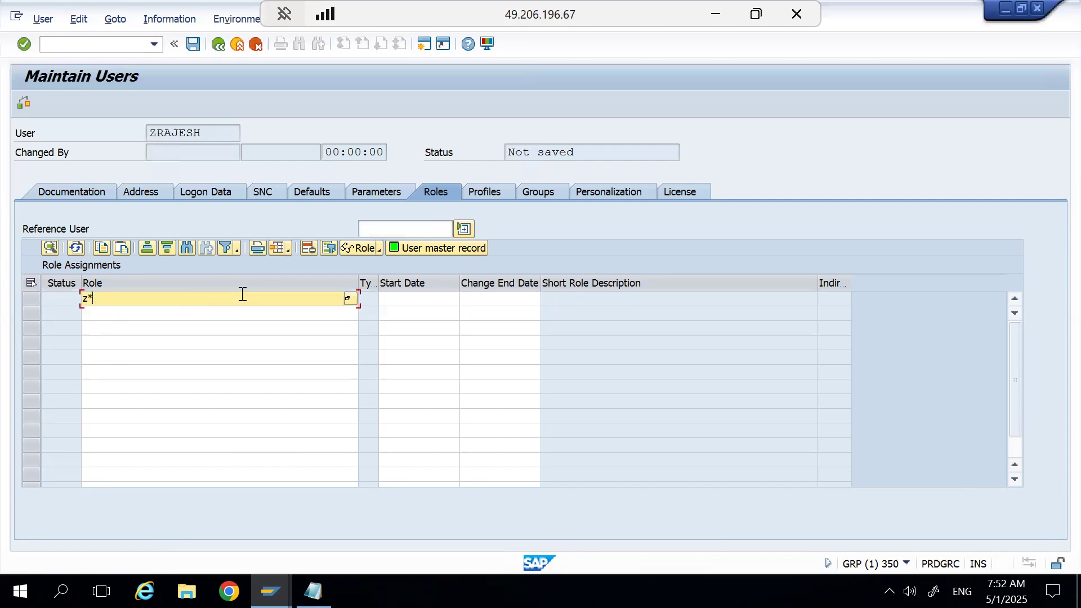
left_click(347, 299)
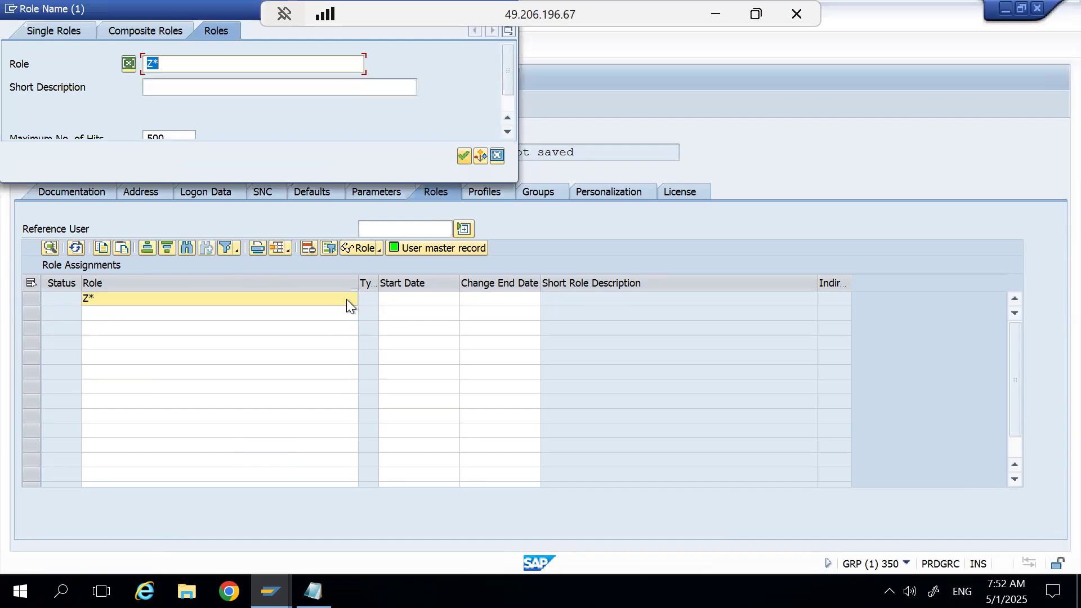
key("Return")
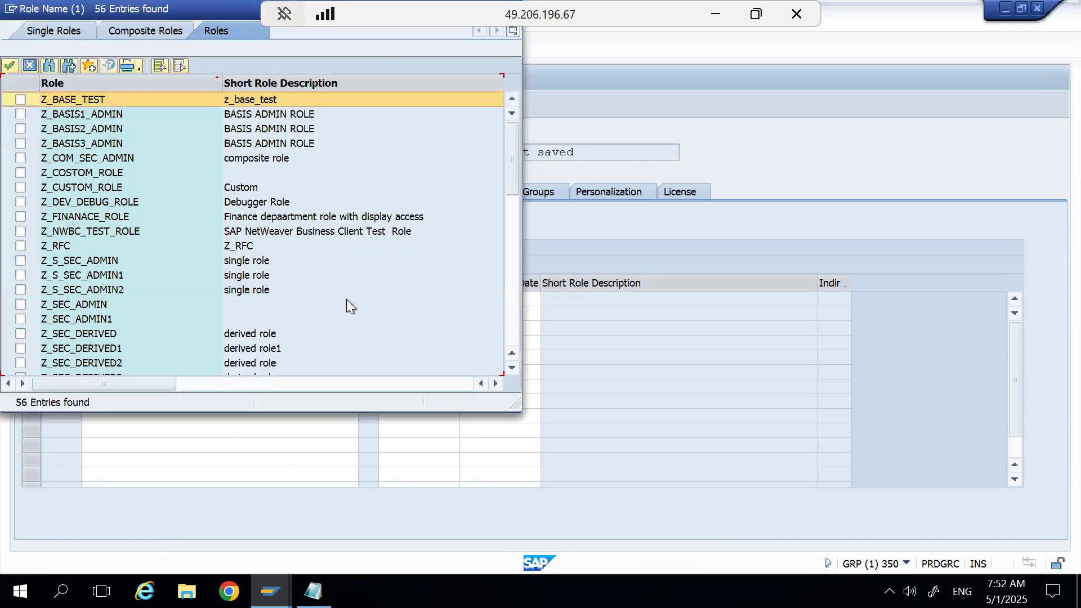
left_click(21, 306)
left_click(20, 320)
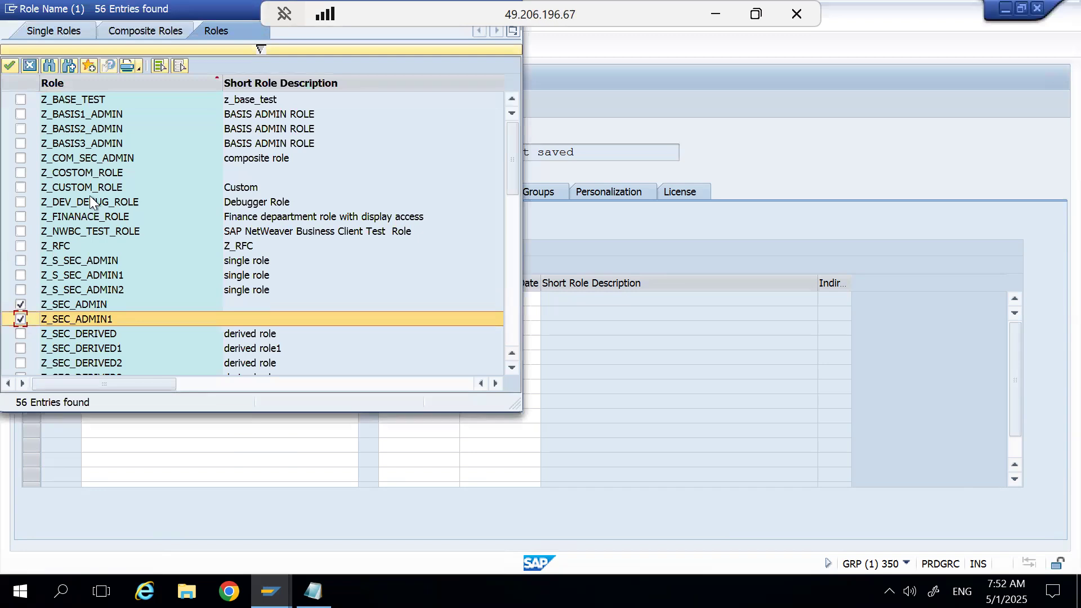
left_click(12, 70)
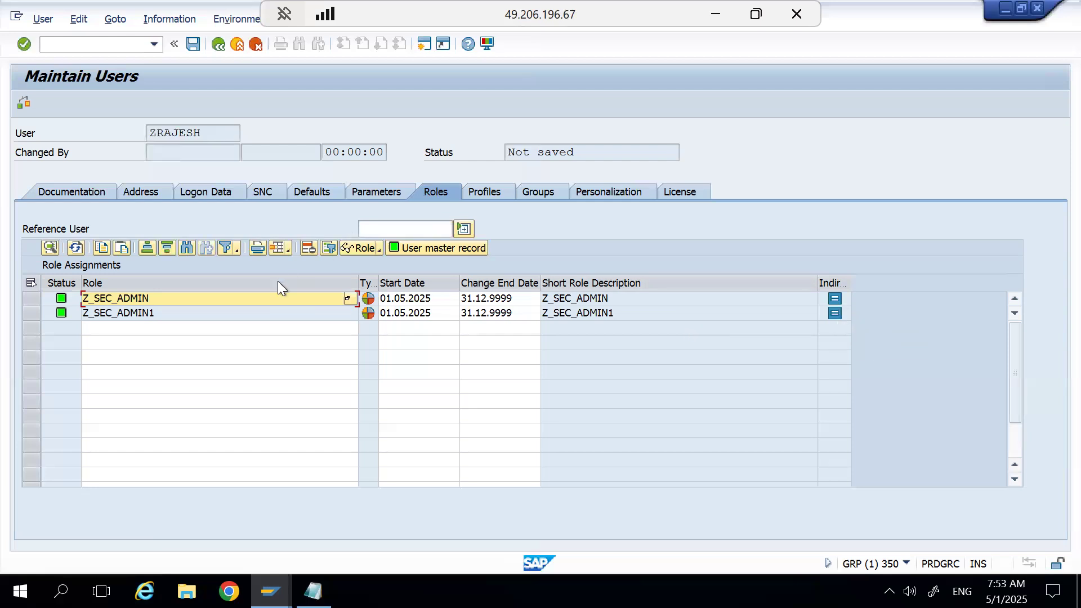
Set the end date of the Z_SEC_ADMIN1 role assignment to 06.05.2025.
left_click(256, 328)
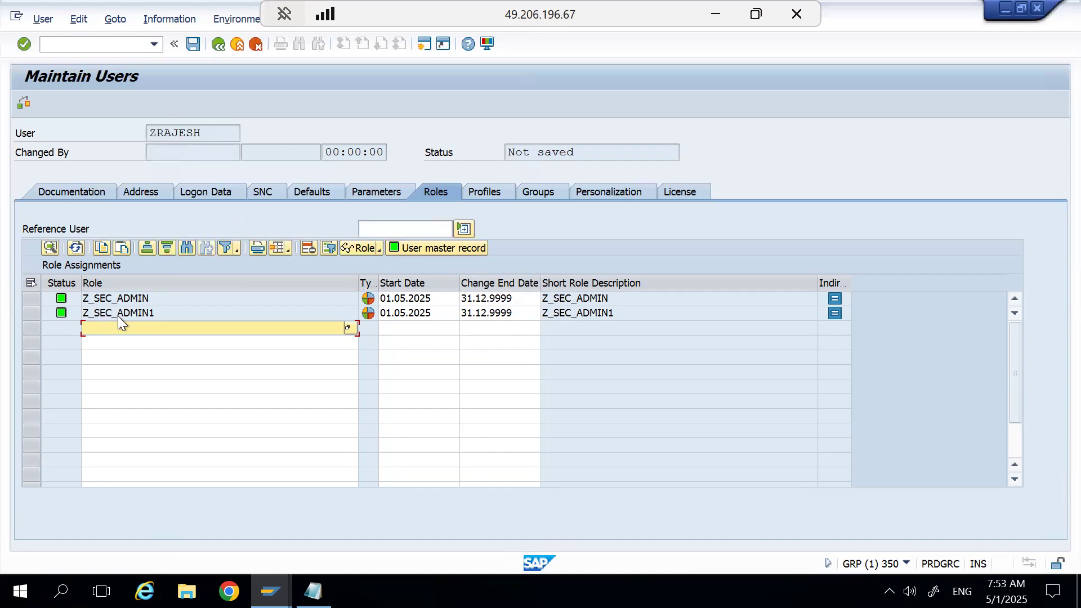
left_click(430, 315)
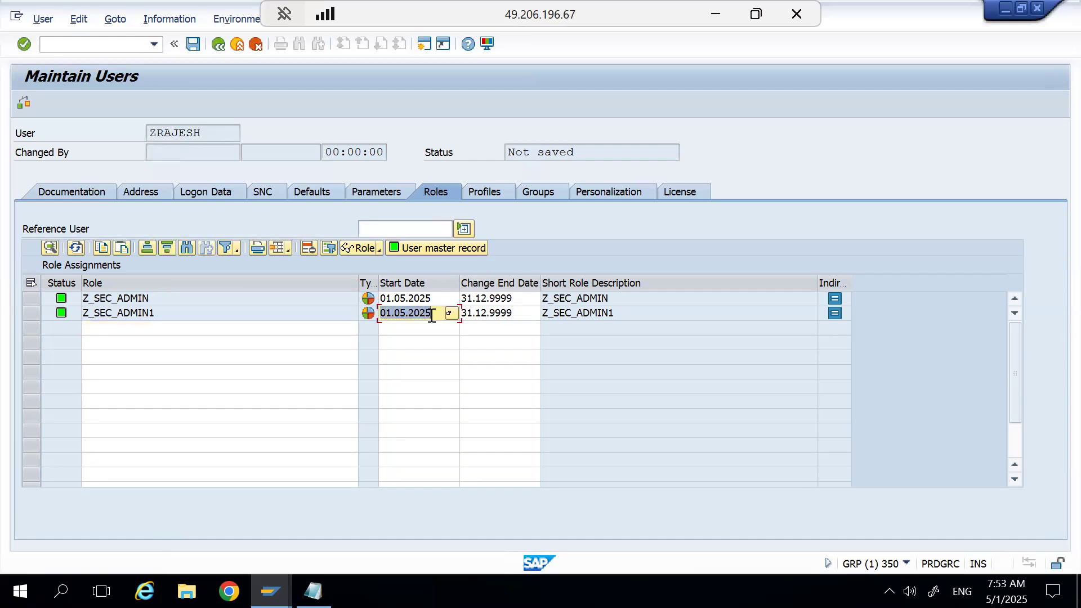
left_click(514, 306)
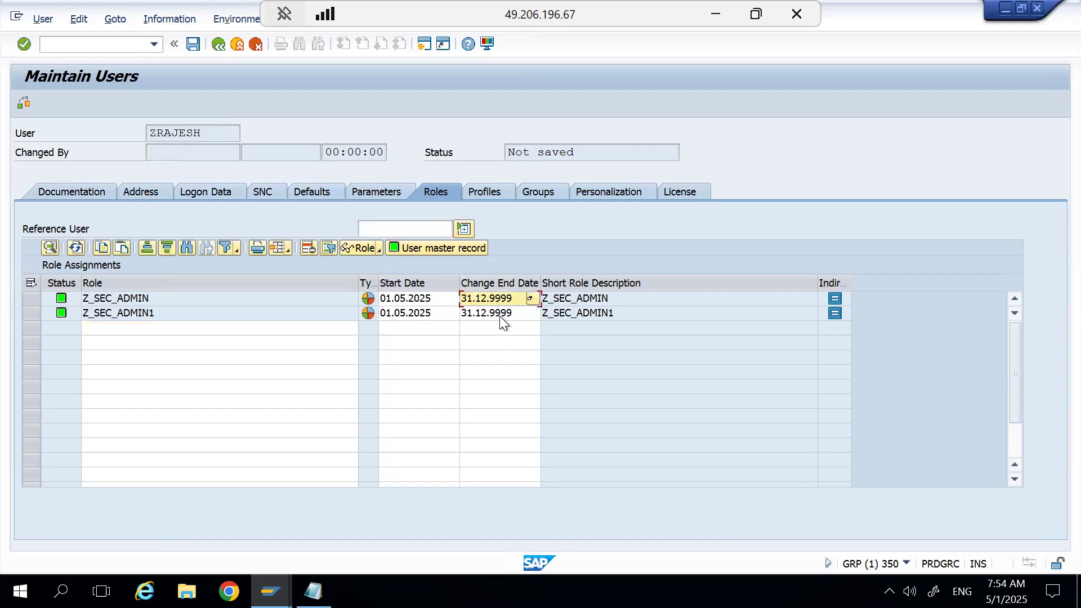
left_click(501, 317)
double_click(501, 317)
type("01.05.2025")
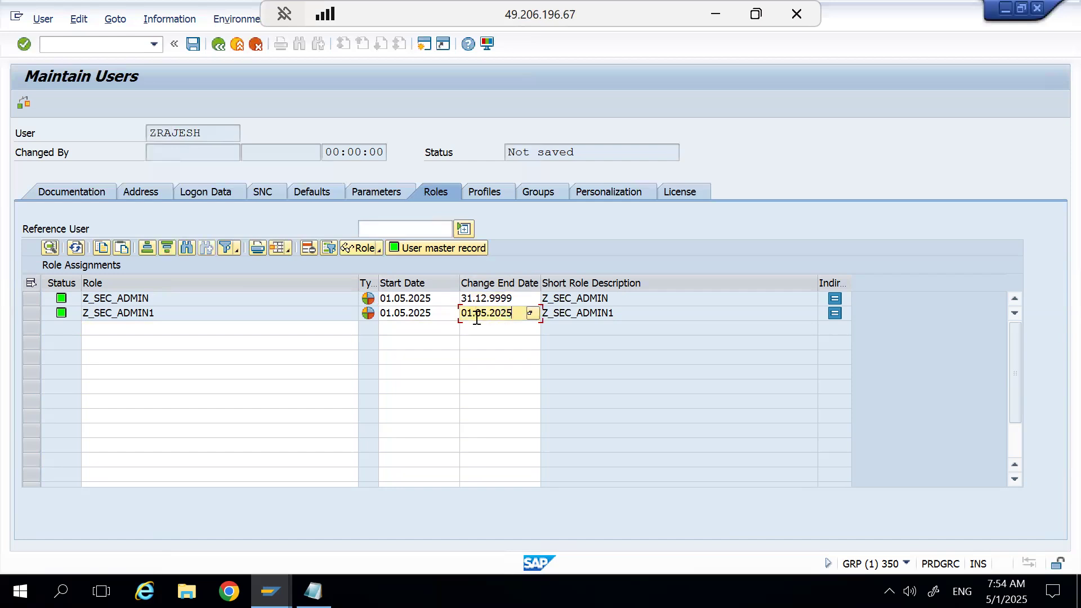
left_click(471, 311)
key("BackSpace")
type("6")
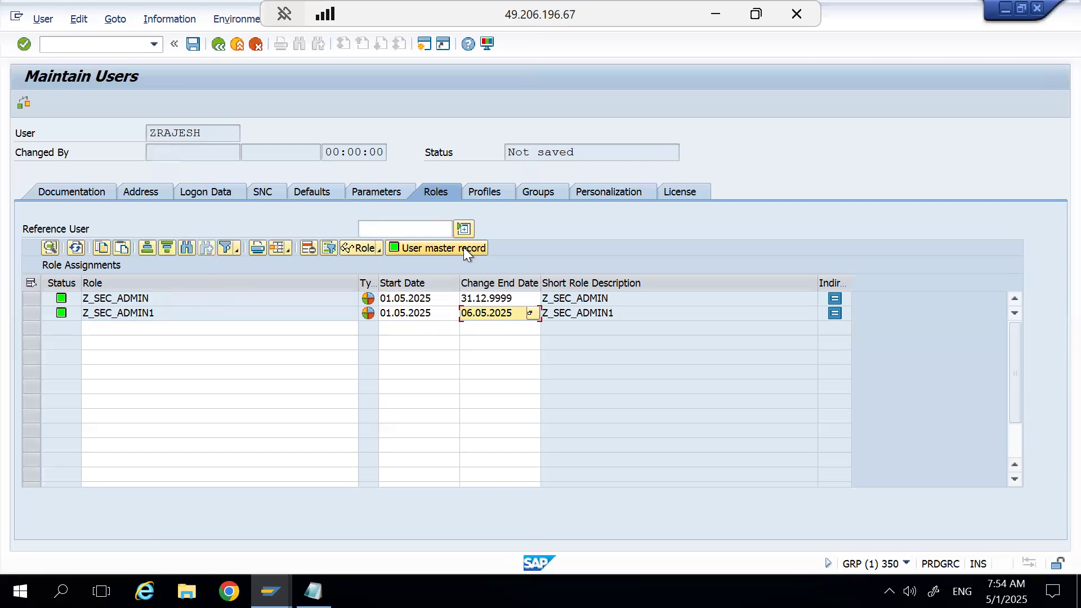
Check the authorization profiles that belong to the assigned roles, and remove the Z_SEC_ADMIN role from the user.
left_click(486, 195)
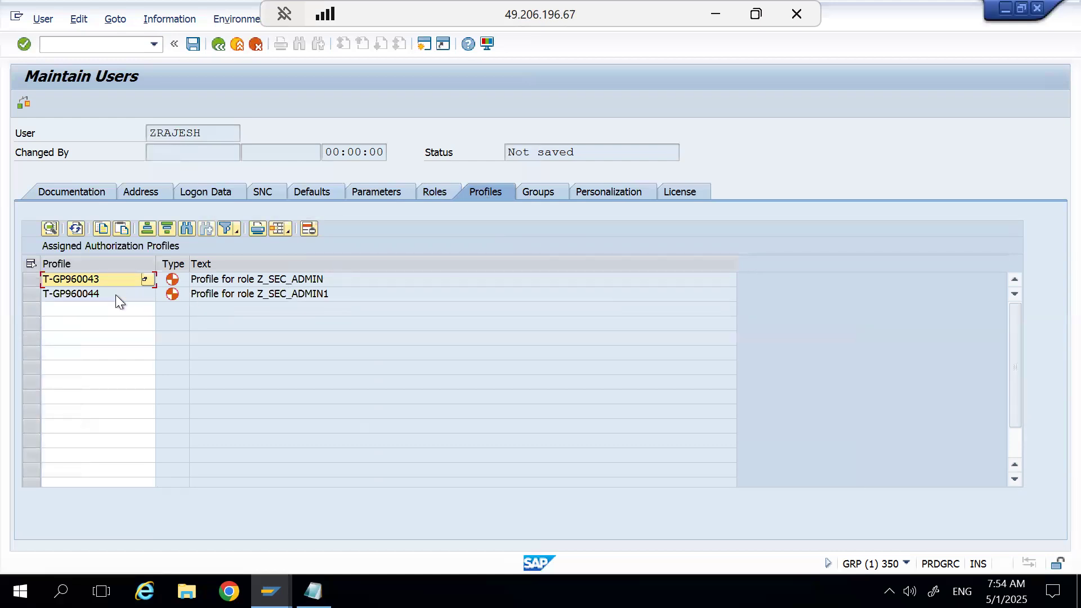
left_click(427, 195)
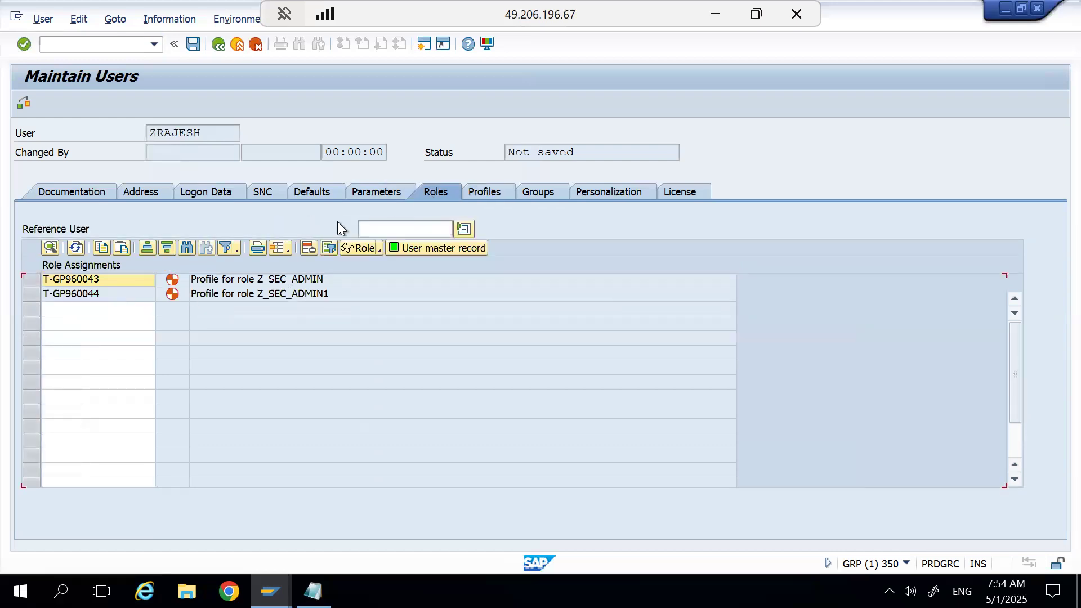
left_click(31, 298)
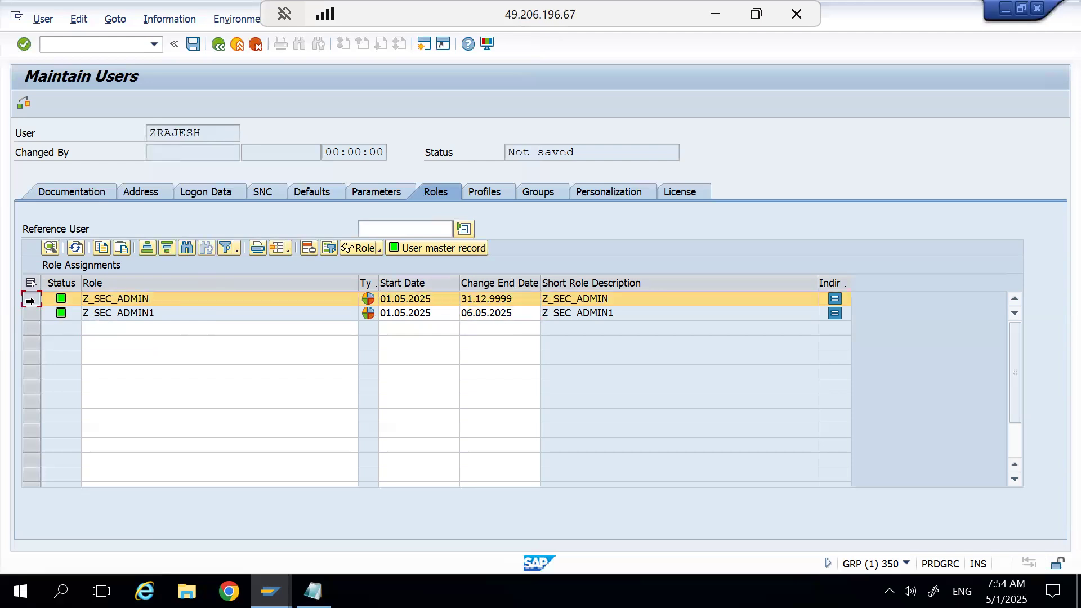
left_click(306, 244)
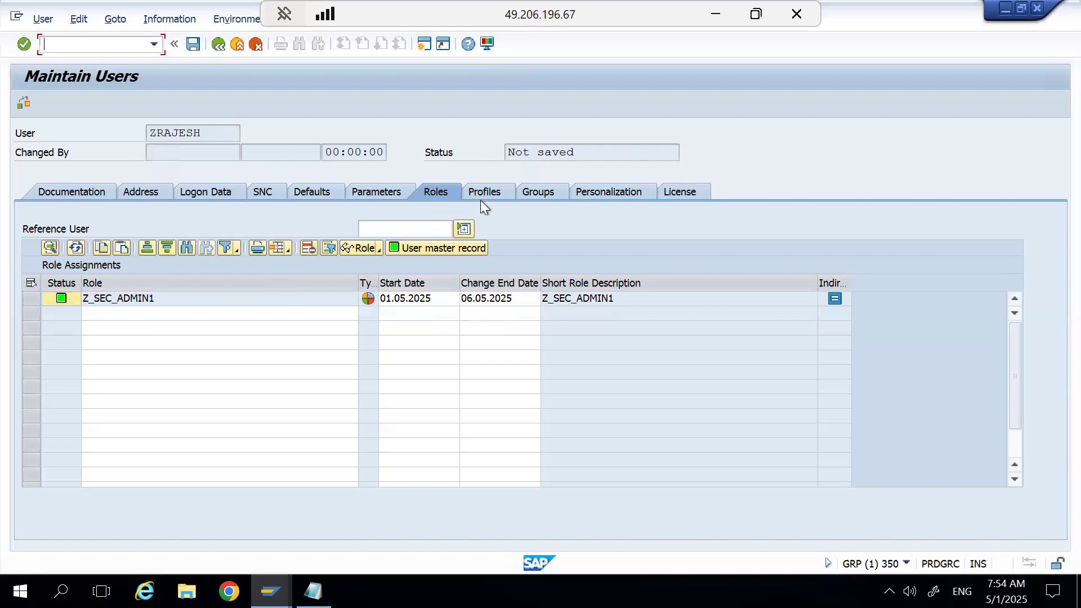
Compare the user's assigned authorization profiles with the remaining role assignment.
left_click(488, 194)
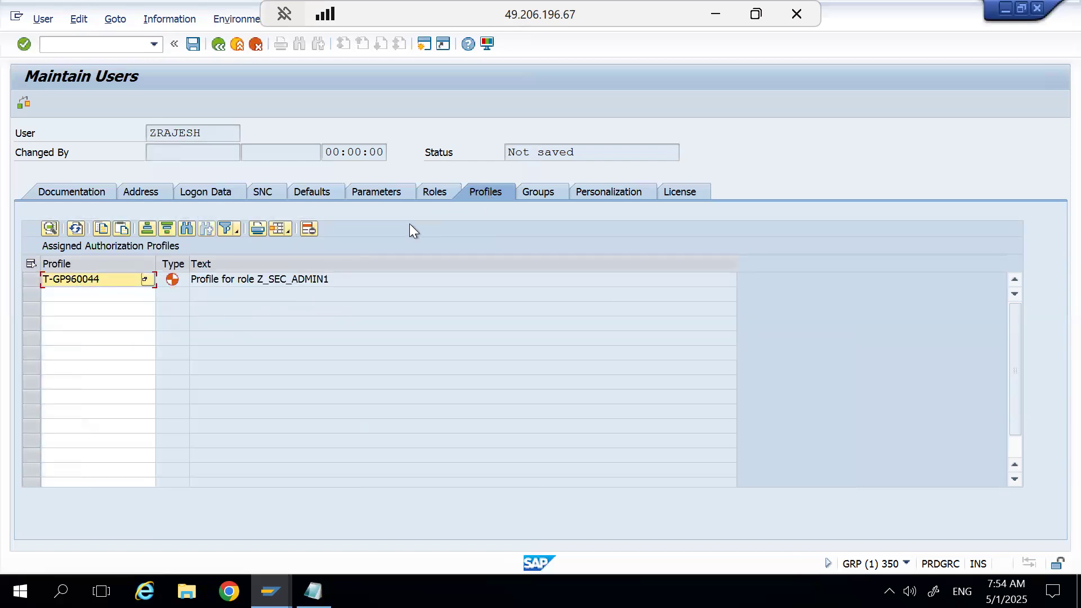
left_click(444, 198)
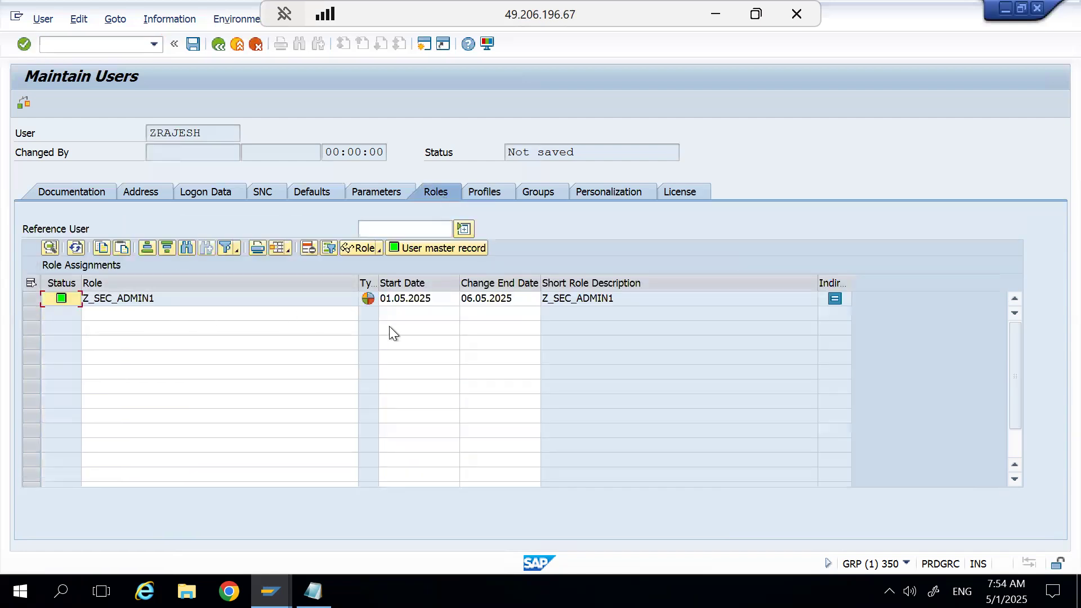
left_click(478, 196)
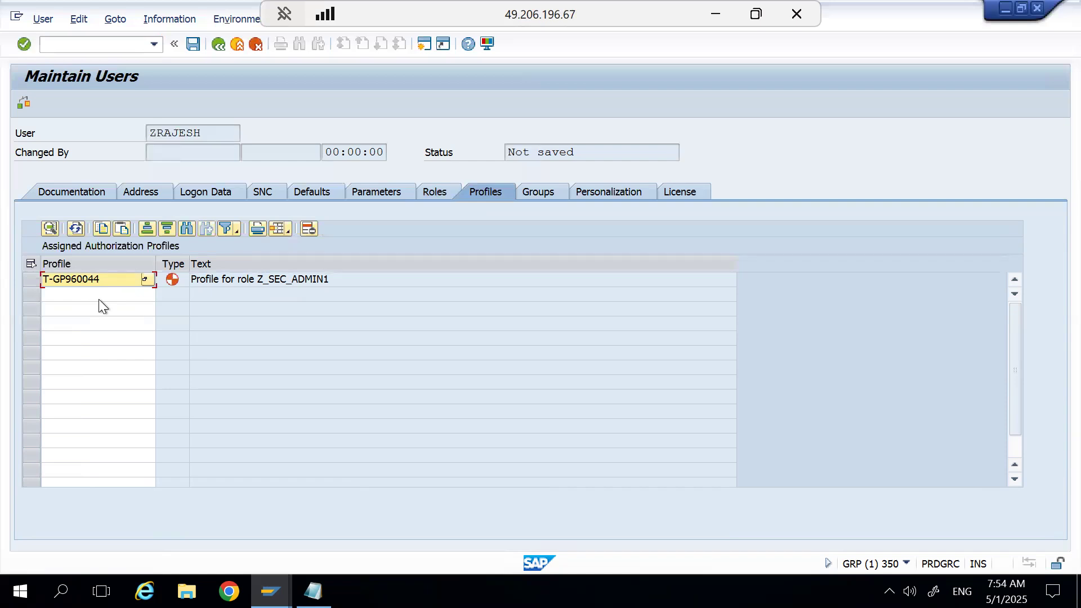
left_click(441, 194)
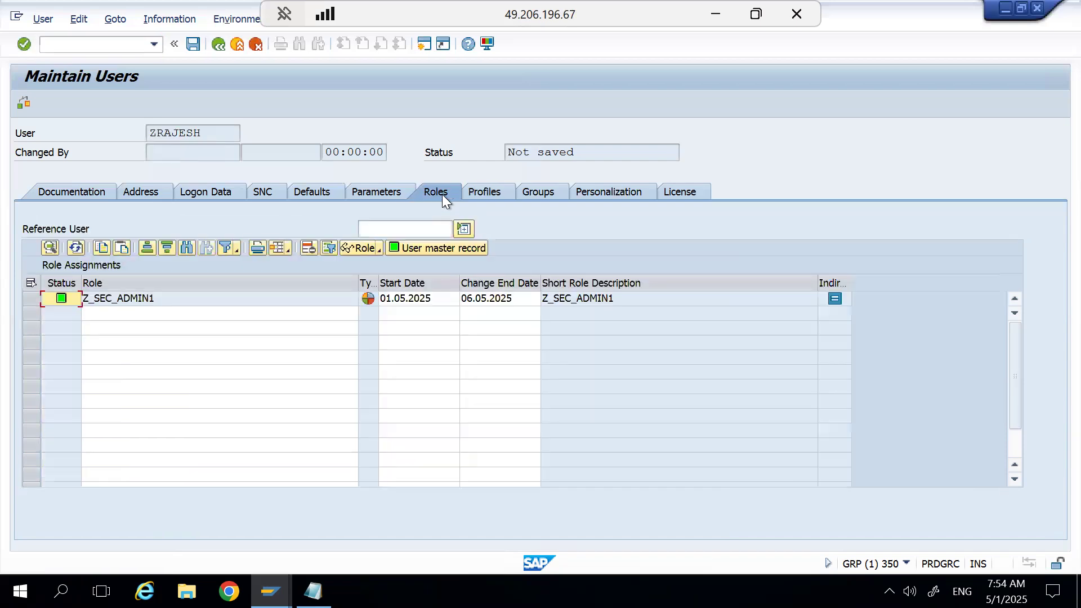
left_click(489, 198)
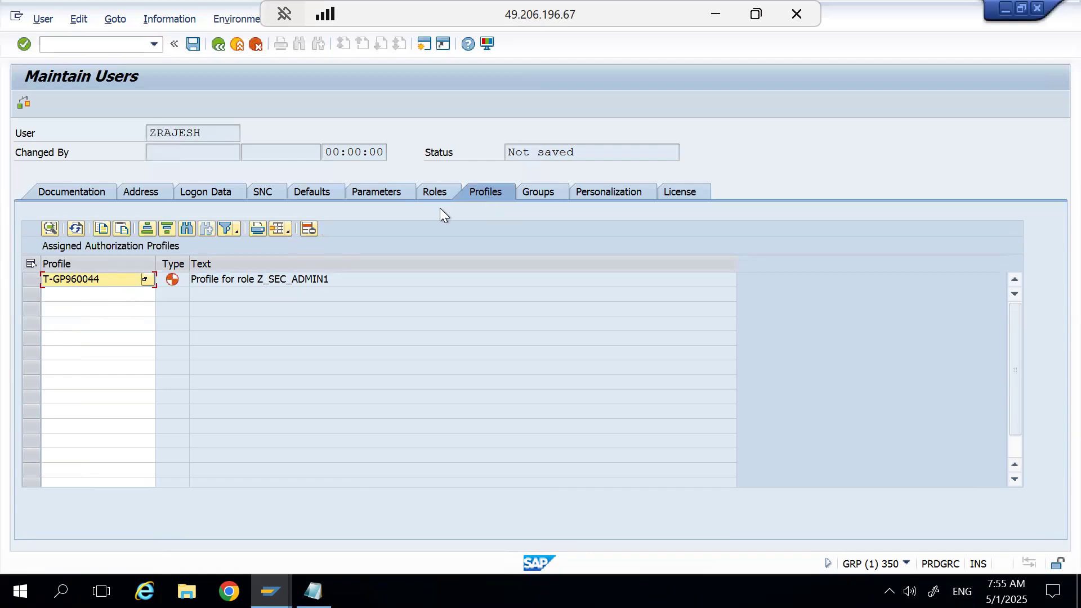
left_click(441, 193)
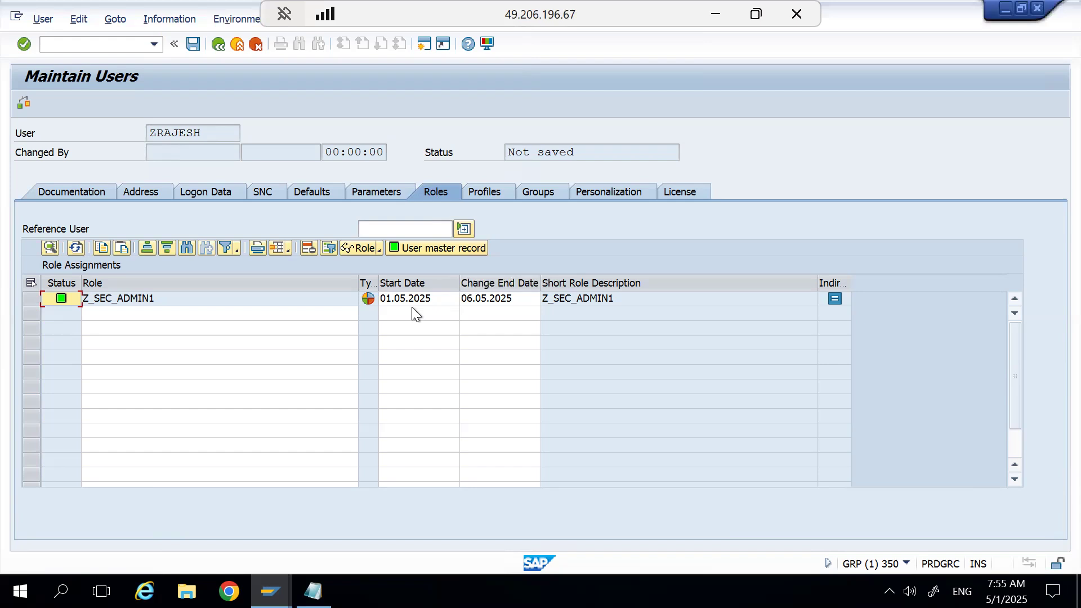
Review the user's authorization profiles, user group assignments and personalization objects.
left_click(485, 192)
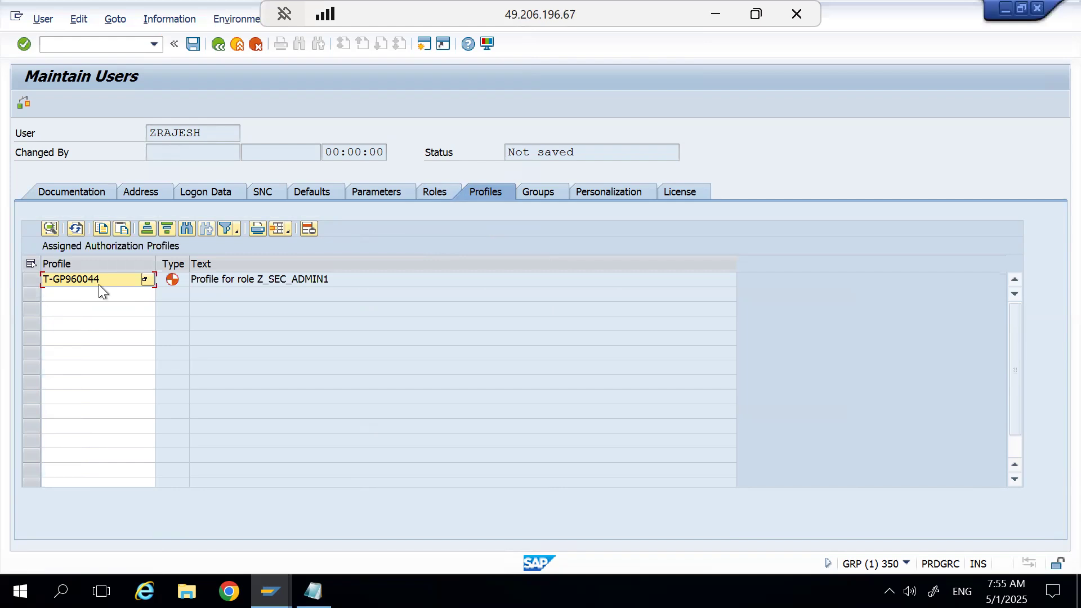
left_click(534, 193)
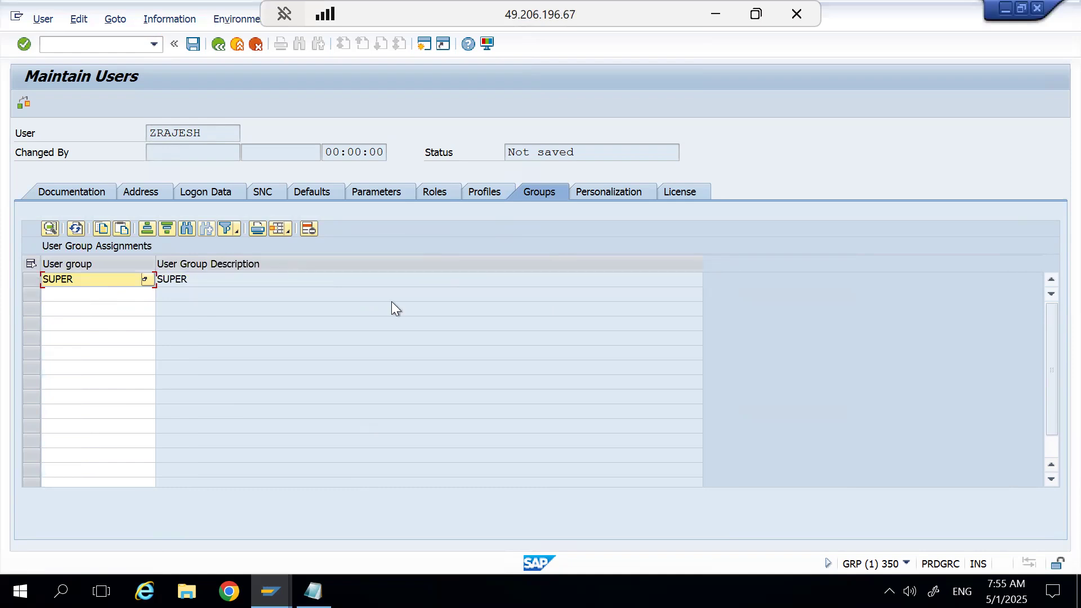
left_click(603, 191)
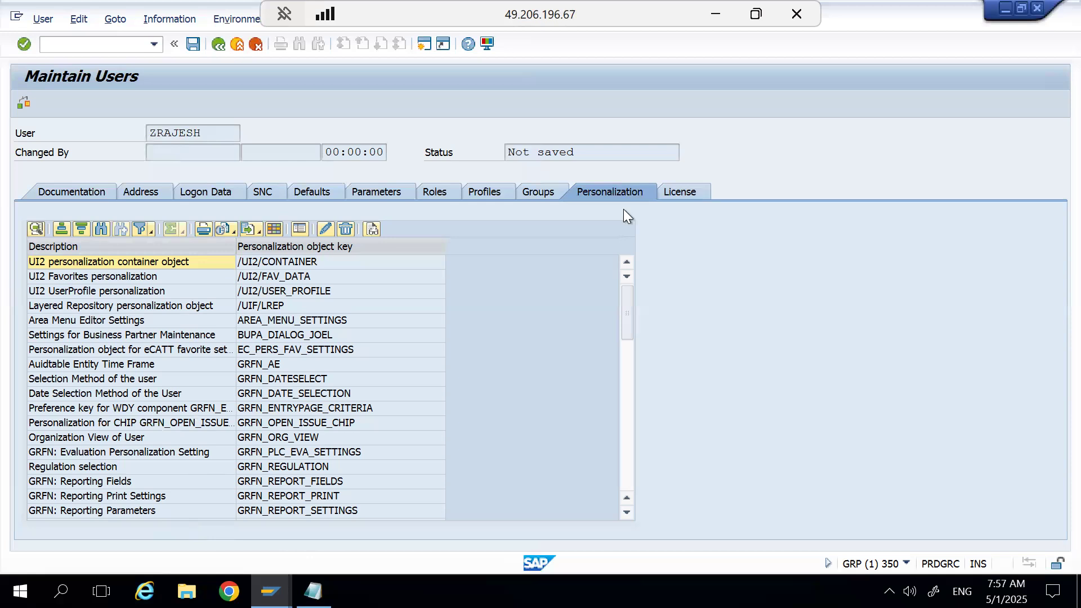
Try SAP S/4HANA Enterprise Management for Professional Use as the contractual user type in the license data, and clear the selection.
left_click(681, 191)
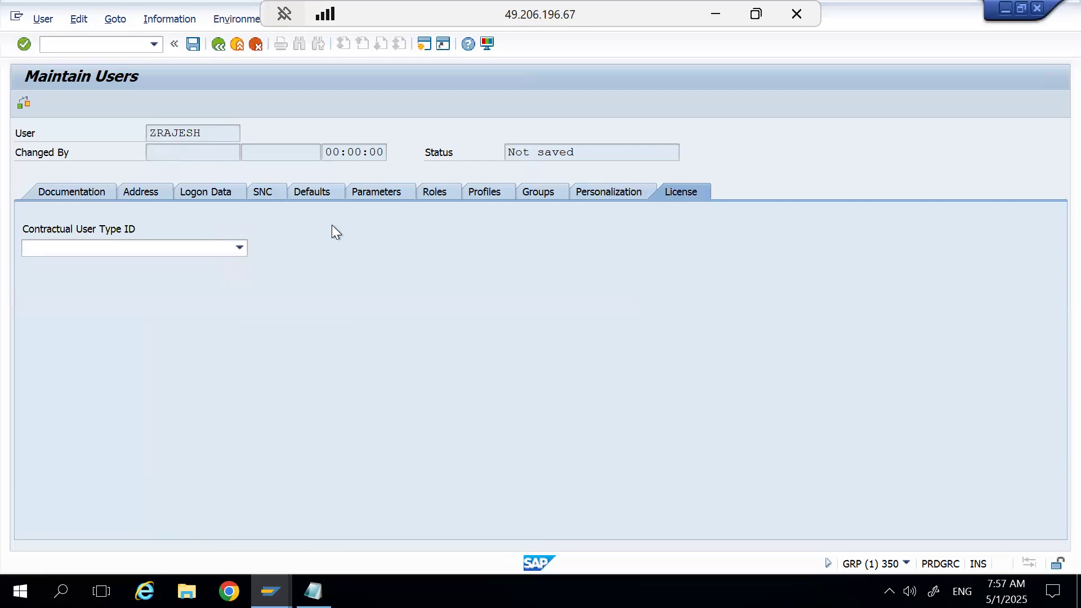
left_click(240, 248)
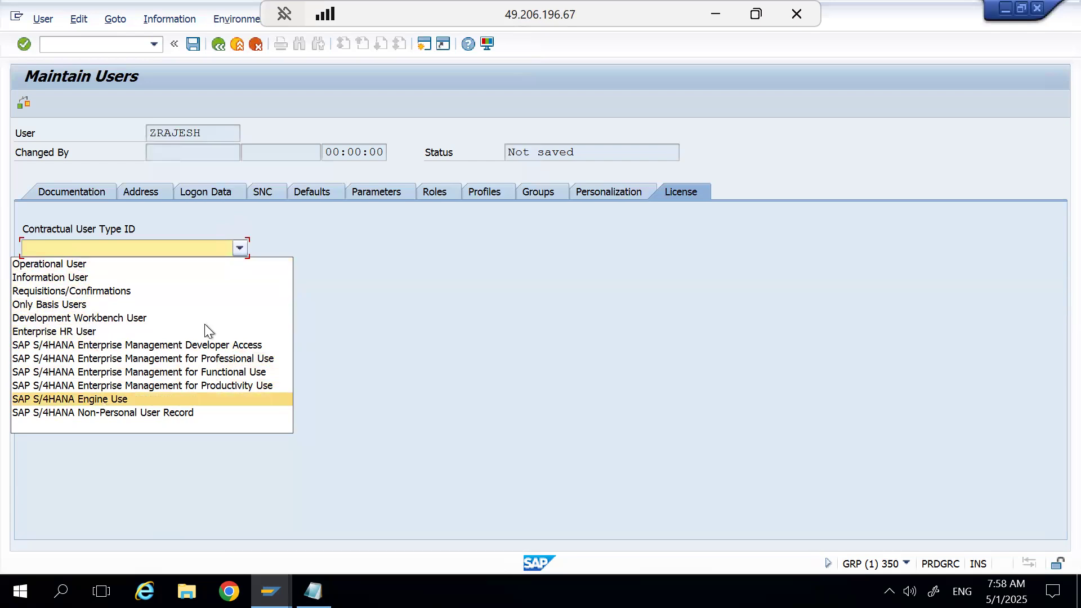
left_click(228, 359)
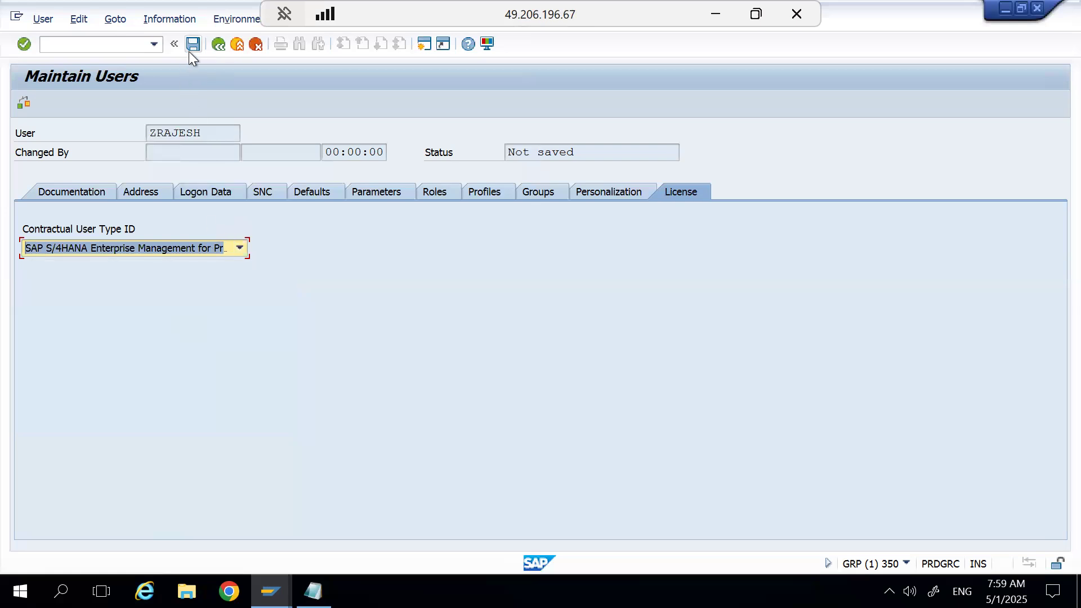
left_click(241, 250)
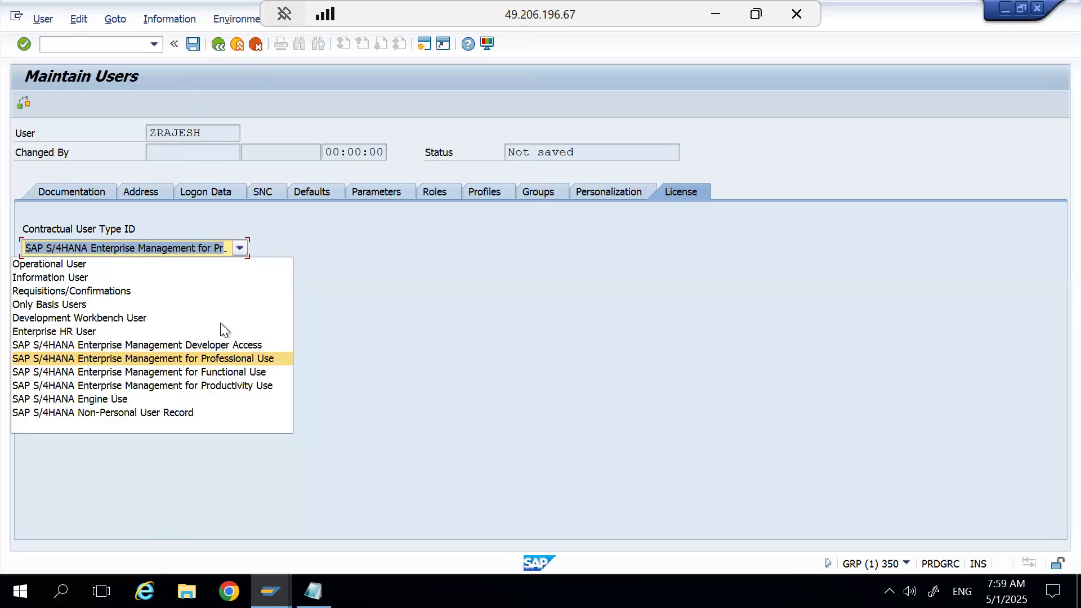
left_click(204, 424)
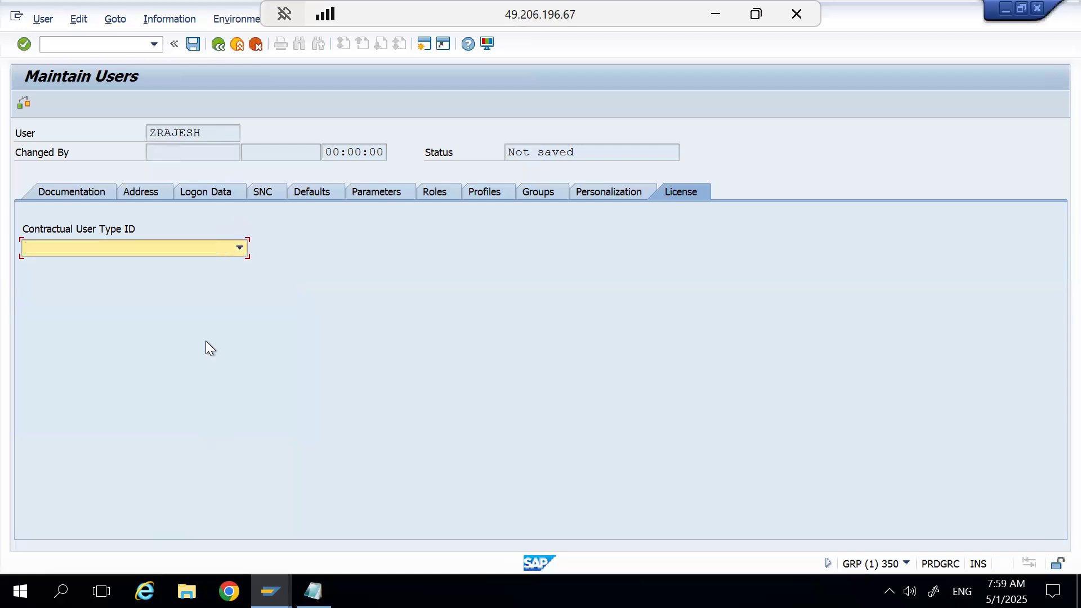
Save the new user, and review its record in change mode, including the role assignments, and in display mode.
left_click(192, 46)
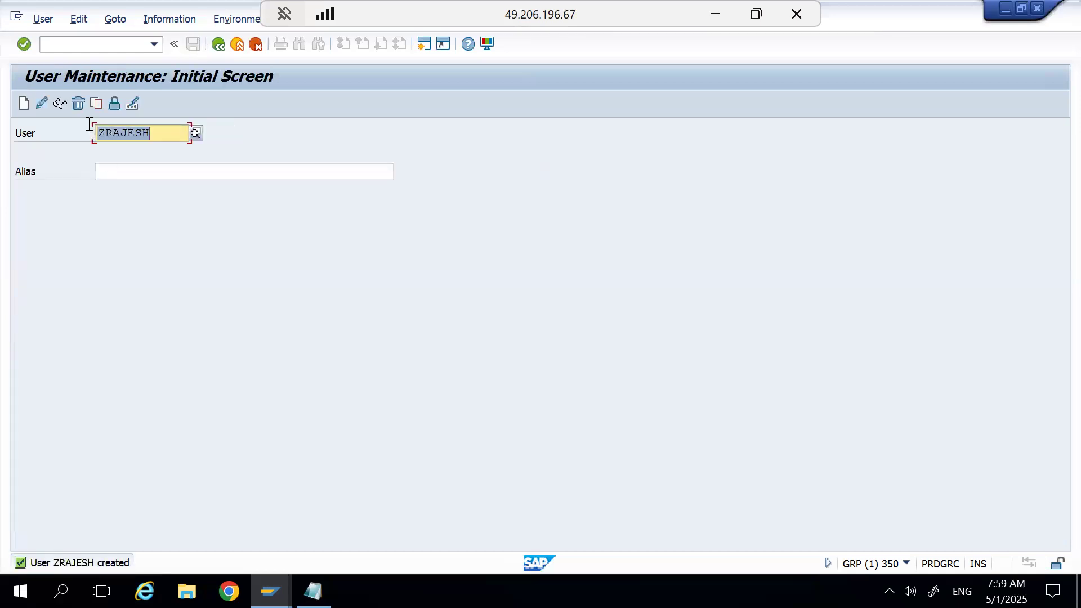
left_click(42, 104)
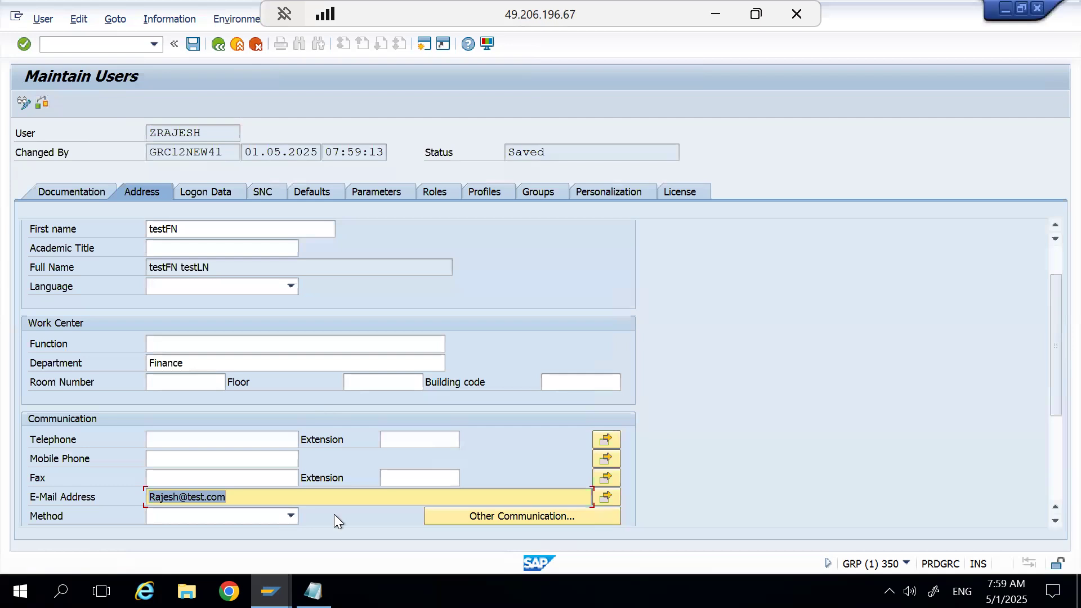
left_click(444, 197)
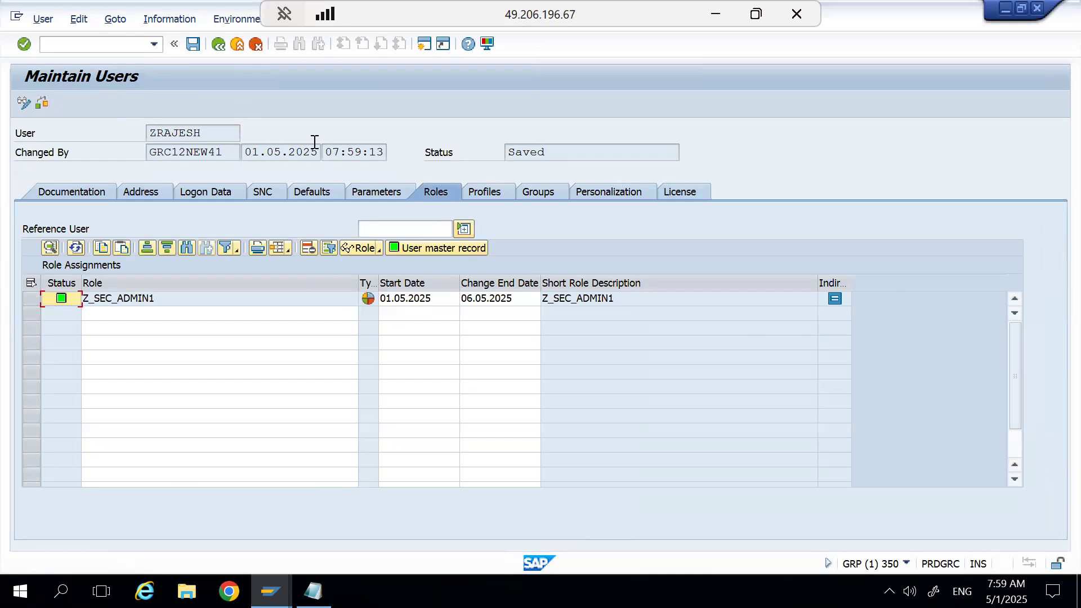
left_click(219, 45)
left_click(61, 104)
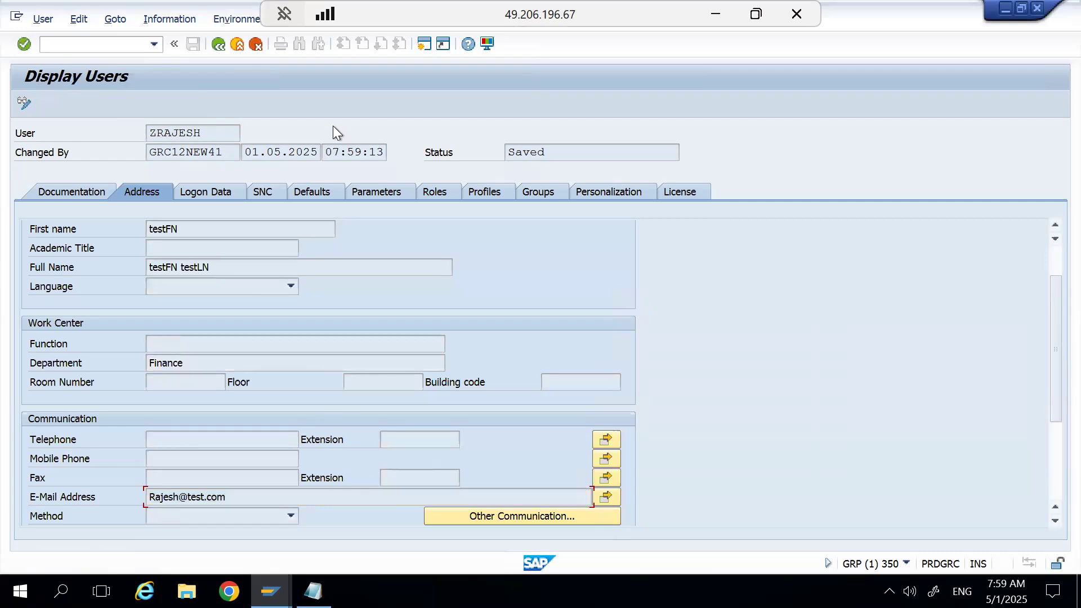
left_click(219, 46)
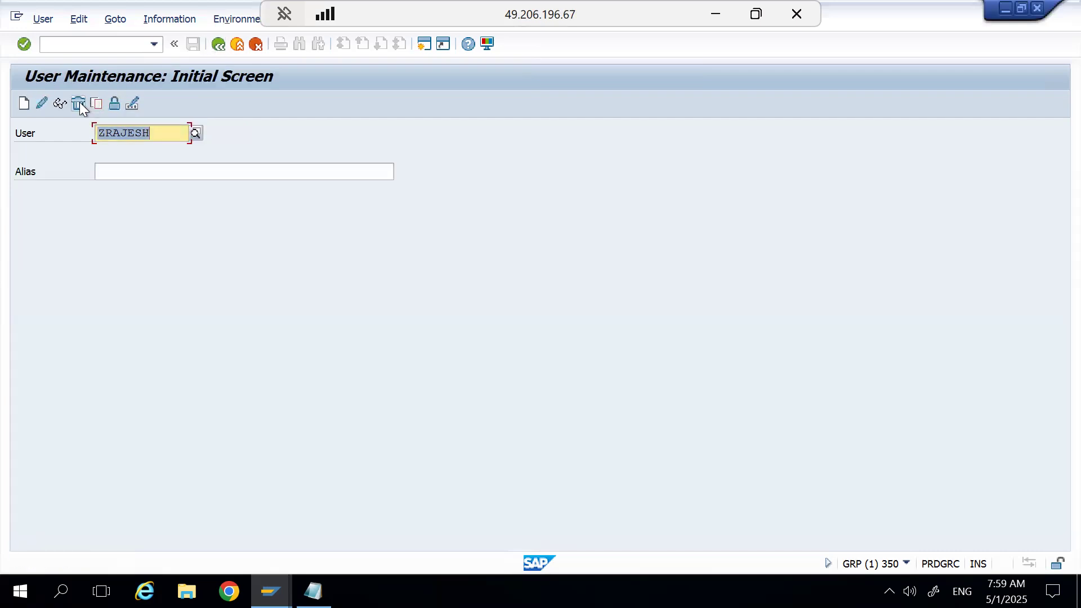
Request deletion of the newly created user, and decline it at the confirmation.
left_click(79, 102)
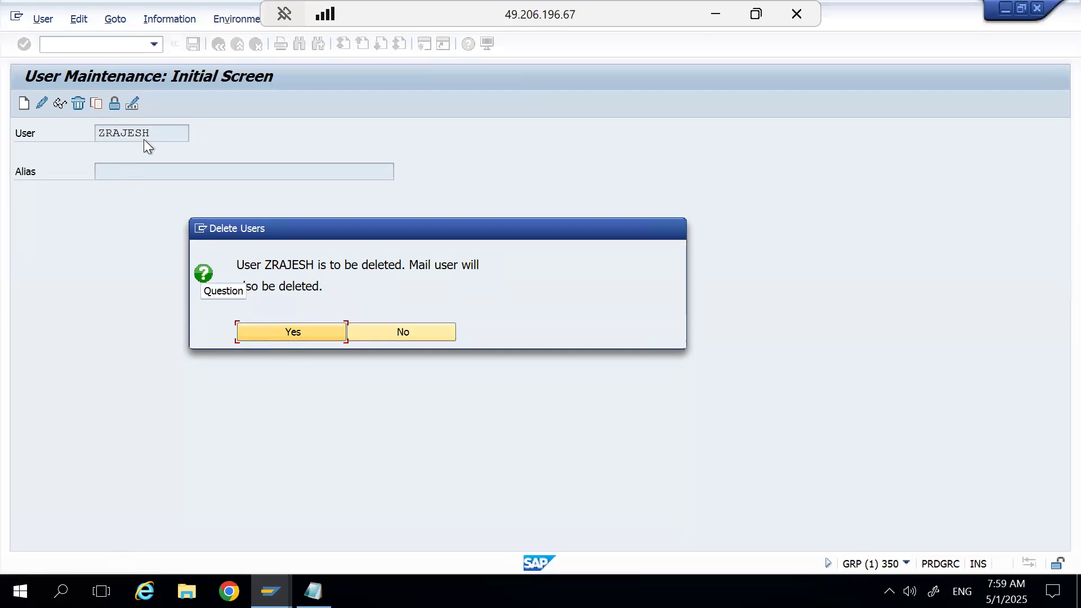
left_click(396, 326)
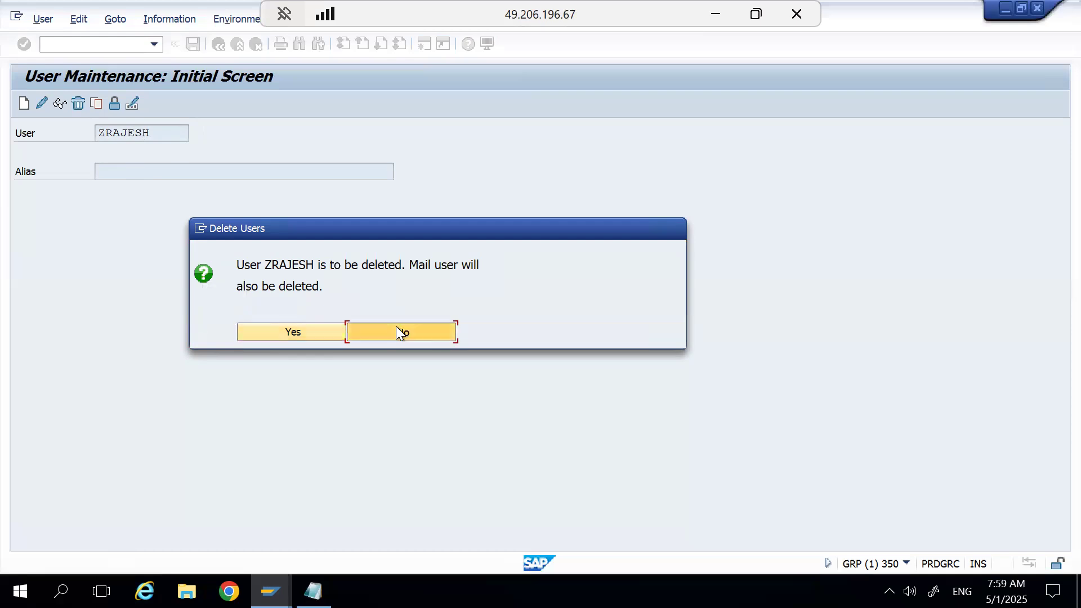
Set up a copy of the user, naming the target user with the source user ID plus the suffix 1.
left_click(96, 104)
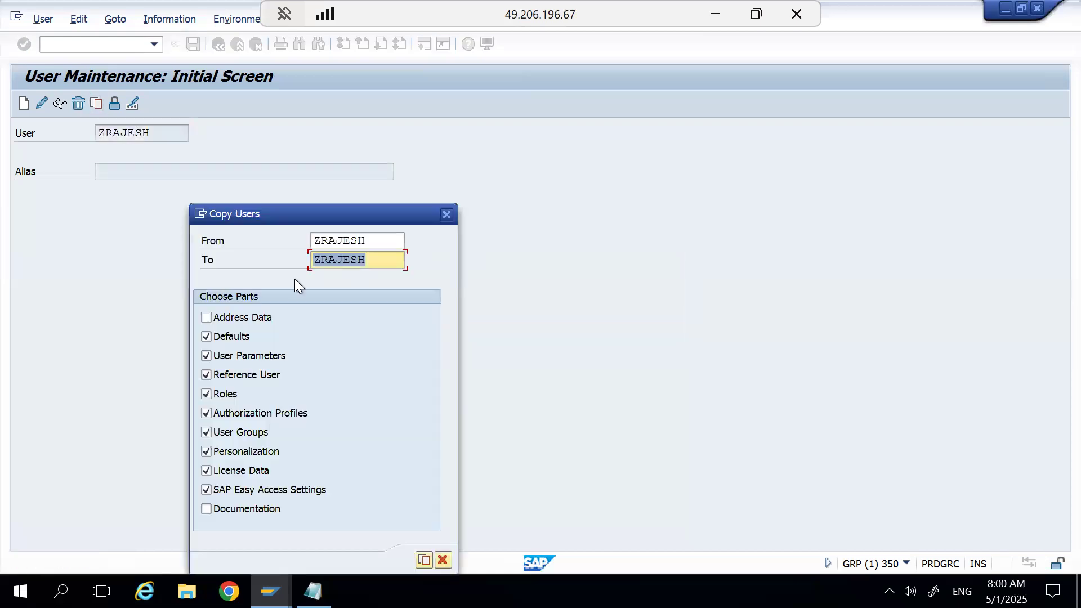
left_click(368, 241)
left_click(377, 260)
type("1")
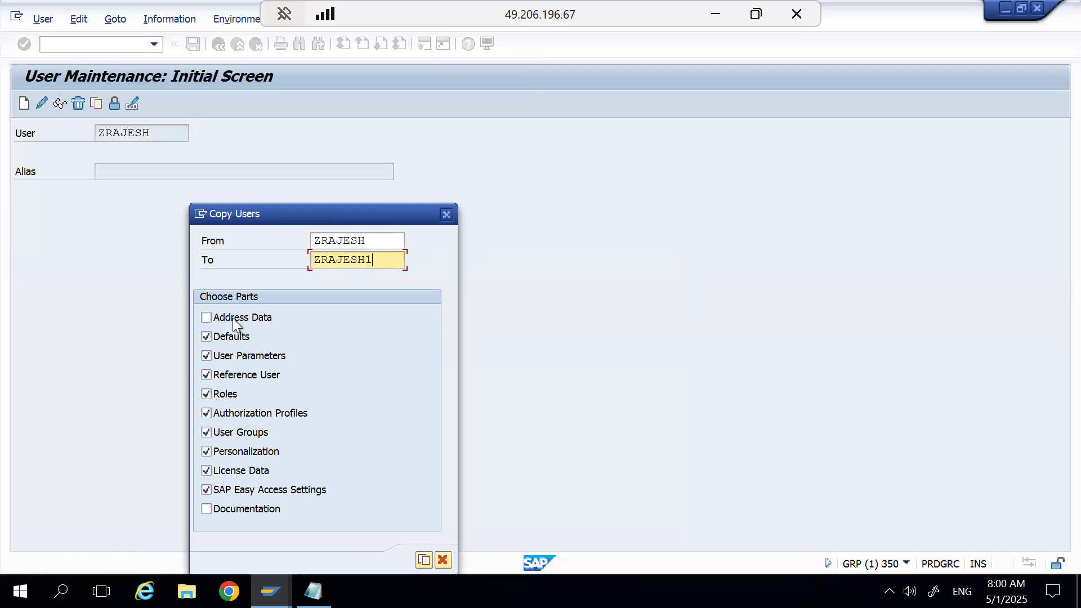
key("Tab")
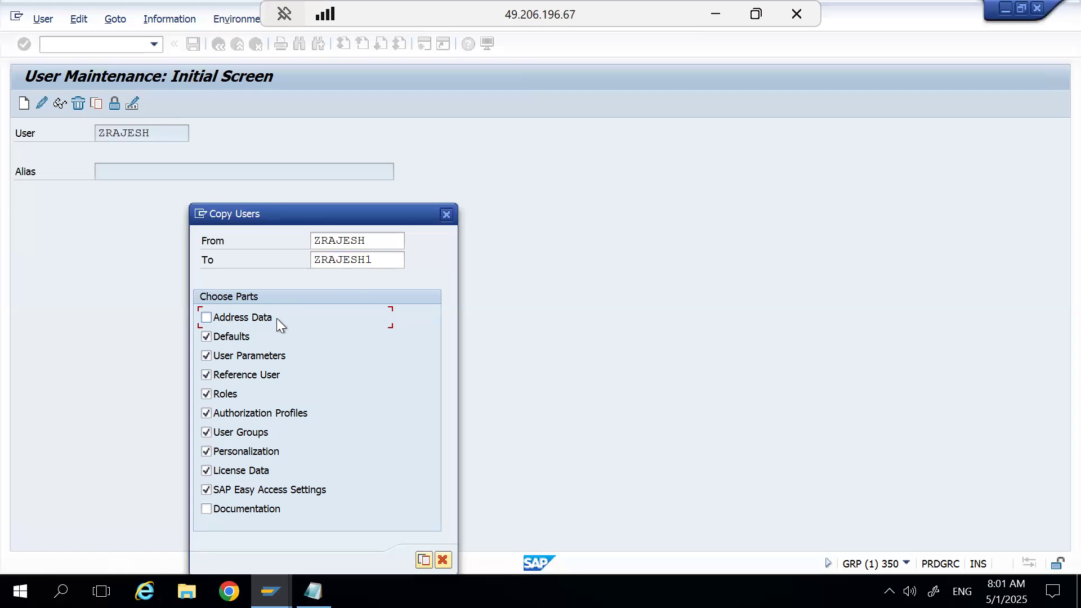
Create the user copy without address data, review its address, logon, SNC, defaults, role and profile data, and discard it unsaved.
left_click(424, 560)
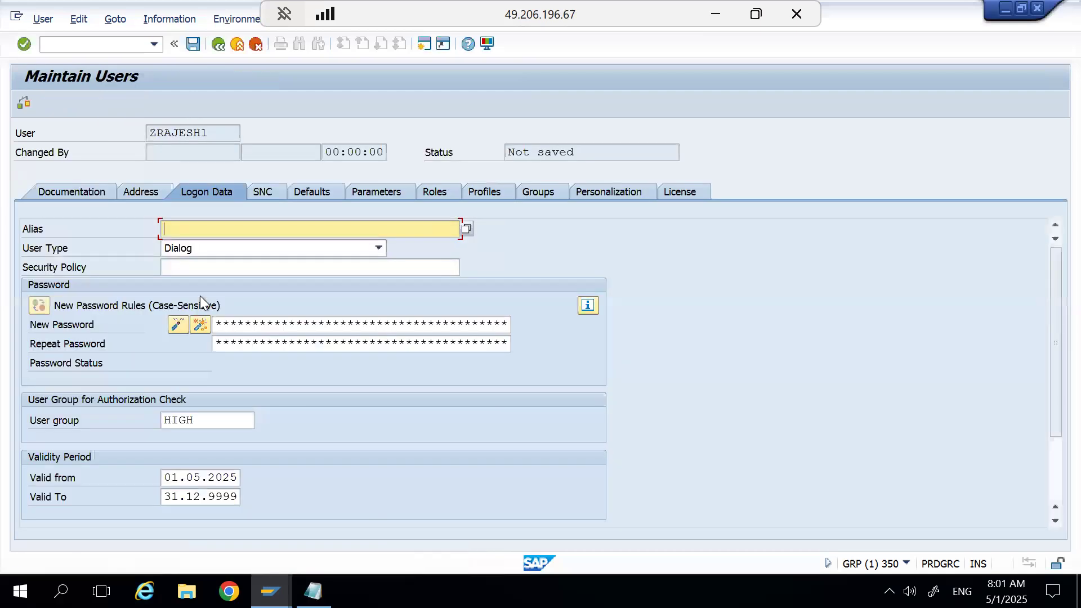
left_click(147, 198)
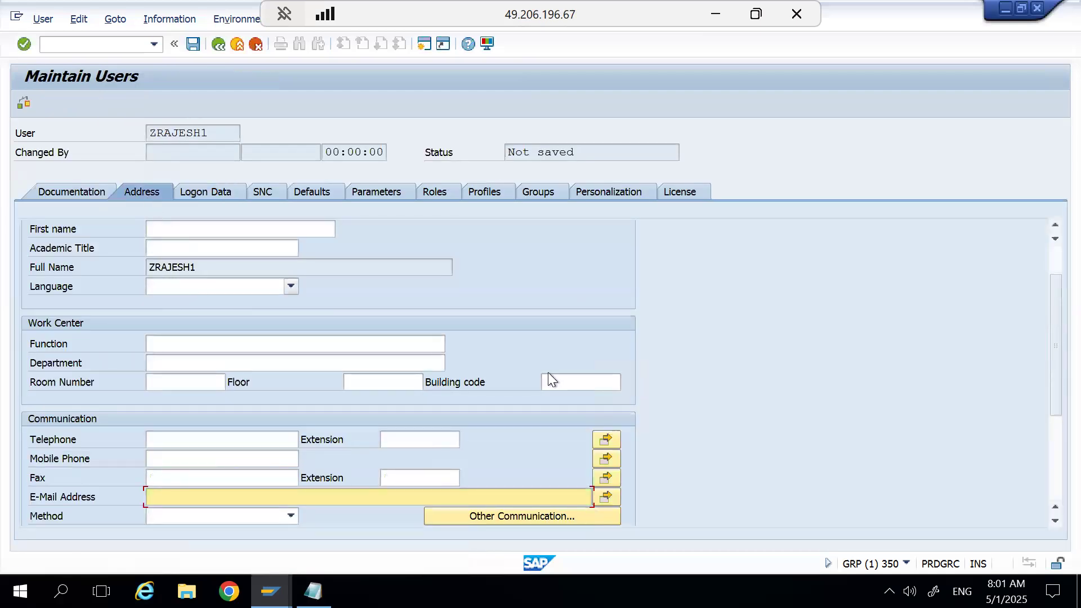
left_click_drag(1050, 336, 1050, 265)
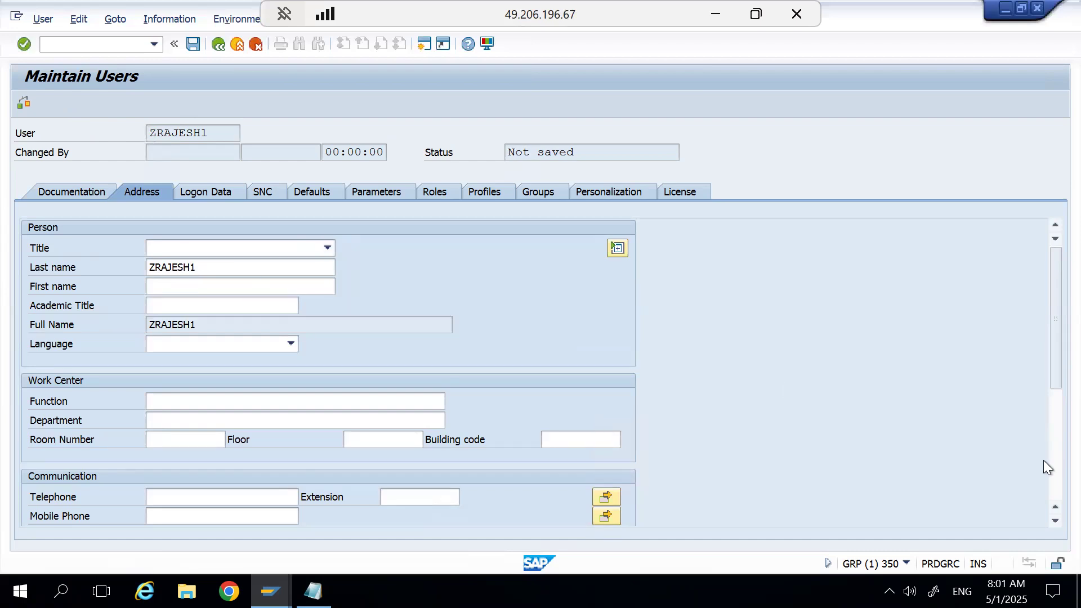
left_click(1050, 478)
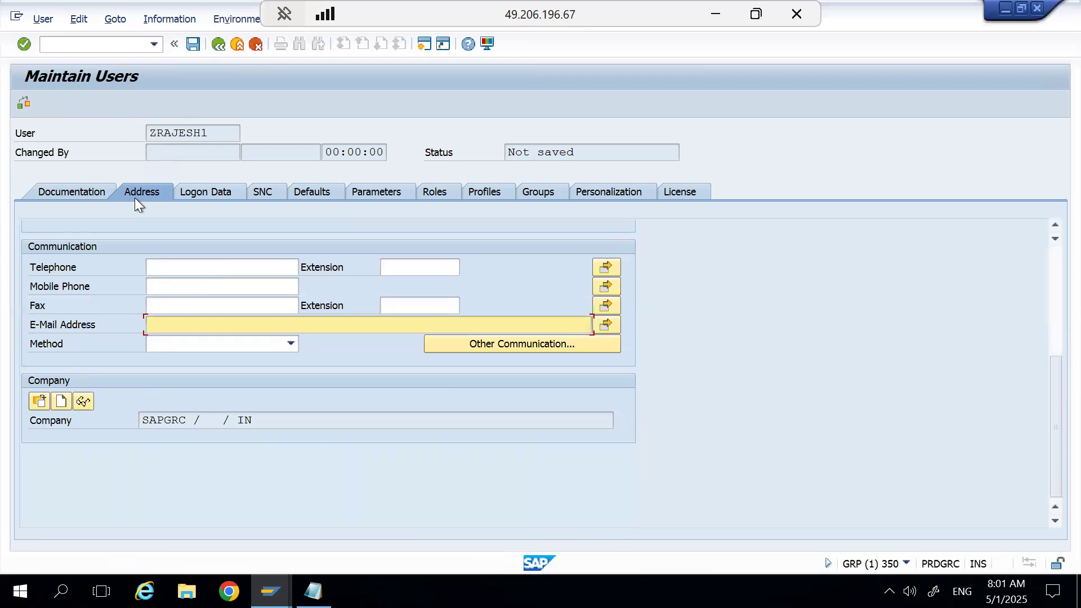
left_click(227, 193)
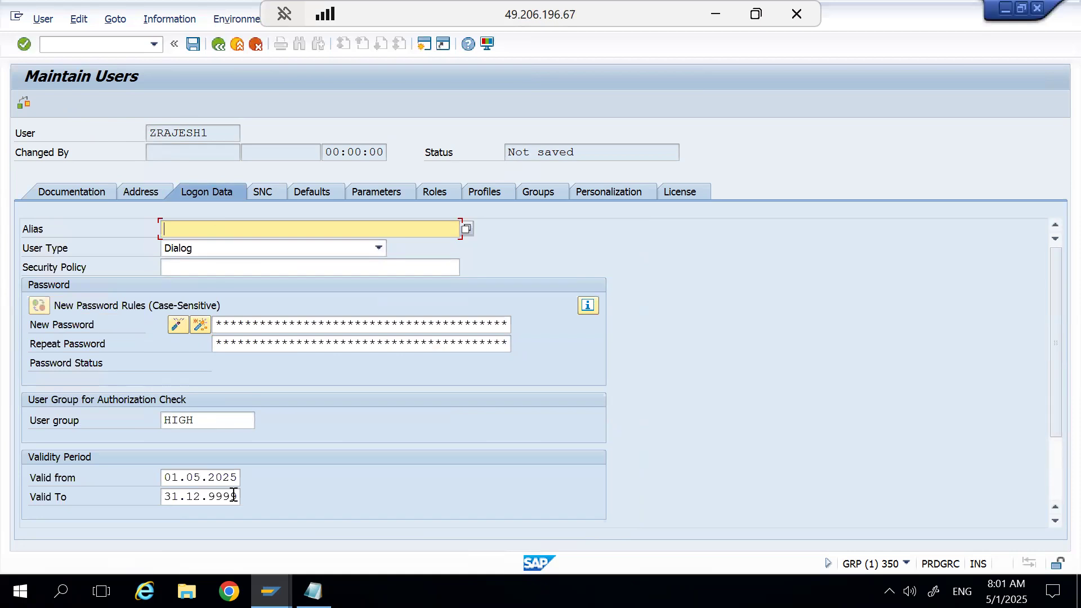
left_click(273, 191)
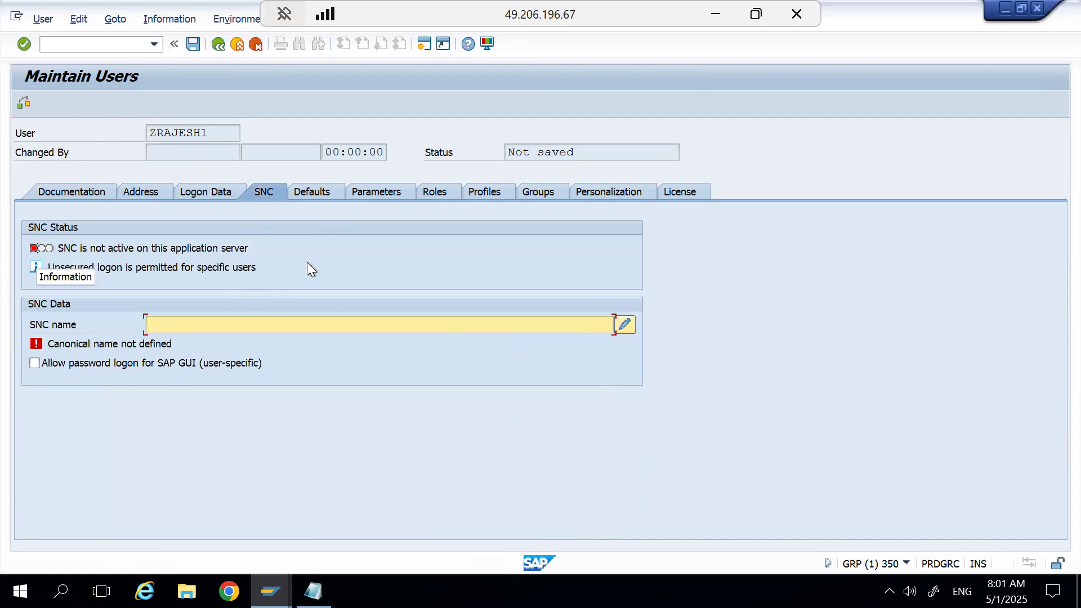
left_click(321, 194)
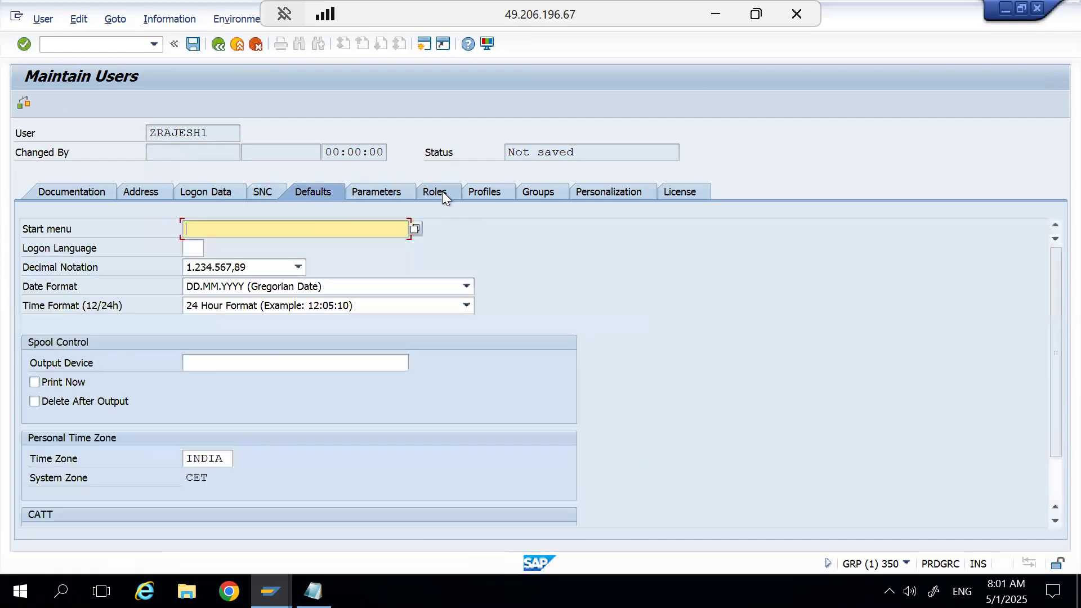
left_click(441, 191)
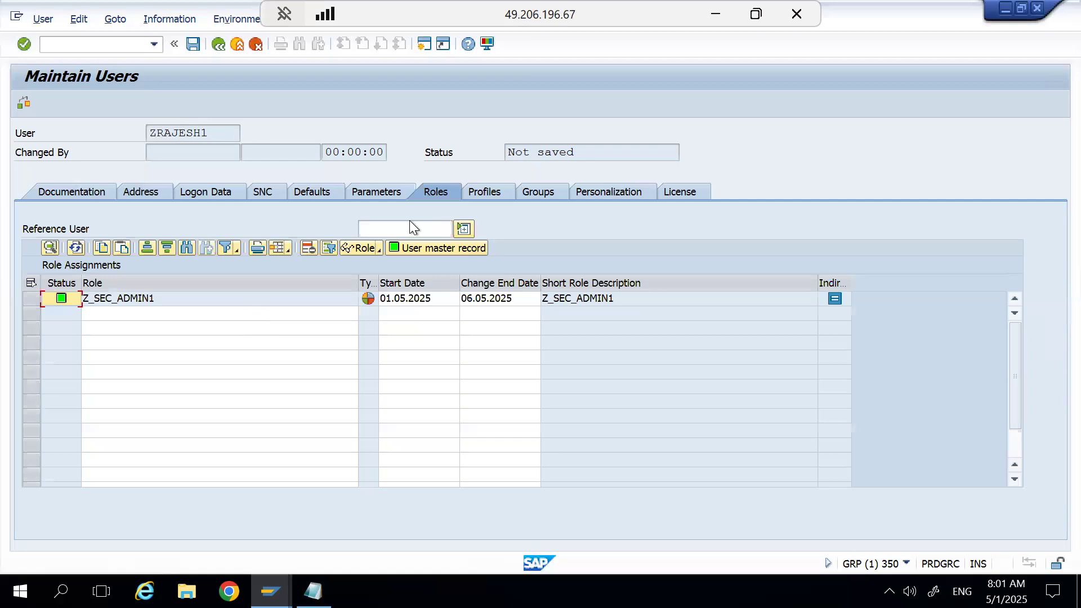
left_click(496, 190)
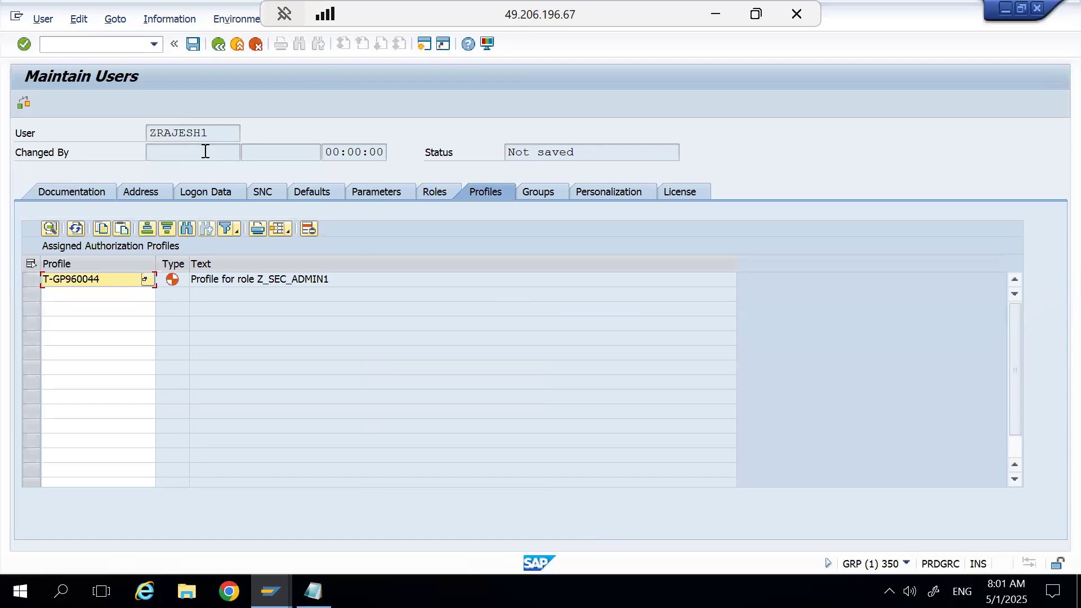
left_click(147, 194)
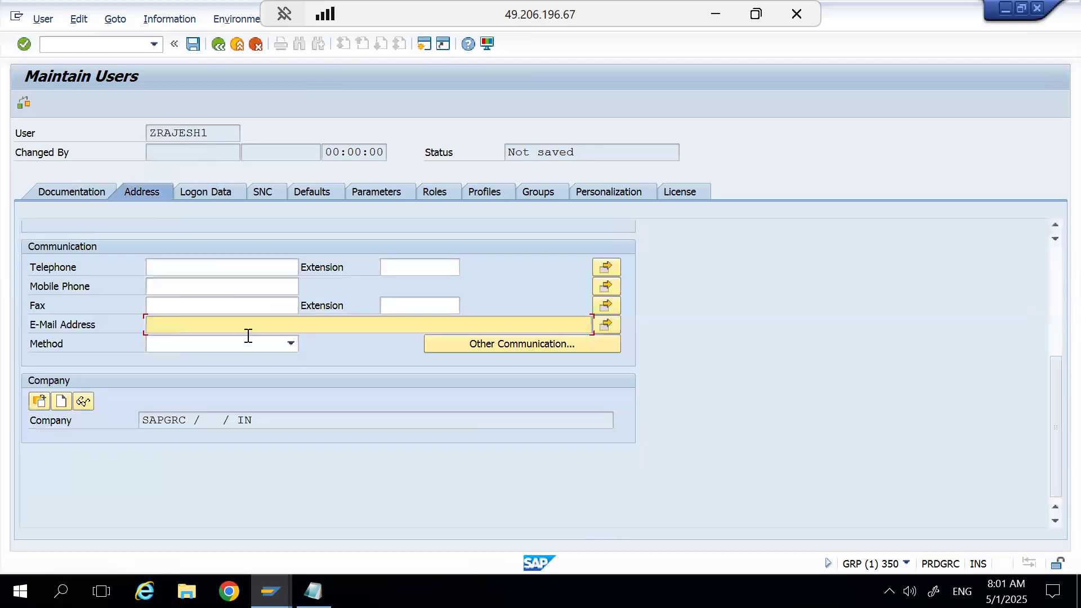
left_click(256, 44)
left_click(317, 333)
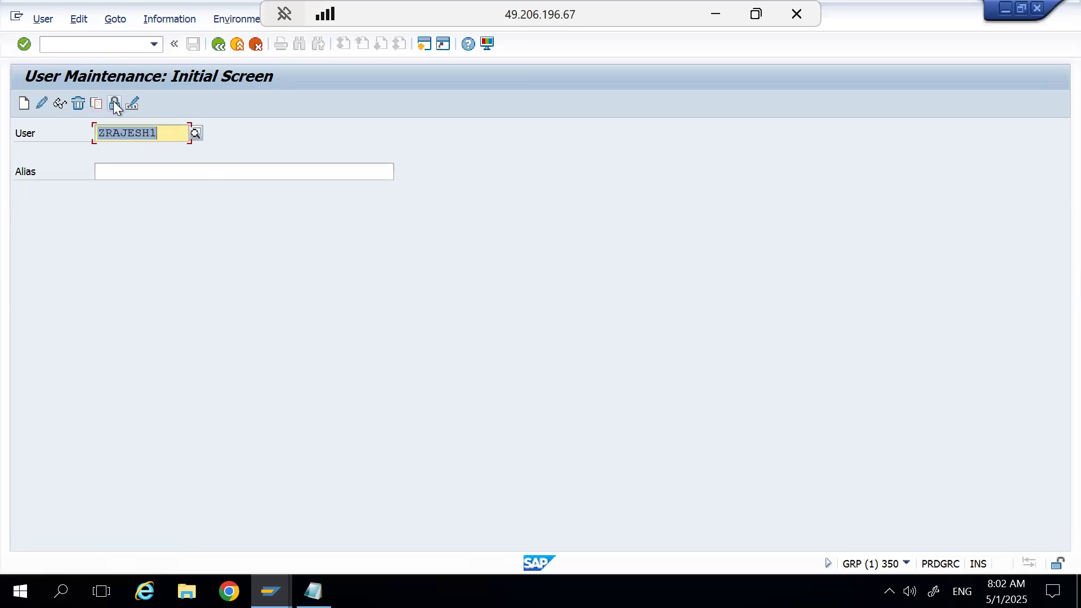
Try to display the discarded copy, remove the suffix 1 from the user ID, and display the source user's address and logon data.
left_click(60, 105)
left_click(163, 136)
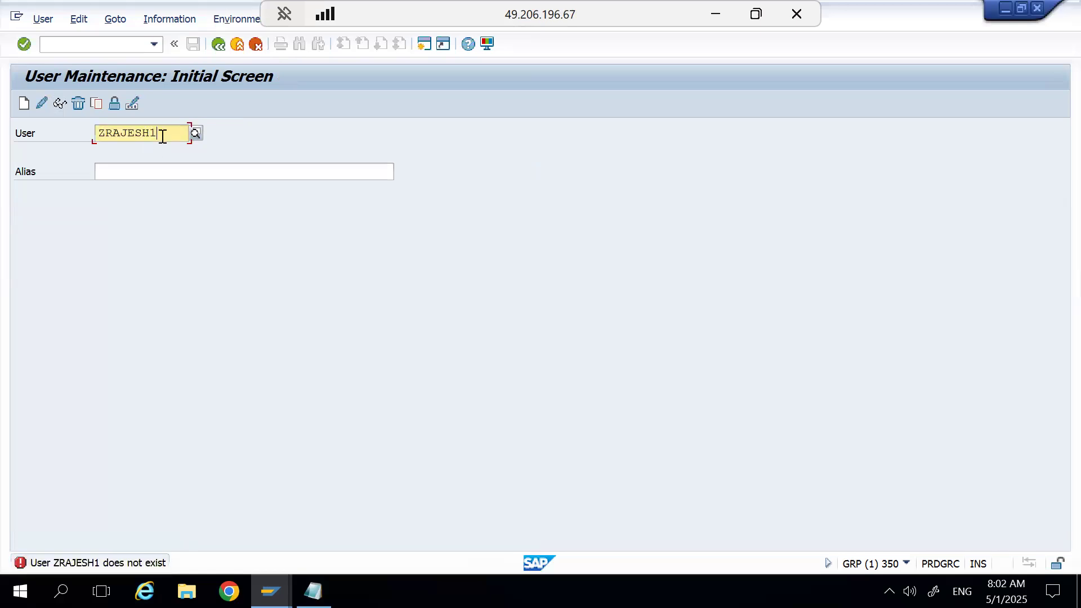
key("BackSpace")
left_click(60, 103)
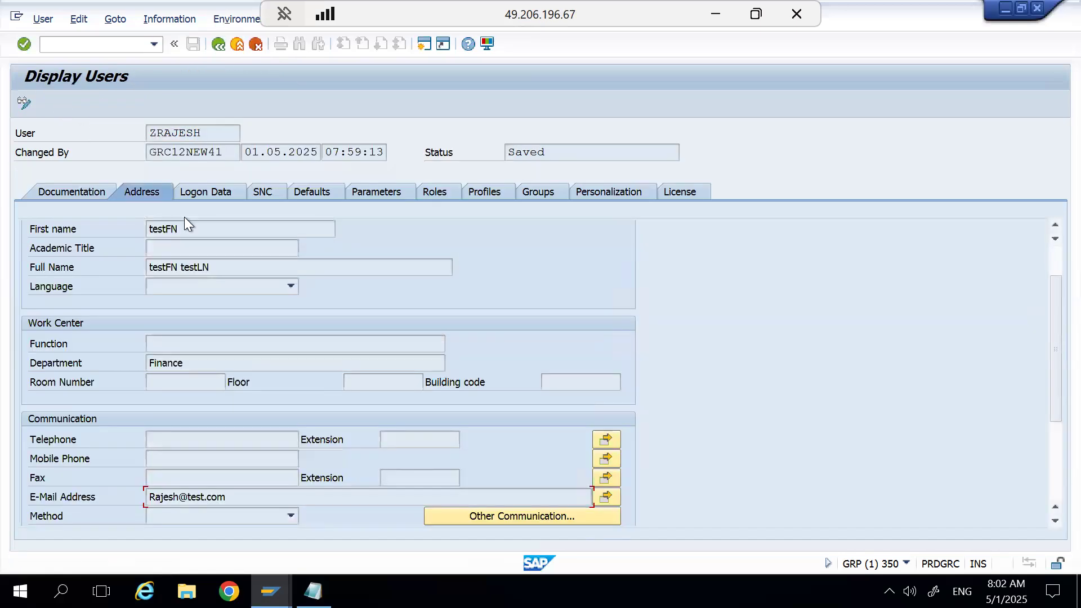
left_click(227, 190)
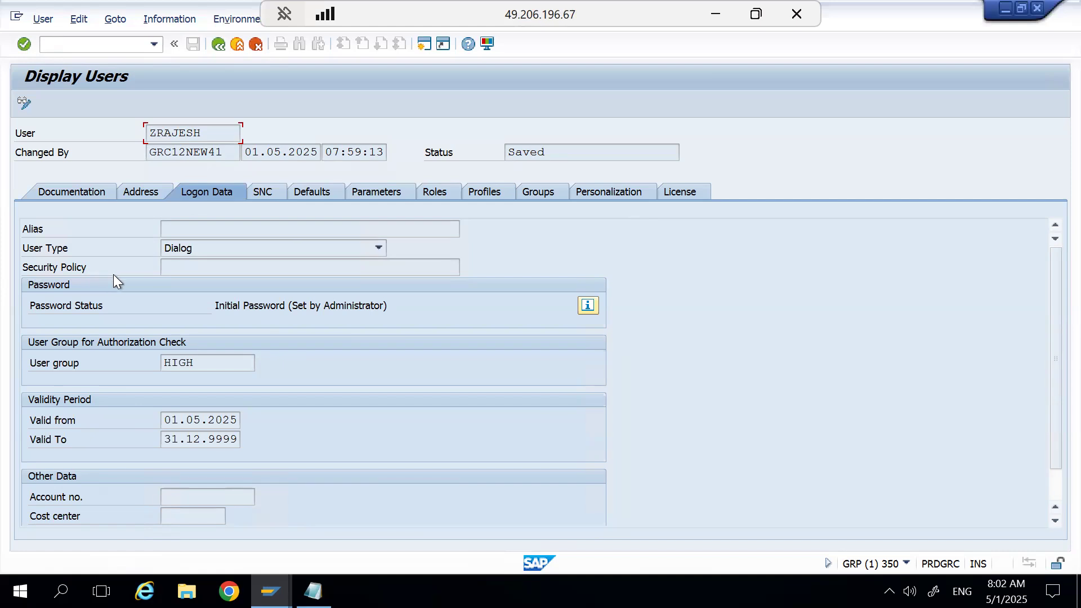
left_click(219, 47)
Lock the source user, and check the lock status in its logon data in display mode.
left_click(114, 103)
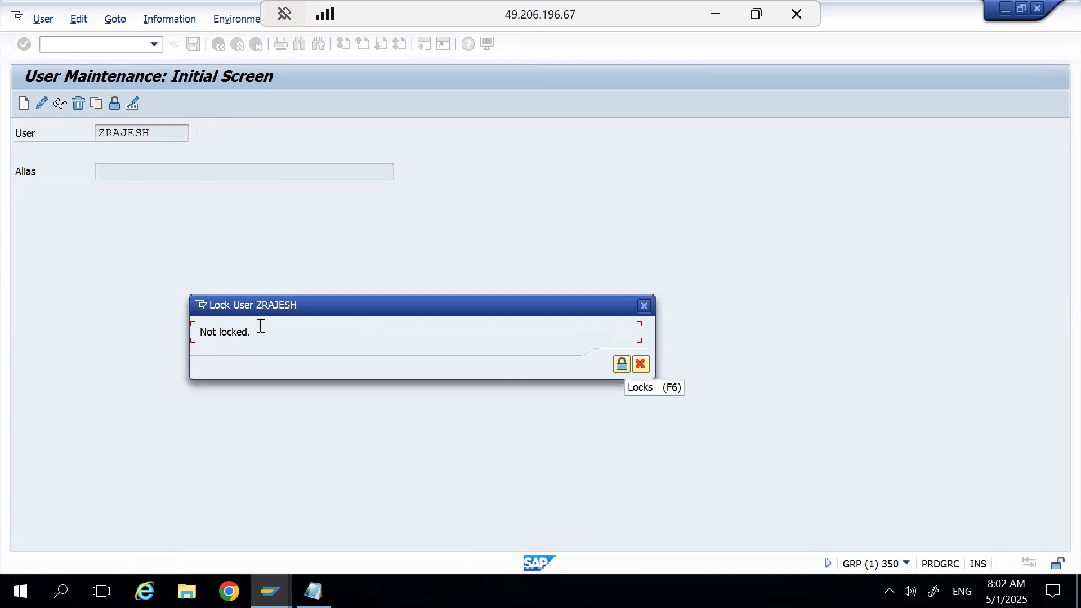
left_click(621, 364)
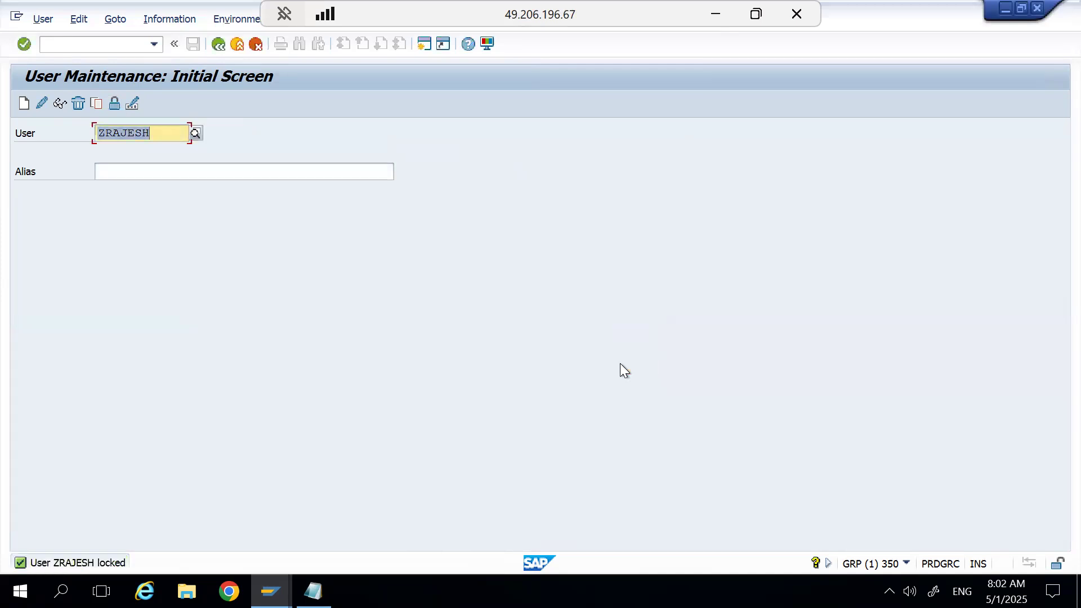
left_click(60, 103)
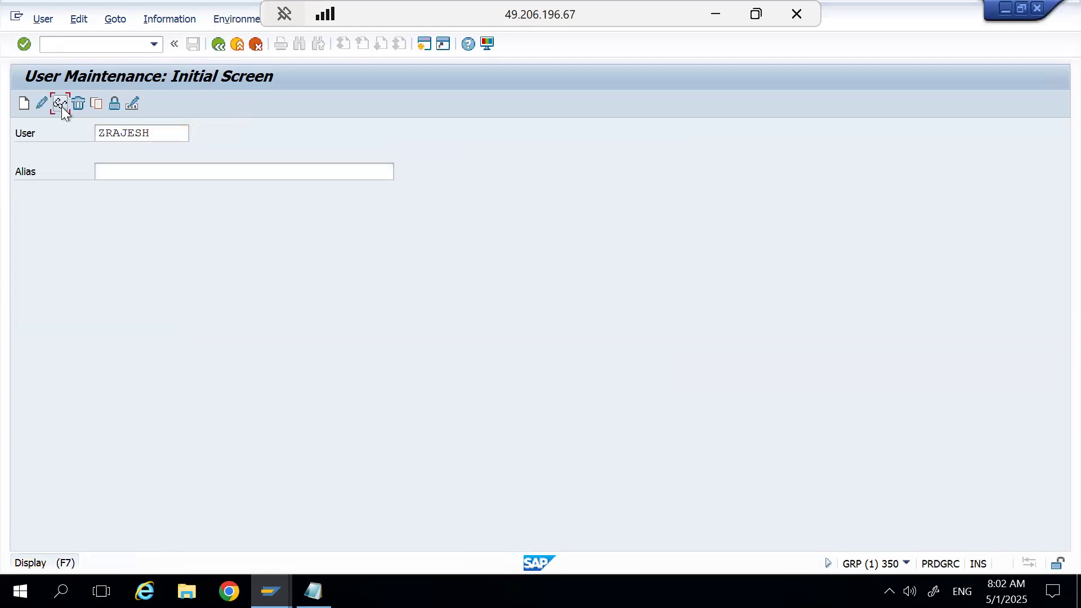
left_click(191, 194)
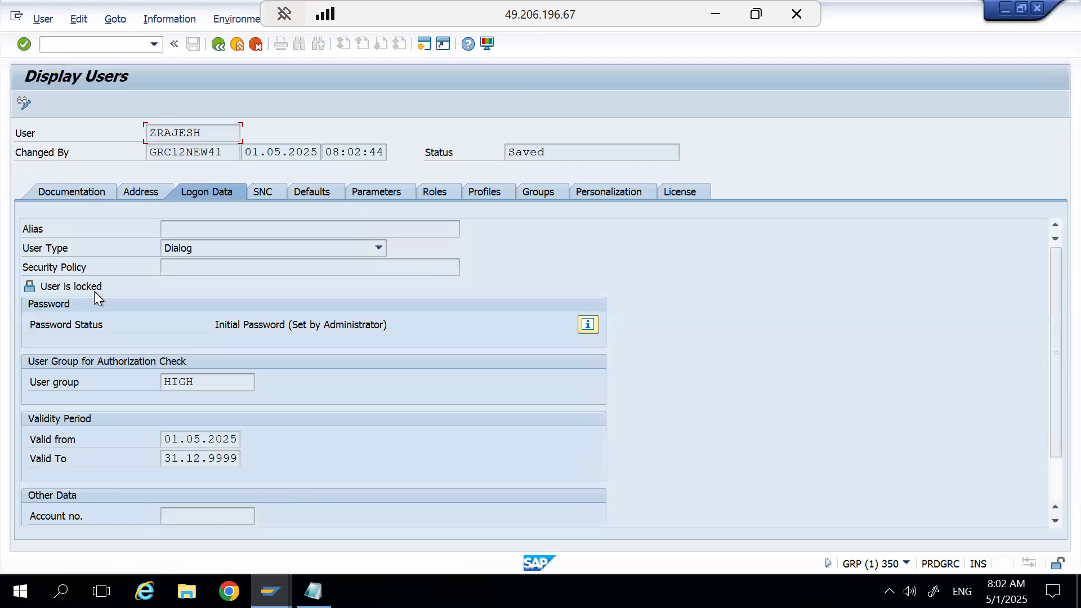
left_click(219, 44)
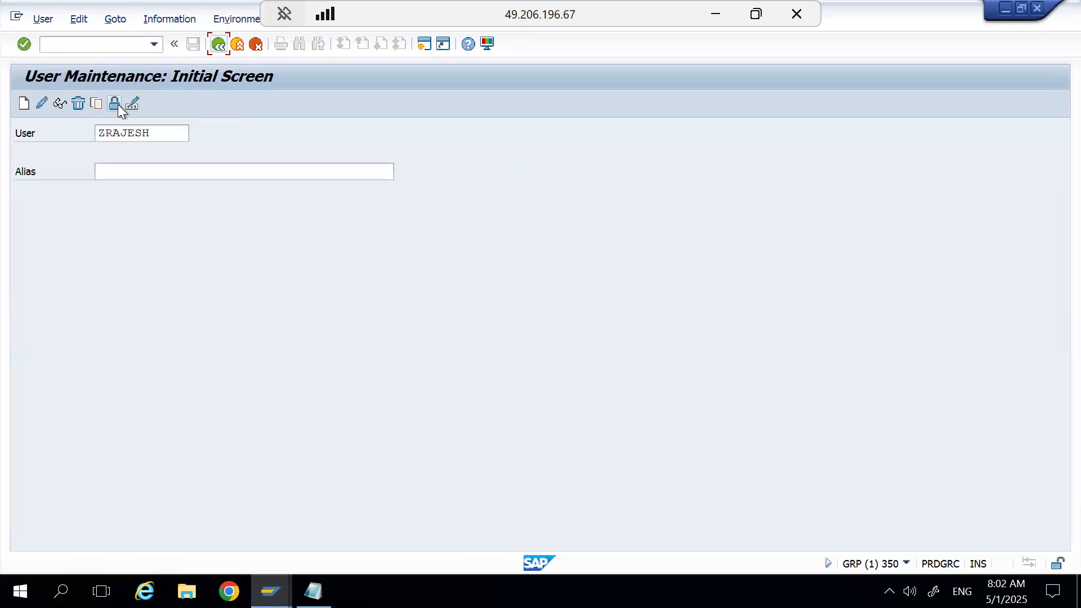
Unlock the source user, and check the lock status again in its displayed logon data.
left_click(117, 103)
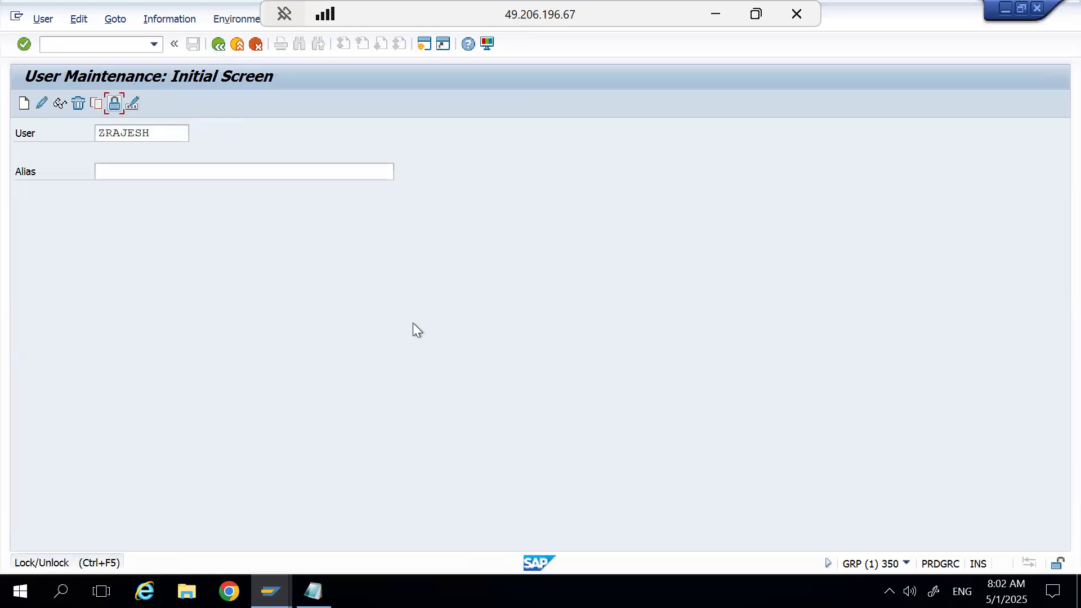
left_click(114, 103)
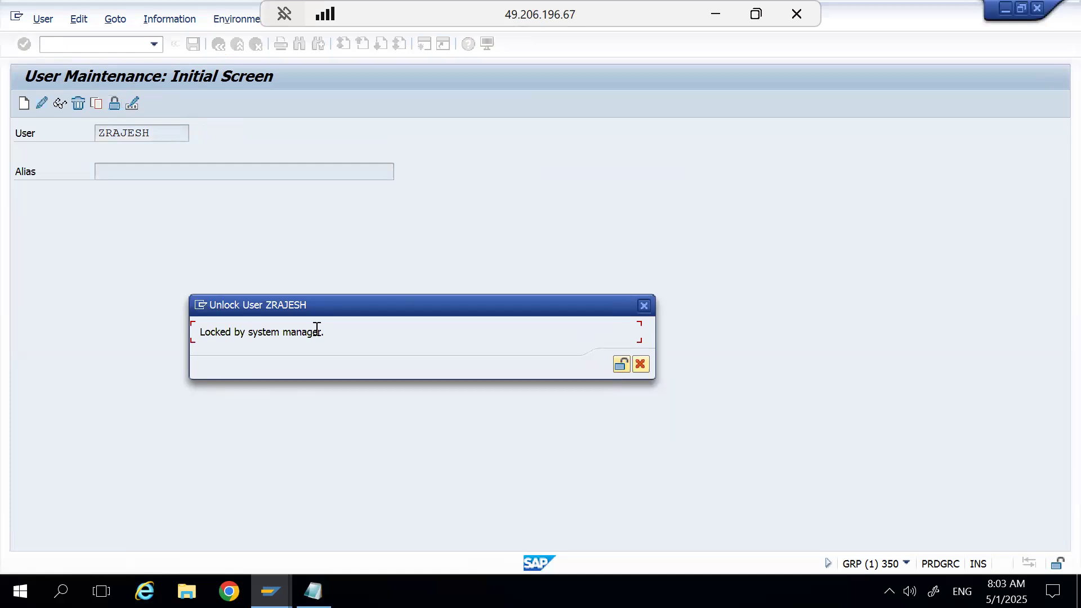
left_click(623, 364)
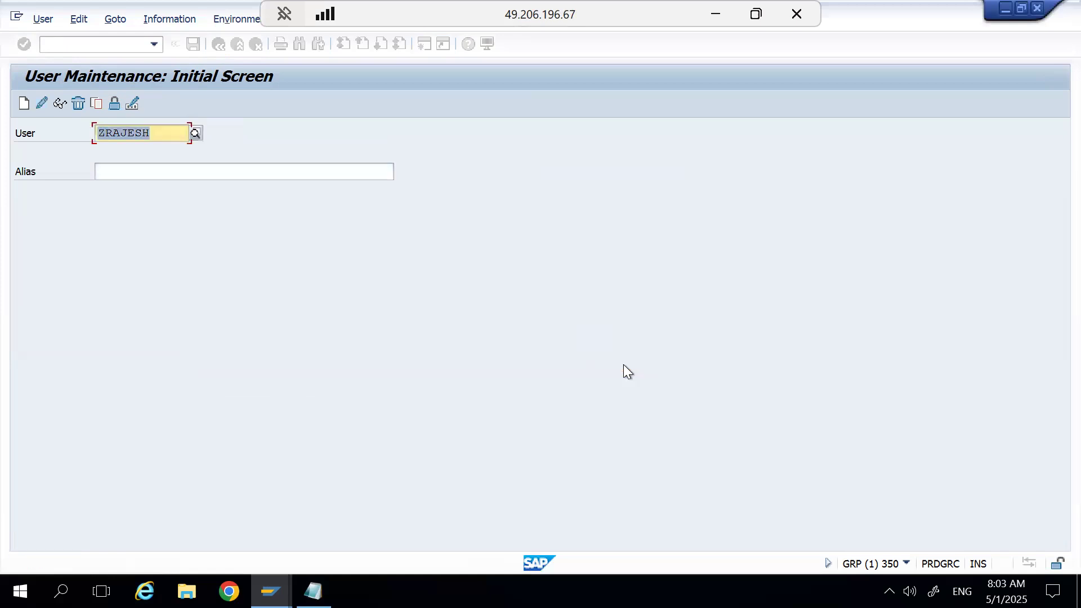
left_click(60, 103)
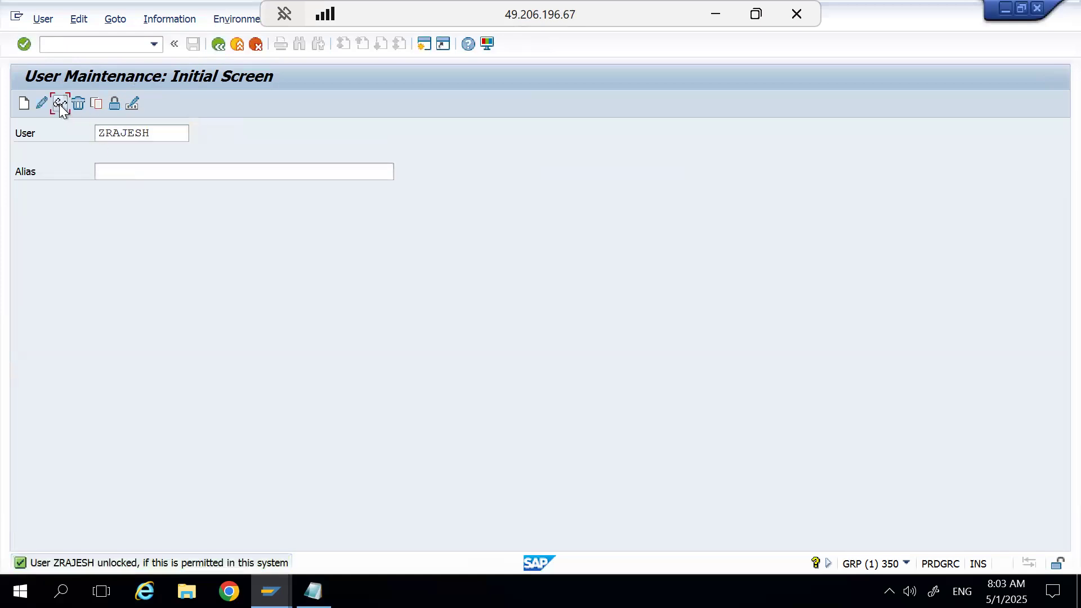
left_click(192, 197)
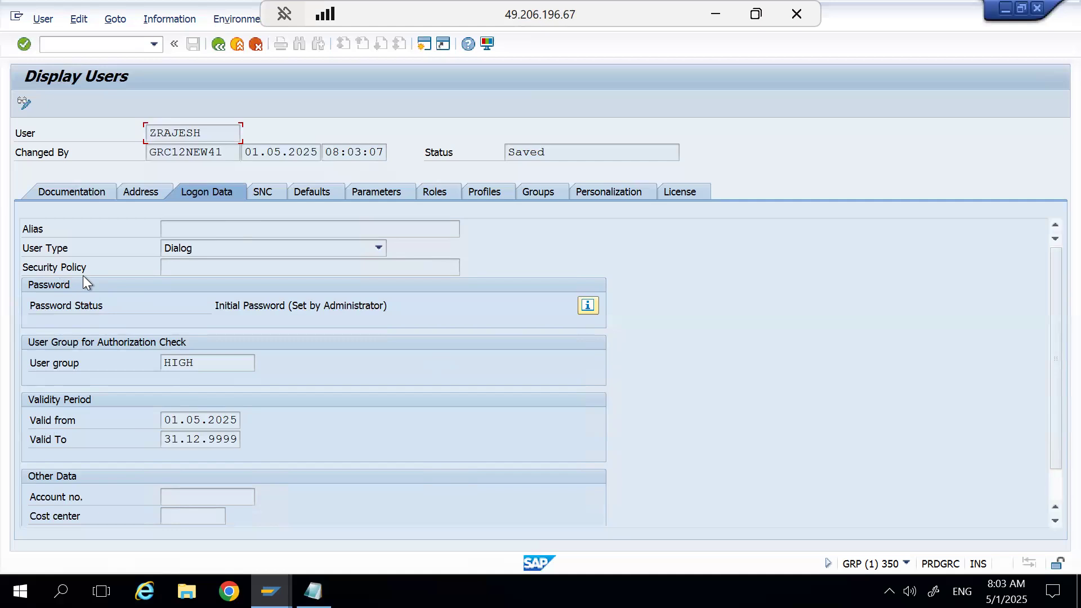
left_click(218, 43)
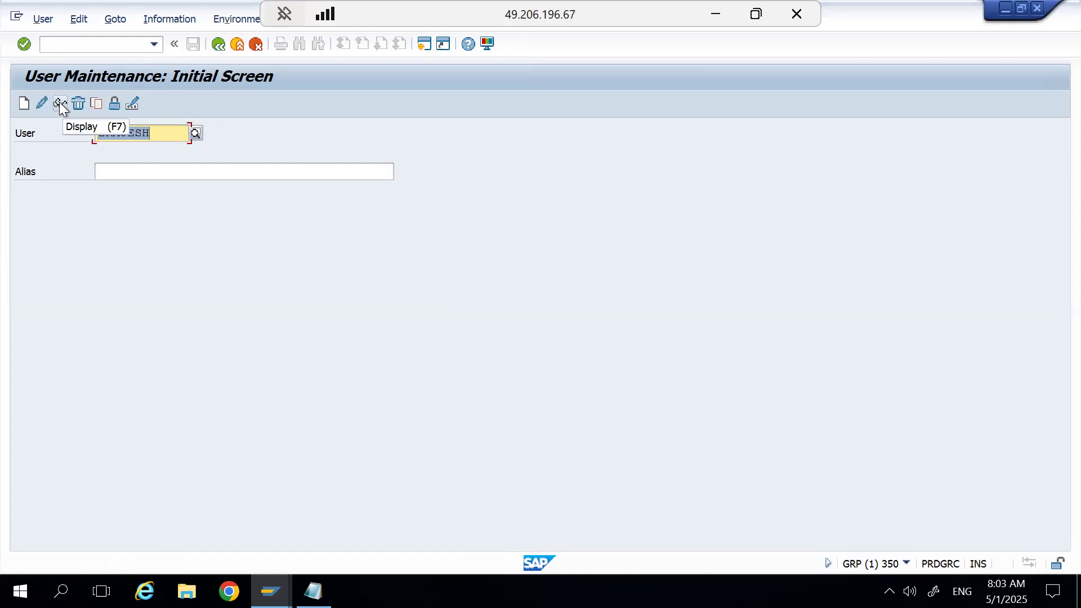
Open the source user's password change and cancel it, and view the password fields of its logon data in change mode.
left_click(31, 104)
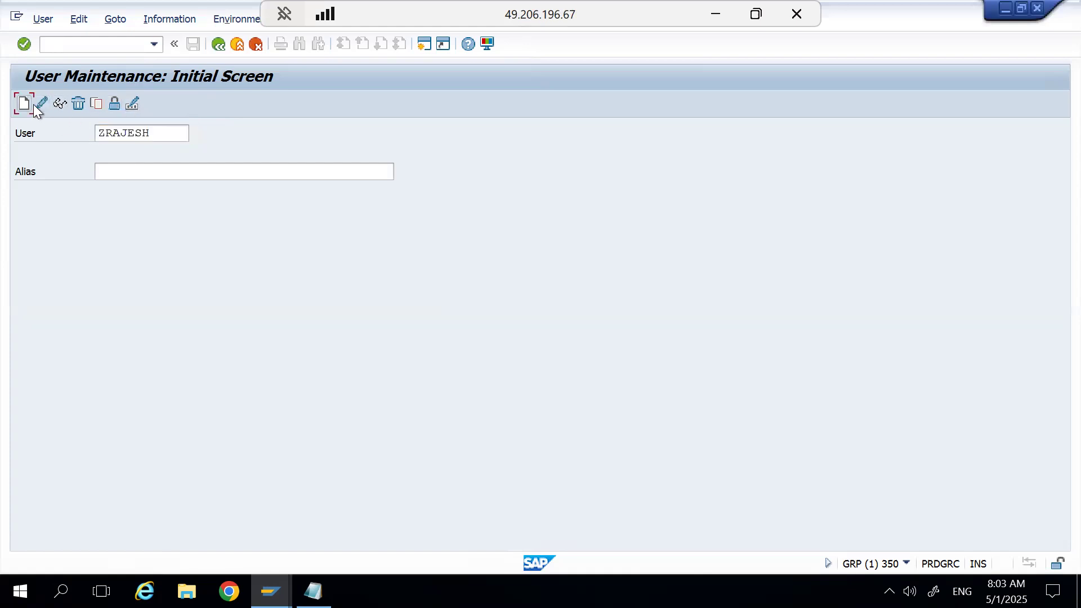
left_click(133, 103)
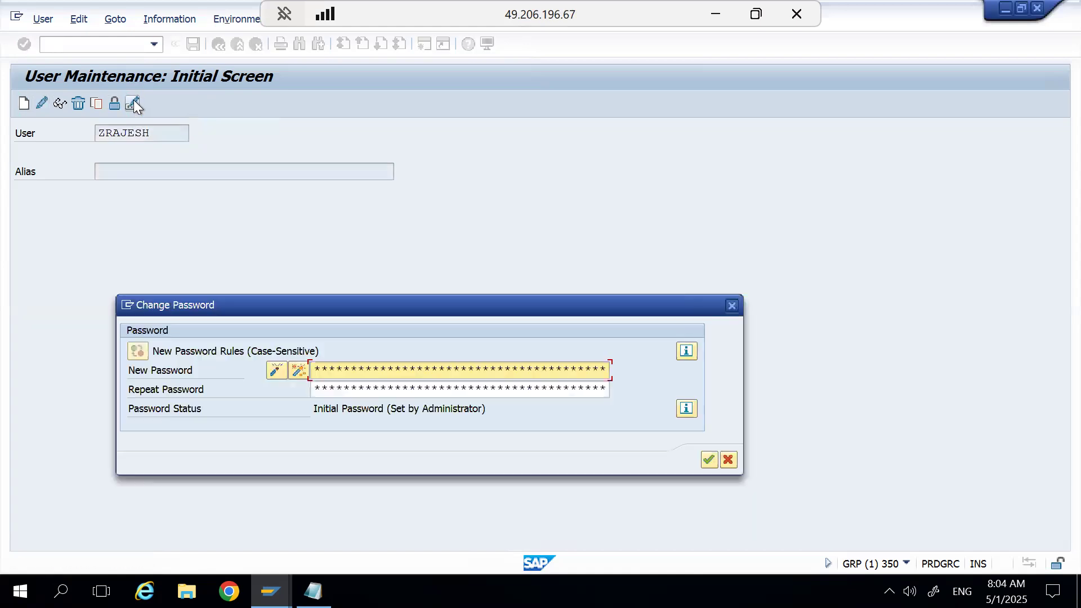
left_click(728, 461)
left_click(41, 102)
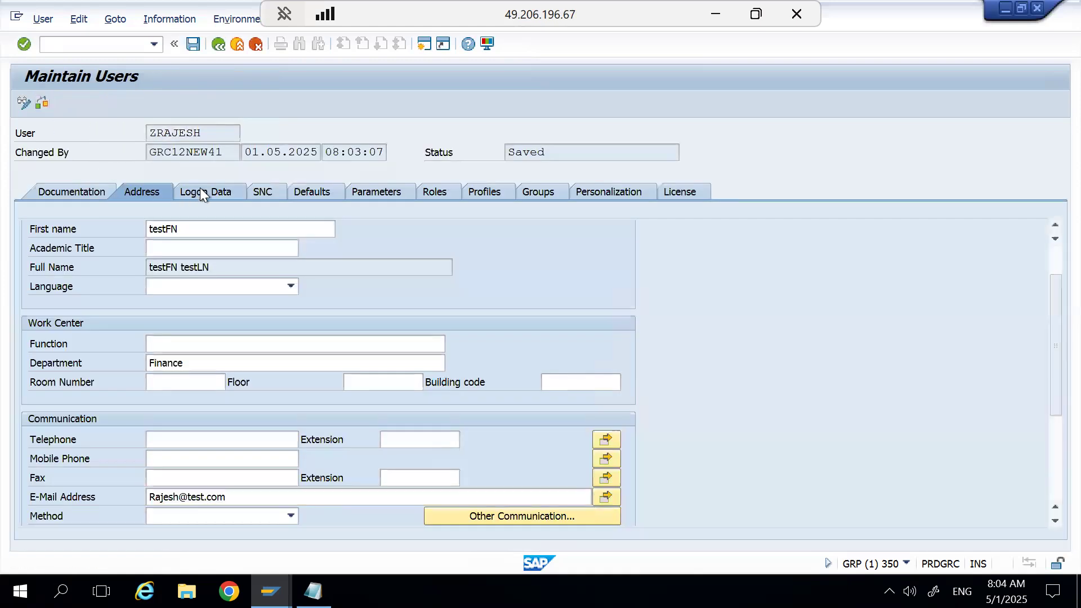
left_click(200, 188)
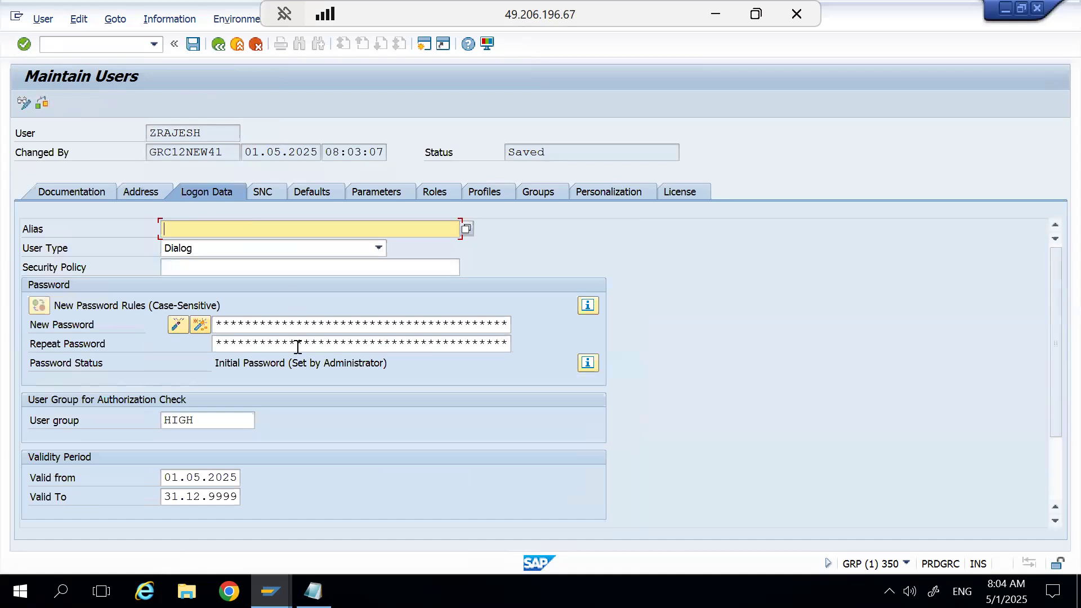
left_click(208, 44)
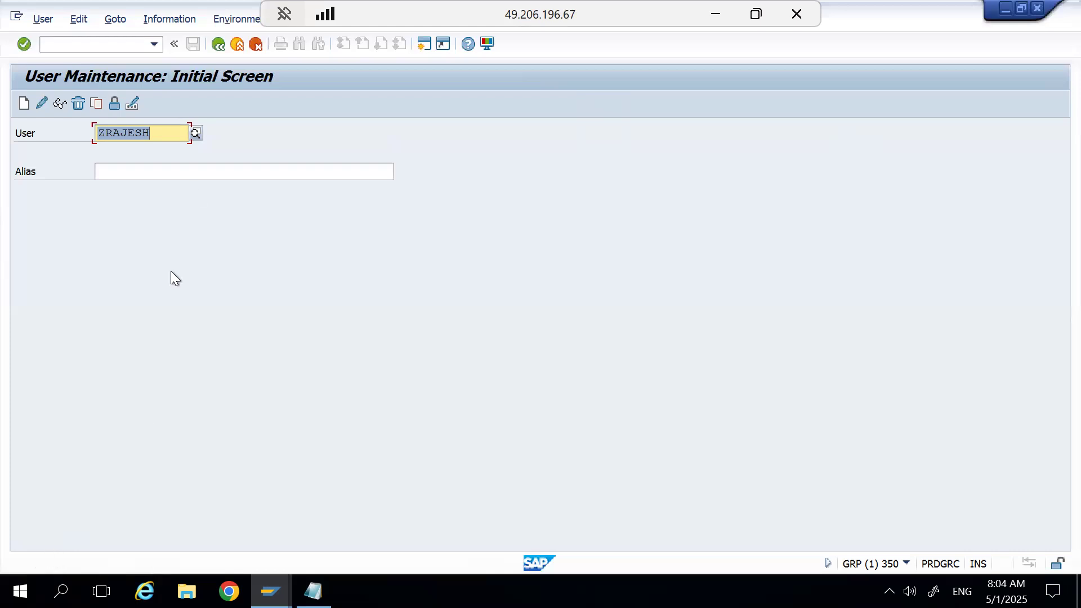
Copy the source user to its ID plus the suffix 1, including the Address Data part.
left_click(164, 137)
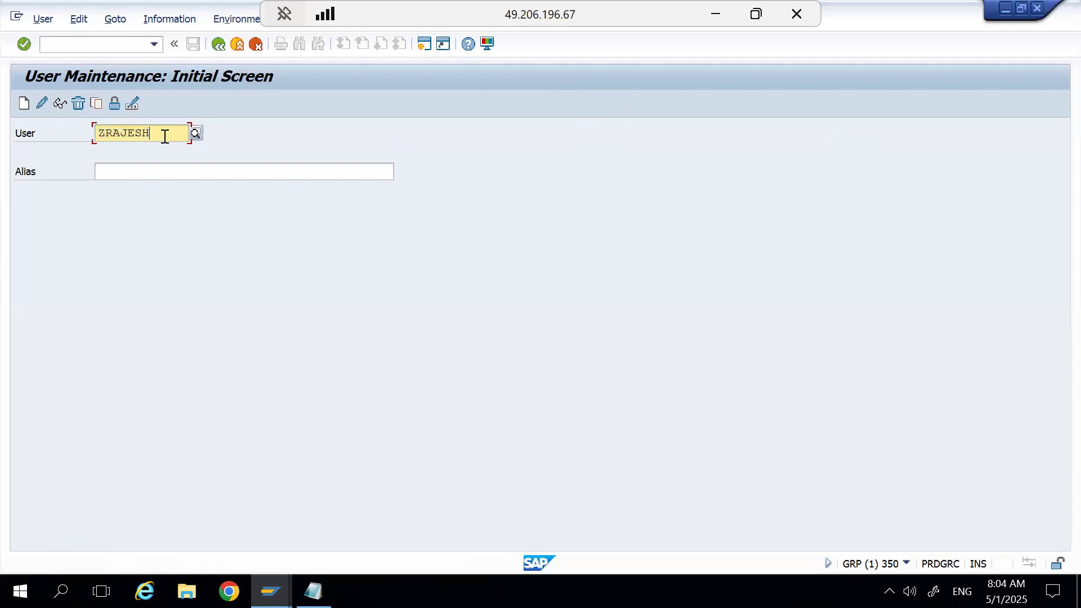
left_click(97, 105)
left_click(389, 260)
type("1")
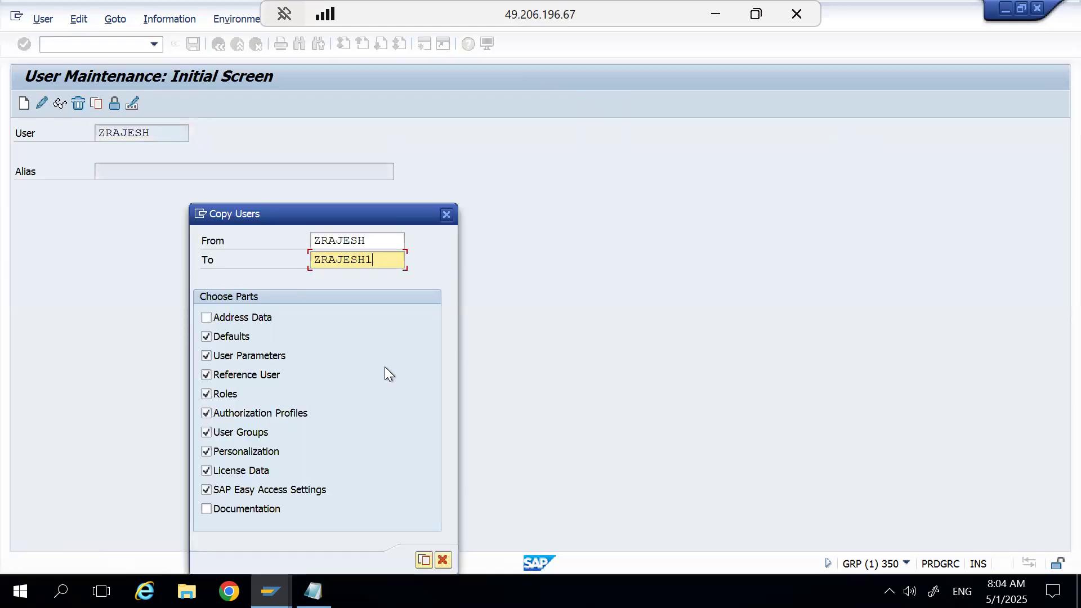
left_click(246, 315)
left_click(424, 559)
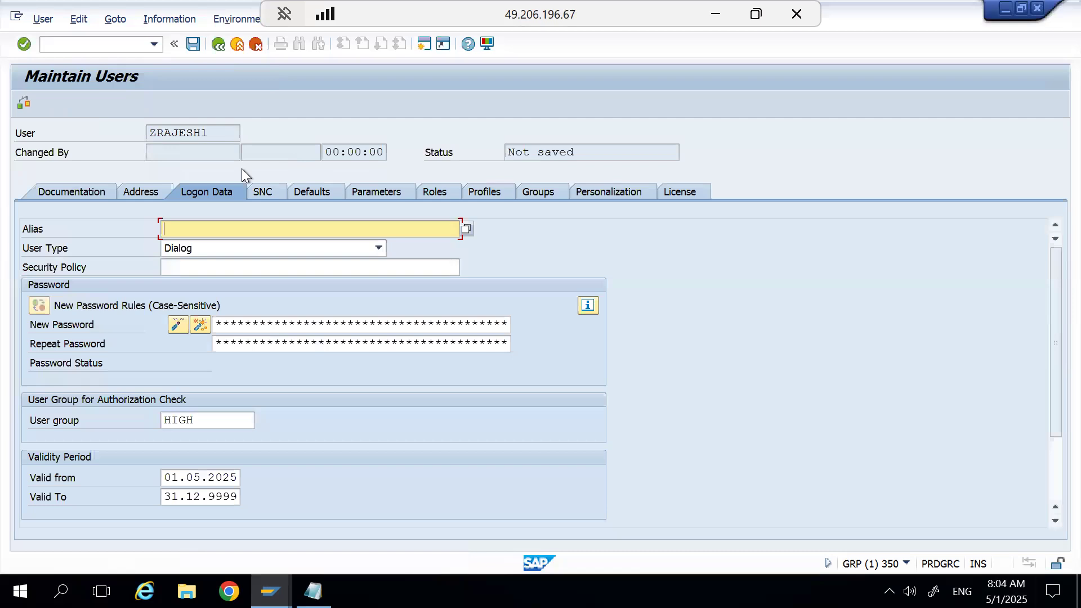
Try to save the copied user, and generate a new password for it in the logon data.
left_click(198, 49)
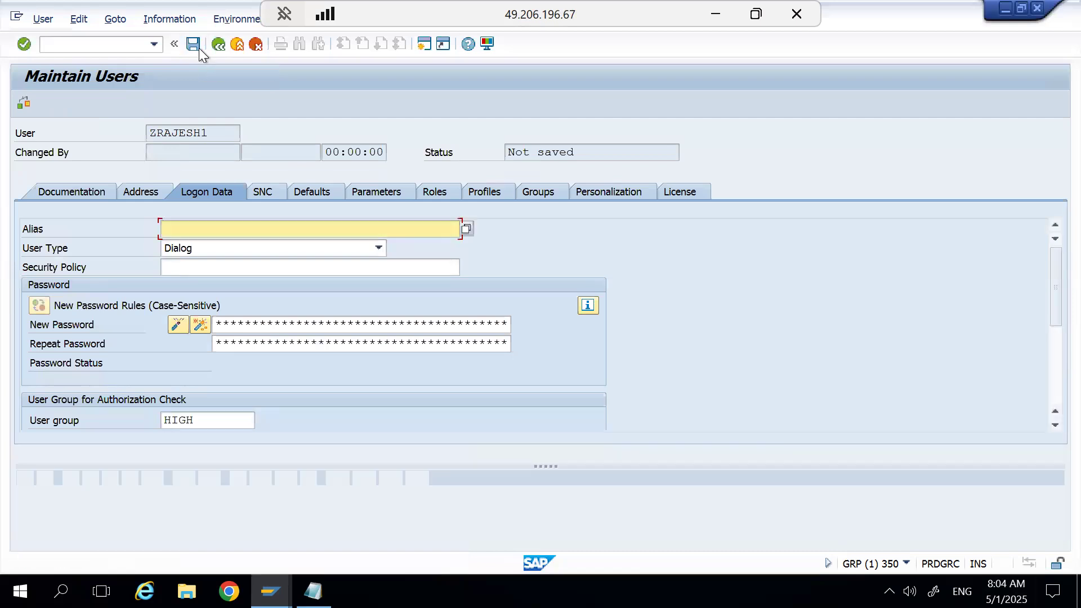
left_click(198, 324)
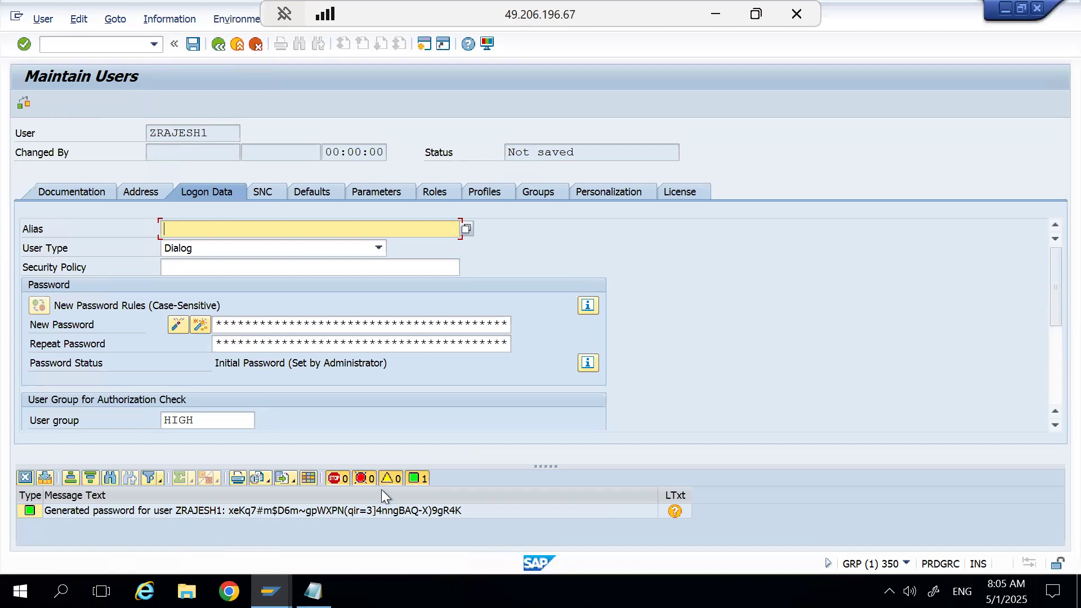
Deactivate the copied user's password, generate a new one in its place, and save the copied user.
left_click(180, 323)
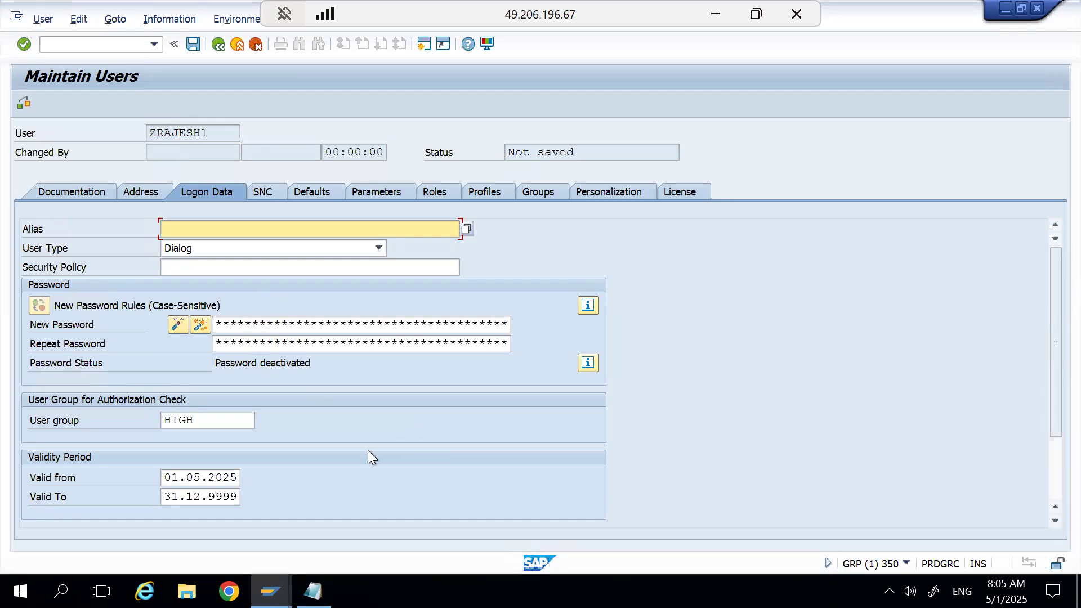
left_click(205, 330)
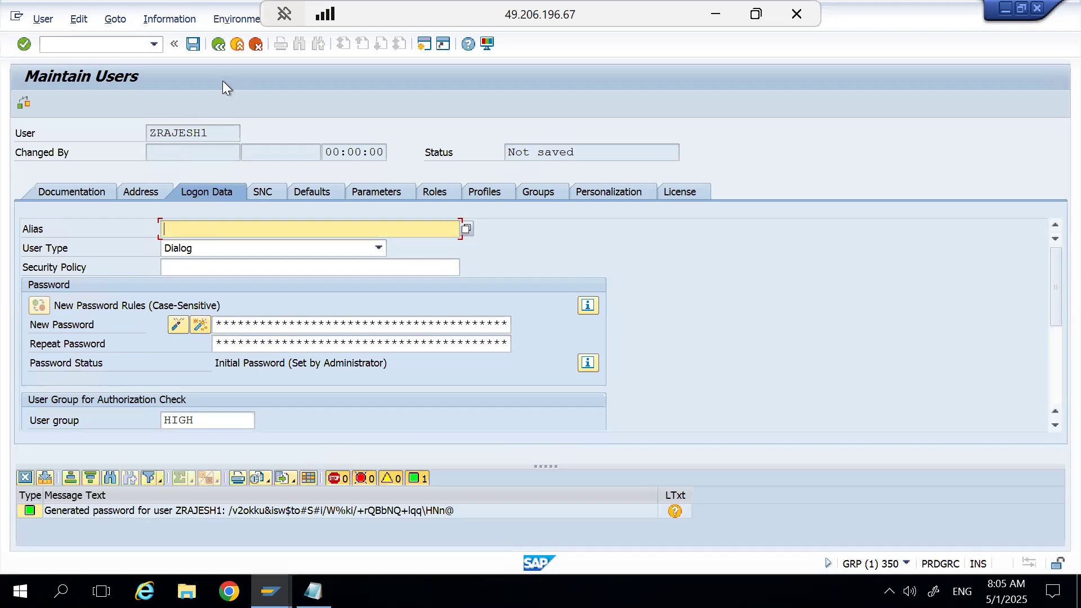
left_click(193, 44)
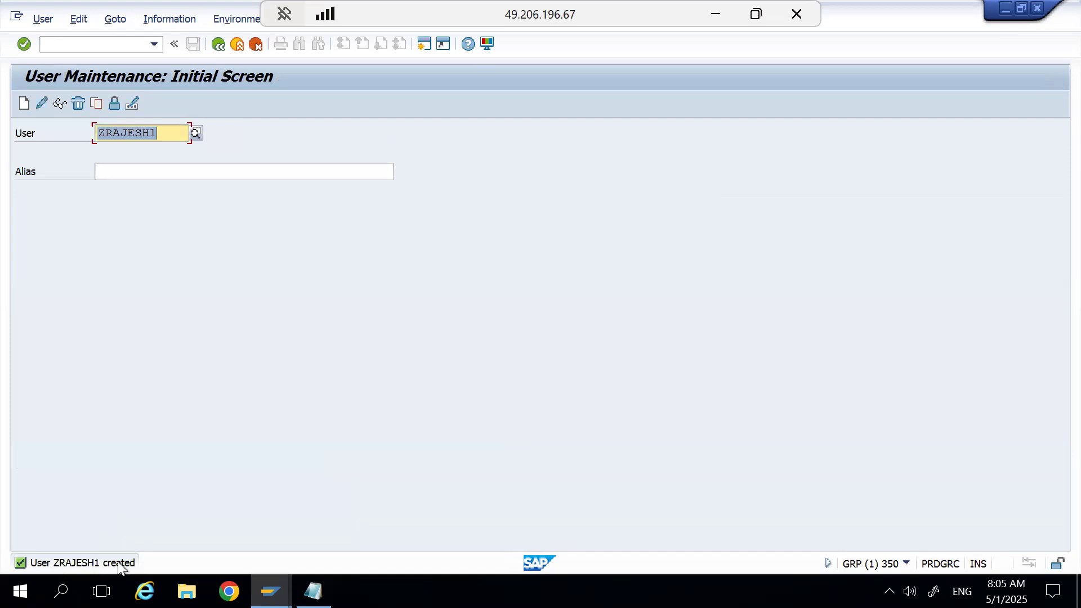
Display the copied user and review its address and logon data.
left_click(59, 103)
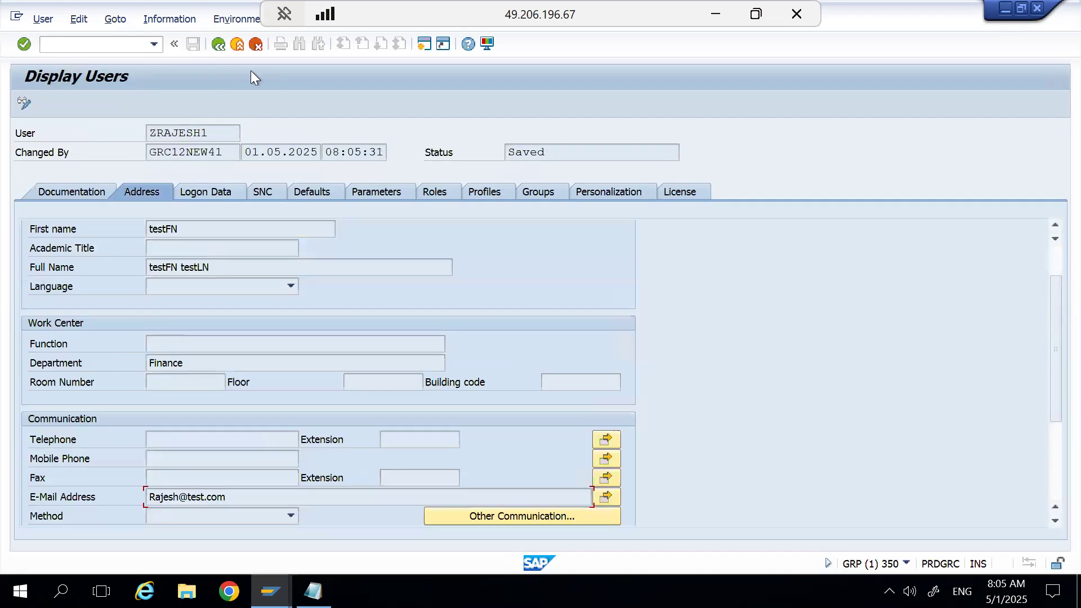
left_click(224, 44)
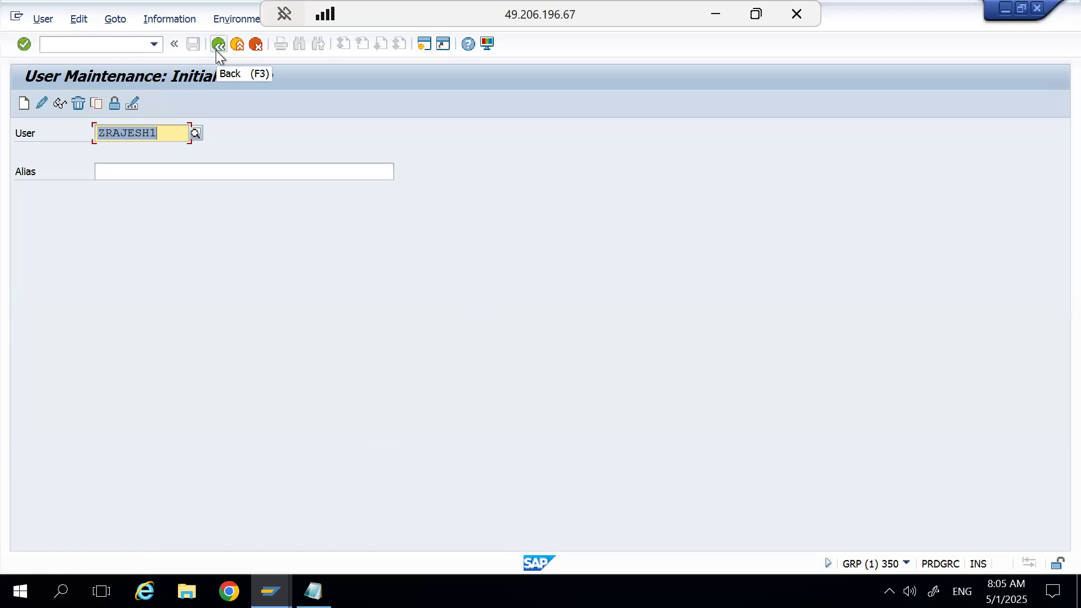
left_click(56, 107)
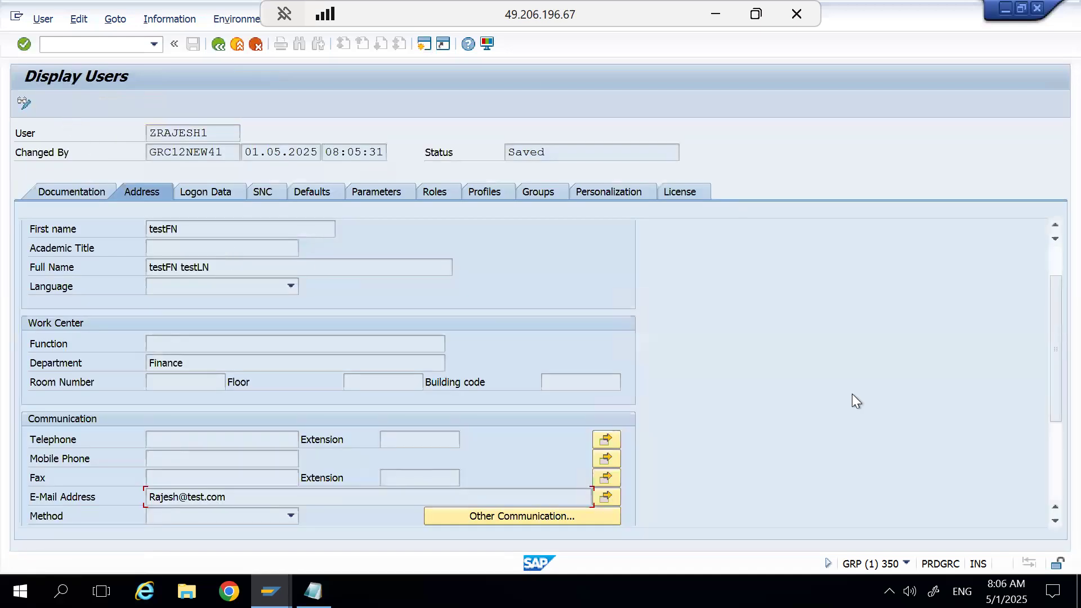
left_click(1049, 256)
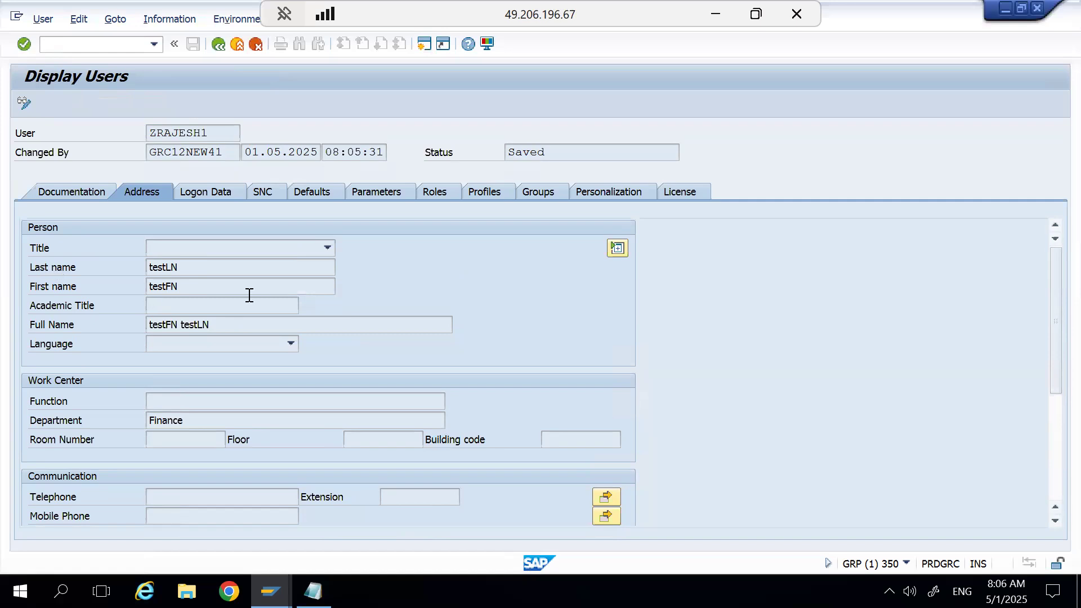
left_click(211, 198)
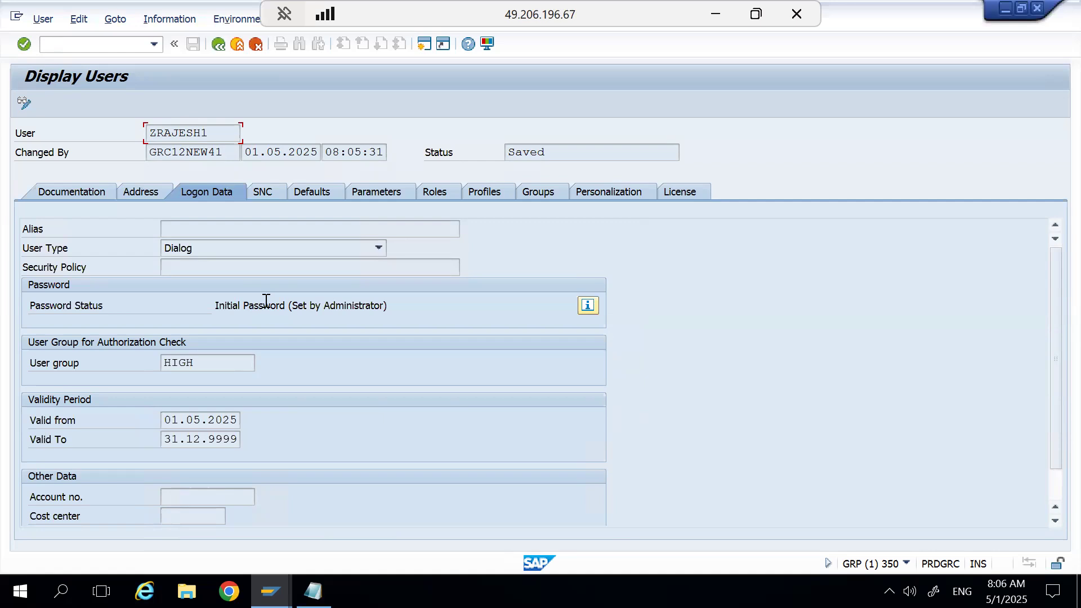
left_click(218, 45)
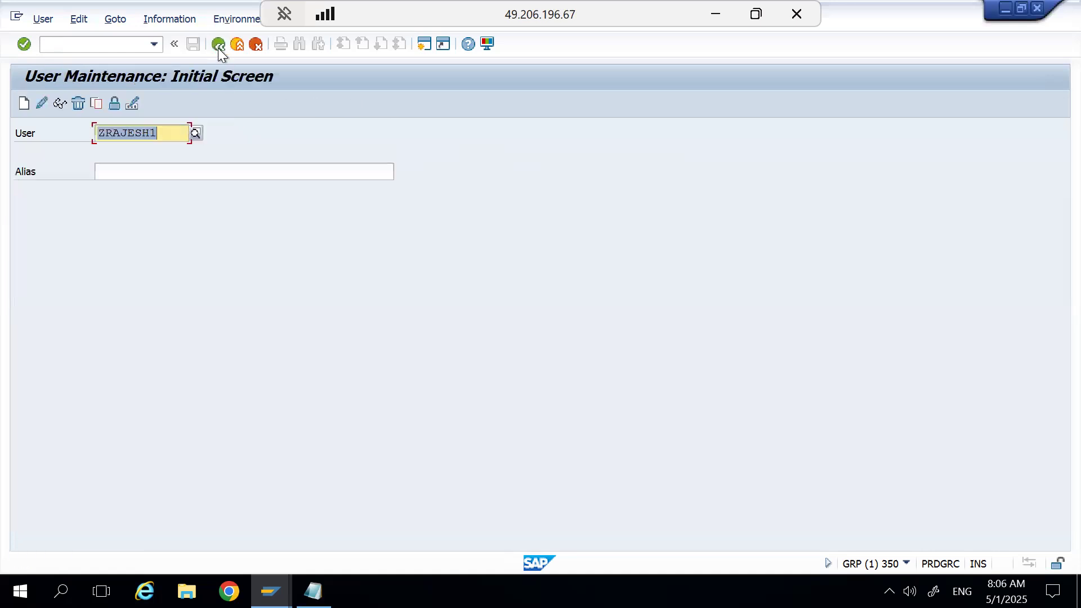
Change the user ID's suffix to 2, reopen user maintenance with transaction su01, and try to open that user for changing.
left_click(171, 133)
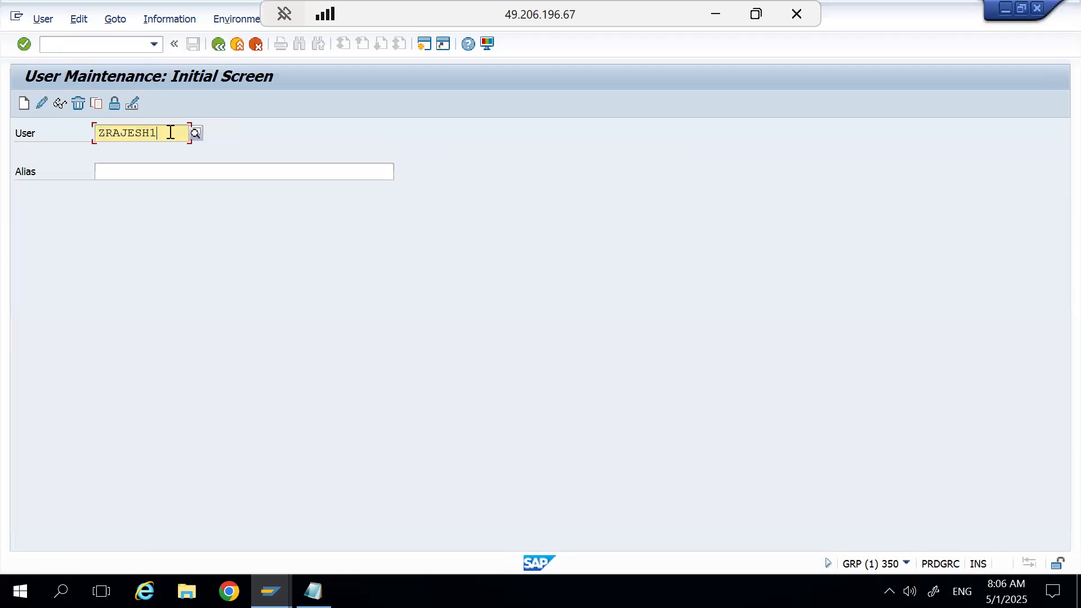
key("BackSpace")
type("2")
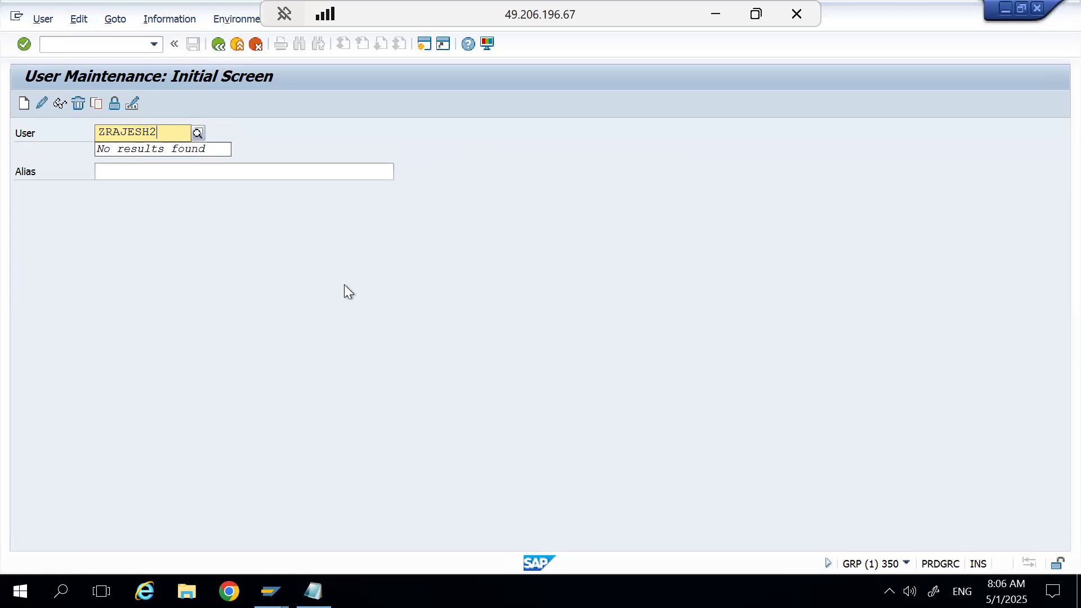
left_click(271, 591)
left_click(333, 532)
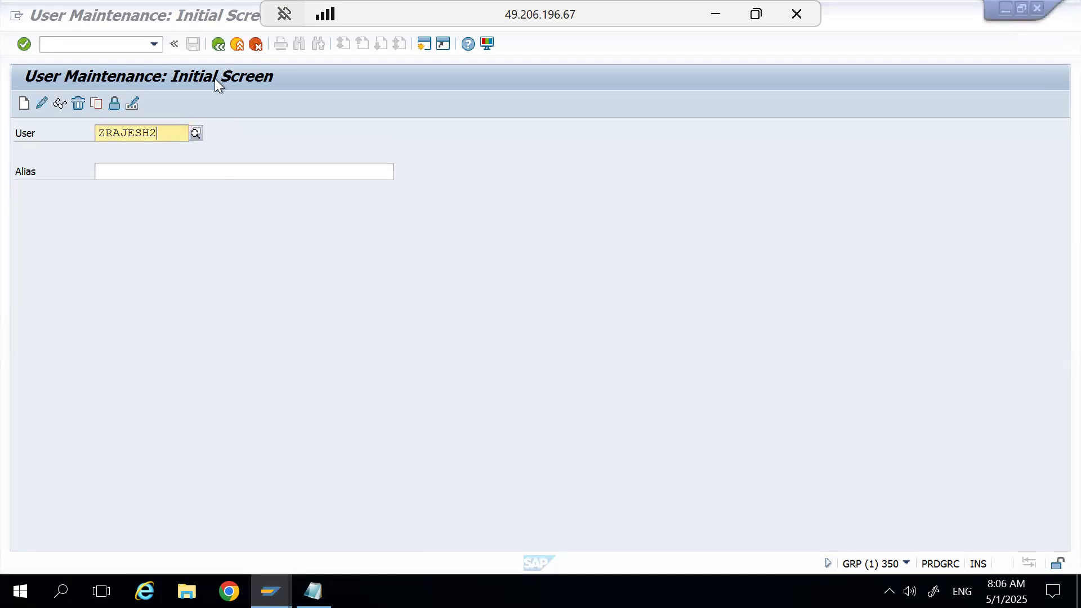
left_click(221, 46)
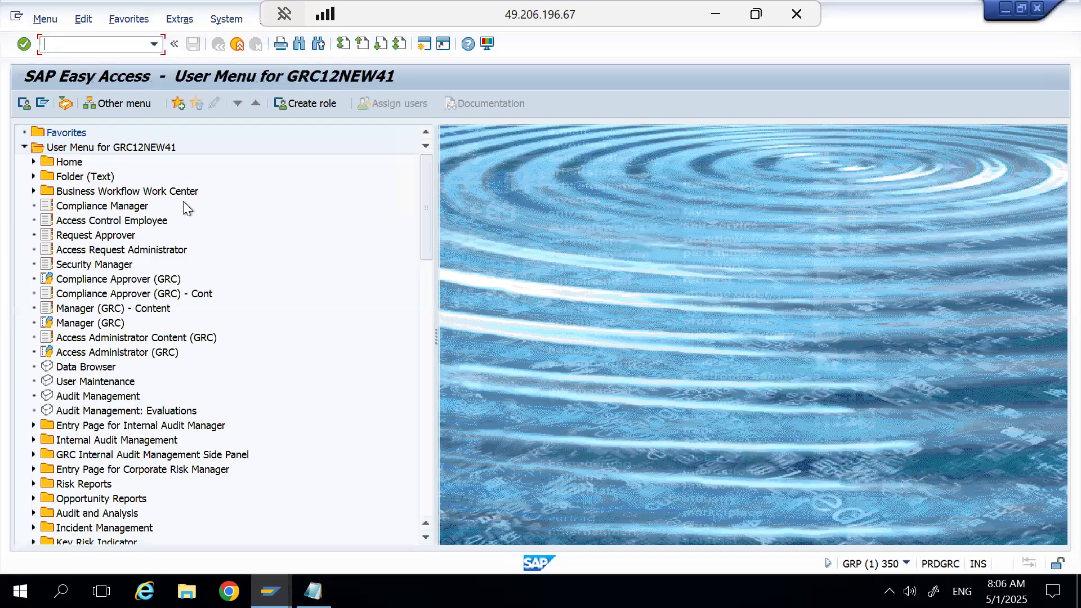
type("su01")
key("Return")
left_click(46, 107)
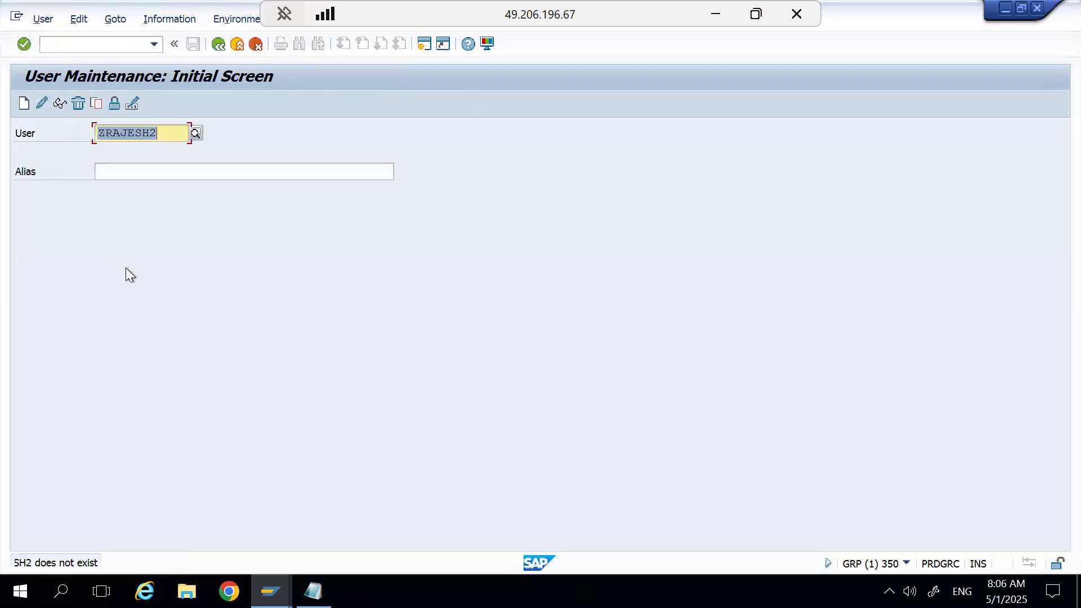
Start creating a user with the ID suffix 3, and try to save it with its address data empty.
left_click(162, 138)
key("BackSpace")
type("3")
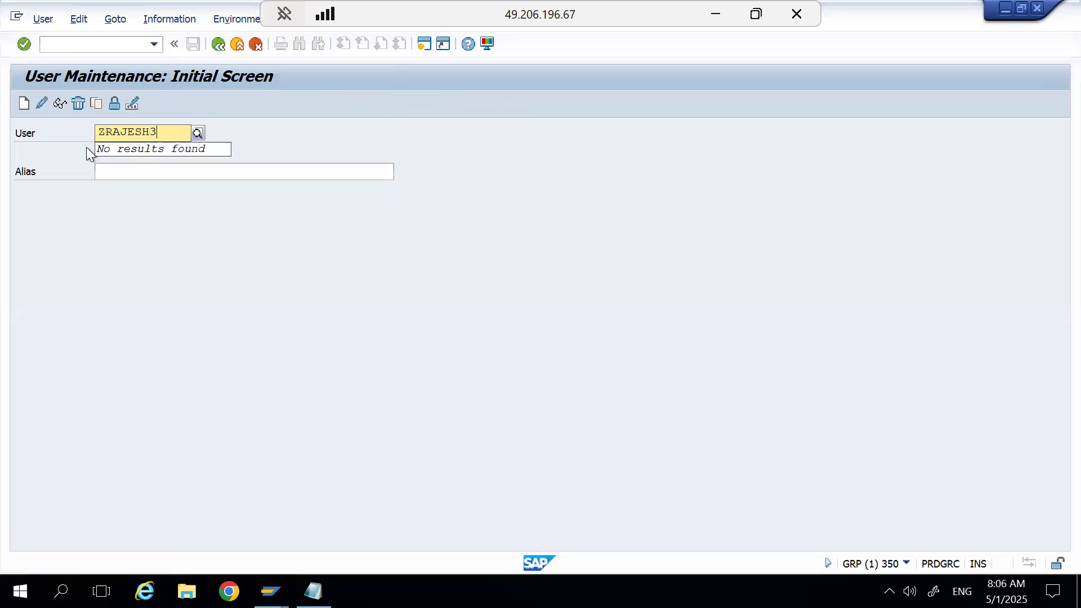
left_click(25, 103)
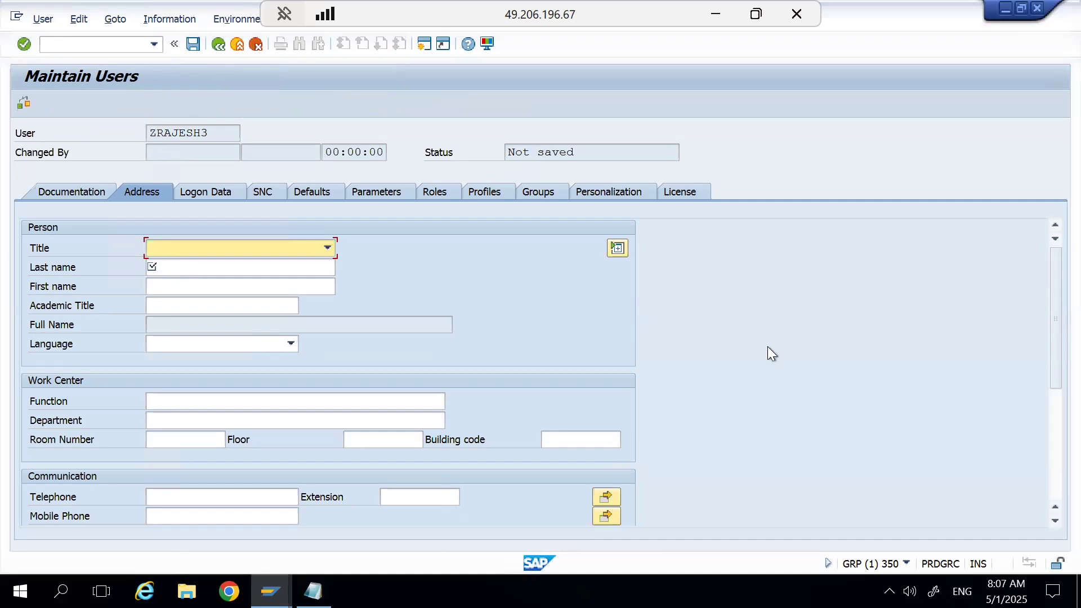
left_click_drag(1052, 331, 1043, 215)
left_click(193, 45)
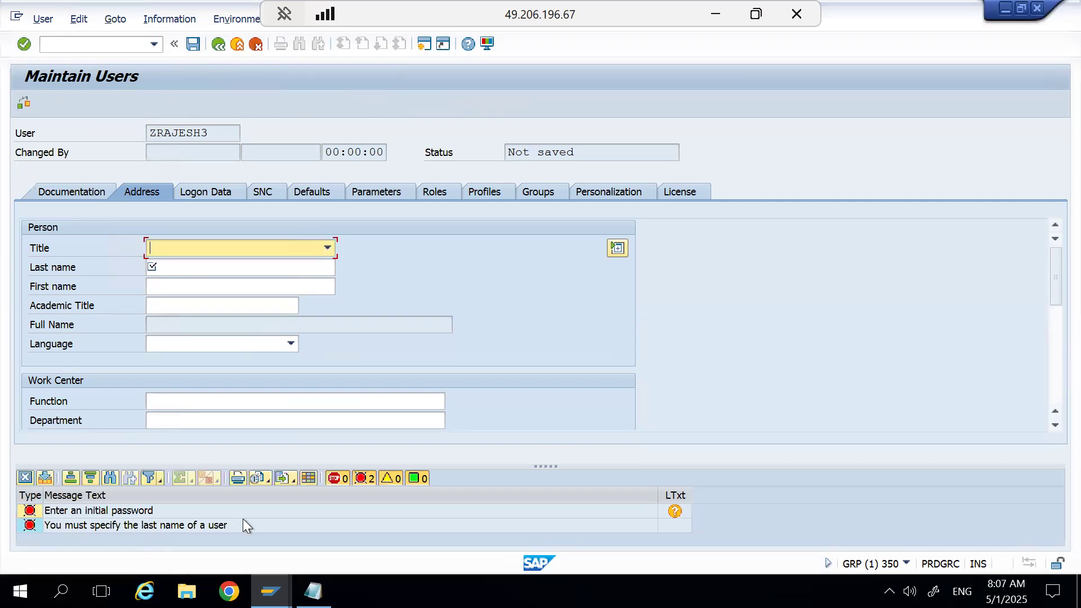
Set the new user's last name to test, generate its initial password in the logon data, and save the user.
left_click(178, 266)
type("test")
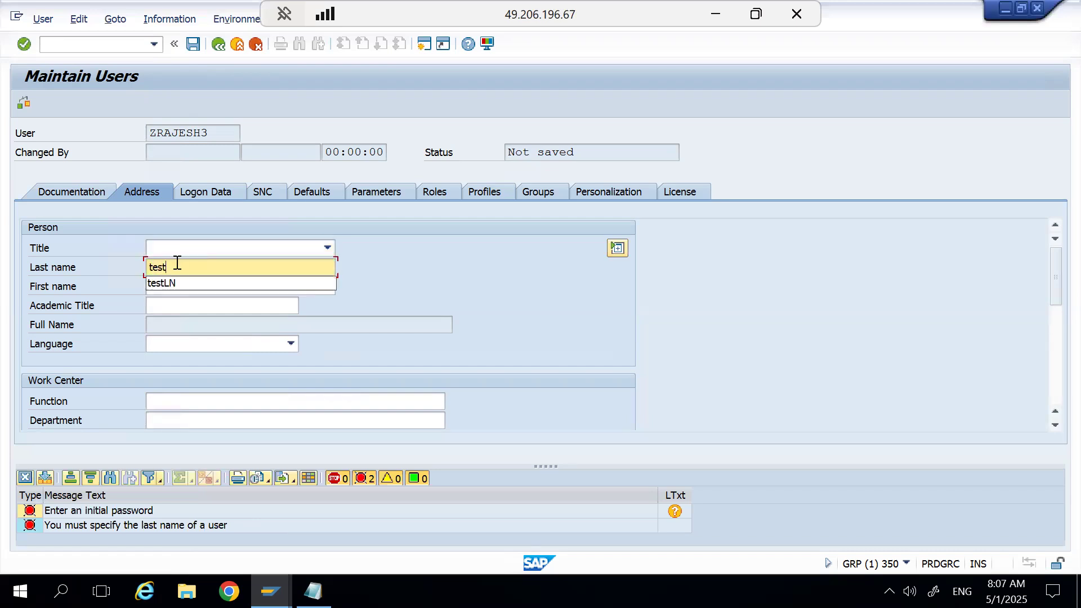
left_click(194, 44)
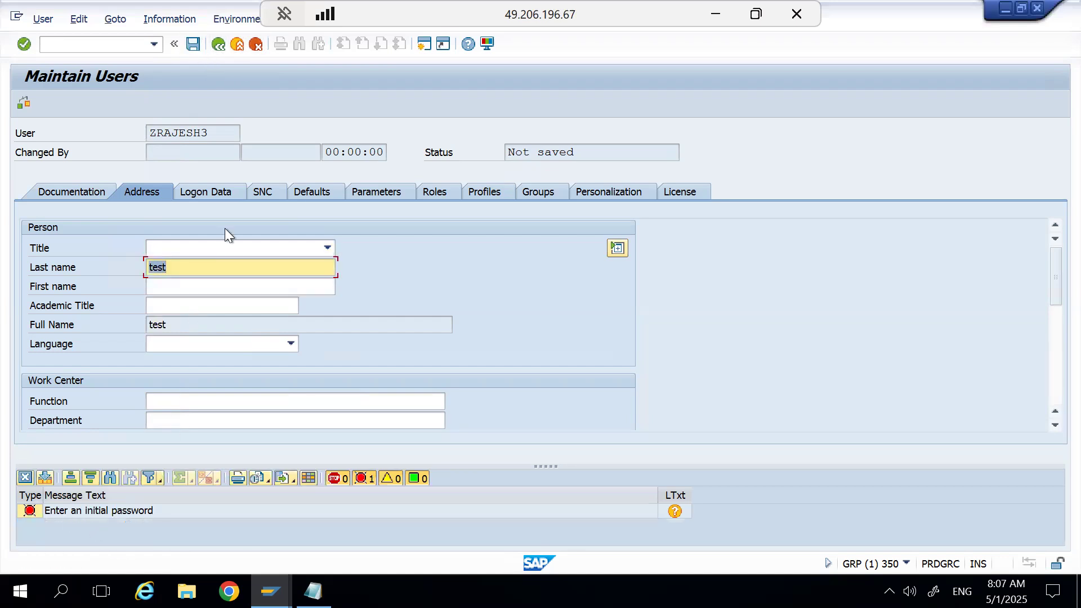
left_click(232, 194)
left_click(200, 325)
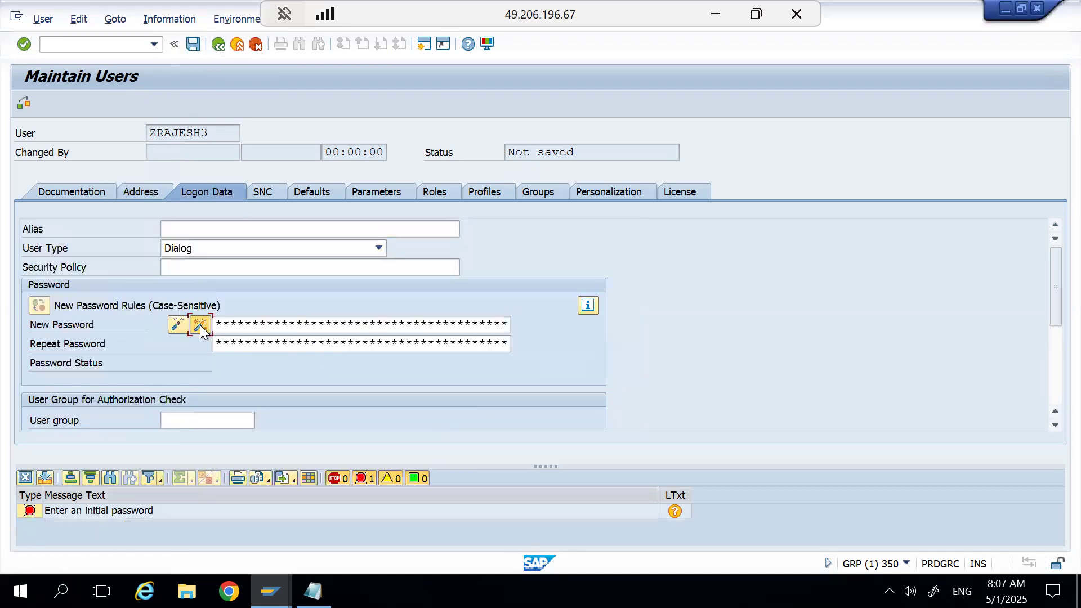
left_click(193, 44)
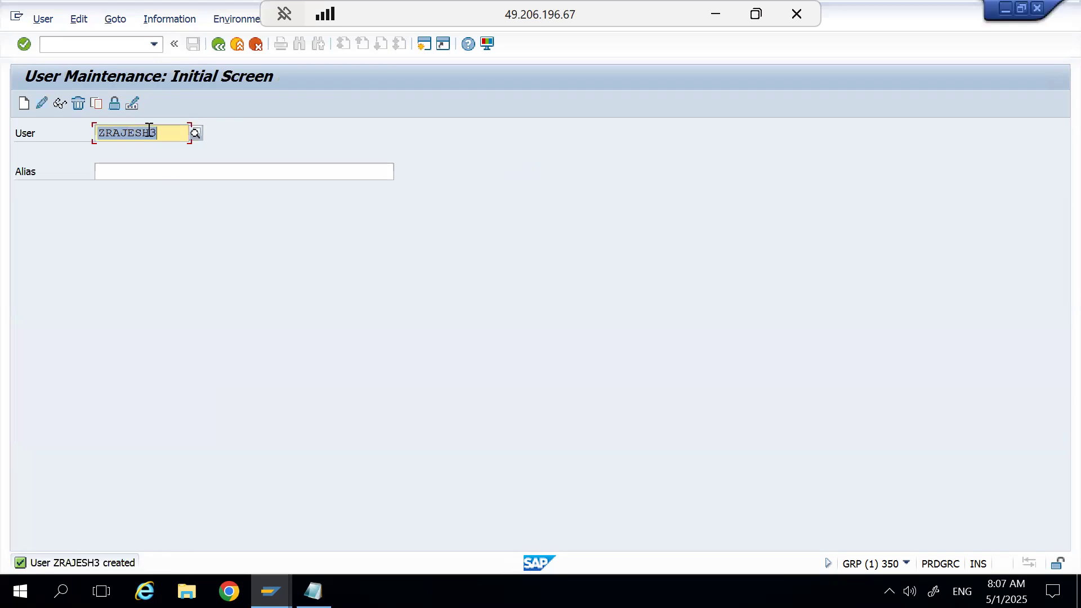
Delete the user with the ID suffix 3.
left_click(79, 104)
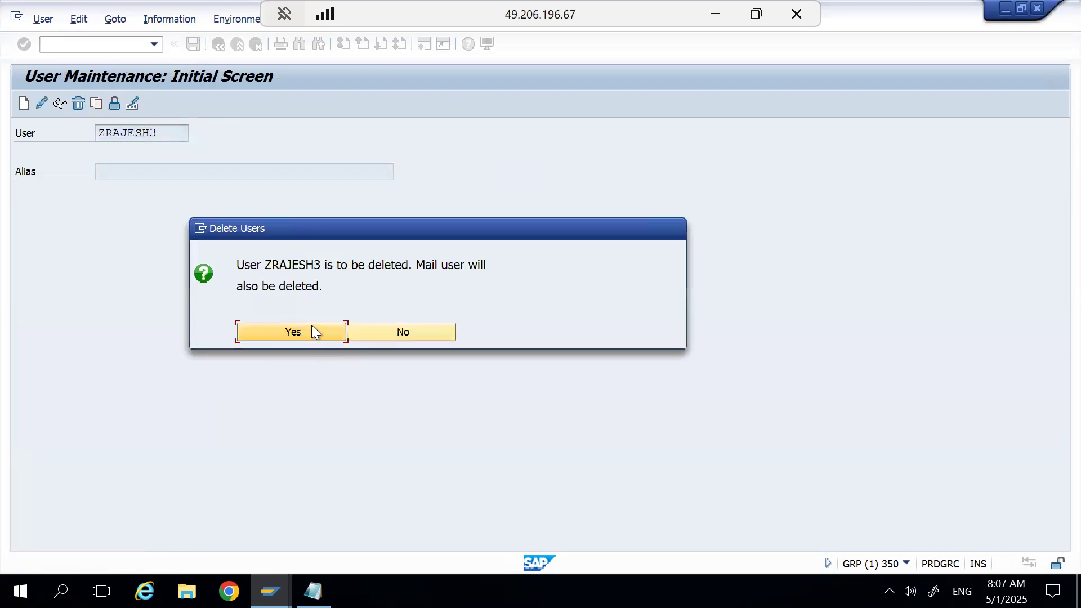
left_click(312, 331)
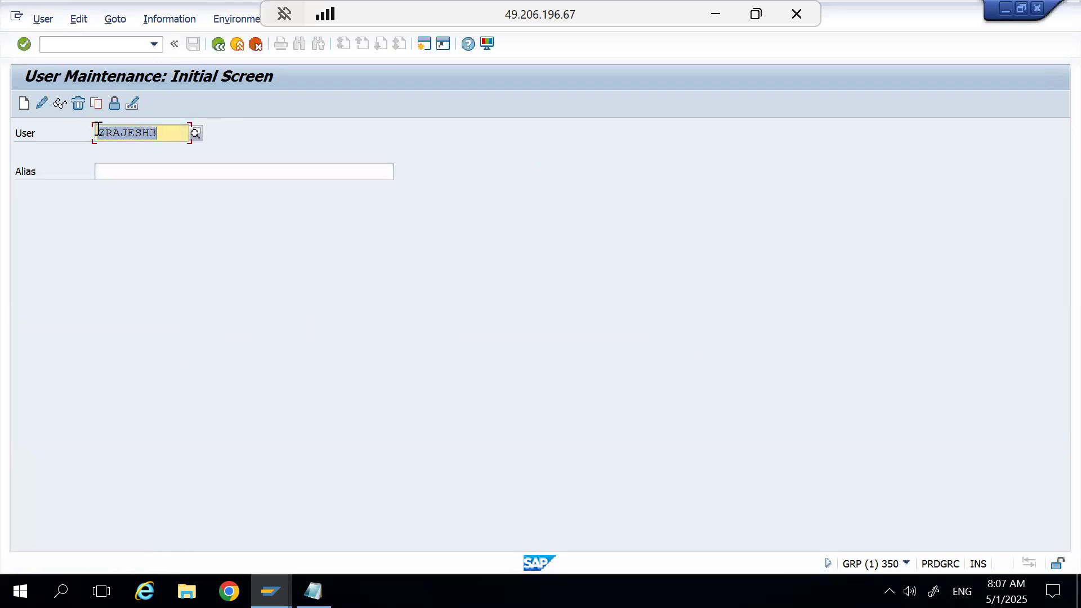
Change the user ID's suffix to 2 and try to open that user in change mode.
left_click(175, 139)
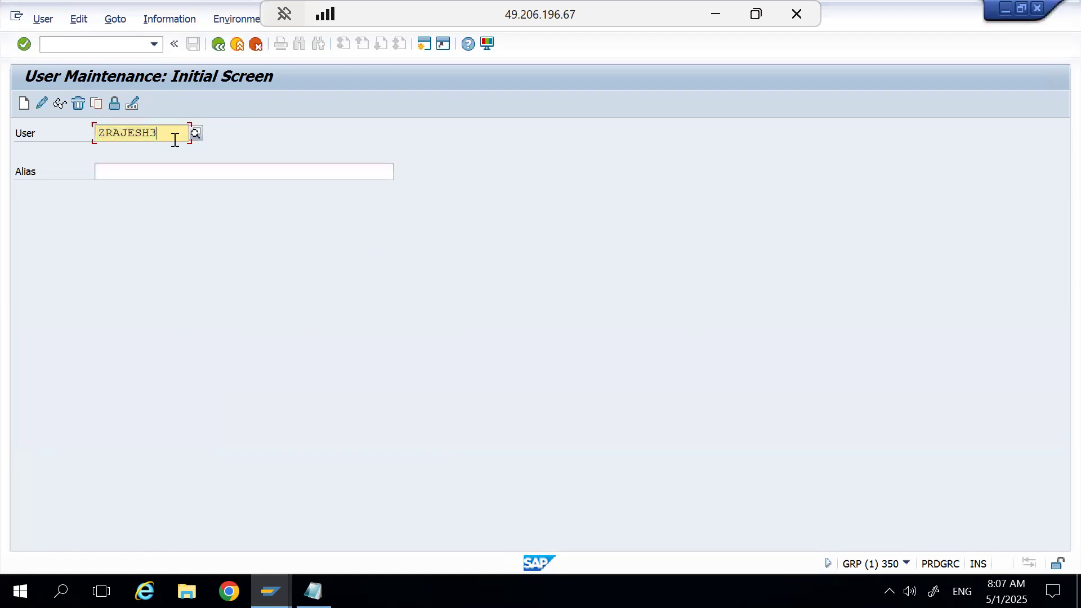
key("BackSpace")
type("2")
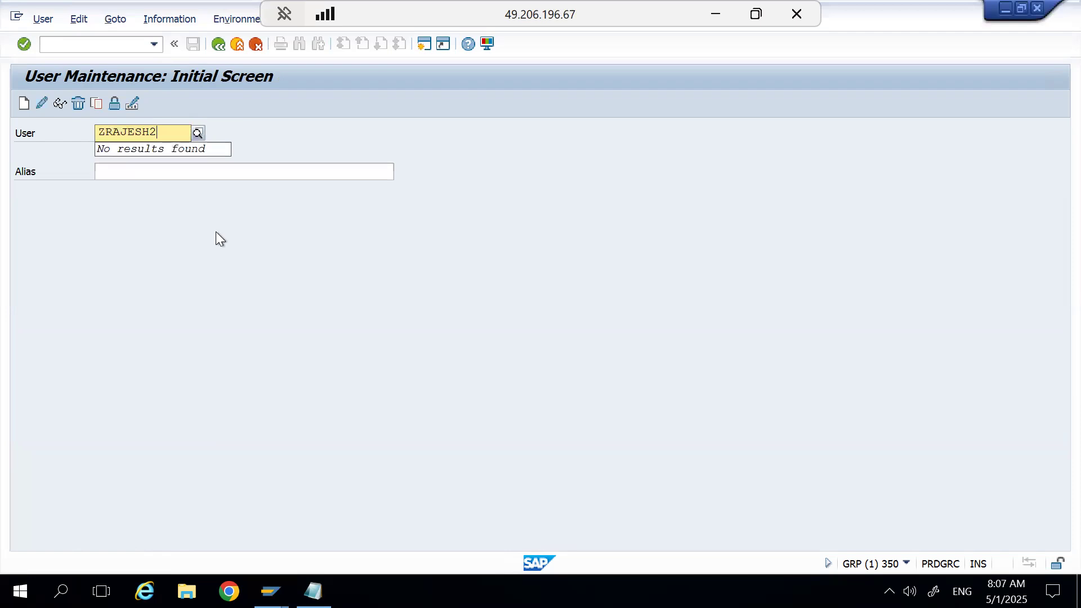
left_click(41, 105)
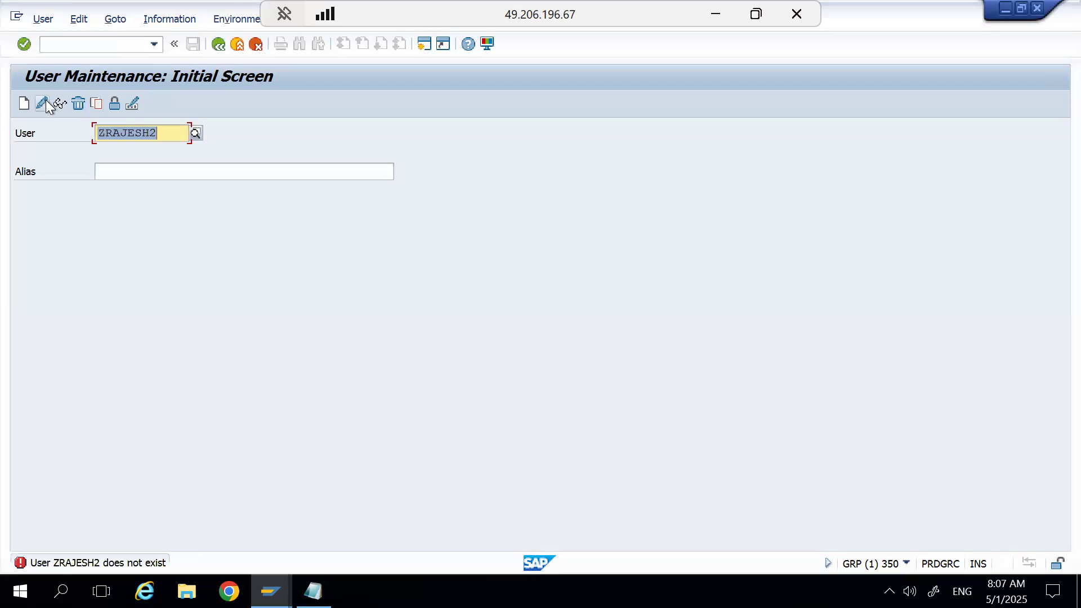
Change the user ID's suffix to 1, display that user's address data, and return to the initial screen.
left_click(180, 138)
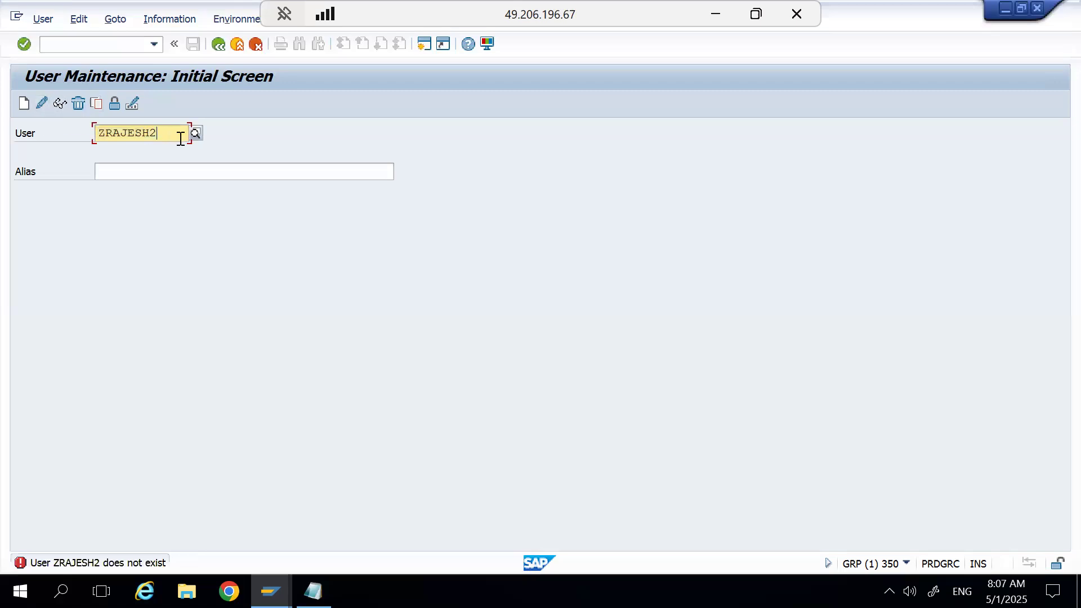
key("BackSpace")
type("1")
left_click(137, 173)
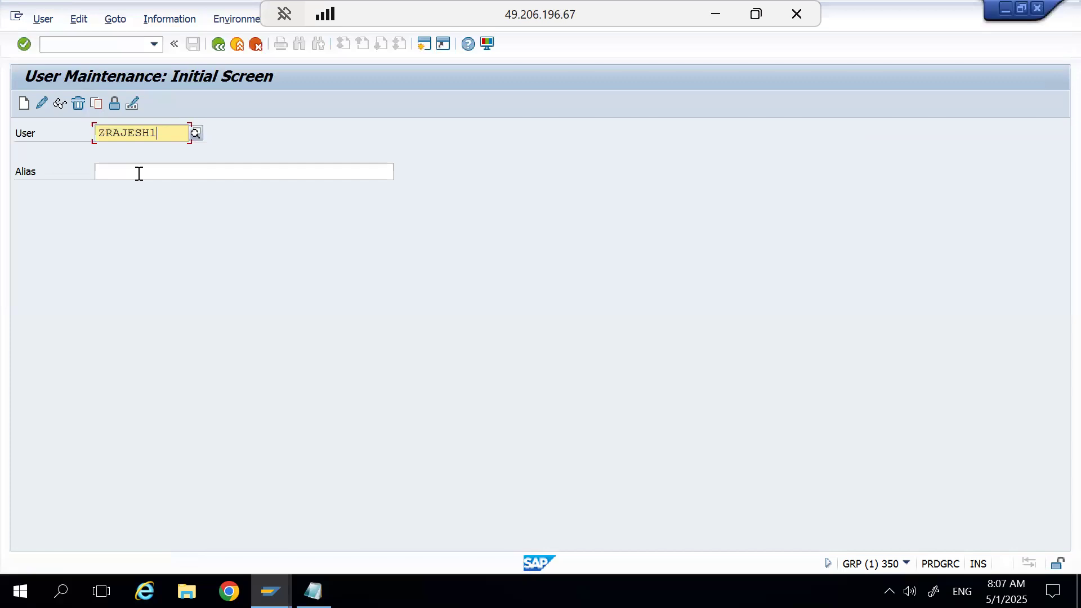
left_click(58, 108)
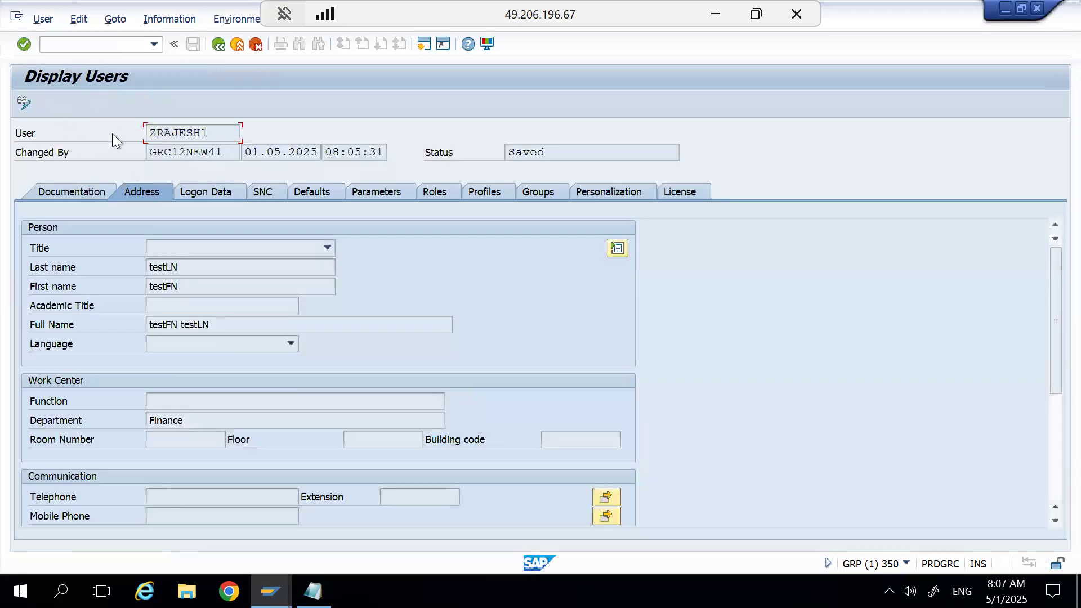
left_click(218, 45)
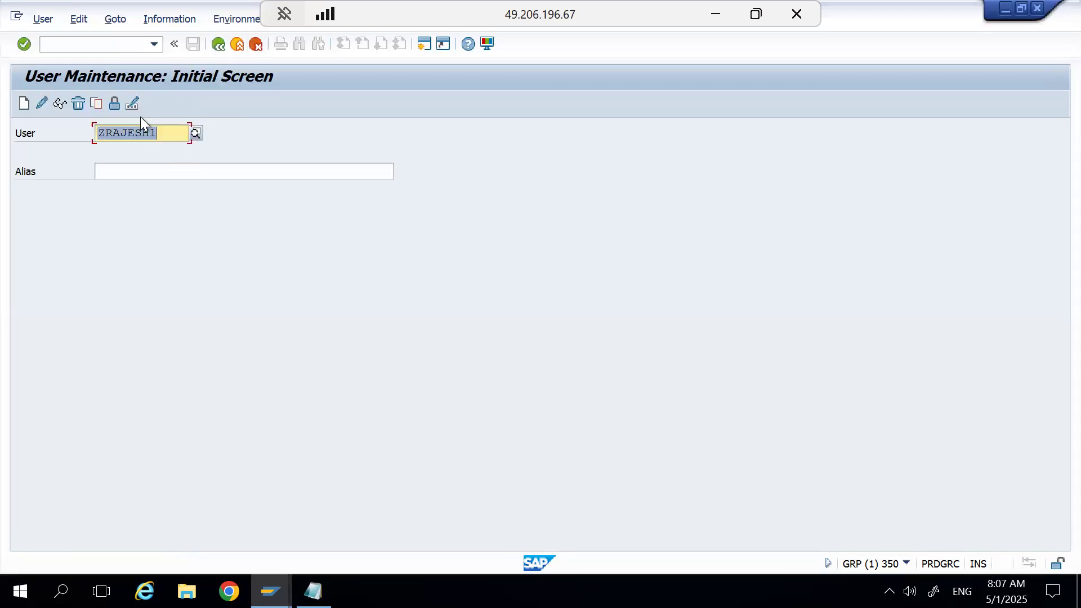
Generate a new password for the copied user, select the generated text, and cancel the password change.
left_click(131, 104)
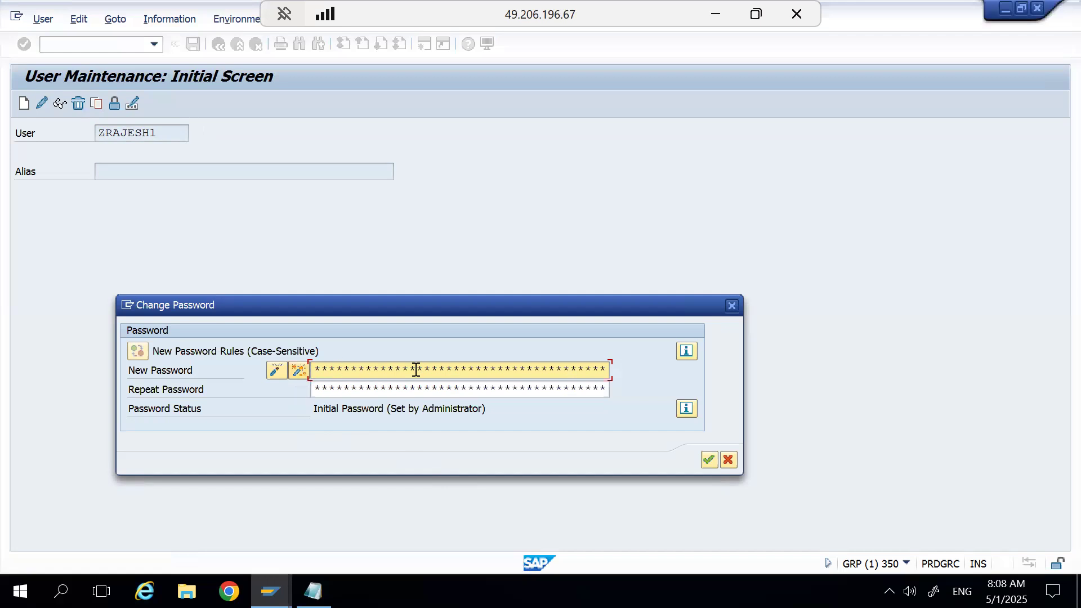
left_click(299, 376)
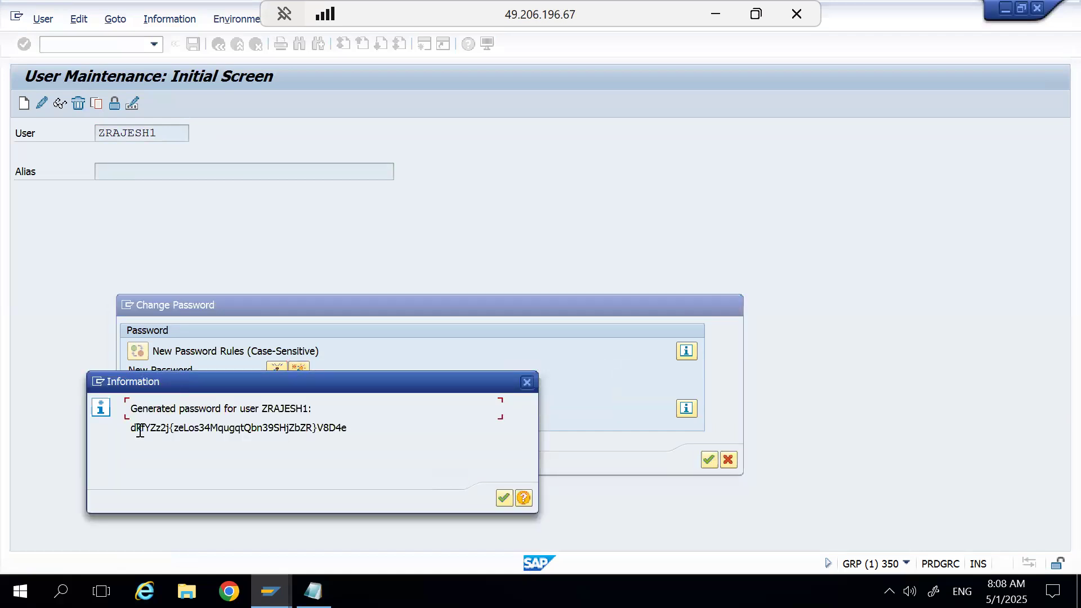
left_click_drag(130, 428, 349, 428)
left_click(504, 498)
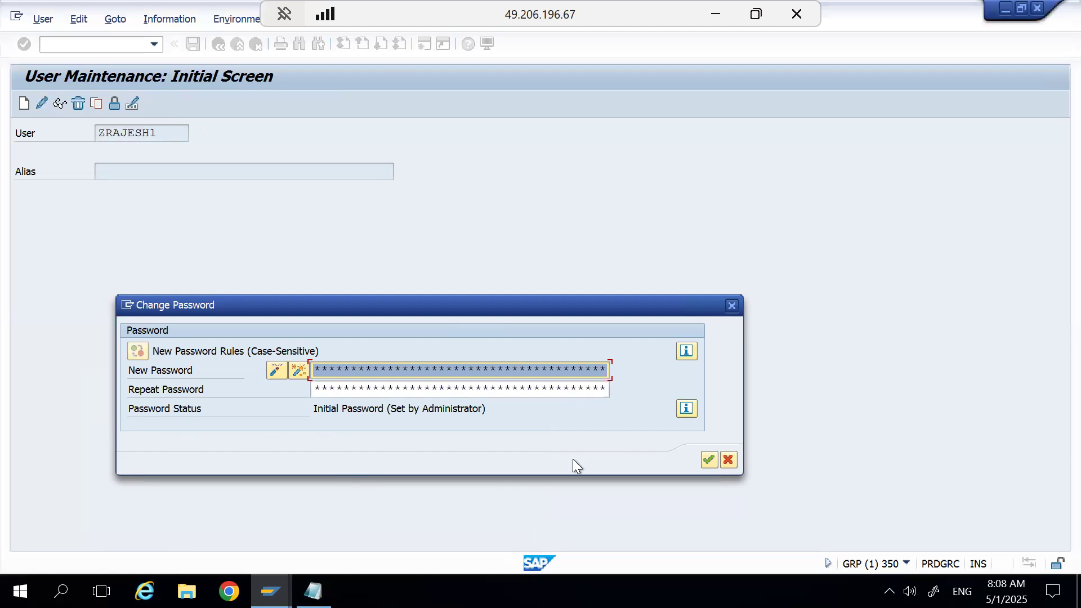
left_click(723, 459)
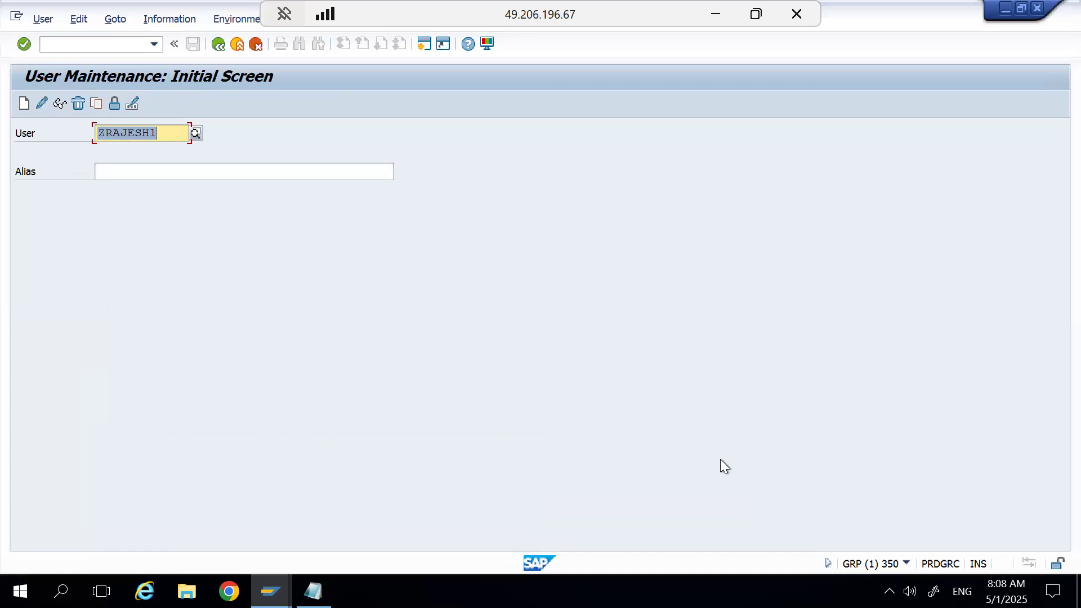
End the user maintenance transaction with the /n command and return to the SAP Easy Access menu.
left_click(120, 50)
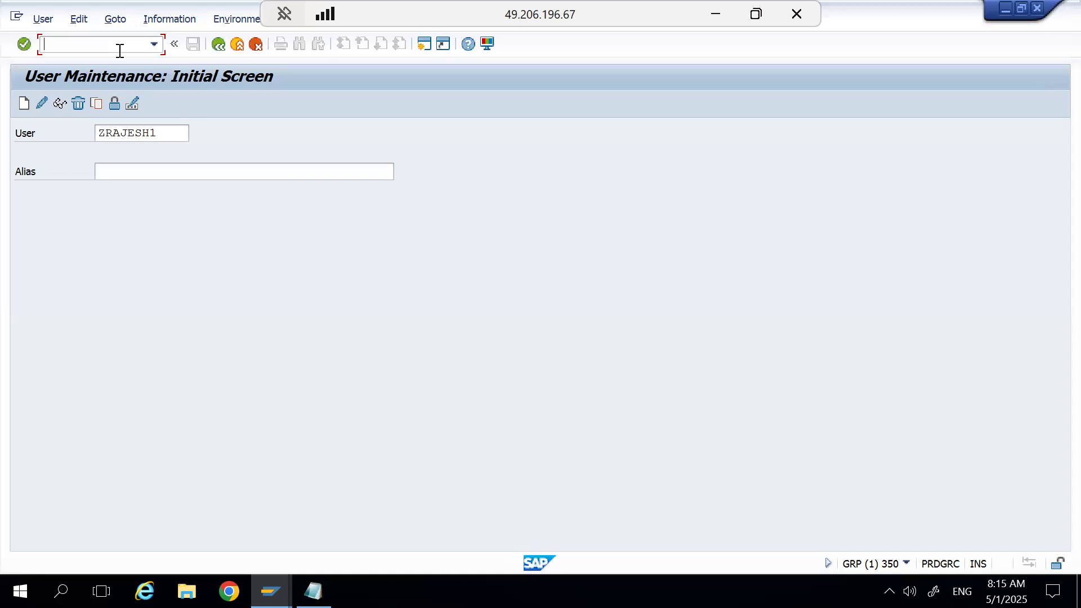
type("/npfc")
key("BackSpace")
key("BackSpace")
key("BackSpace")
key("BackSpace")
key("BackSpace")
type("/")
key("BackSpace")
type("/n")
key("Return")
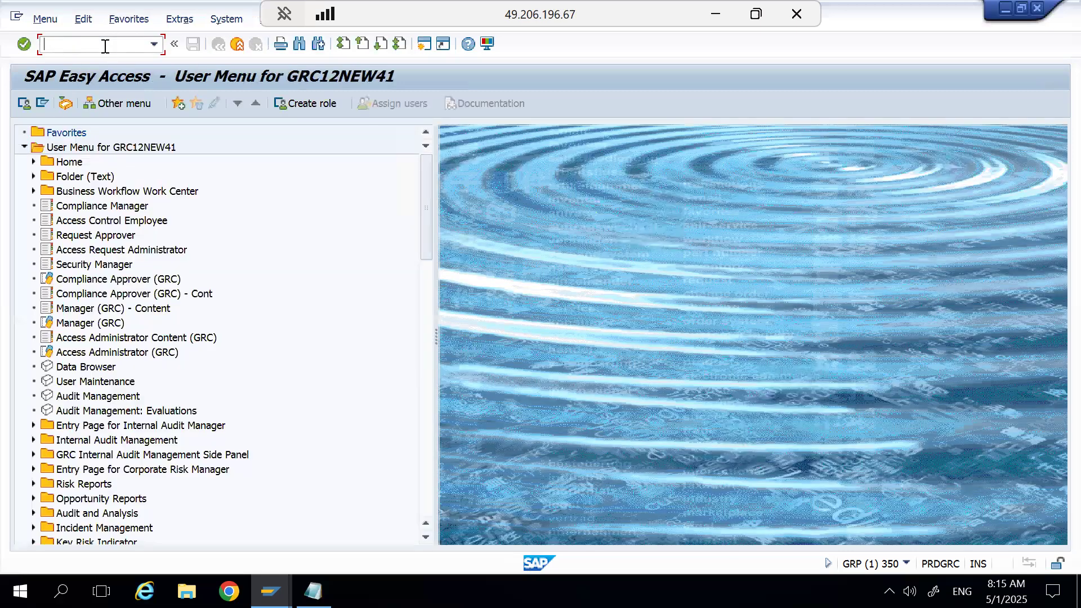
type("su01")
left_click(46, 46)
type("/n")
key("BackSpace")
type("o")
key("Delete")
key("Delete")
key("Delete")
key("Delete")
key("BackSpace")
type("nex")
Open Role Maintenance directly with the transaction command /npfcg.
double_click(89, 43)
type("/npfcg")
key("Return")
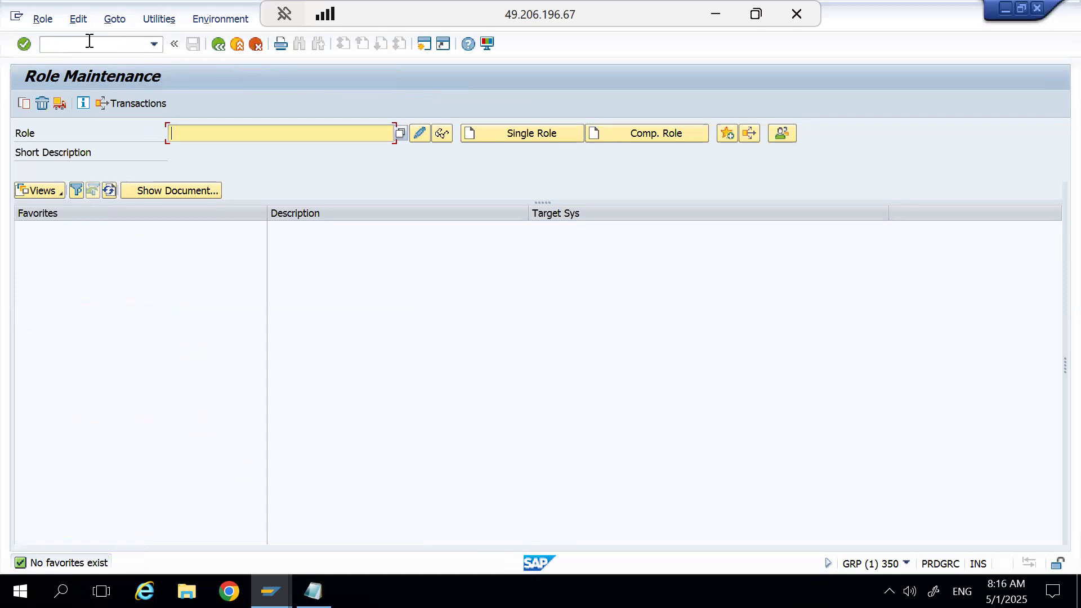
Try to go from Role Maintenance to transaction SE16N.
type("/n")
left_click(89, 41)
type("/")
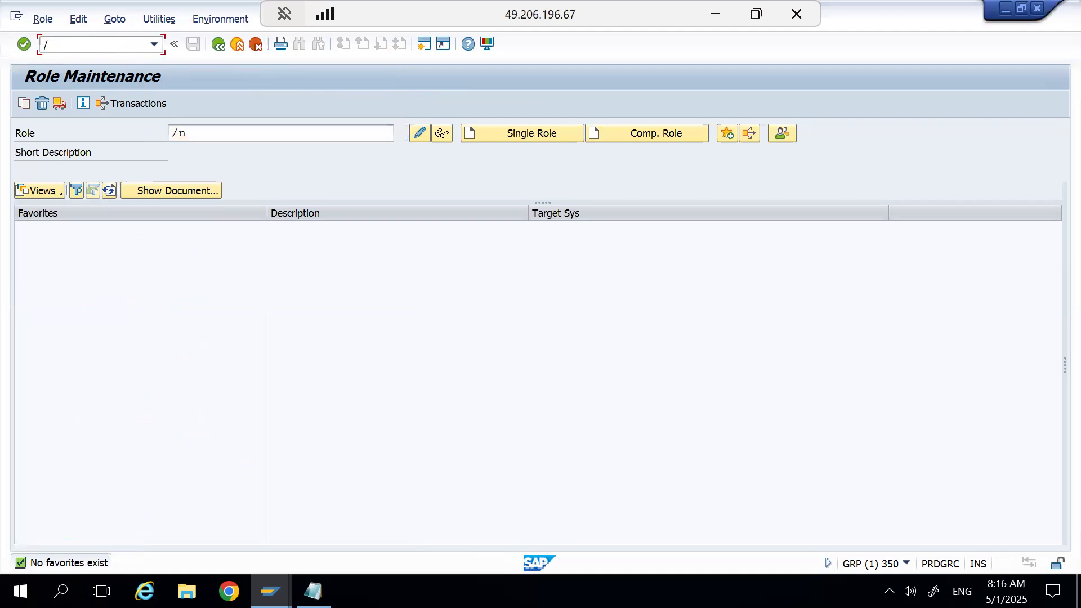
type("e16n")
key("Return")
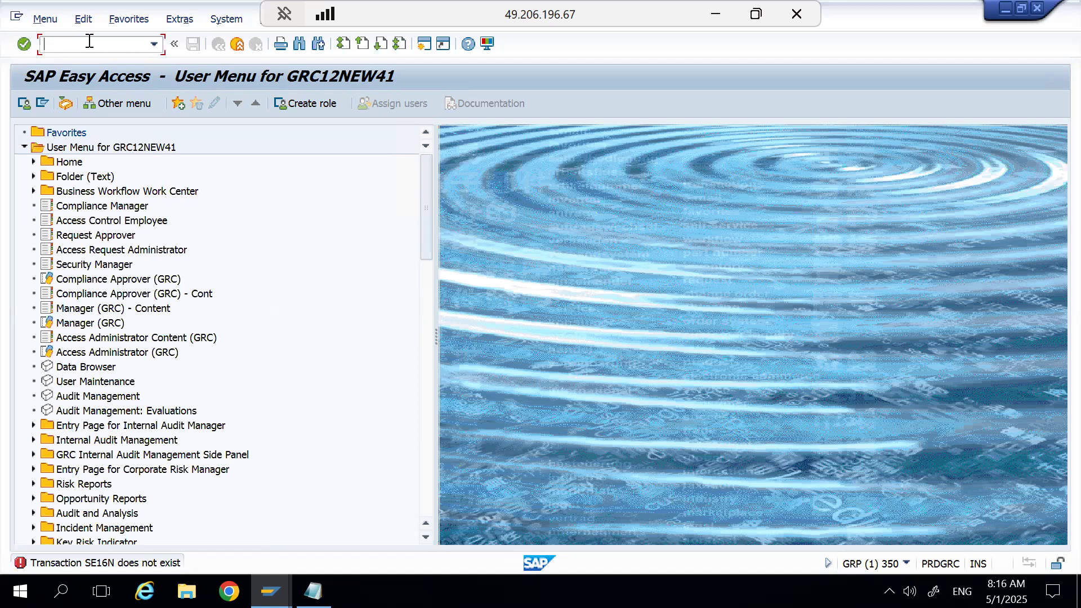
Open the Data Browser (SE16) and enter usr* as the table name.
type("se16")
key("Return")
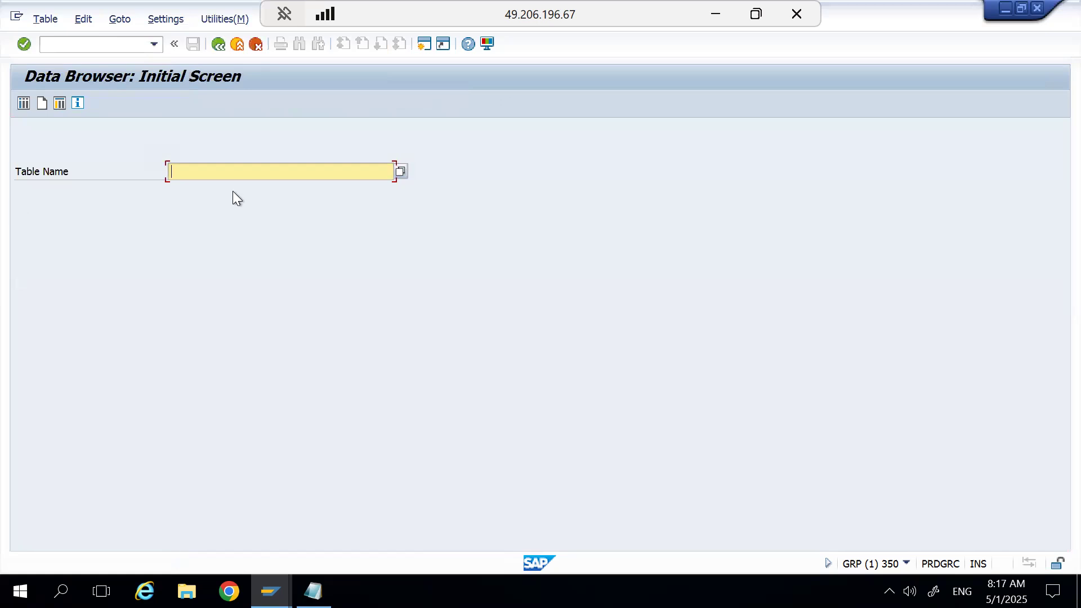
type("usr0")
key("BackSpace")
key("BackSpace")
type("*")
Open User Maintenance (SU01) in a new session and open the user search help with the ID's suffix replaced by the wildcard *.
left_click(80, 50)
type("/nsu01")
key("Return")
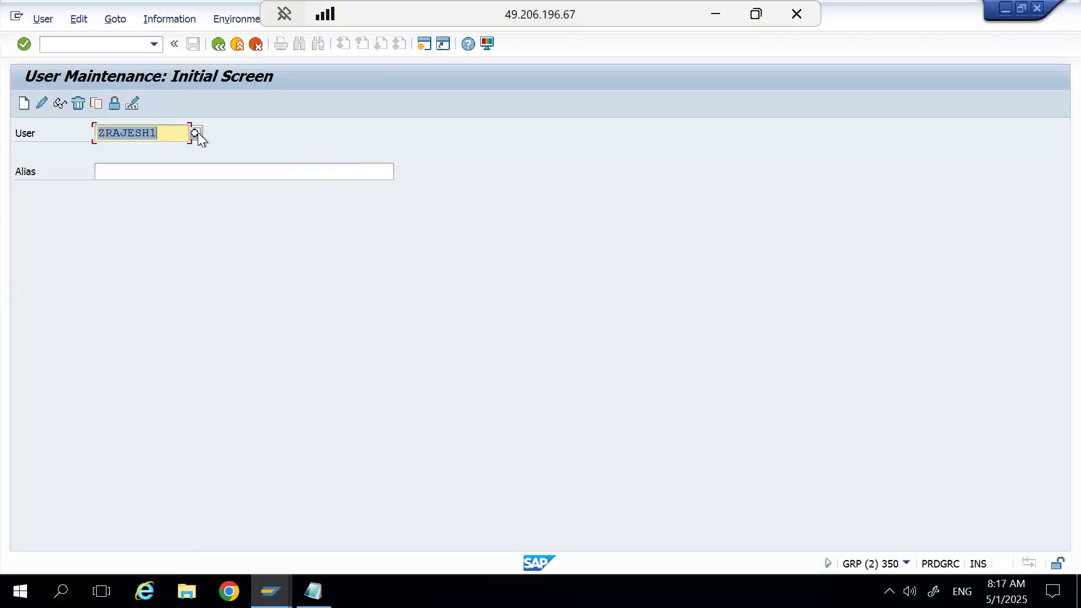
left_click(172, 130)
key("BackSpace")
type("*")
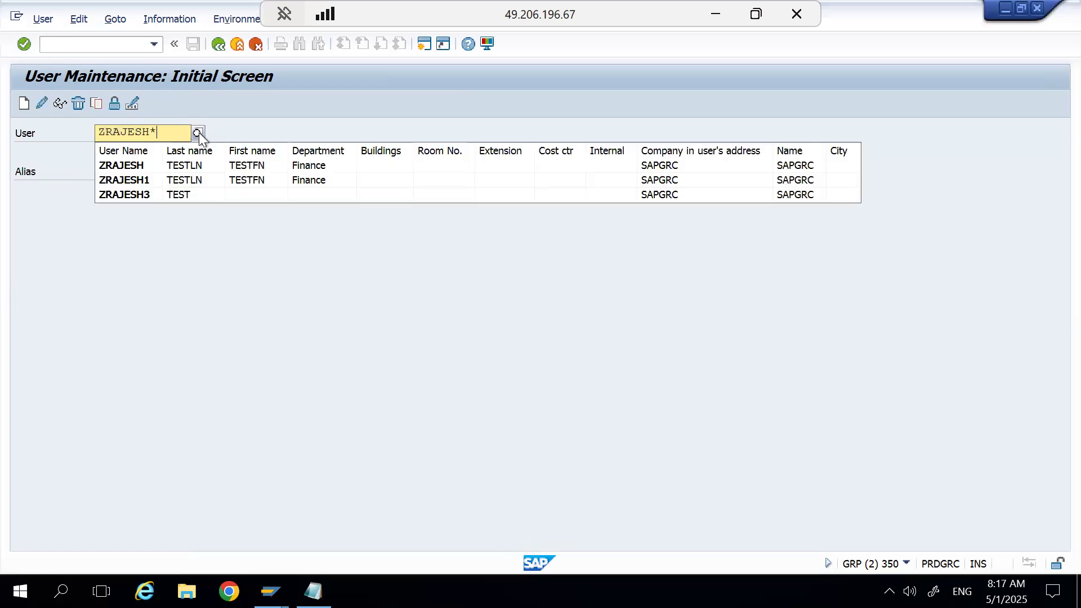
left_click(197, 133)
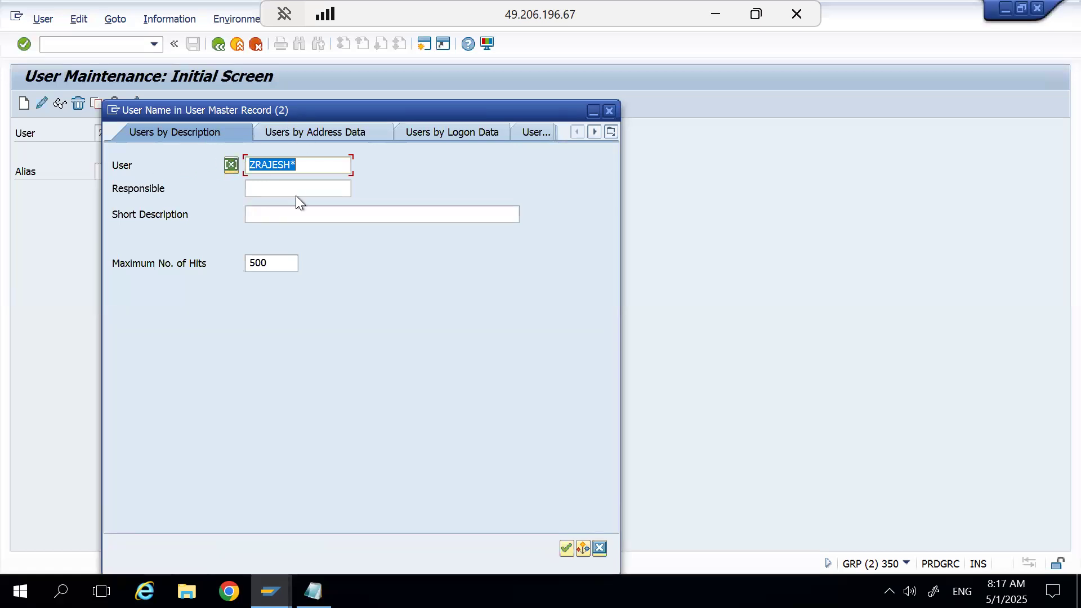
Search users by address data with the user ID cleared and the first name testfn.
left_click(296, 133)
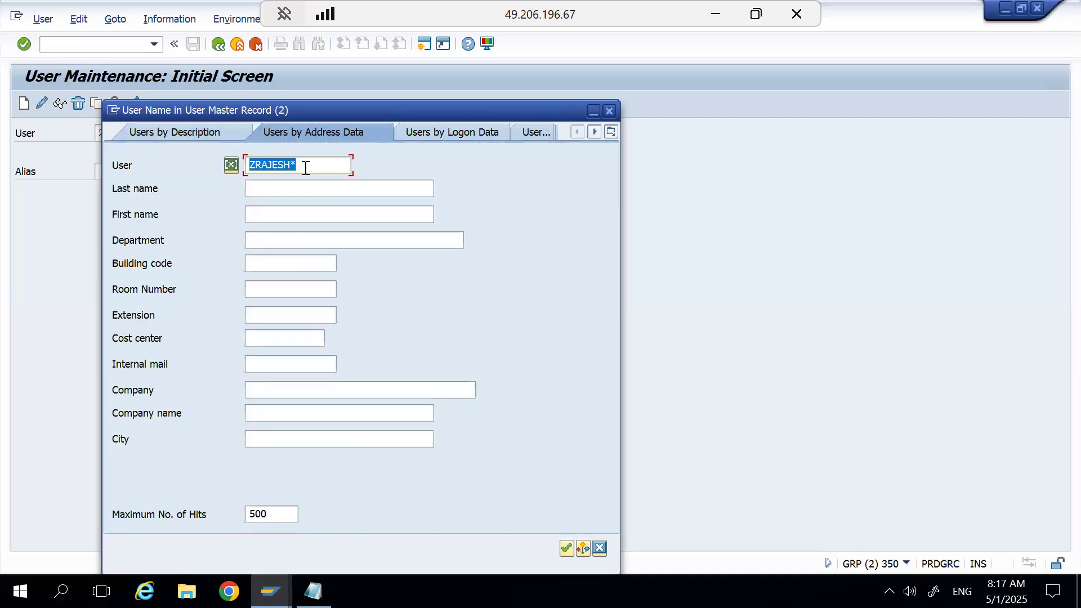
left_click(306, 164)
key("BackSpace")
key("BackSpace")
key("BackSpace")
key("BackSpace")
key("BackSpace")
key("BackSpace")
key("BackSpace")
key("BackSpace")
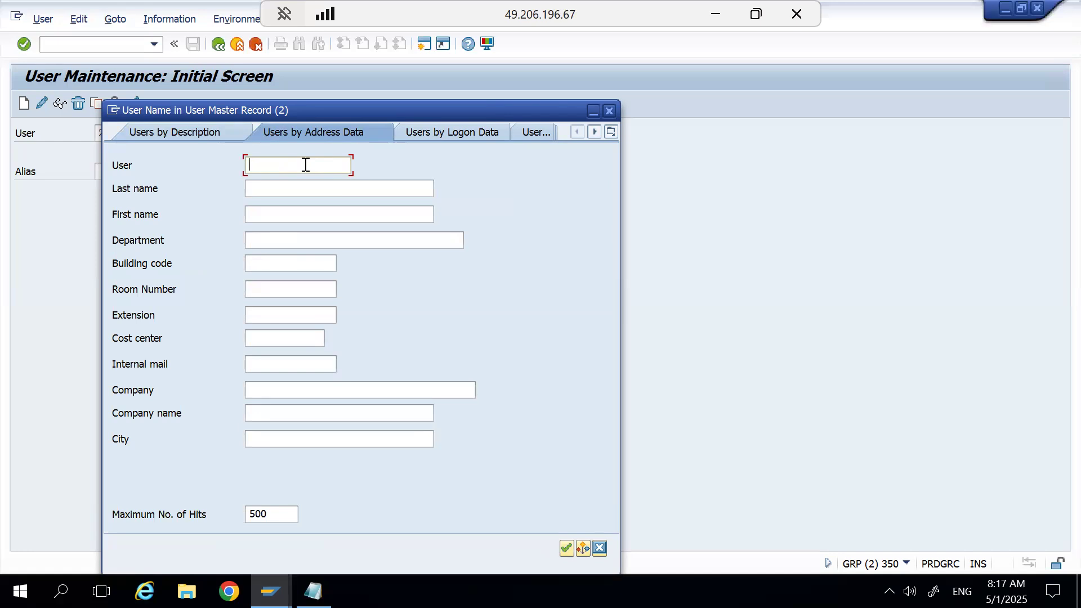
left_click(290, 216)
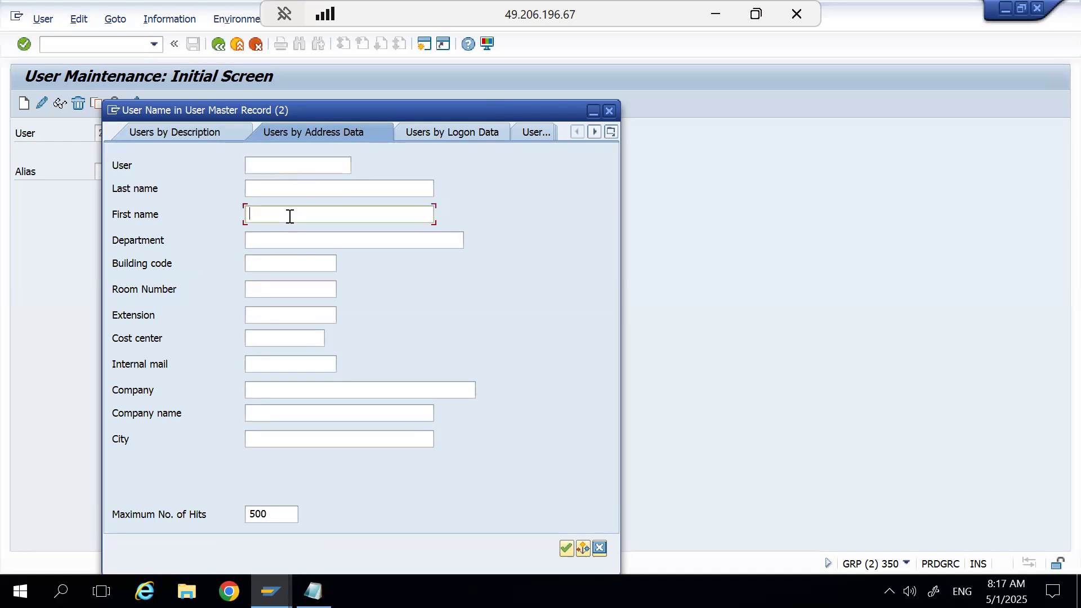
type("testfn")
left_click(567, 548)
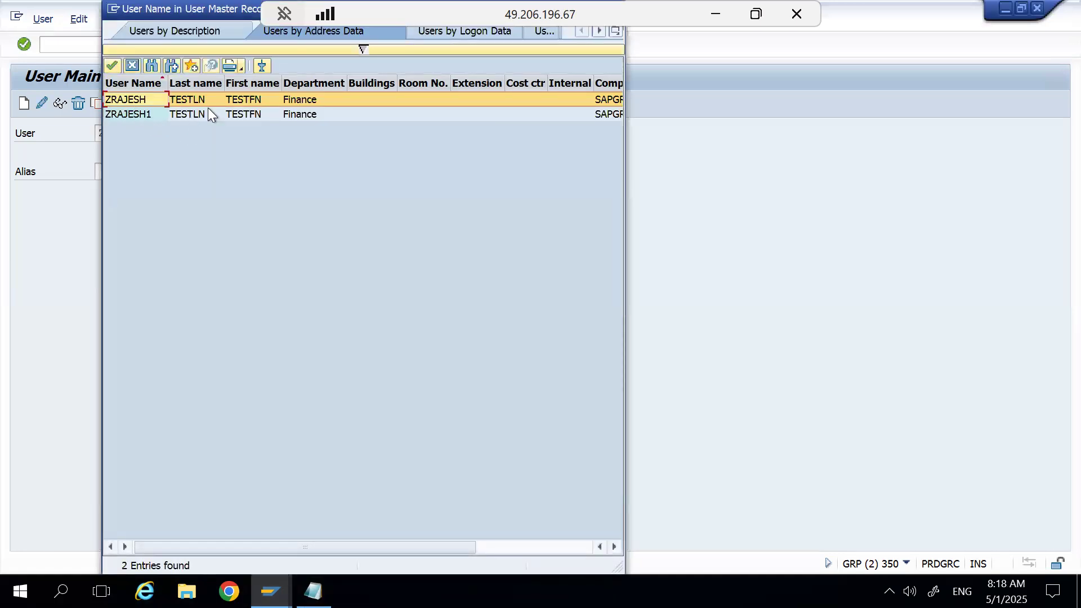
View the search criteria for users by logon data and by profiles, and close the user search help.
left_click(364, 49)
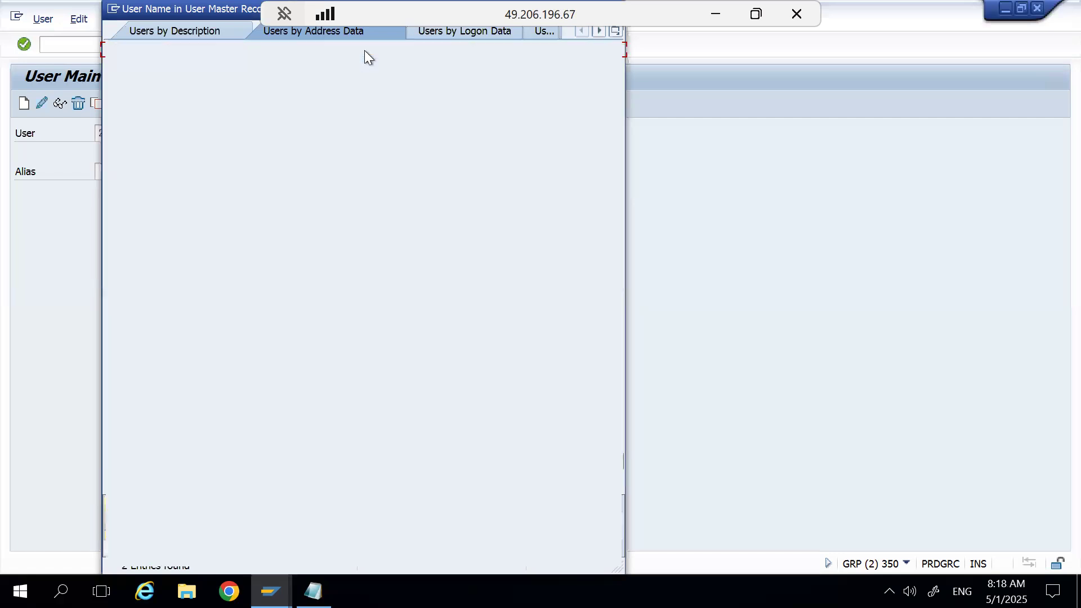
left_click(458, 32)
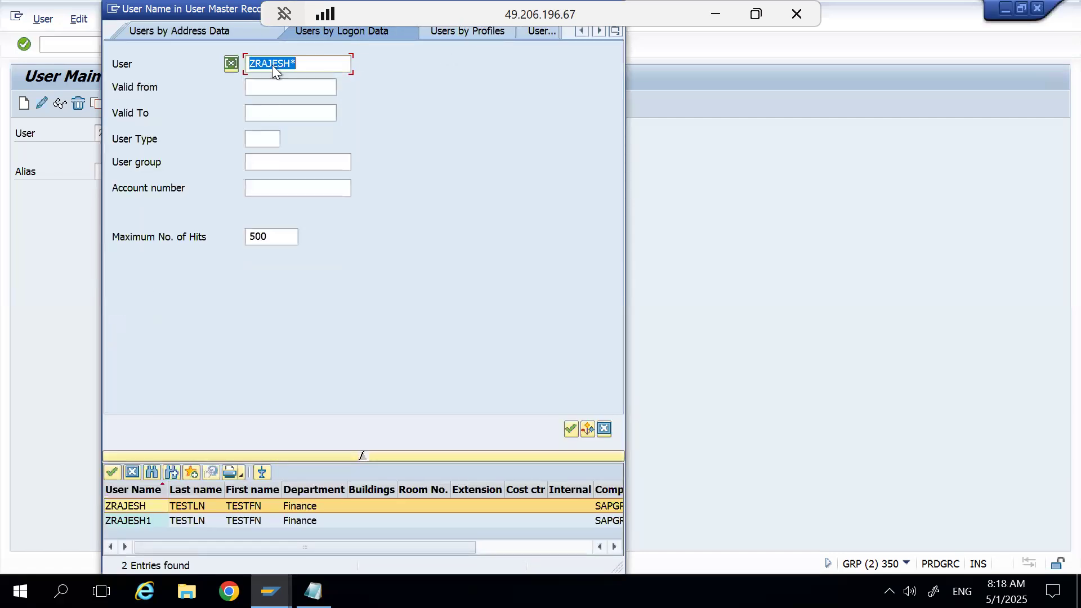
left_click(466, 31)
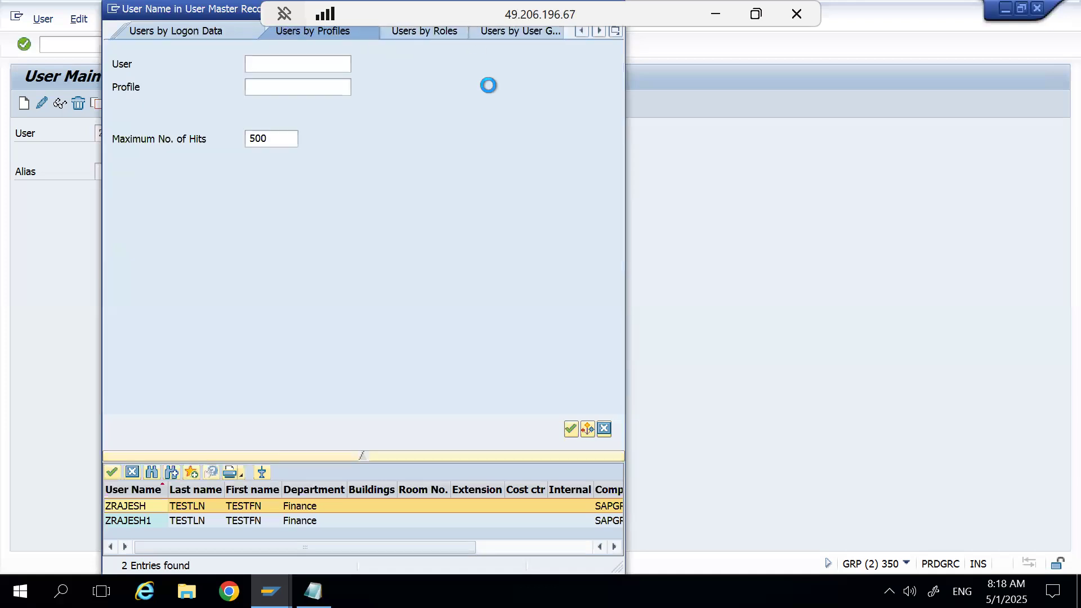
left_click_drag(237, 23, 259, 163)
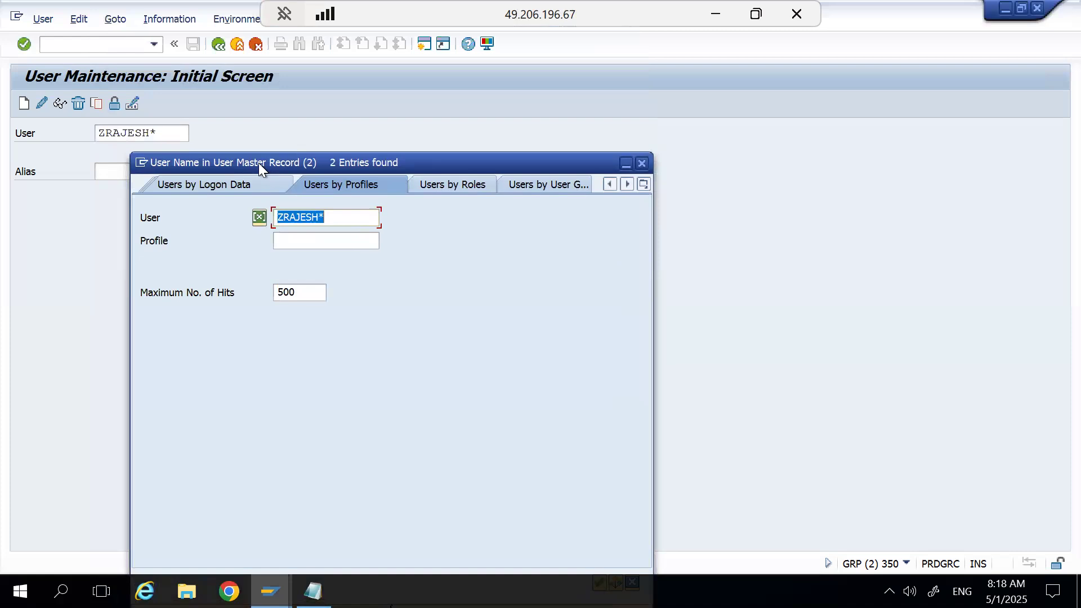
left_click(642, 163)
Switch back to the Data Browser session, choose USR02 from the tables matching usr*, and open its selection screen.
key("alt+Tab")
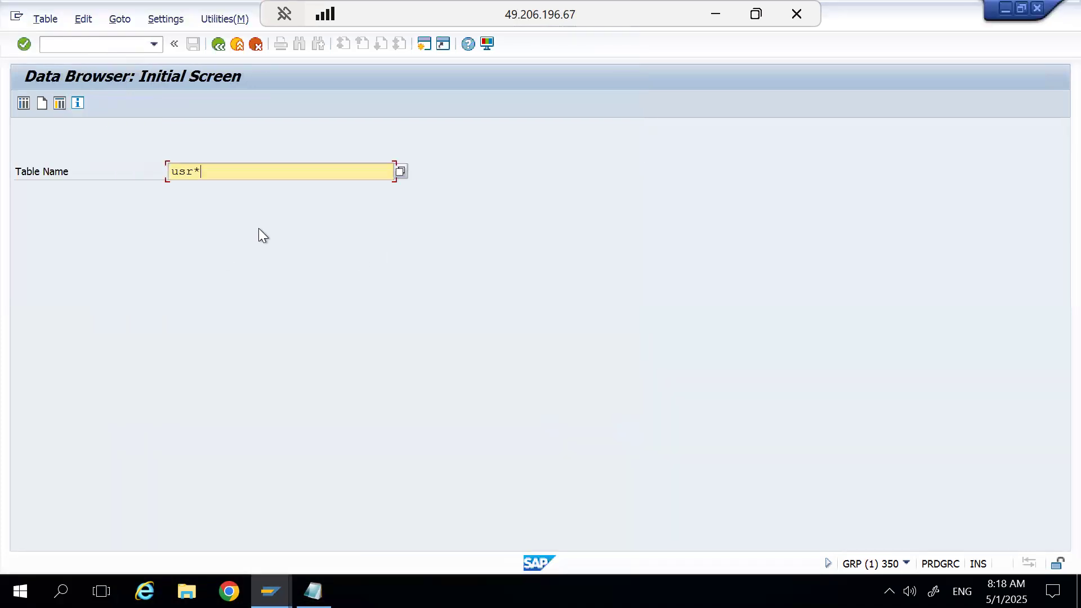
left_click(400, 170)
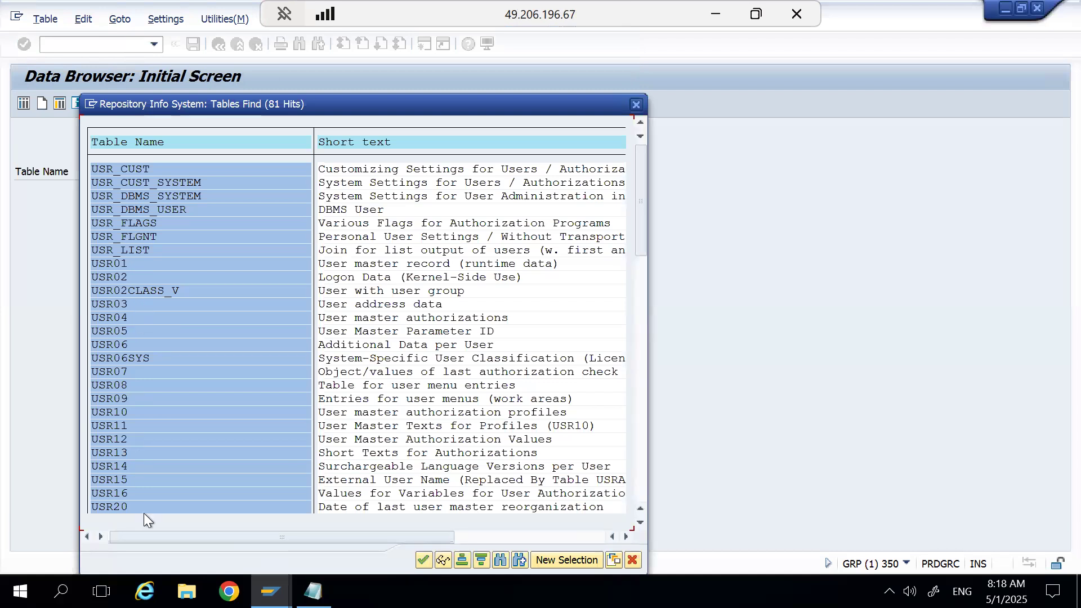
left_click(640, 522)
left_click_drag(641, 522, 641, 522)
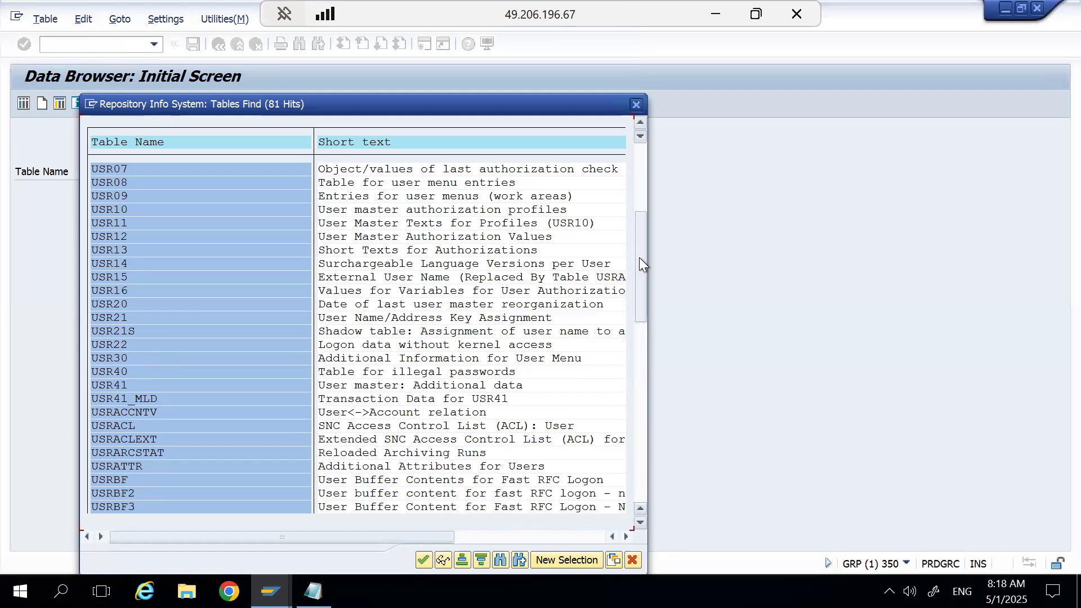
scroll(308, 215, "up", 5)
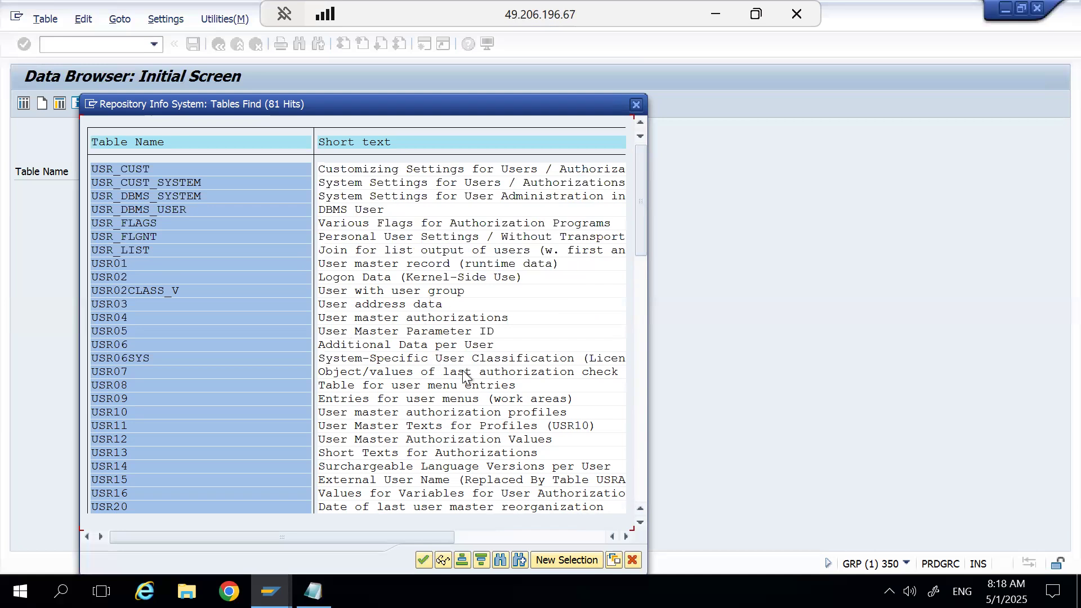
double_click(112, 280)
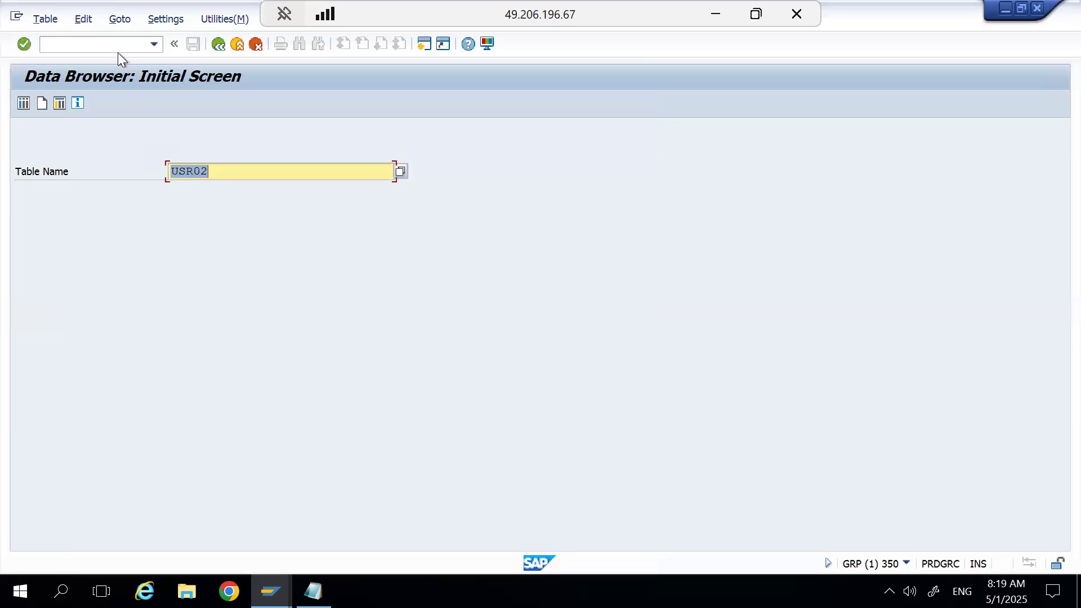
key("Return")
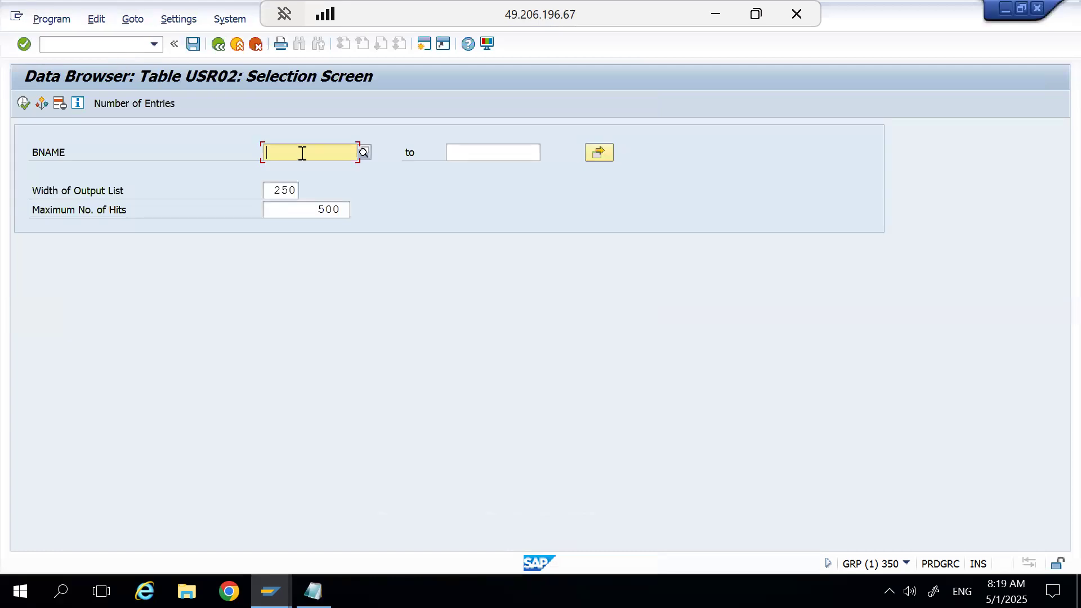
Display the USR02 table entry for the original user without an ID suffix.
type("ZRAJESH")
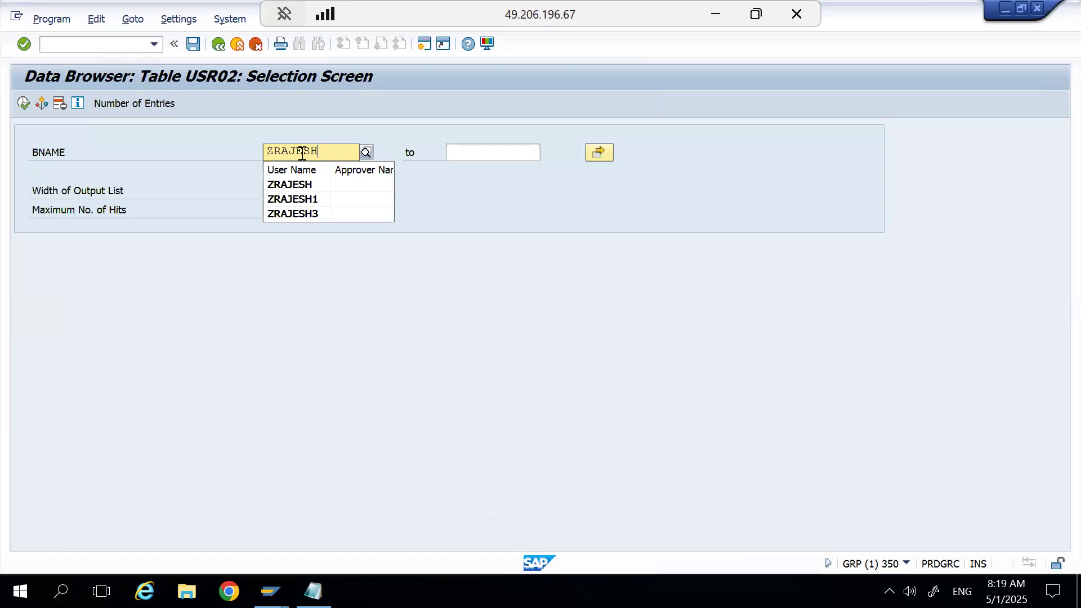
left_click(288, 182)
left_click(23, 104)
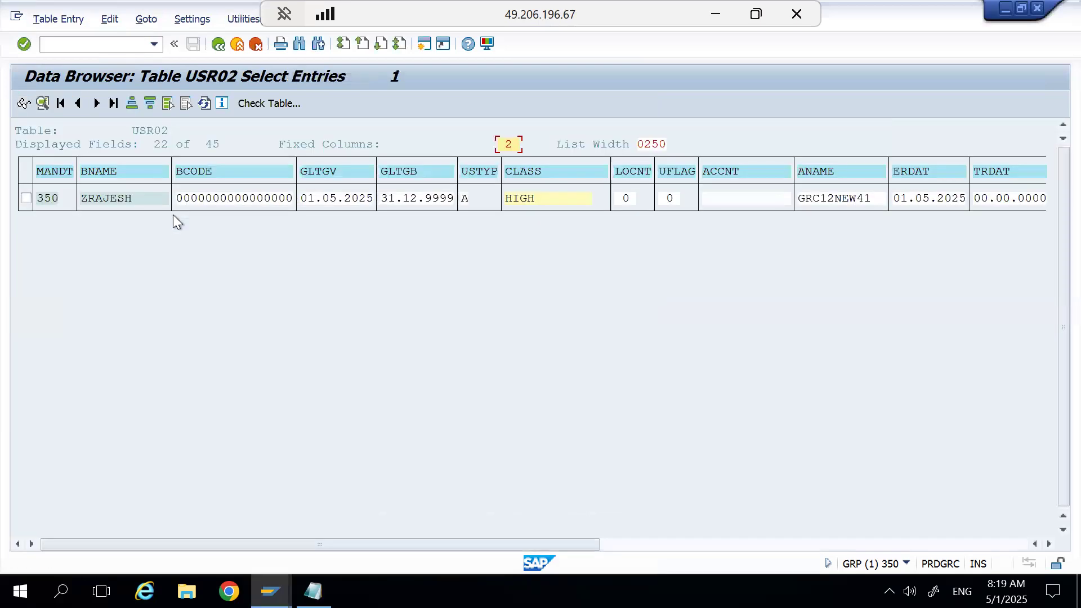
left_click(1049, 544)
left_click(1049, 544)
left_click(1049, 544)
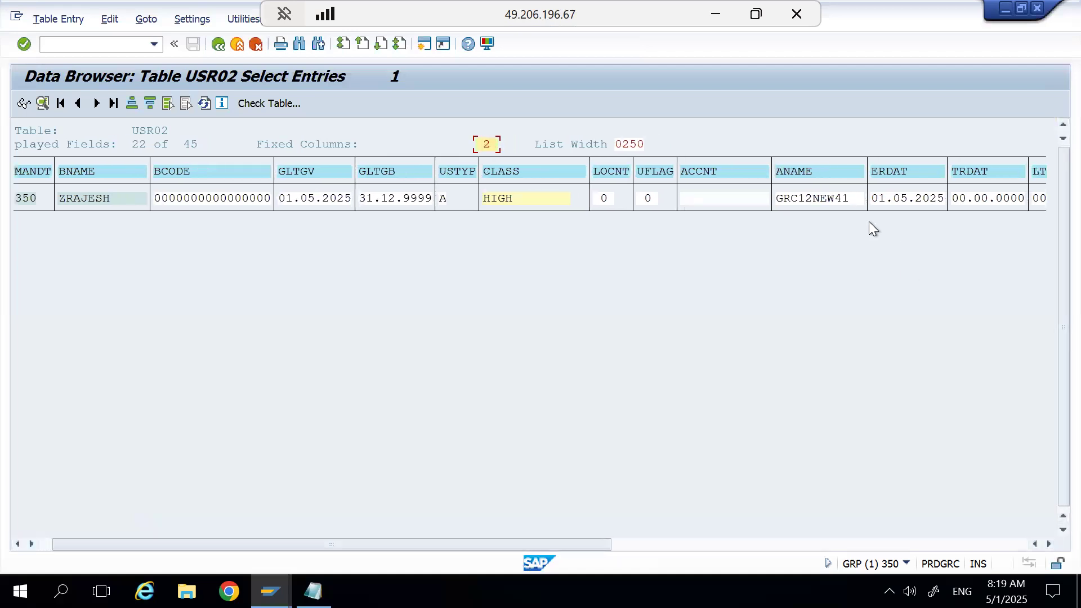
Set the Data Browser's keyword display to Field Label in the user-specific settings.
left_click(208, 21)
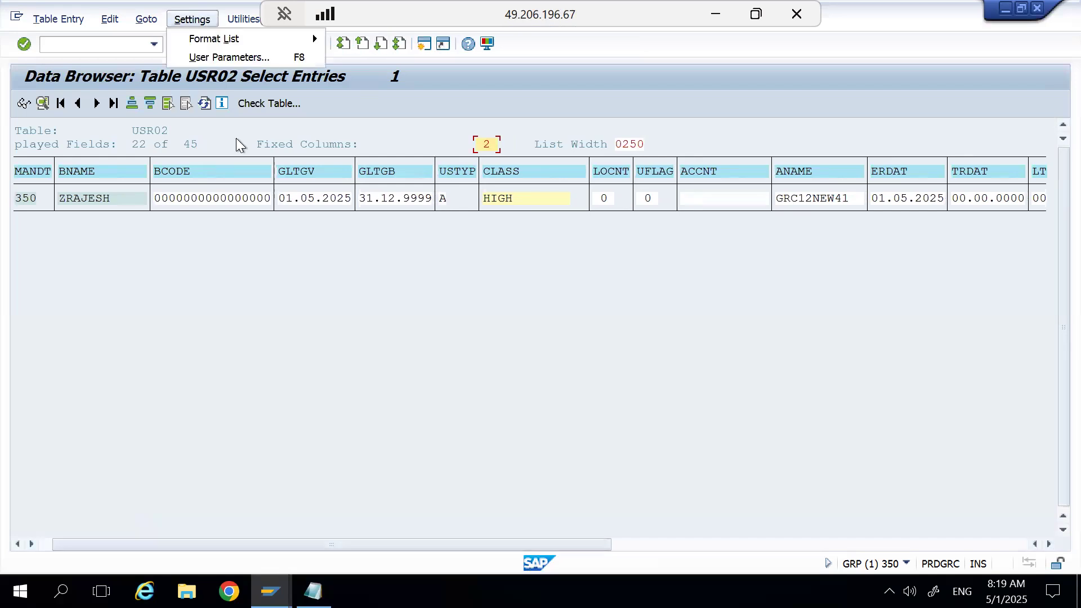
left_click(231, 56)
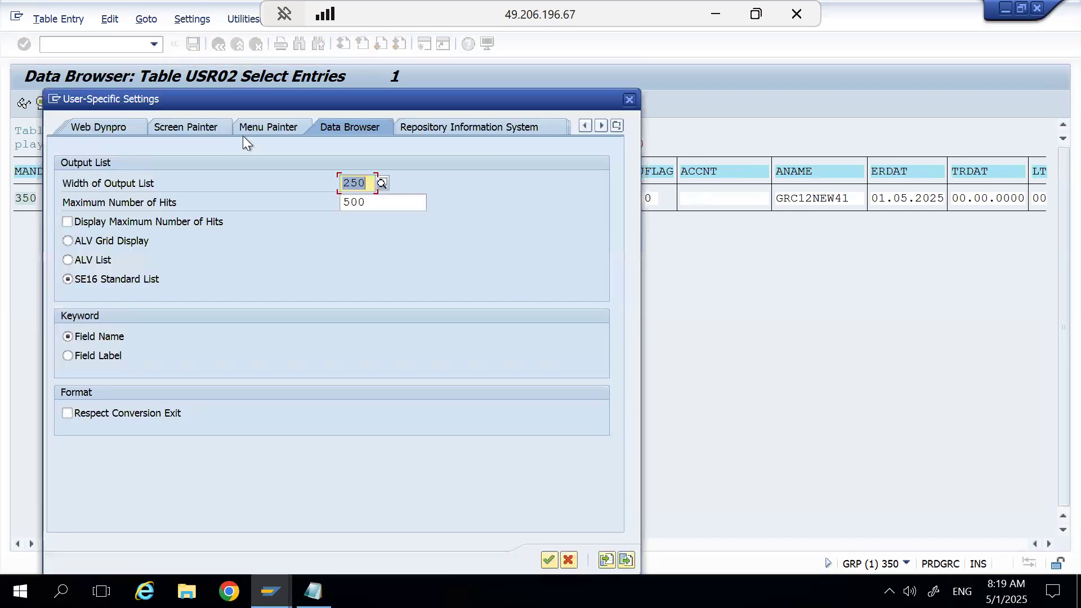
left_click(87, 354)
left_click(548, 560)
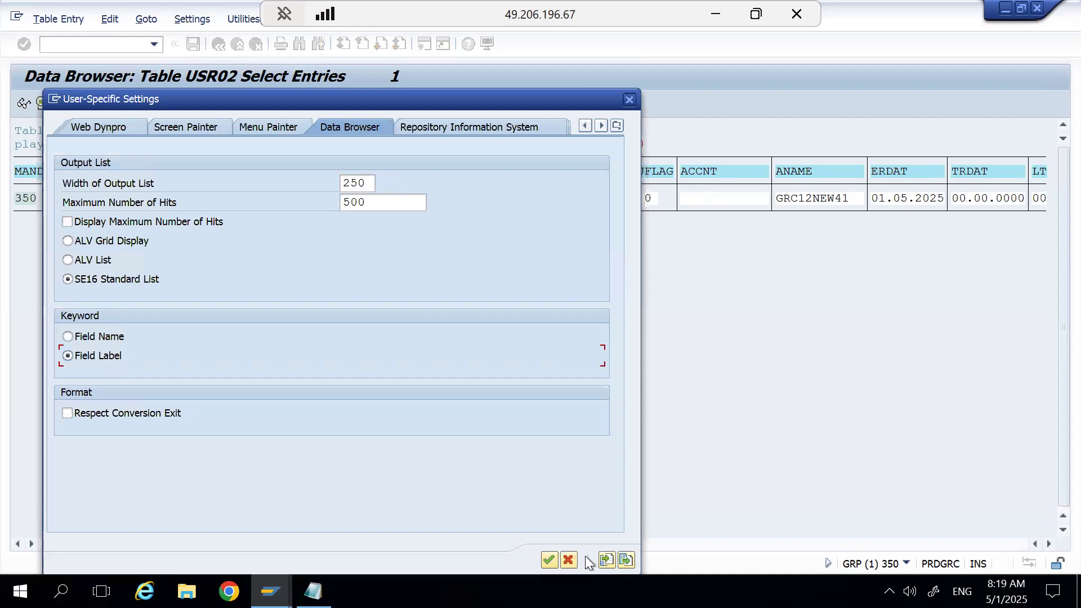
left_click(552, 559)
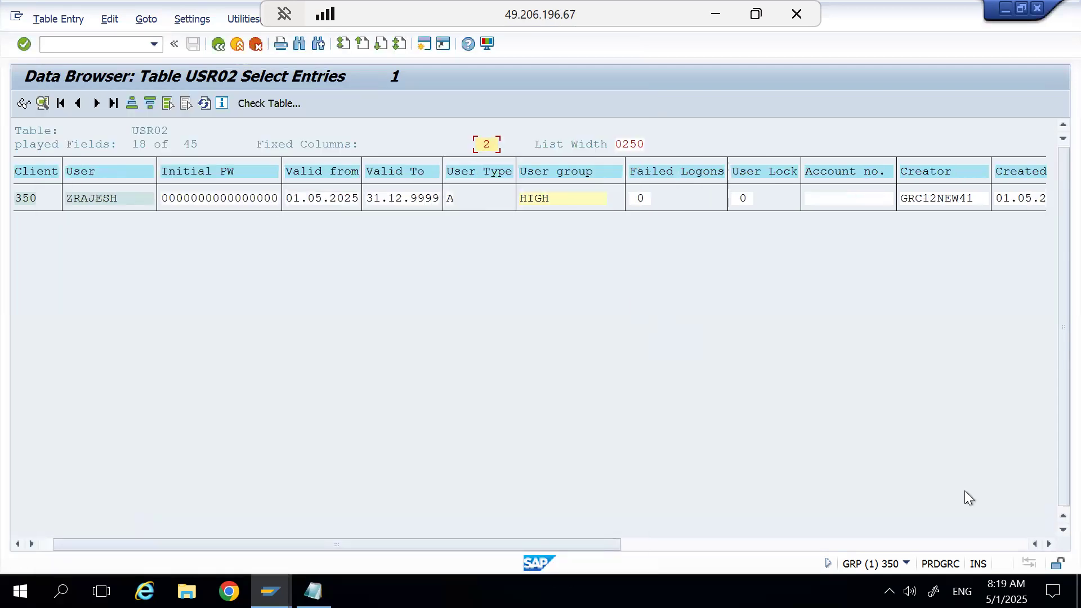
Set the Data Browser's output list to ALV Grid Display in the user-specific settings.
left_click(1048, 545)
left_click(1049, 545)
left_click(1048, 544)
left_click(1049, 544)
left_click(1048, 545)
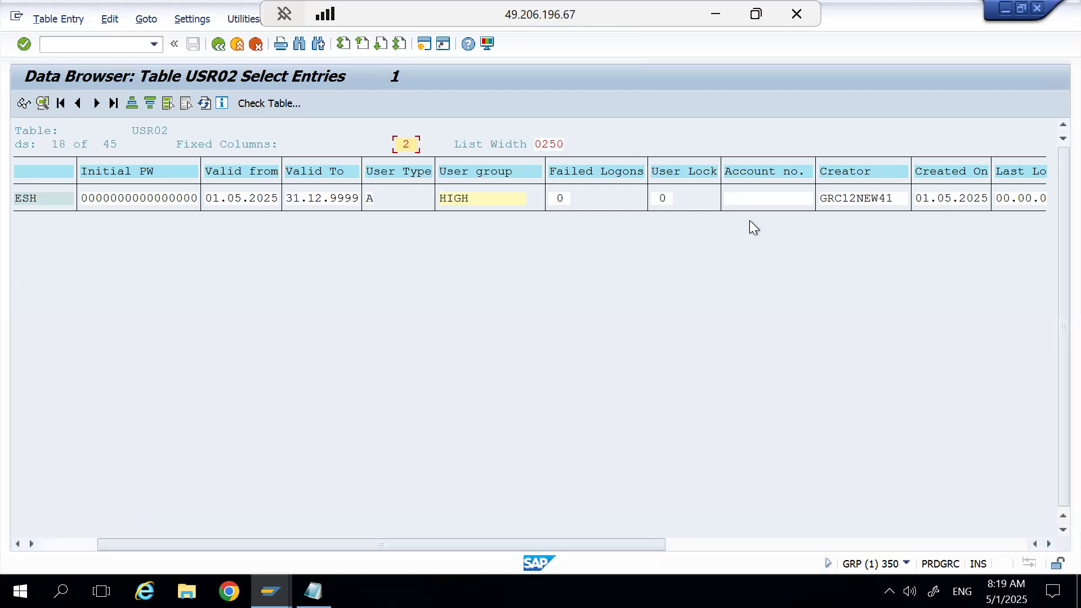
left_click(78, 544)
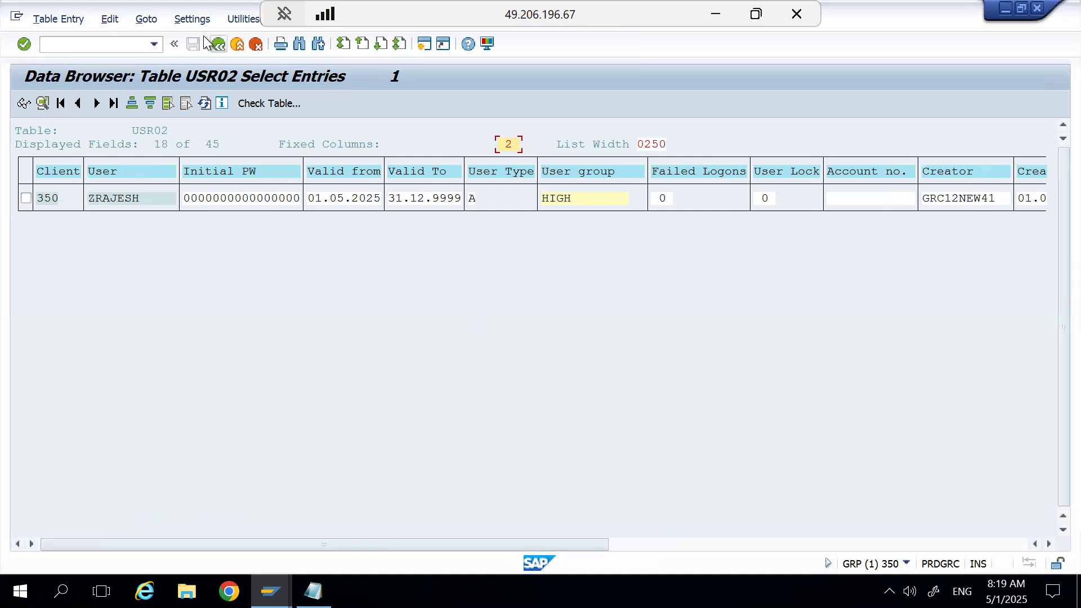
left_click(201, 19)
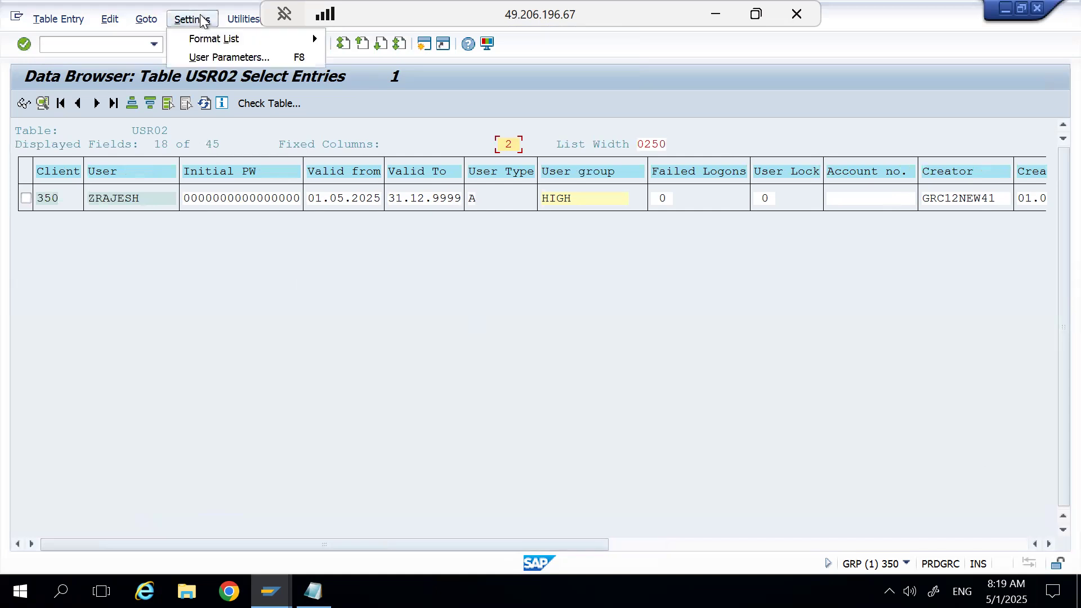
left_click(211, 55)
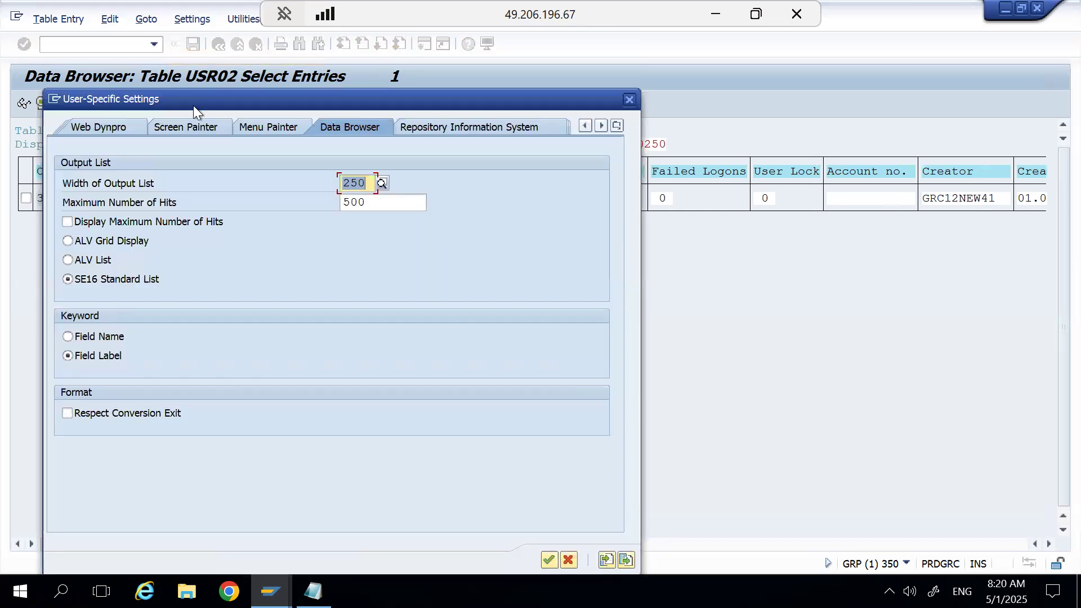
left_click(114, 246)
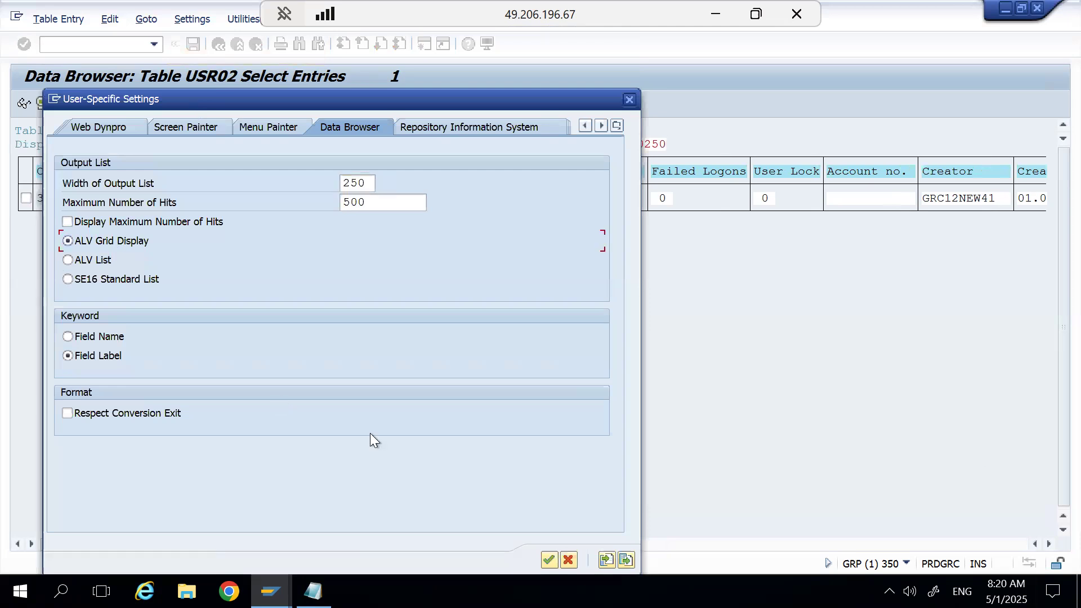
left_click(550, 560)
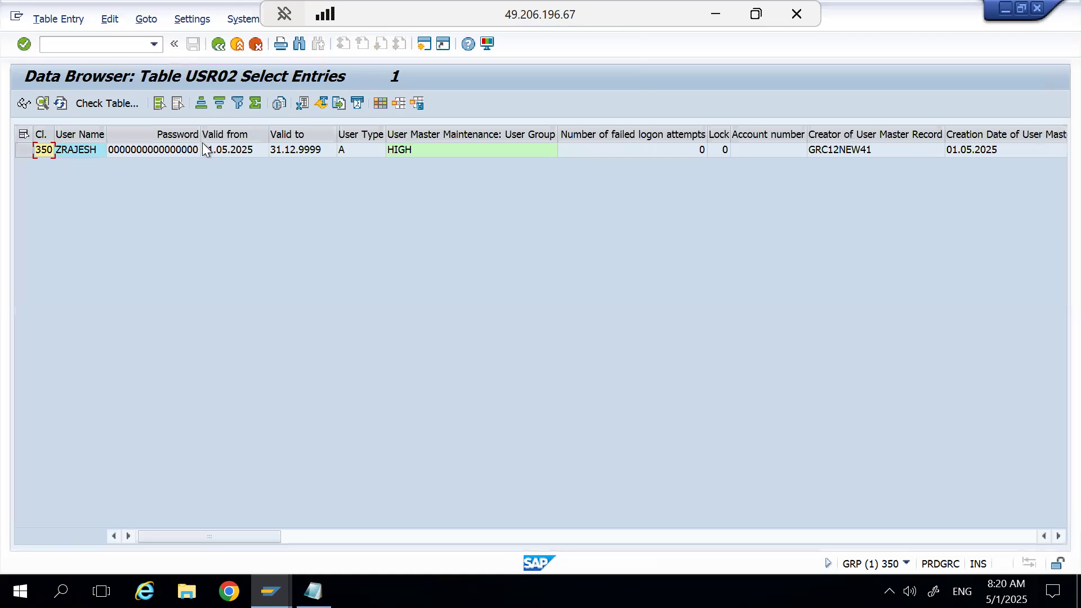
Examine the user's USR02 entry across its grid columns, including the repeated password, change date and code version fields.
left_click(190, 155)
key("Right")
key("Right")
key("Right")
key("Right")
key("Right")
key("Right")
key("Right")
key("Right")
key("Right")
key("Right")
key("Right")
key("Right")
key("Right")
key("Right")
key("Right")
key("Right")
key("Right")
key("Right")
key("Right")
key("Right")
key("Right")
key("Right")
key("Right")
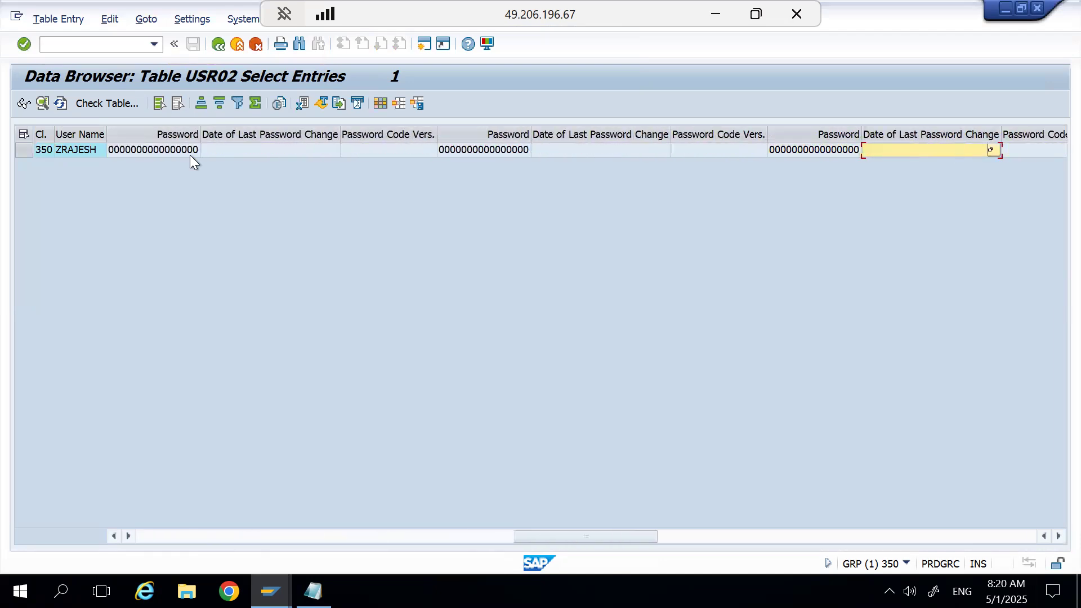
key("Right")
key("Right")
key("Right")
key("Right")
key("Left")
key("Left")
key("Left")
key("Left")
key("Left")
key("Left")
key("Left")
key("Left")
key("Left")
key("Left")
key("Left")
key("Left")
key("Left")
key("Left")
key("Left")
key("Left")
key("Left")
key("Left")
key("Left")
key("Left")
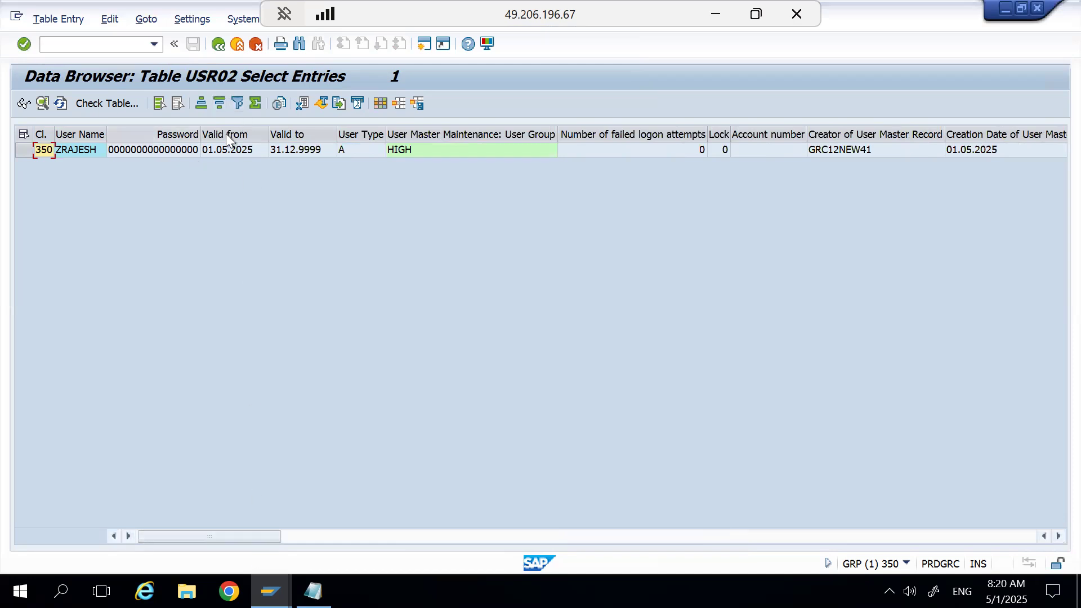
Return to the Data Browser's initial screen and open the selection screen for table USR06.
left_click(214, 46)
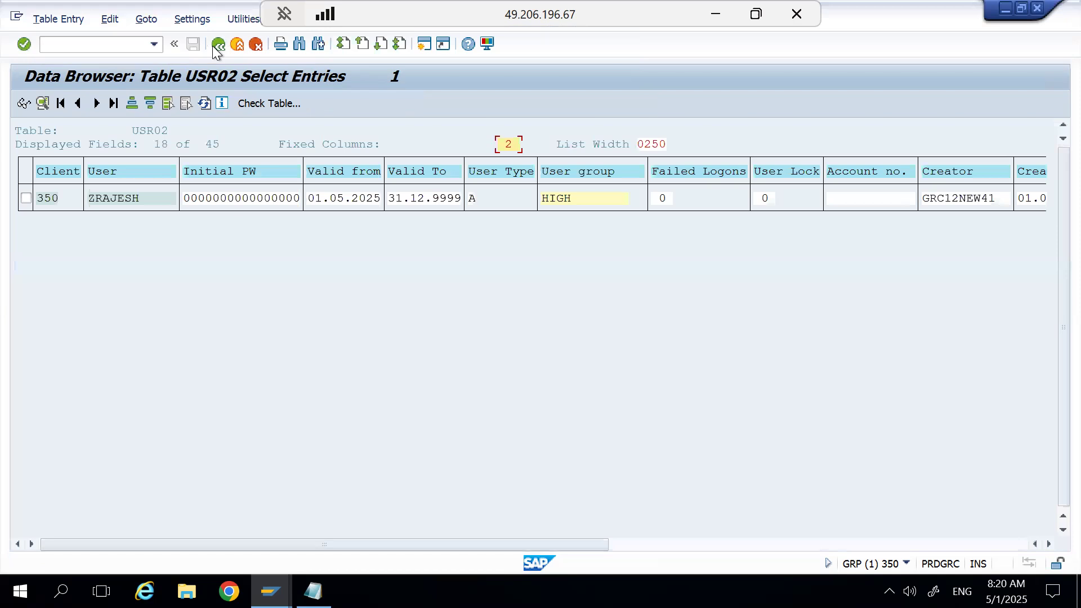
left_click(217, 45)
left_click(218, 44)
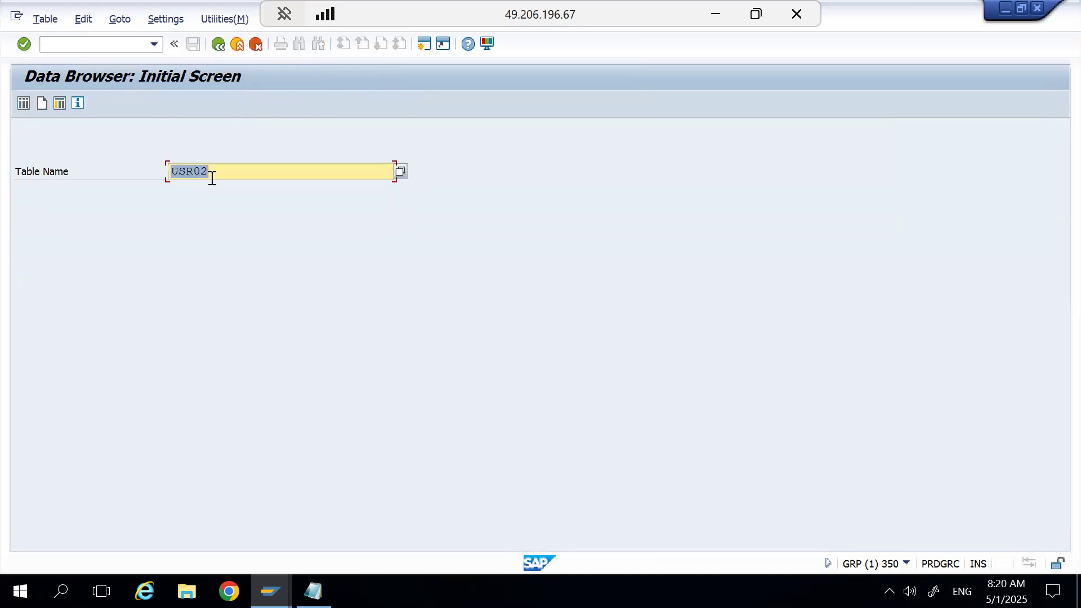
left_click(214, 178)
key("BackSpace")
type("6")
key("Return")
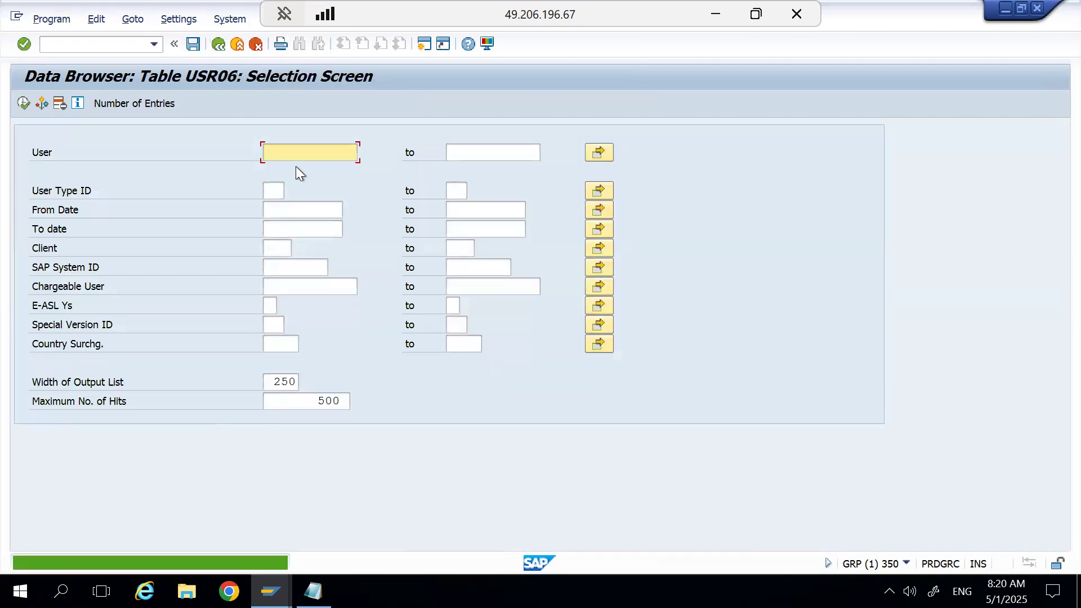
Search table USR06 for entries of the original user without a numeric suffix.
type("zra")
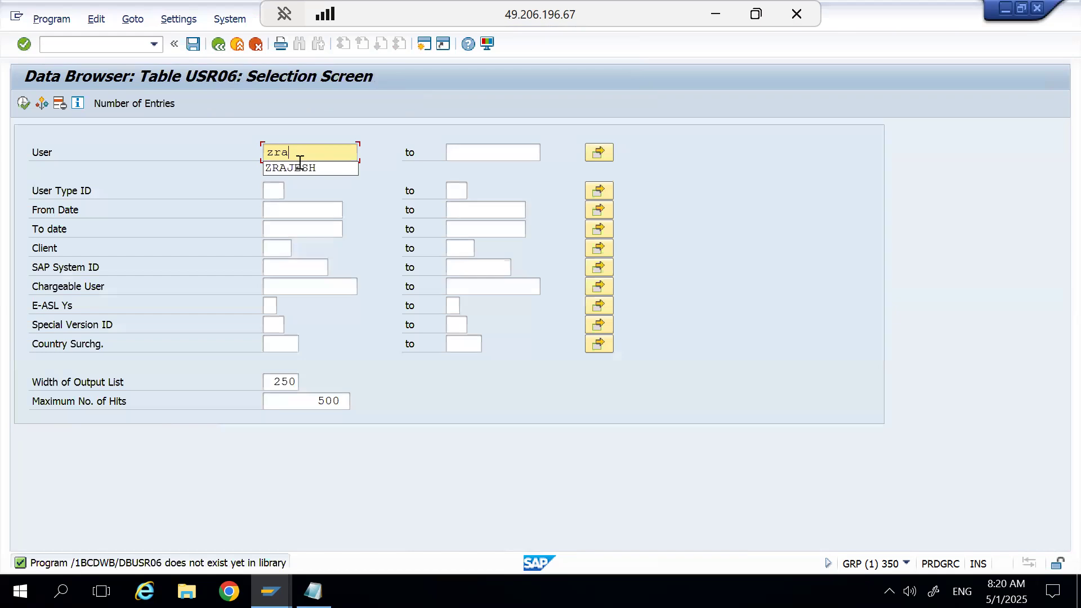
left_click(299, 163)
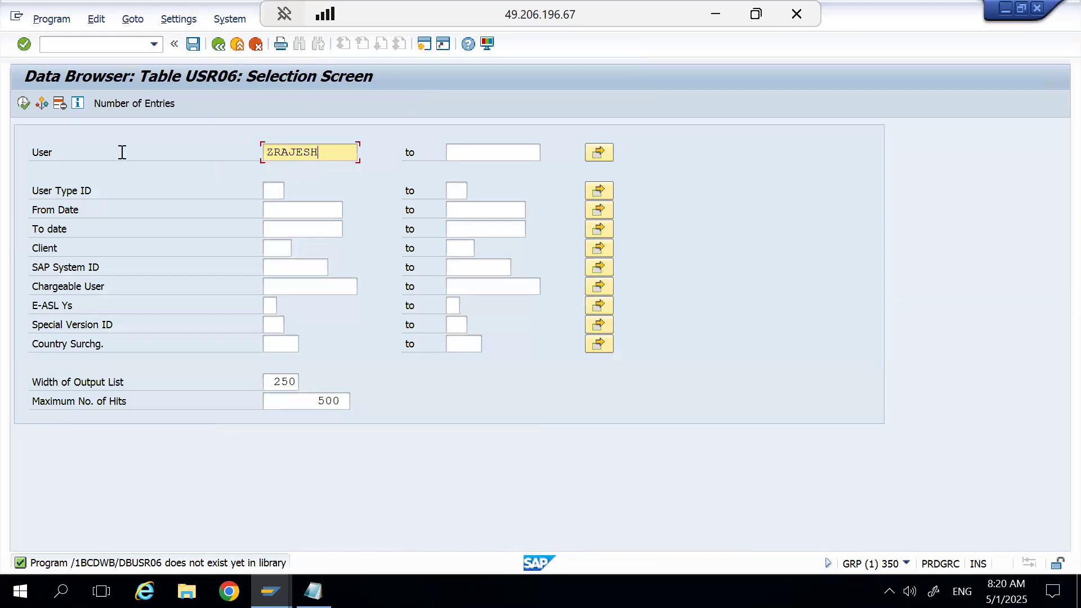
key("F8")
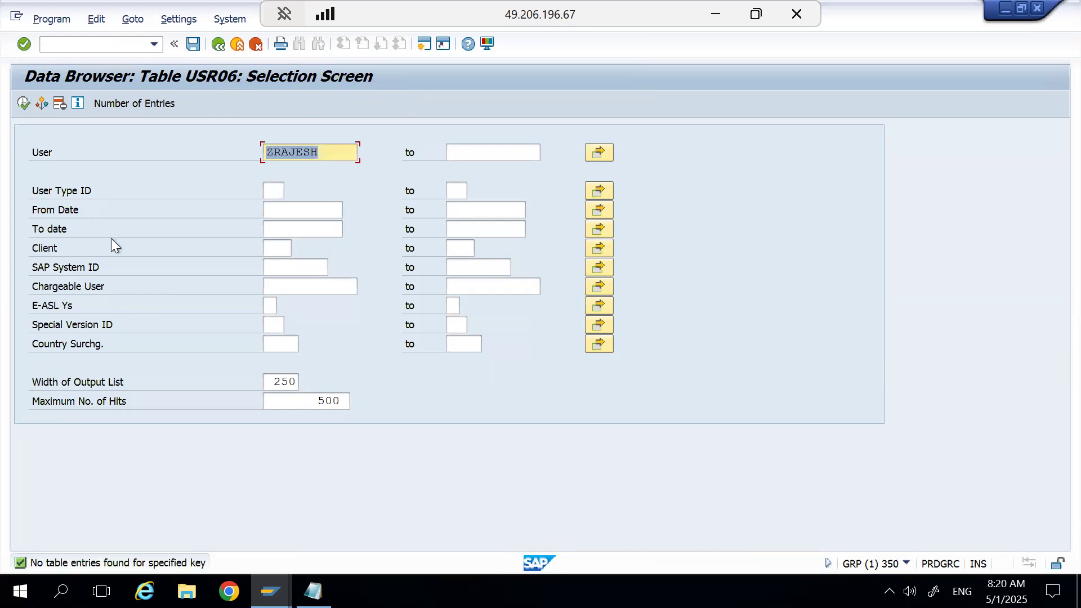
key("F8")
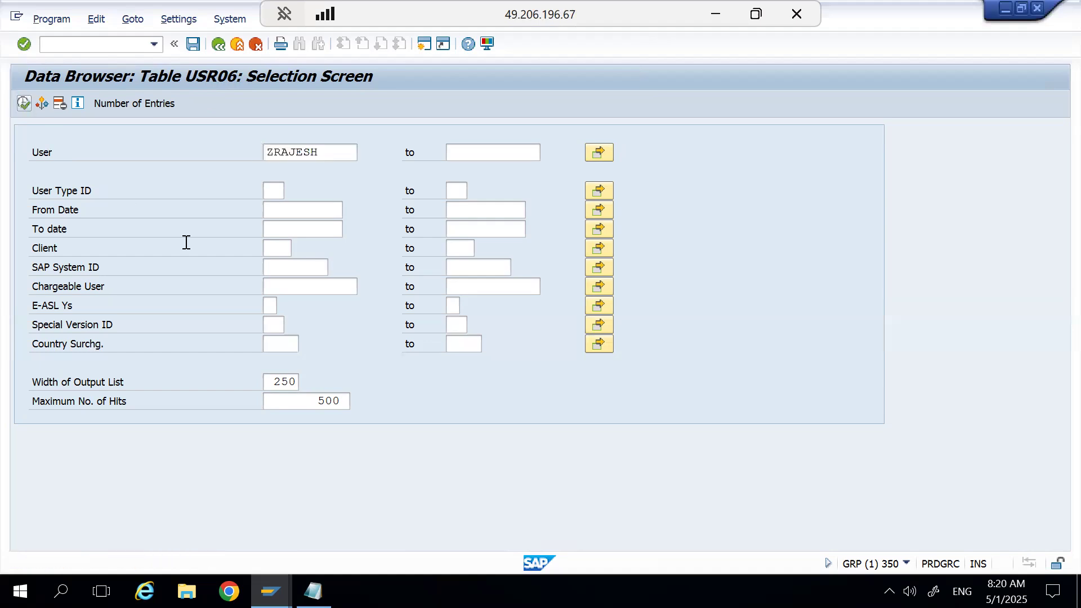
Clear the user filter and display the USR06 entries for all users.
left_click(348, 149)
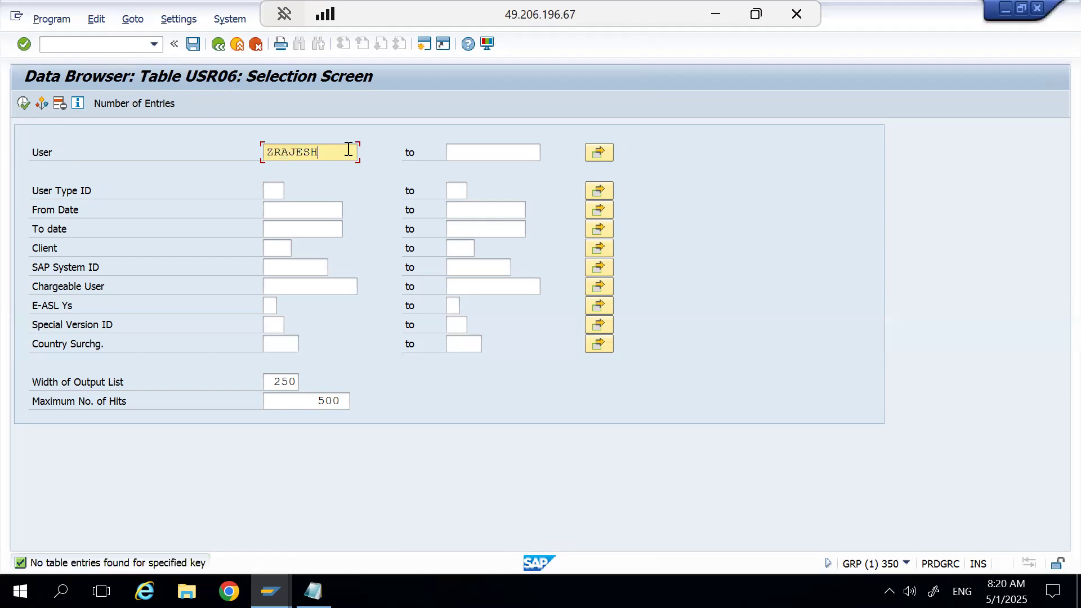
key("BackSpace")
key("BackSpace")
key("BackSpace")
key("BackSpace")
key("BackSpace")
key("BackSpace")
key("BackSpace")
left_click(22, 103)
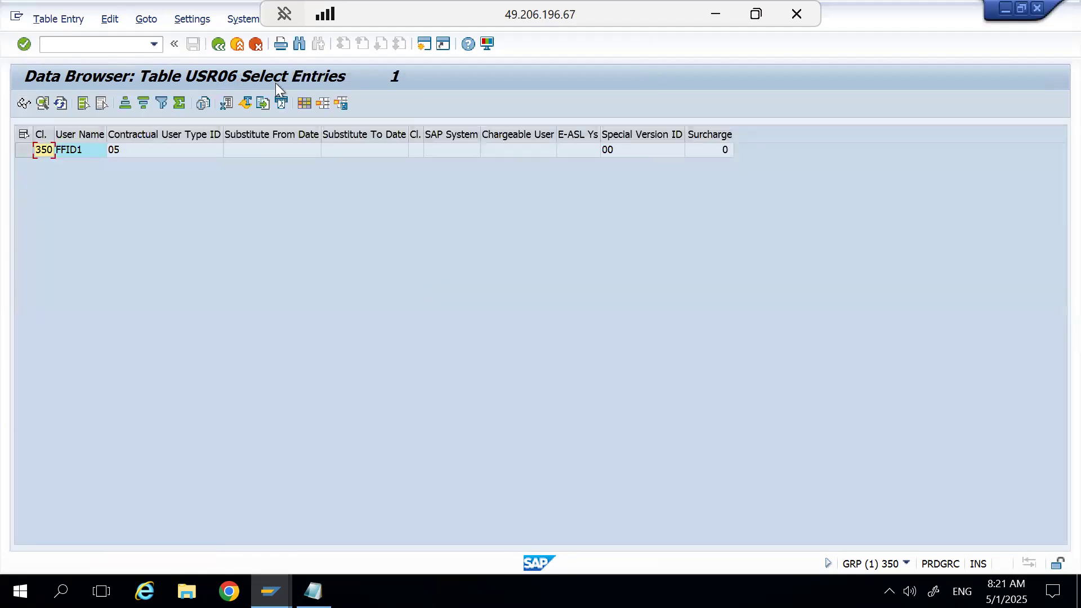
Go back to the Data Browser's initial screen and open the selection screen for table USR21.
left_click(220, 45)
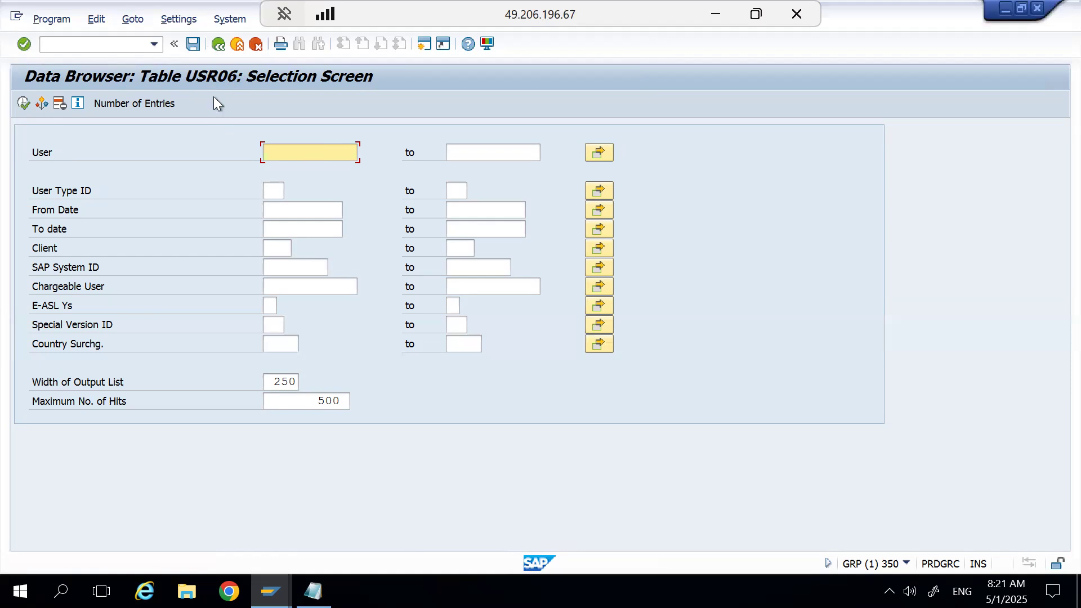
left_click(219, 45)
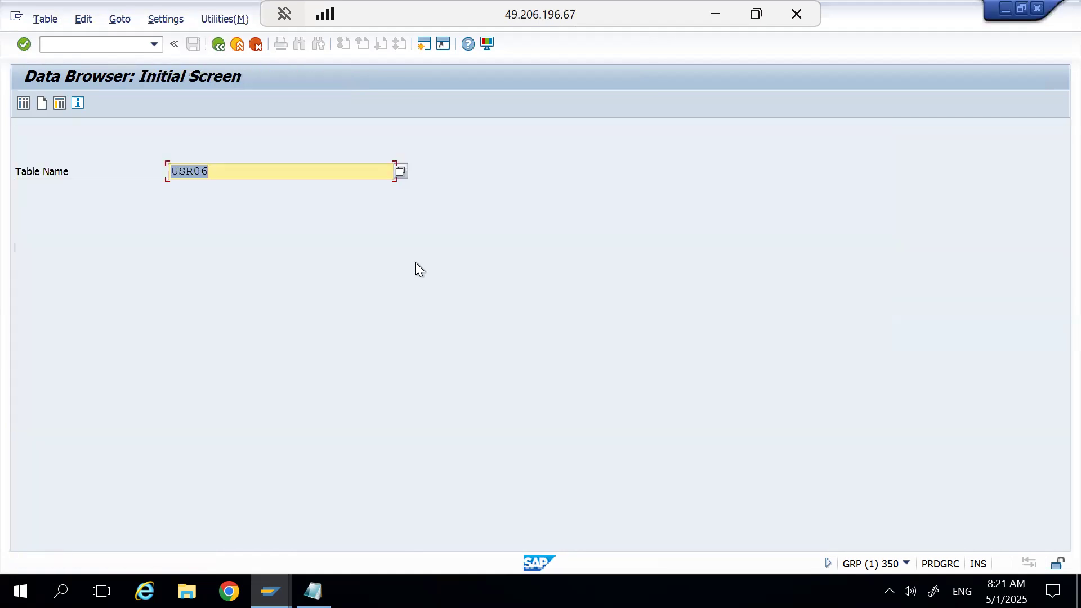
left_click(224, 179)
key("BackSpace")
key("BackSpace")
type("21")
key("Return")
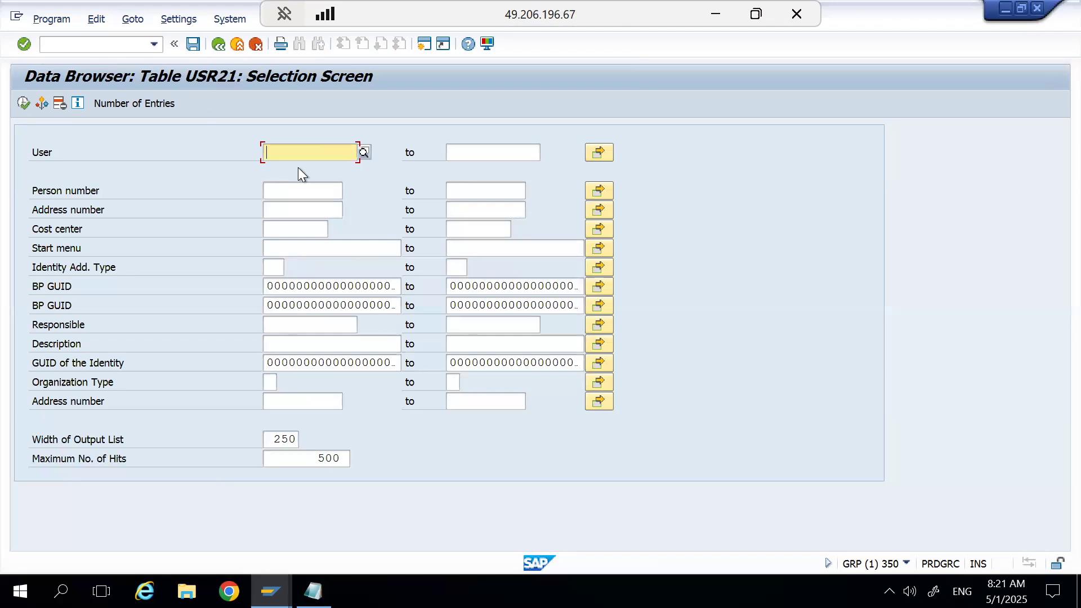
Display the USR21 entry for the original user without a numeric suffix and review all its columns.
type("zrajesh")
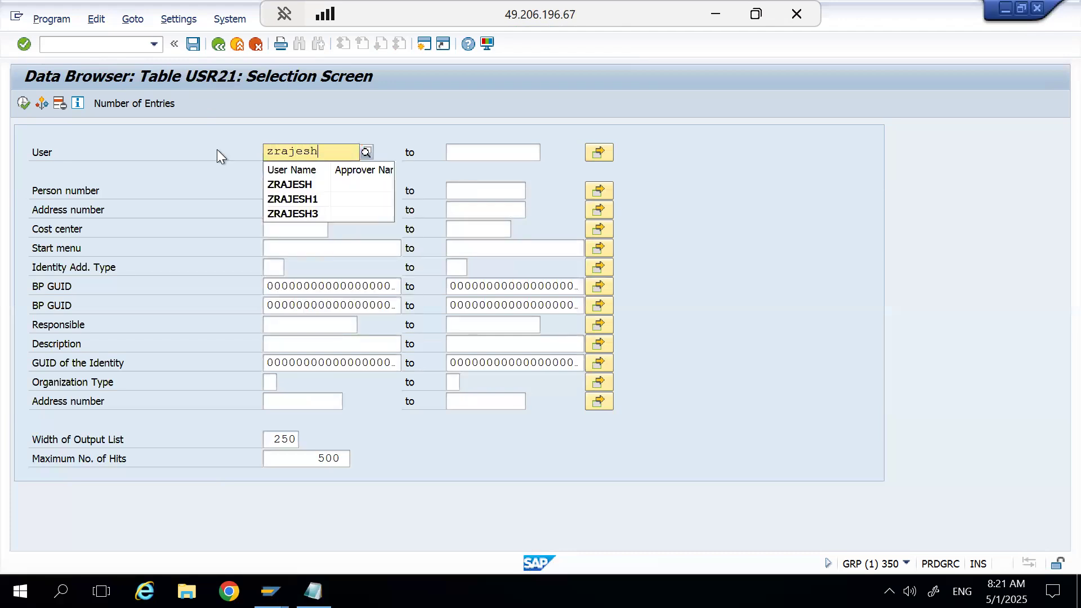
left_click(22, 103)
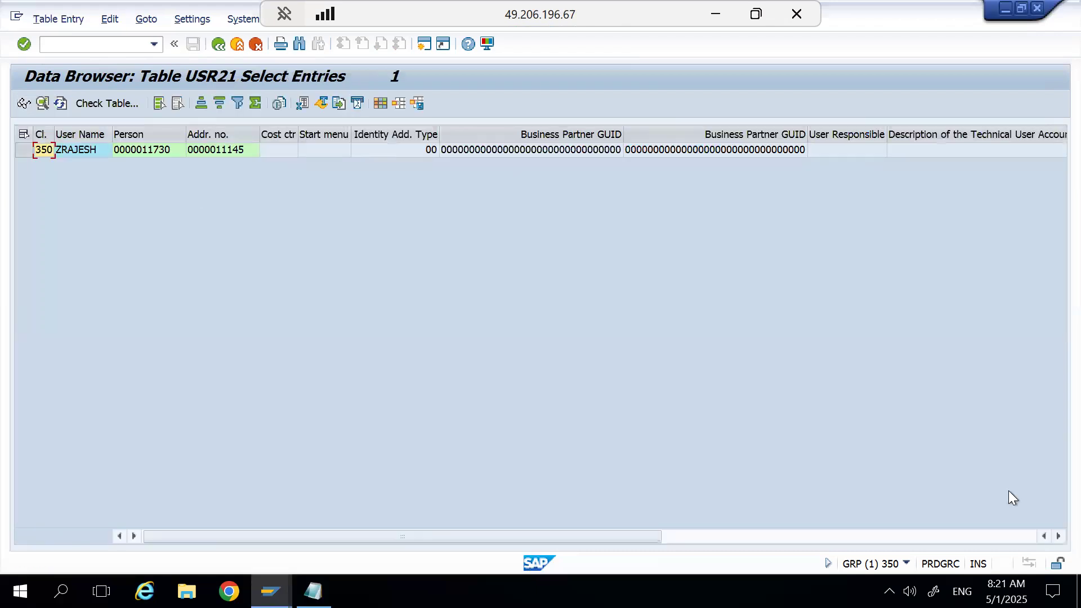
left_click(1058, 536)
left_click(1058, 536)
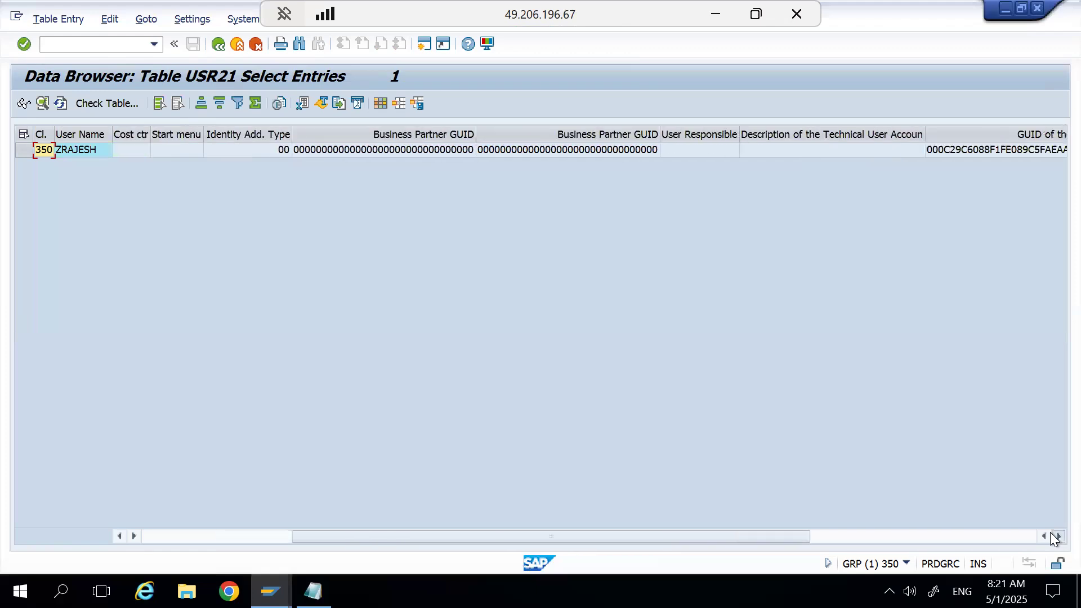
left_click(1058, 536)
left_click(1059, 536)
left_click(1058, 536)
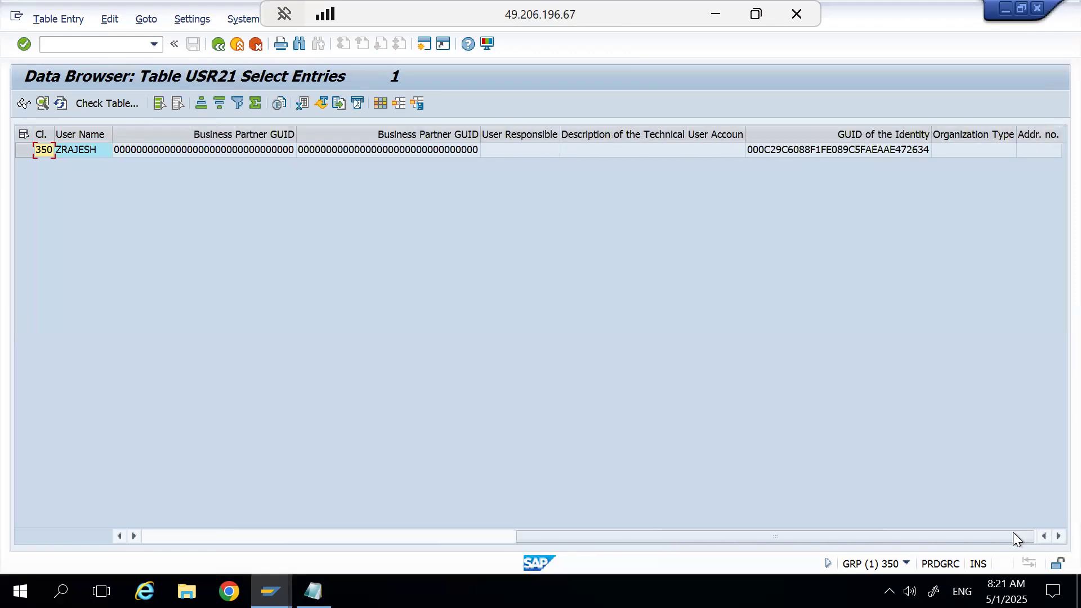
left_click(1045, 536)
left_click(1045, 536)
left_click(1044, 536)
left_click(1045, 536)
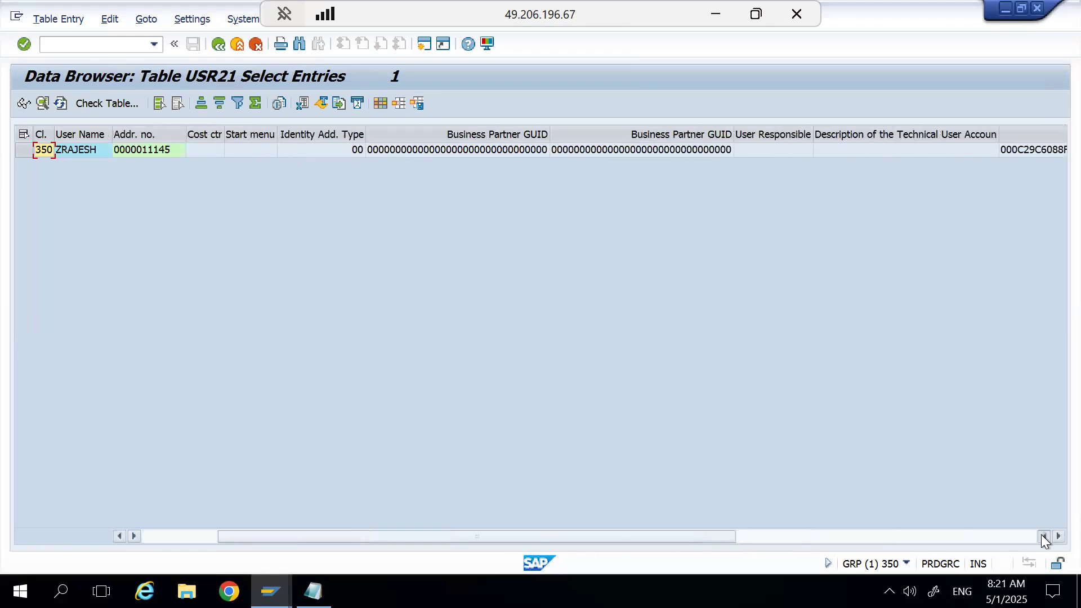
left_click(1045, 536)
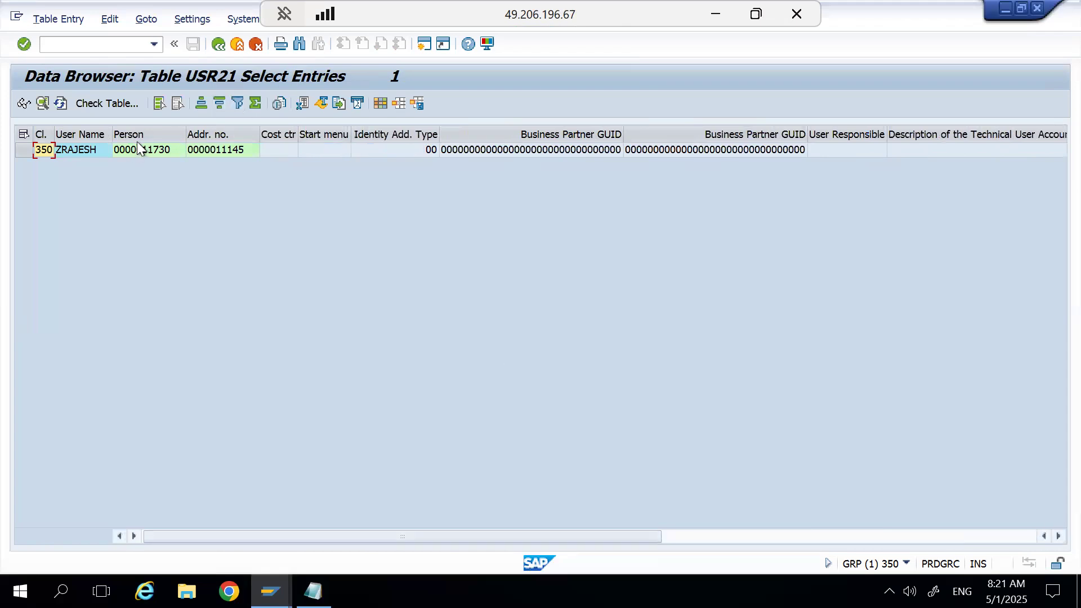
Leave the Data Browser and start Role Maintenance with the transaction command /npfcg.
left_click(220, 45)
left_click(222, 45)
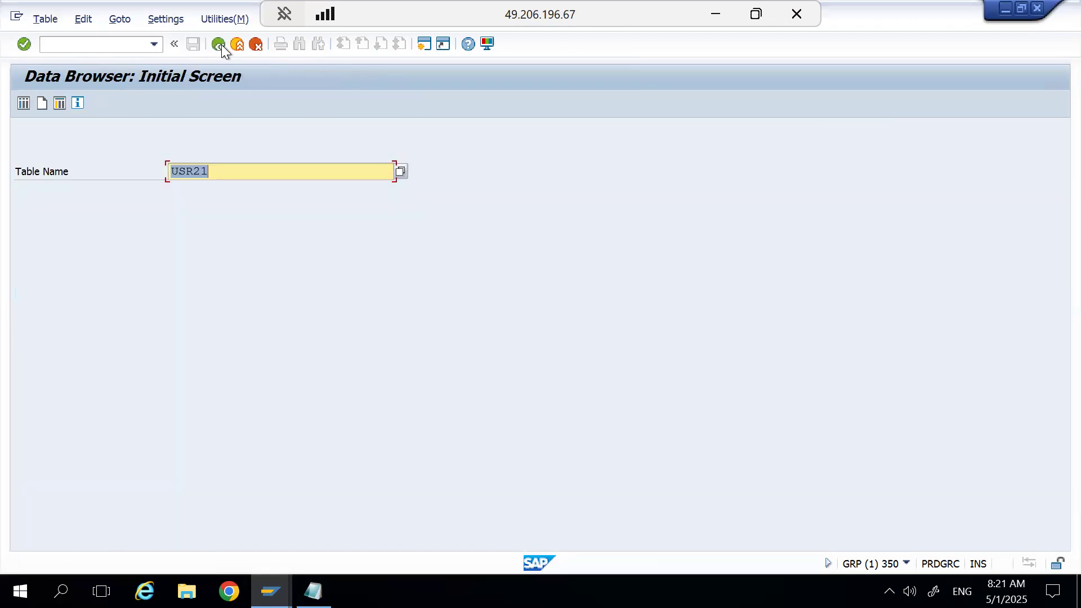
left_click(221, 45)
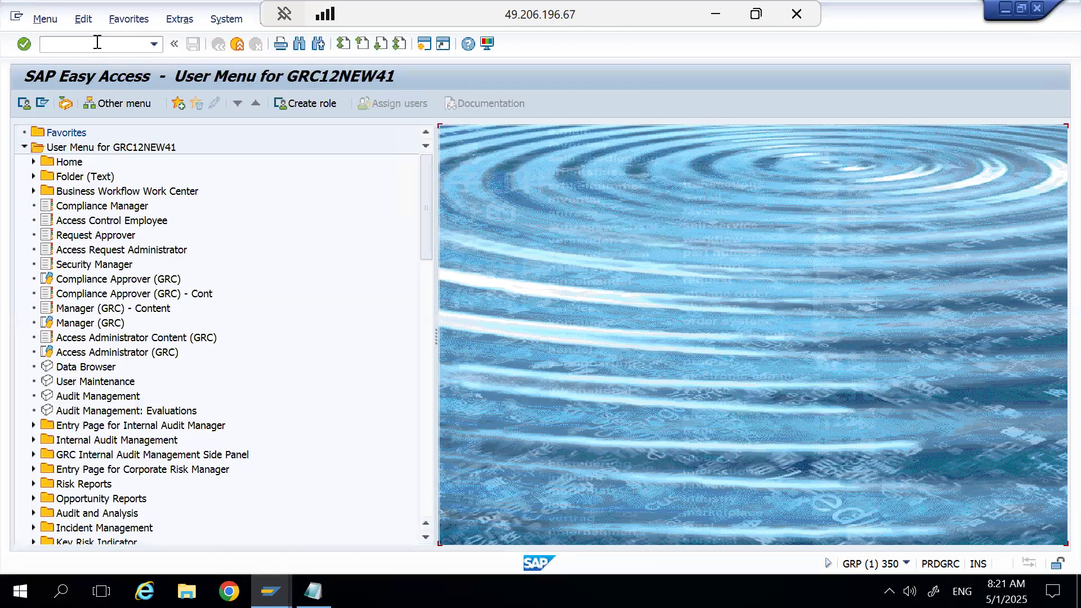
type("/opfcg")
key("BackSpace")
key("BackSpace")
key("BackSpace")
key("BackSpace")
key("BackSpace")
type("npfcg")
key("Return")
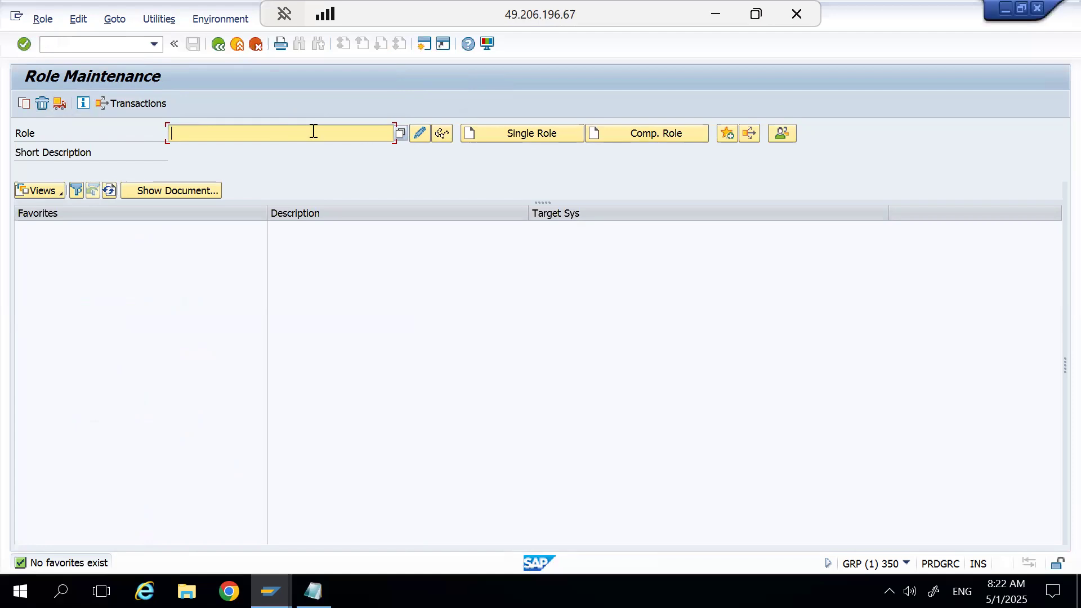
Start creating a single role named Z_Test and decline to cancel its processing.
type("Z")
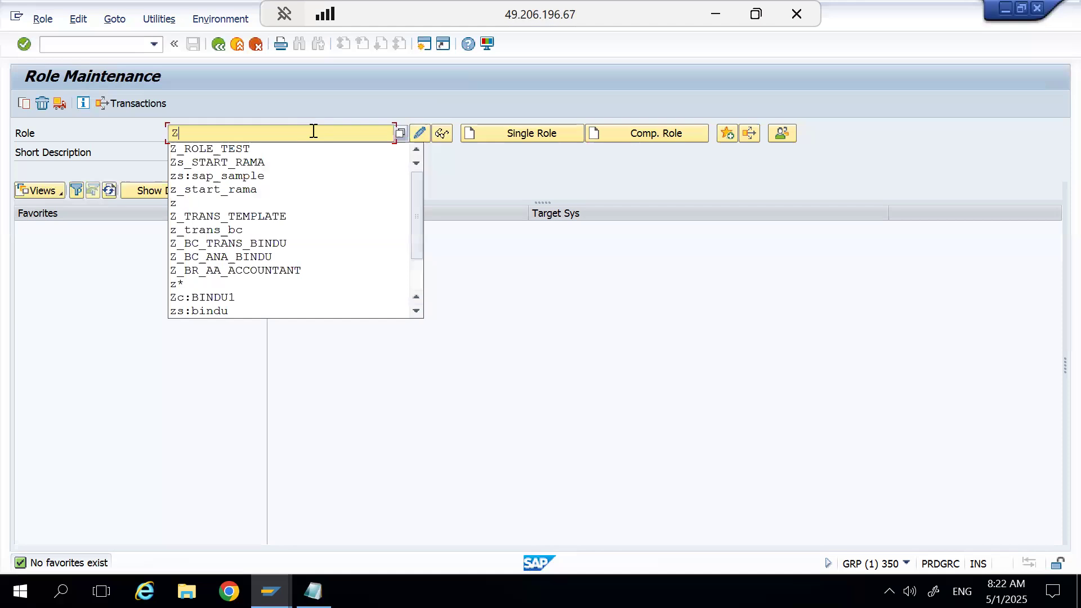
type("_Test")
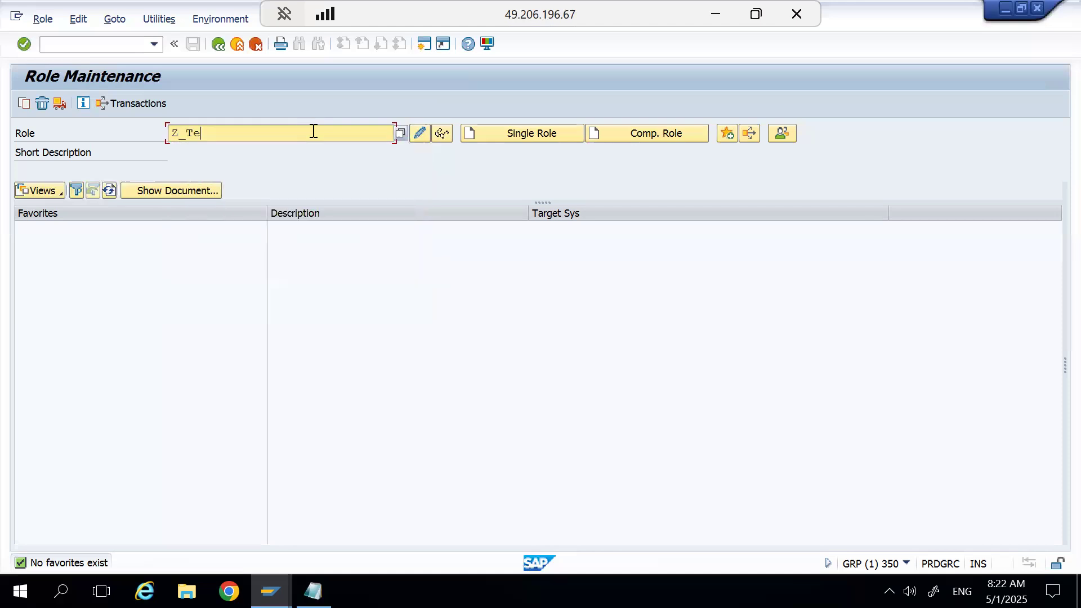
left_click(505, 132)
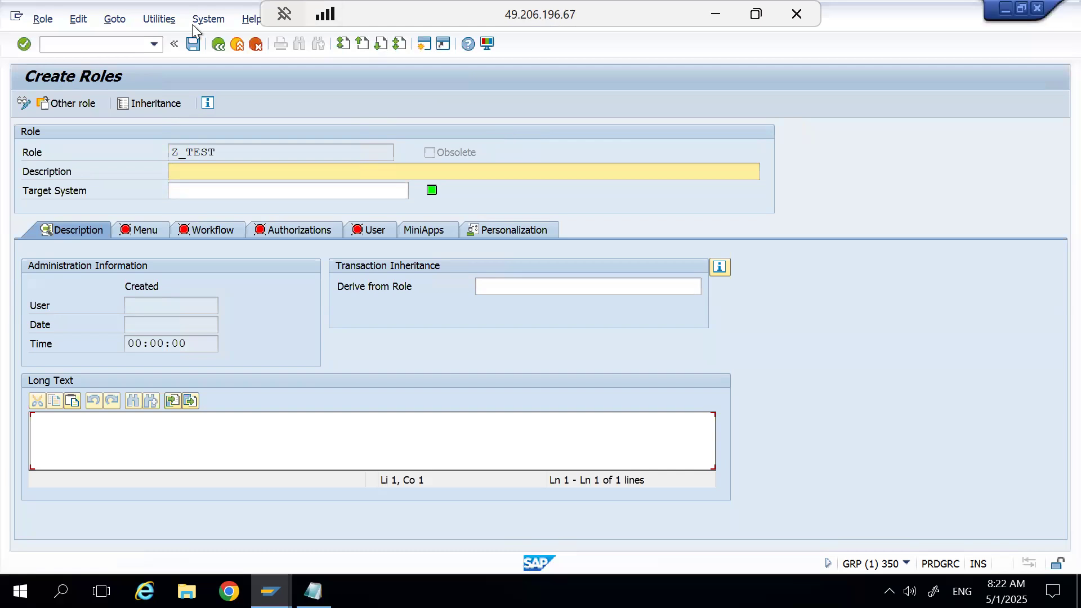
left_click(217, 45)
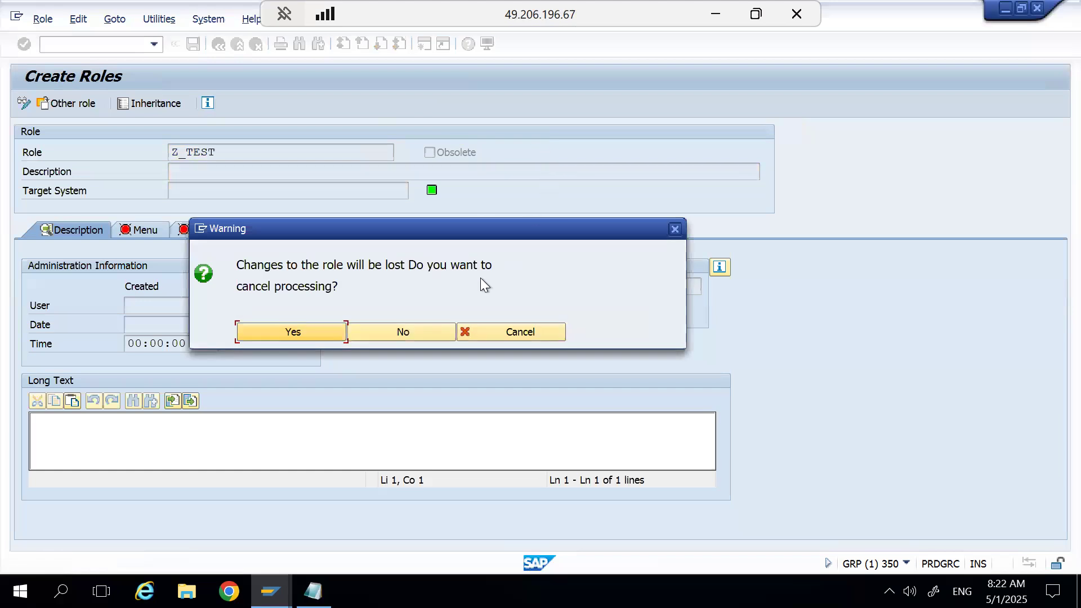
left_click(427, 331)
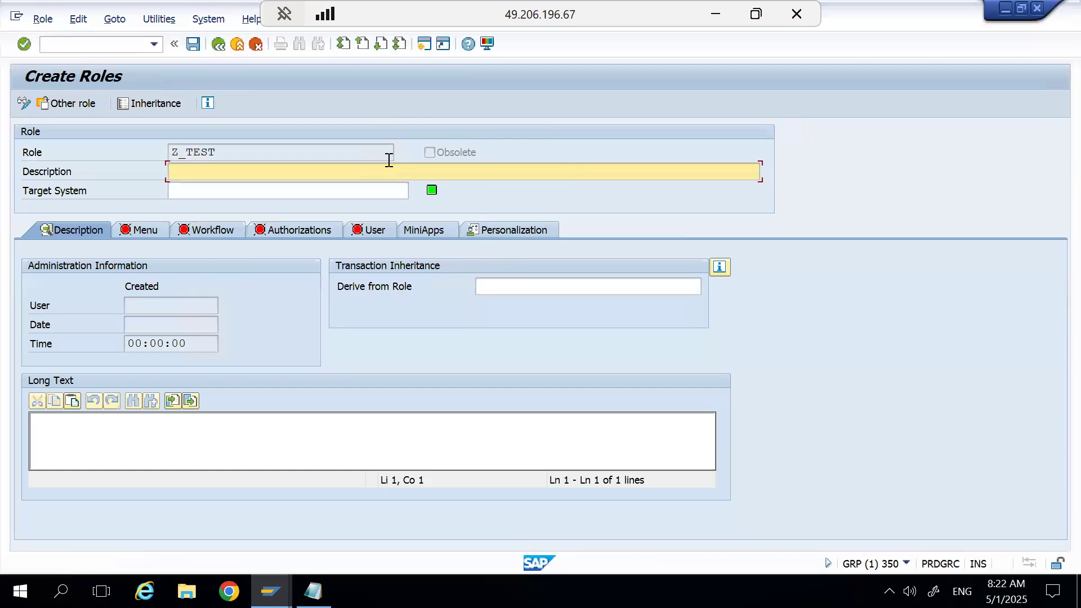
Cancel the unsaved creation of role Z_TEST and return to the Role Maintenance initial screen.
left_click(217, 45)
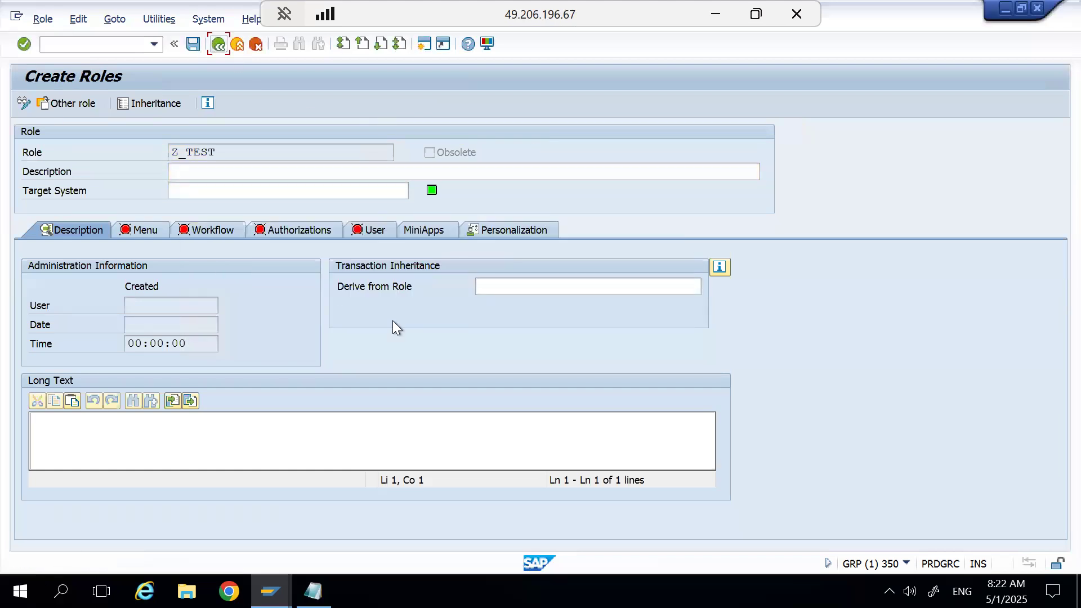
left_click(217, 45)
left_click(309, 332)
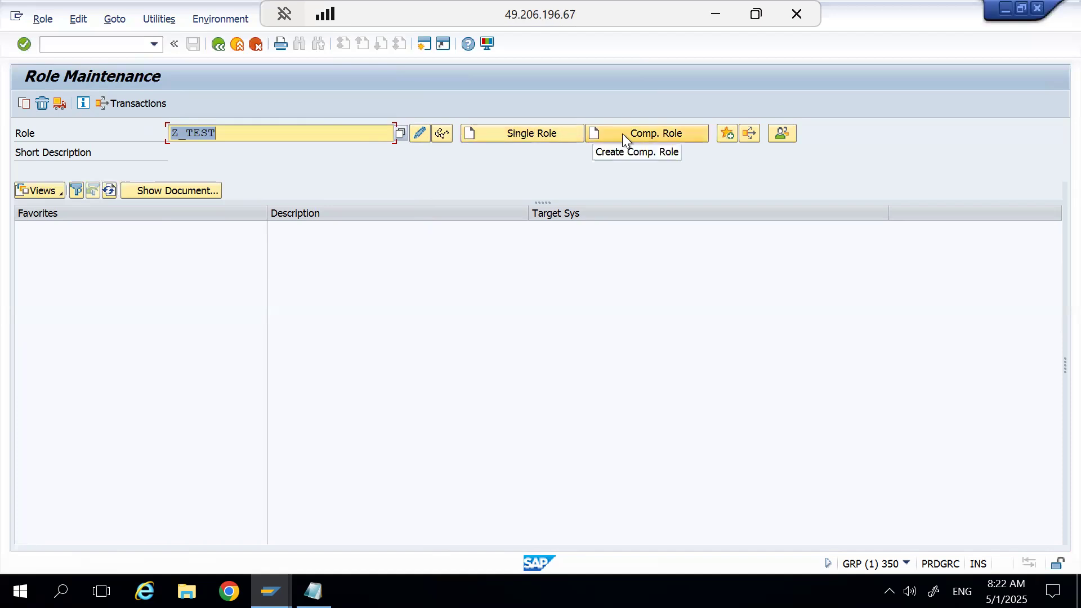
Create the single role Z_TEST with the description "test" and save it while opening its menu definition.
left_click(260, 133)
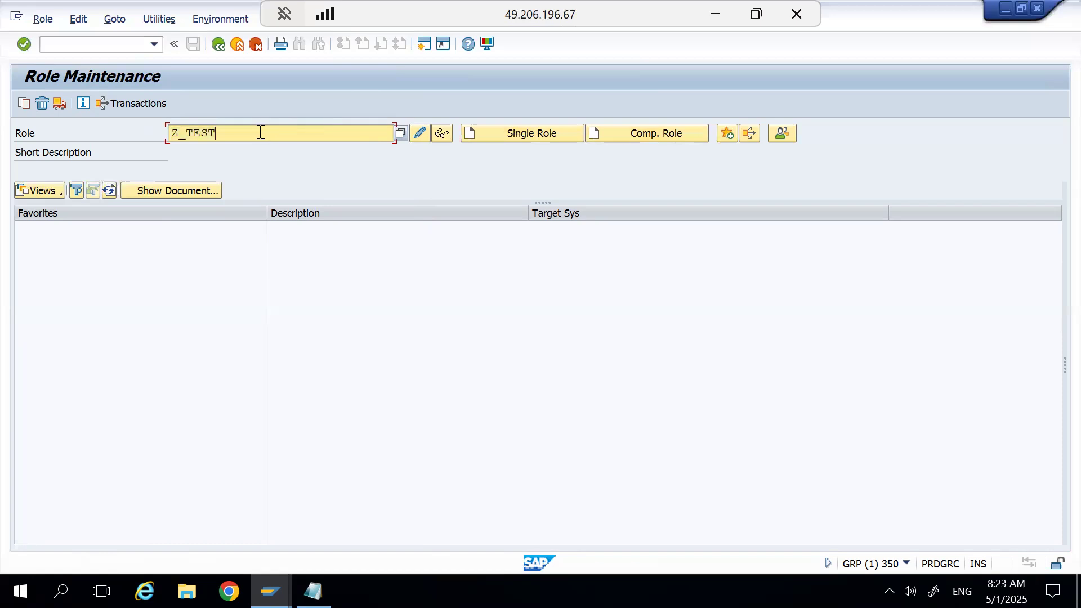
left_click(484, 133)
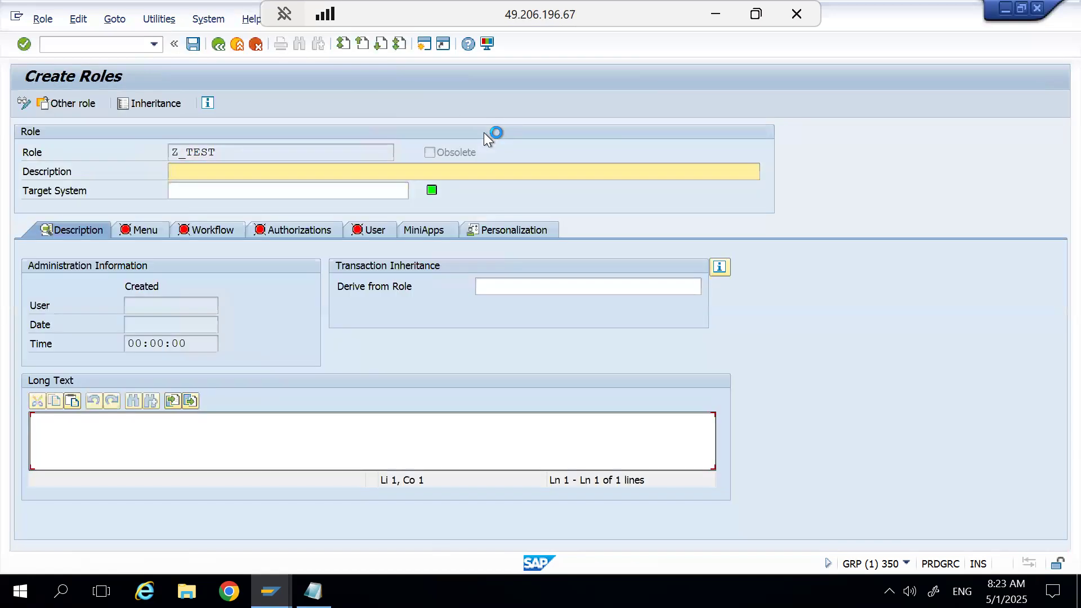
type("test")
left_click(153, 229)
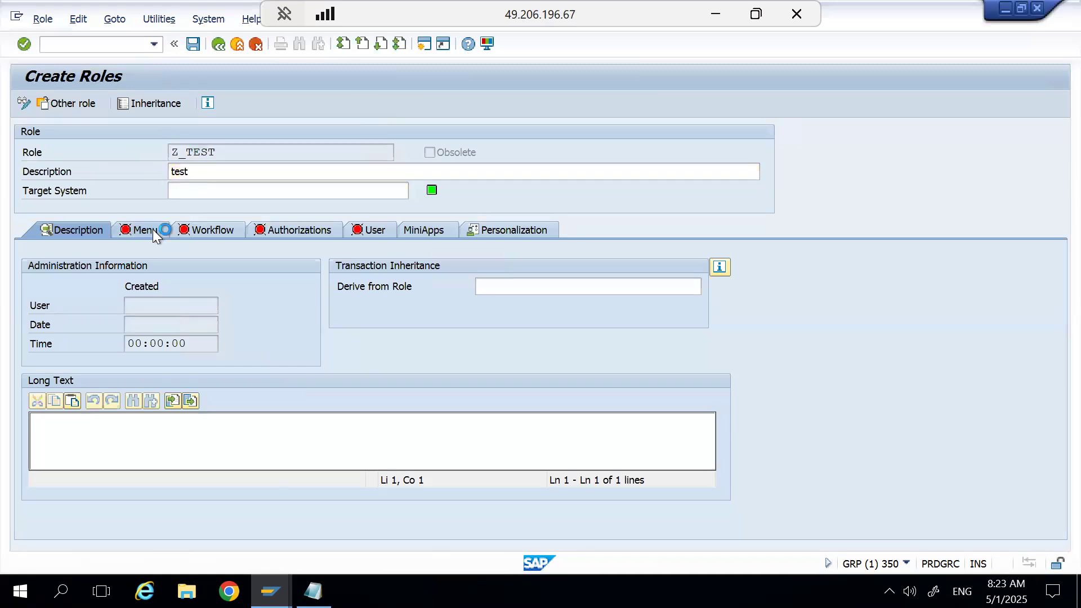
left_click(281, 337)
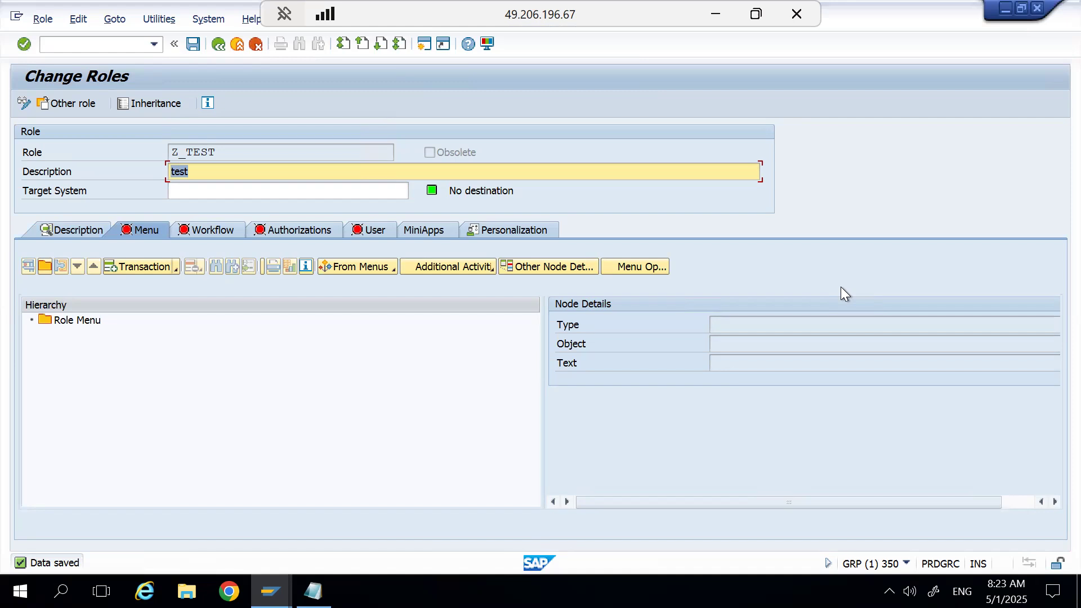
Assign transaction SU01 to the menu of role Z_TEST.
left_click(140, 265)
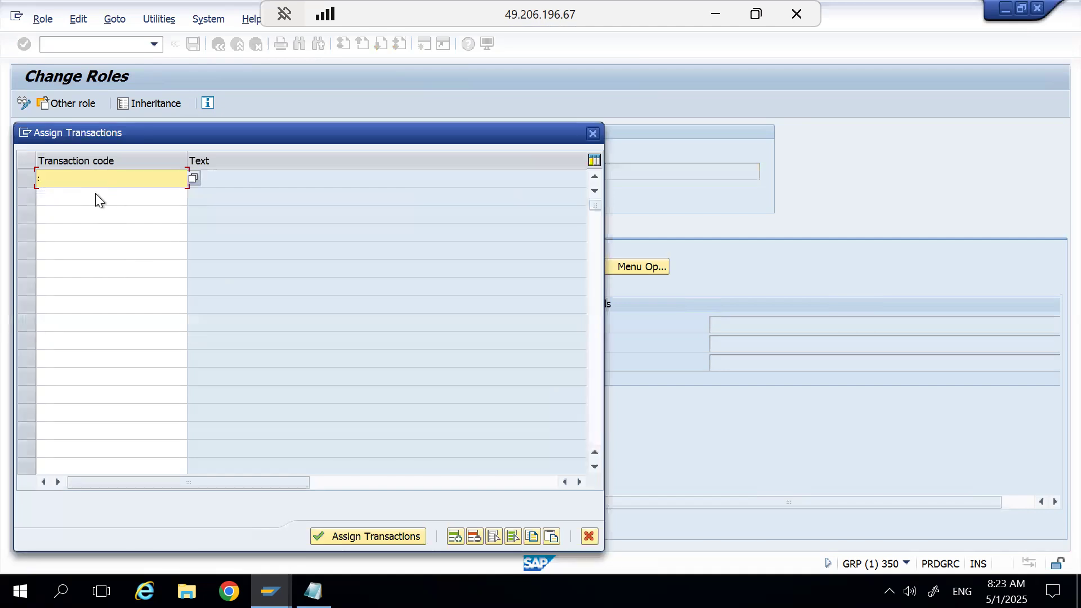
type("su01")
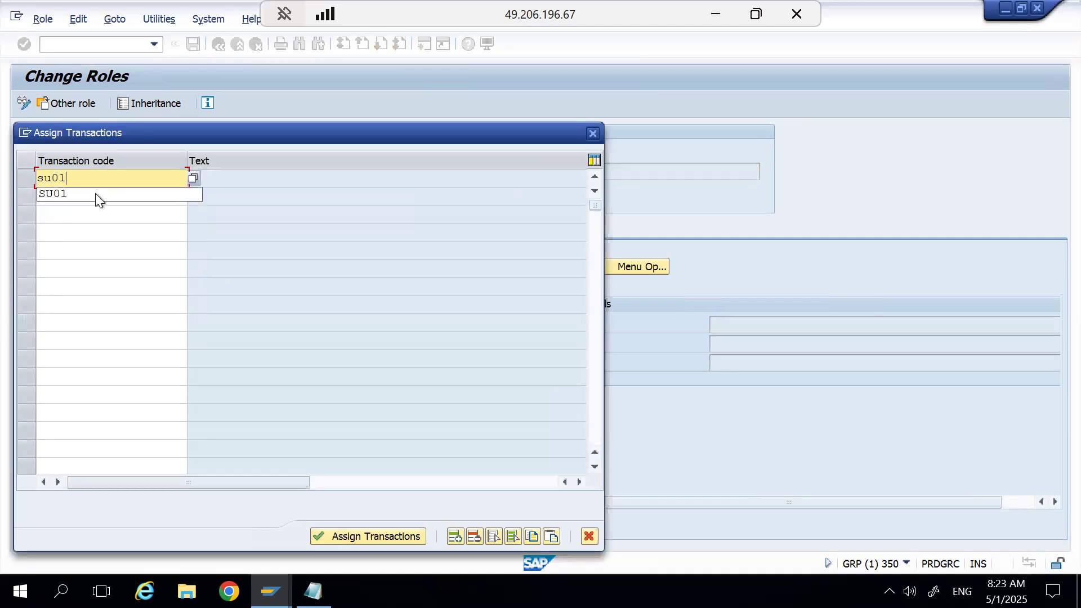
left_click(96, 194)
key("Return")
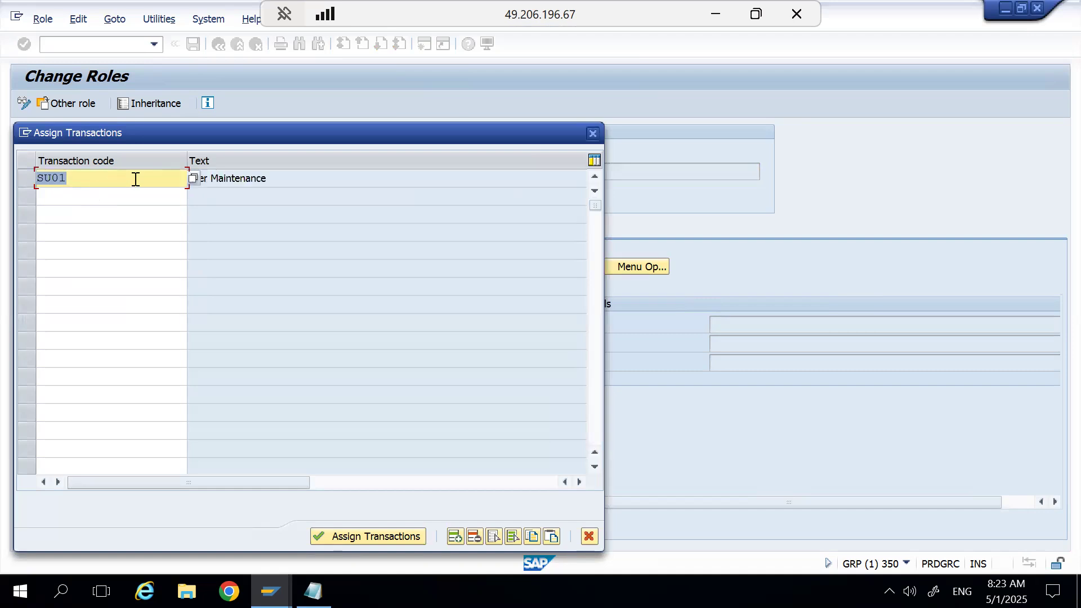
left_click_drag(216, 138, 563, 193)
left_click_drag(592, 151, 576, 109)
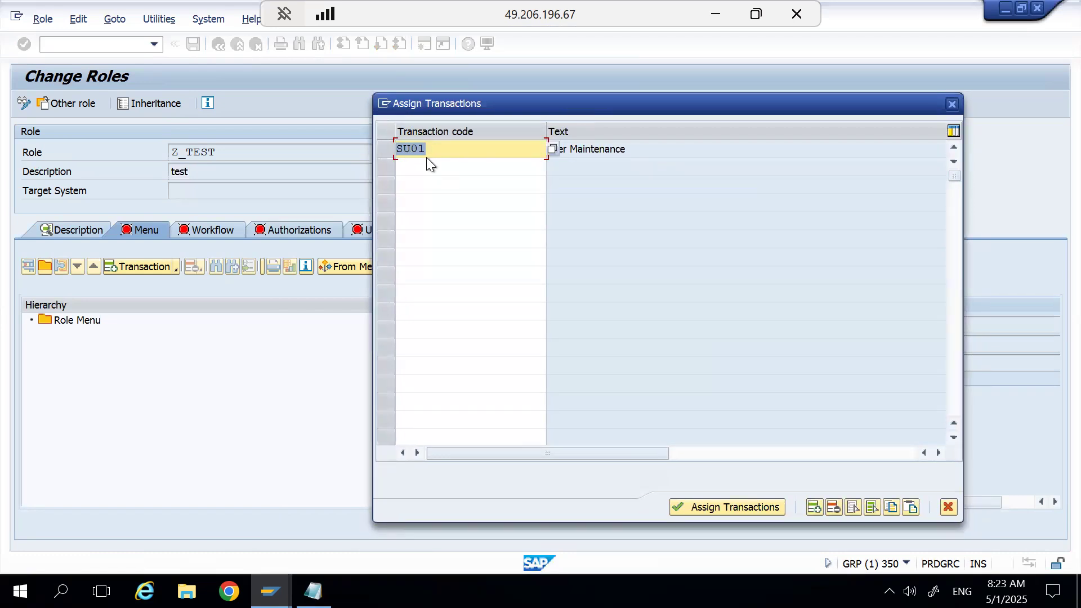
left_click(711, 510)
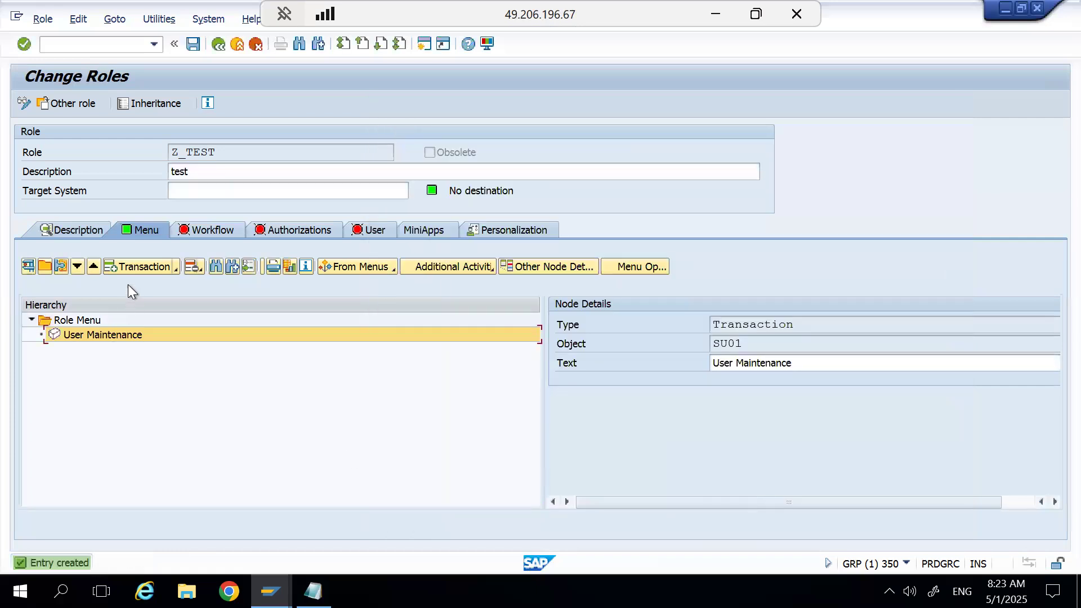
left_click(141, 265)
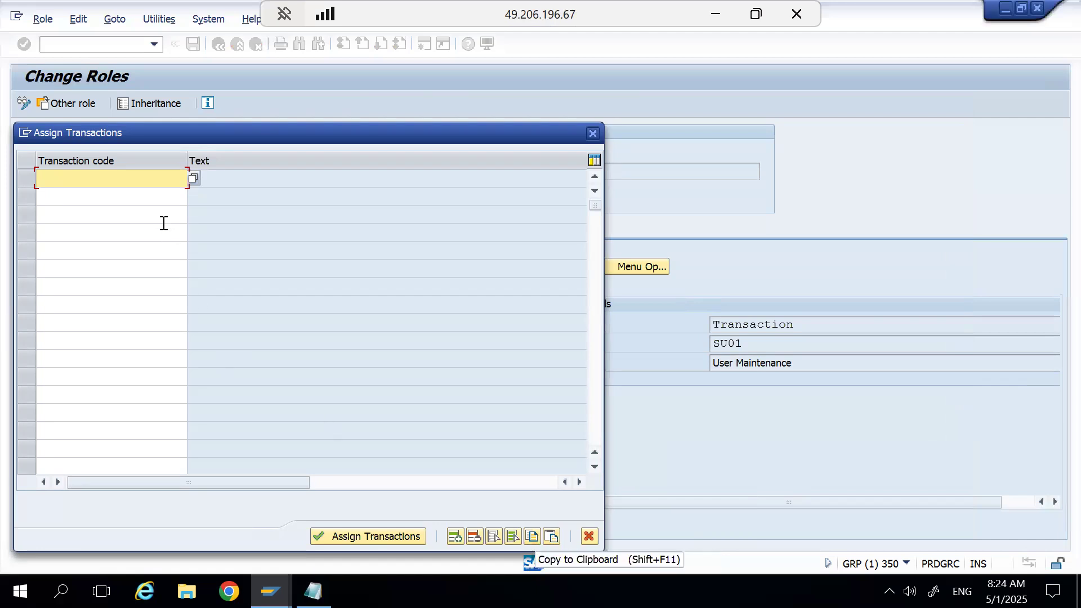
left_click(360, 535)
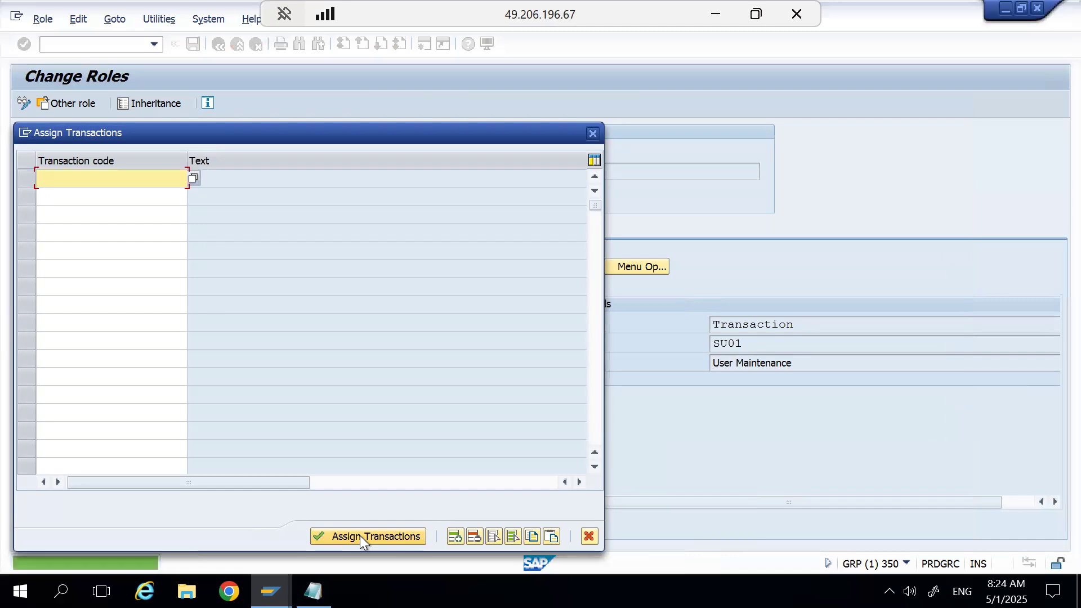
left_click(589, 536)
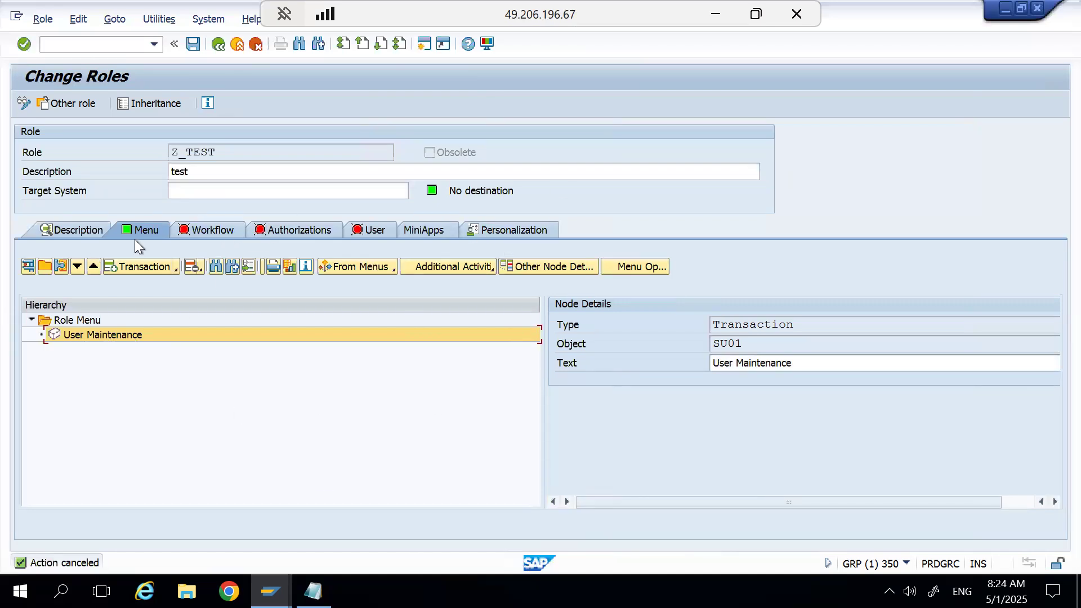
Review the role's administration information and long text area, and return to its menu.
left_click(66, 234)
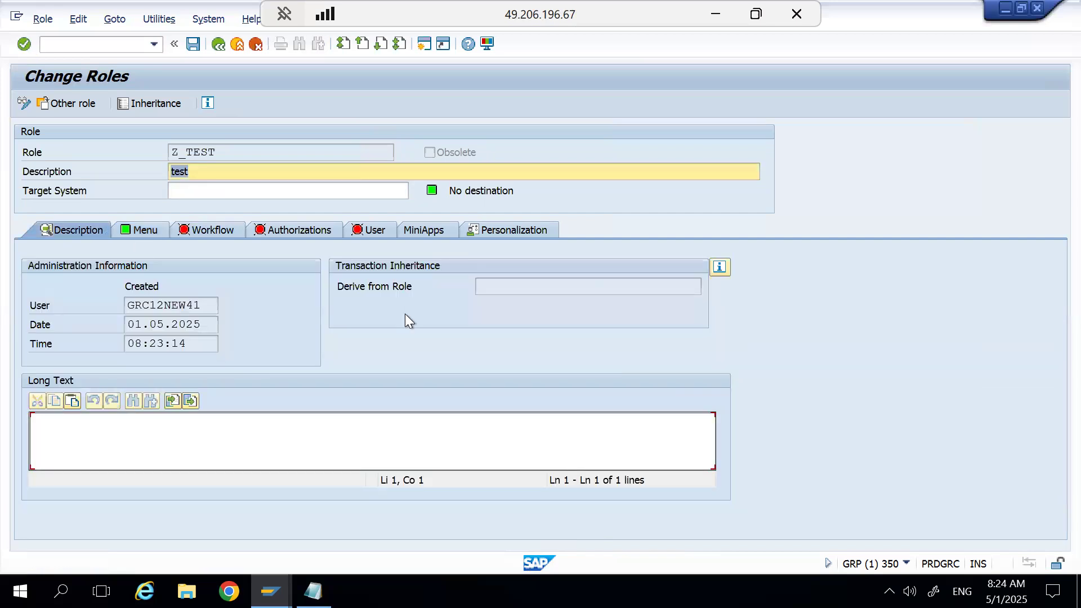
left_click(70, 433)
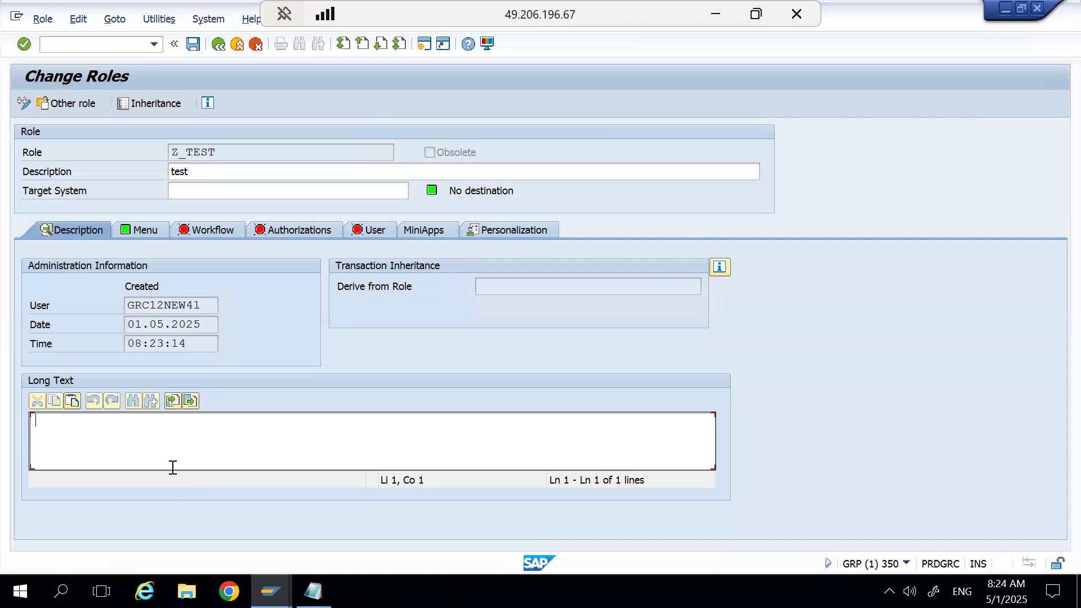
left_click(151, 231)
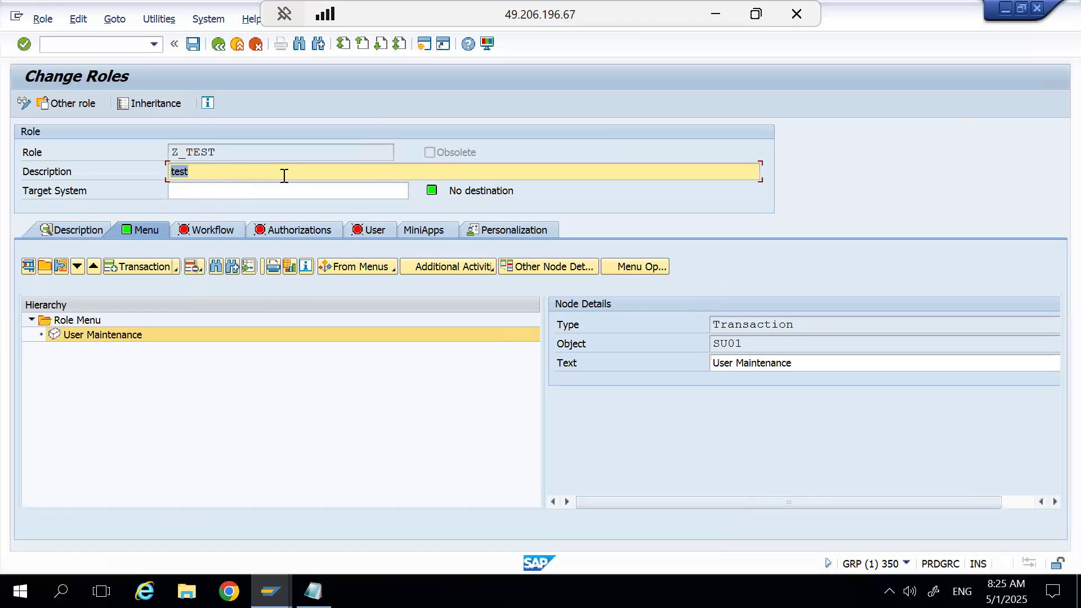
Open the role's authorization data for changing, saving the role and acknowledging the Profile Generator note.
left_click(279, 232)
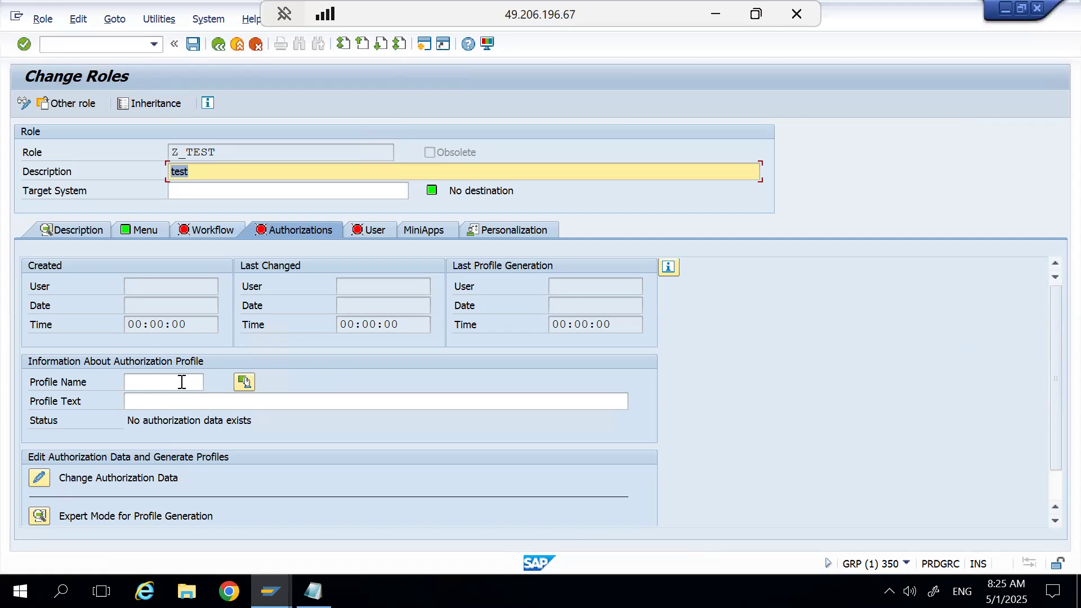
left_click(40, 480)
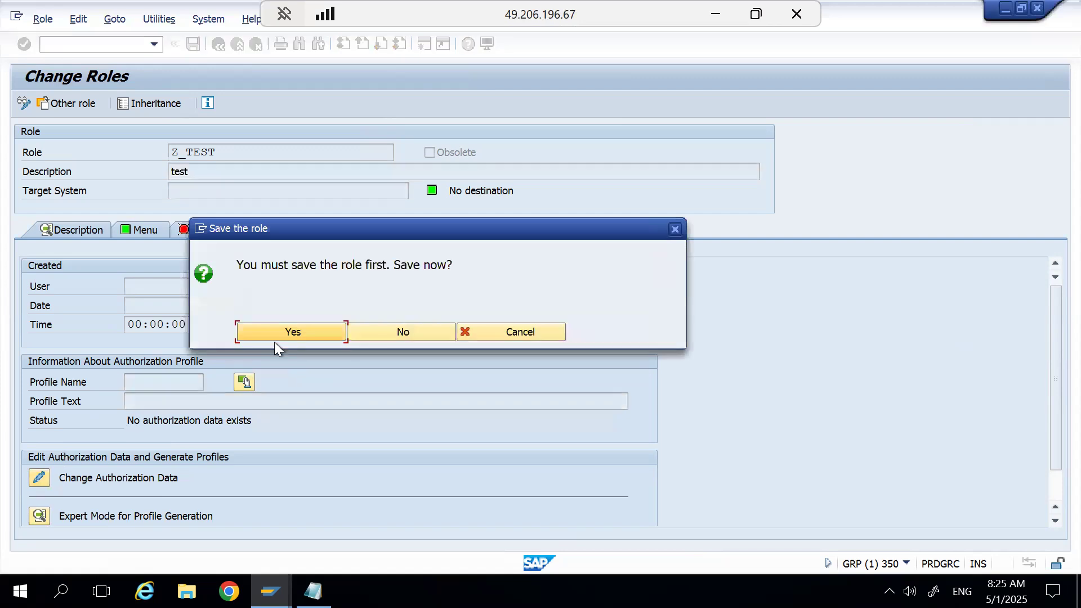
left_click(282, 333)
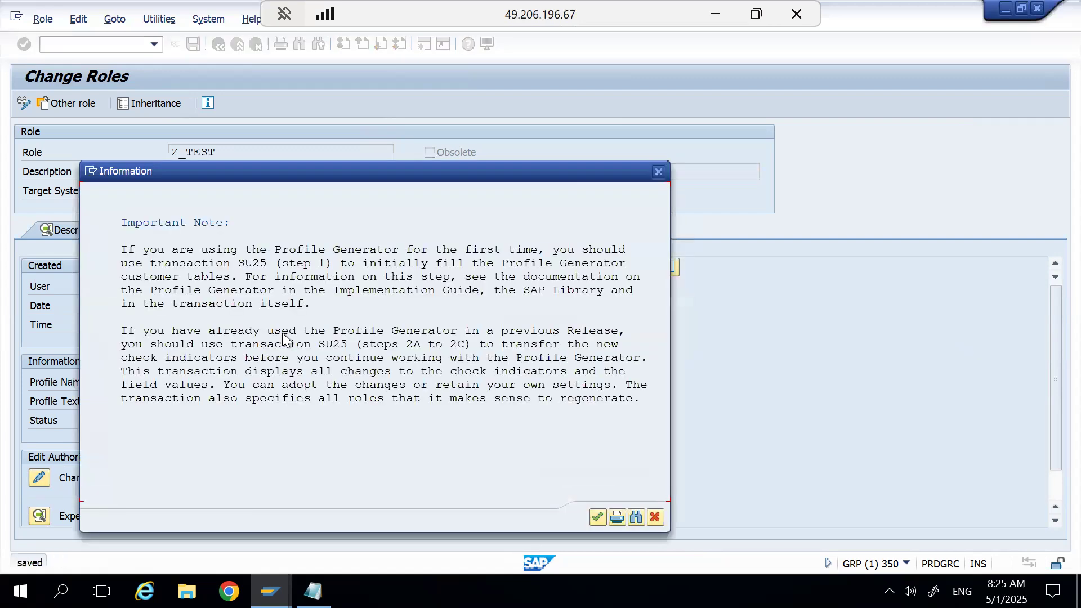
left_click(597, 517)
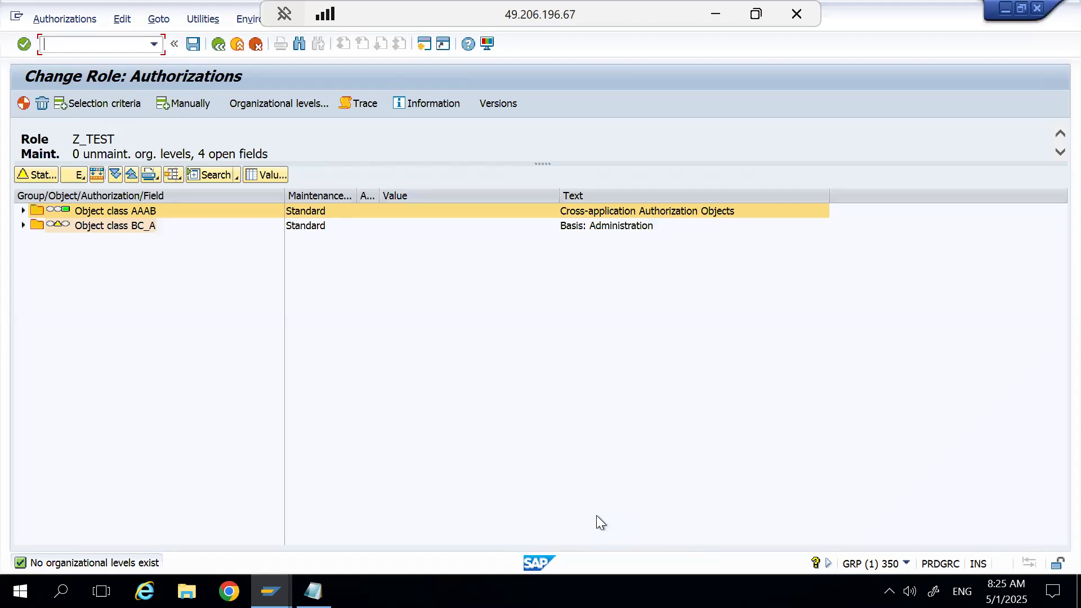
Expand object classes AAAB and BC_A, including the authorization fields of S_USER_AGR and S_USER_GRP.
left_click(23, 210)
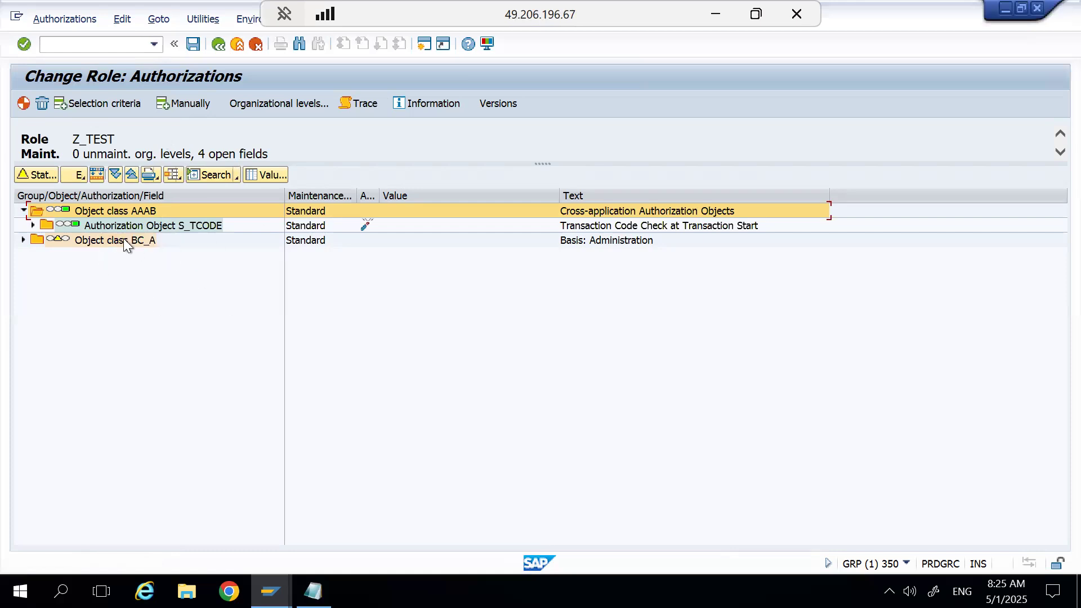
left_click(23, 240)
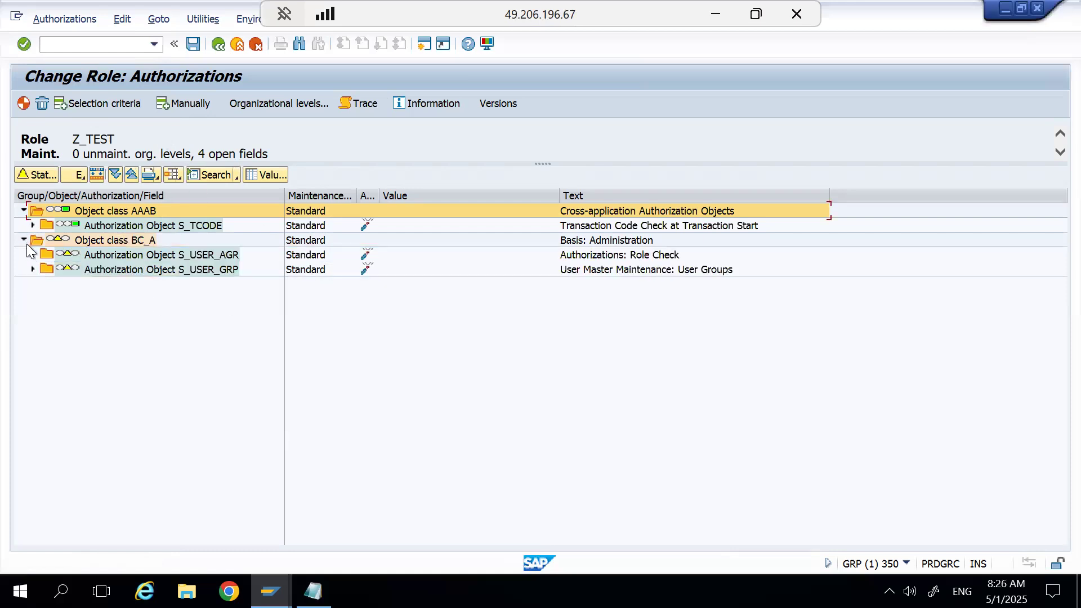
left_click(33, 268)
left_click(32, 255)
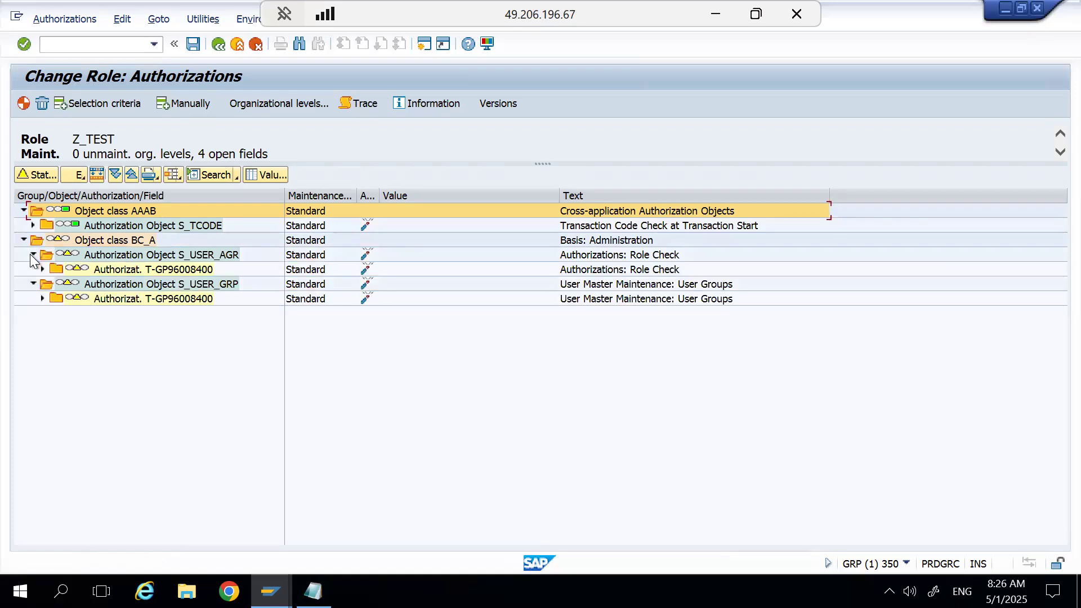
left_click(43, 298)
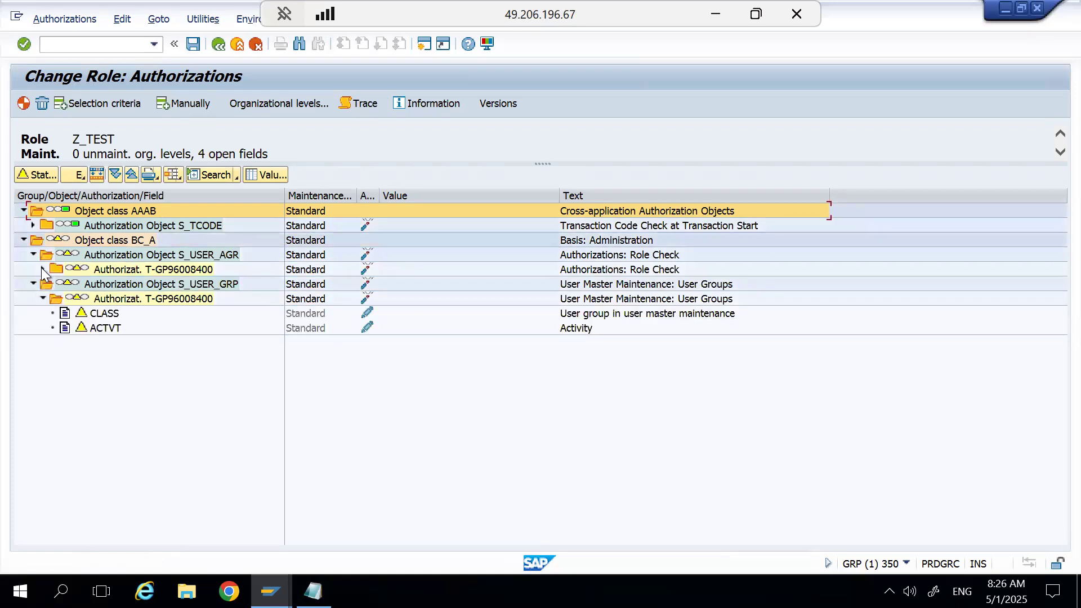
left_click(43, 270)
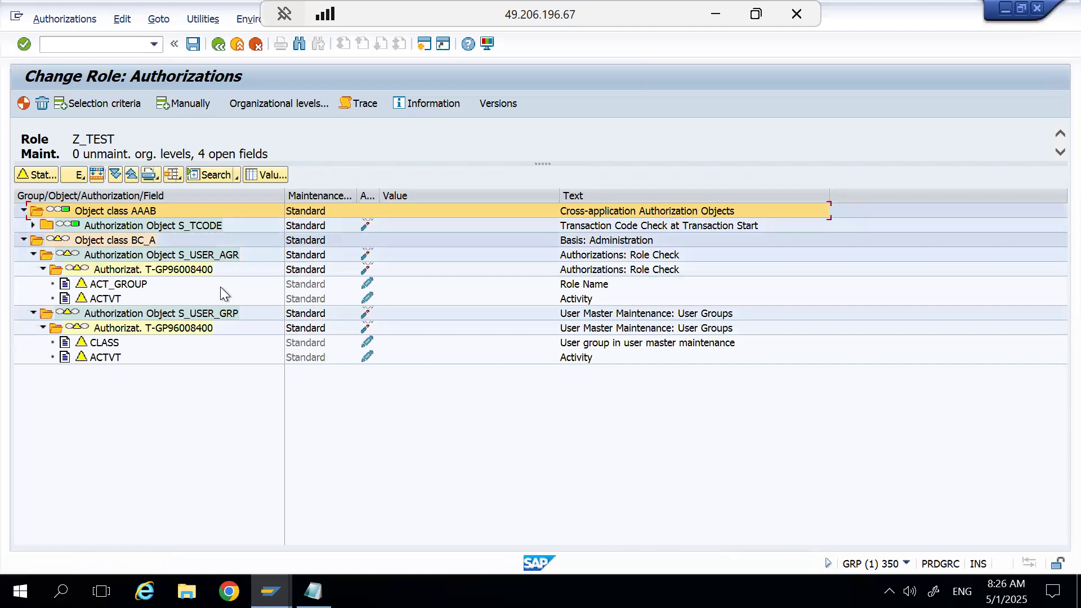
Turn on Show Technical Names in the authorization maintenance user settings and save the settings.
left_click(189, 23)
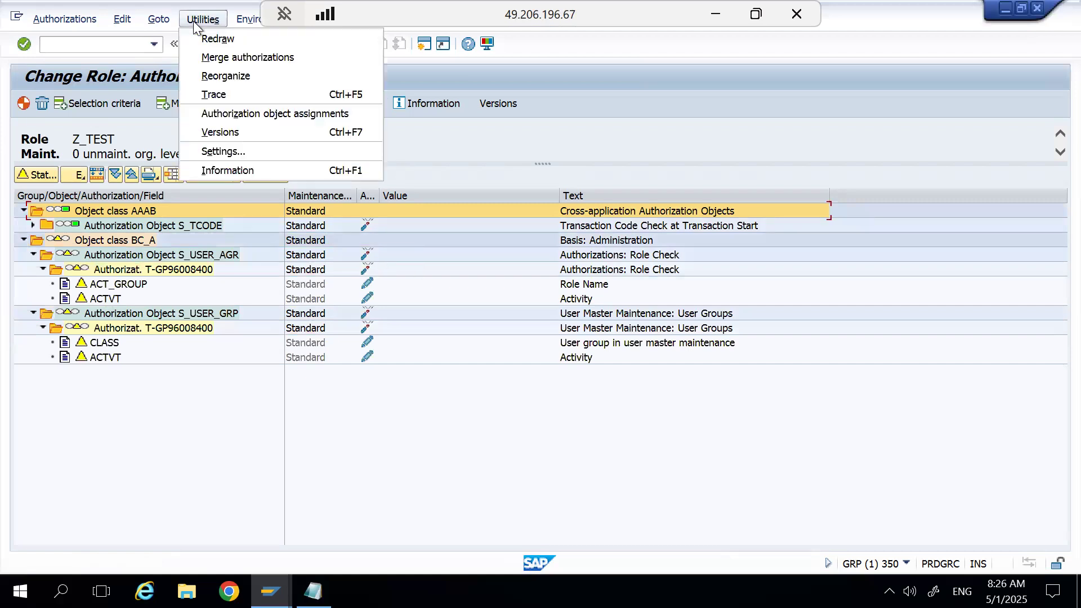
left_click(238, 150)
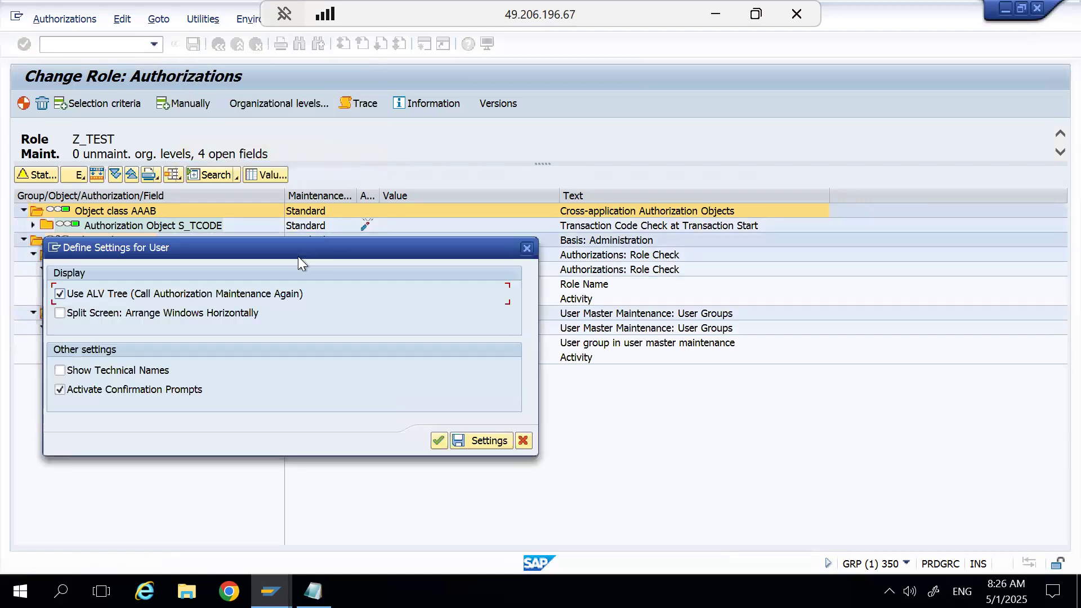
left_click(123, 368)
left_click(461, 439)
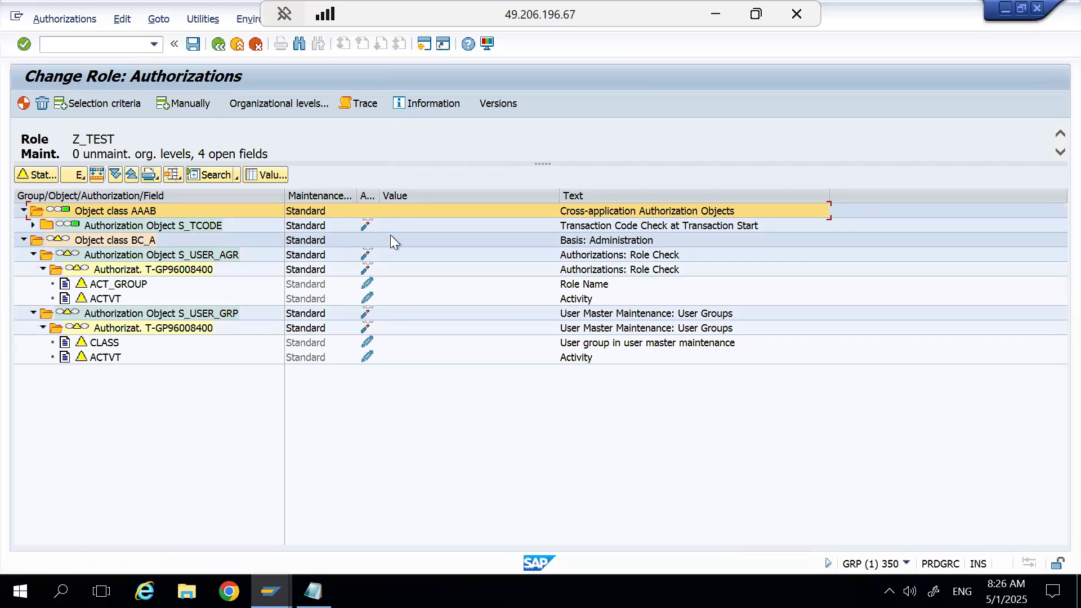
Slightly narrow the column before Value and expand authorization object S_TCODE down to its TCD field.
left_click_drag(380, 197, 377, 200)
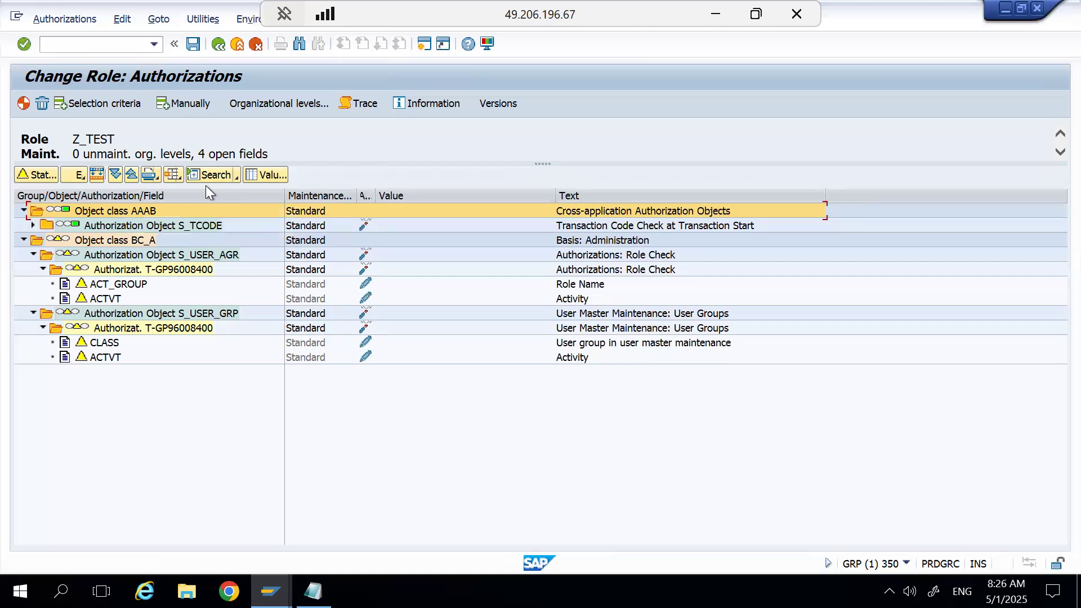
left_click(32, 225)
left_click(42, 240)
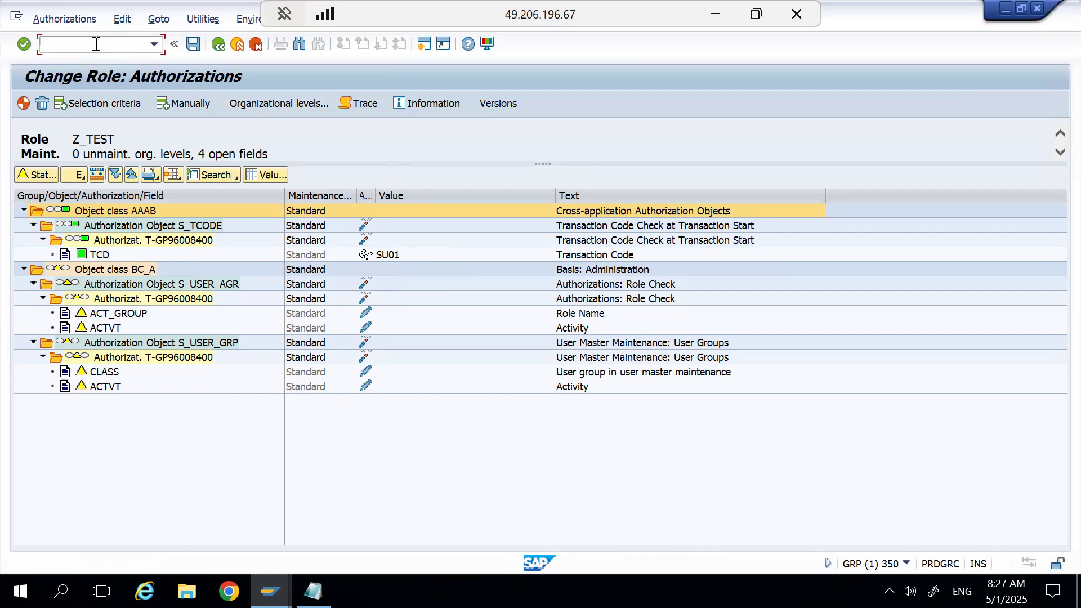
Open SU24 in a new session, display the authorization defaults of transaction SU01 and compare its objects with those in role Z_TEST.
type("/osu24")
key("Return")
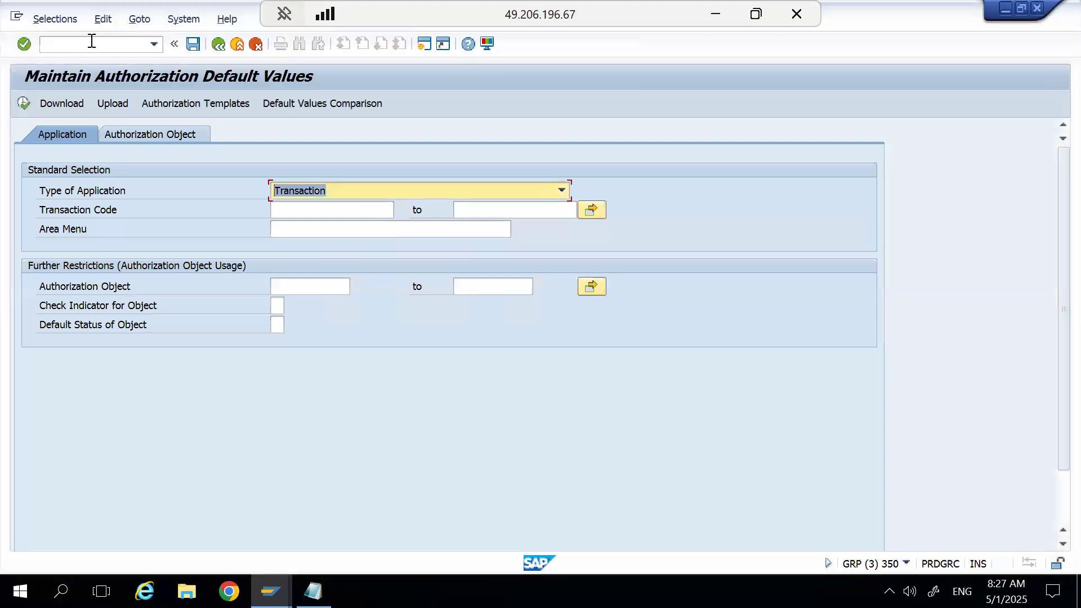
left_click(297, 213)
type("su01")
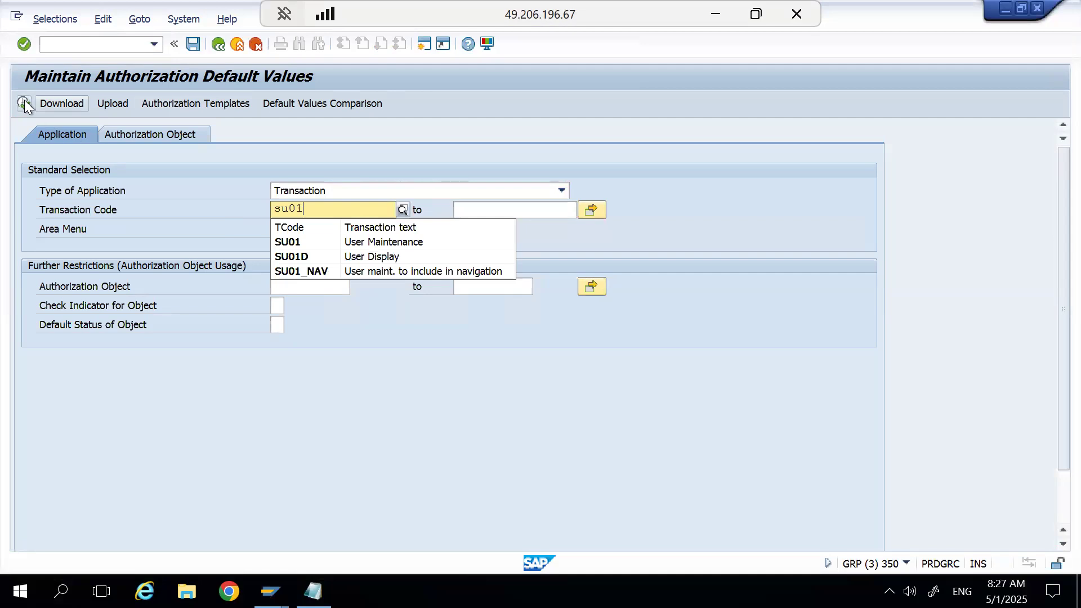
key("Return")
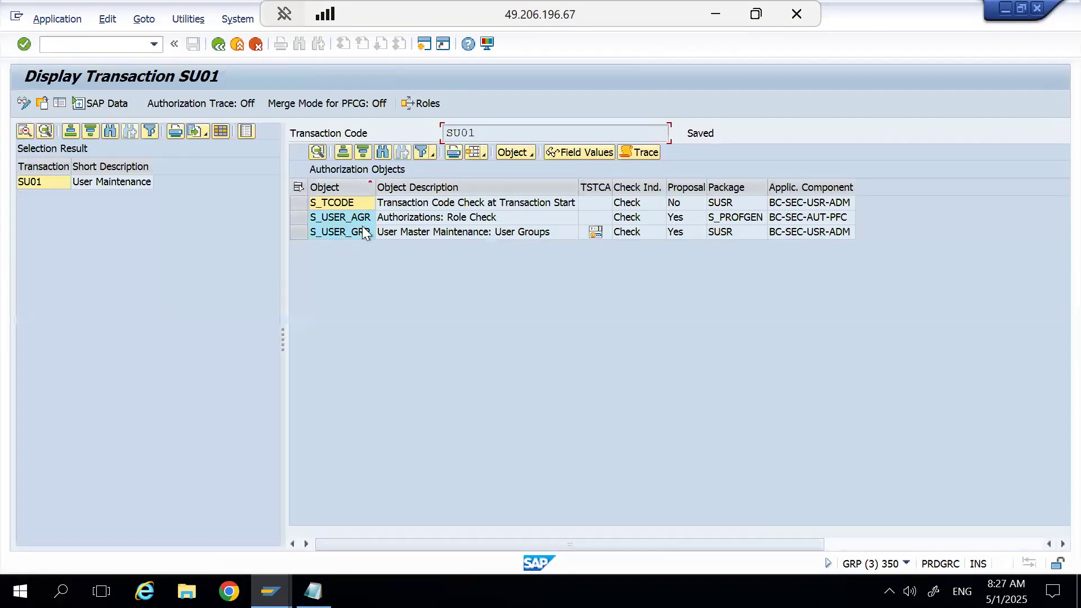
key("alt+Tab")
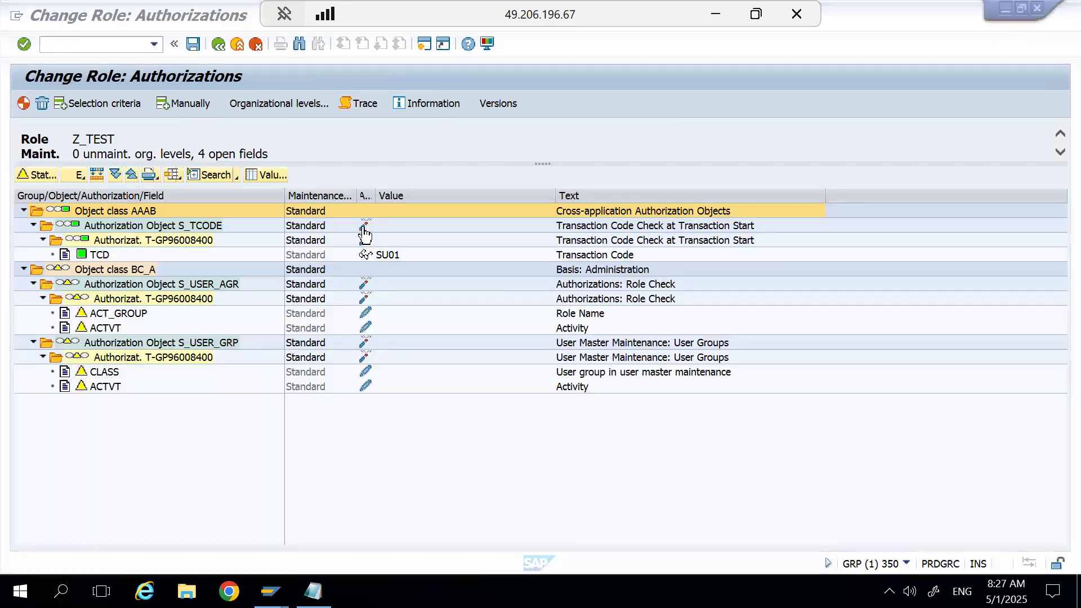
key("alt+Tab")
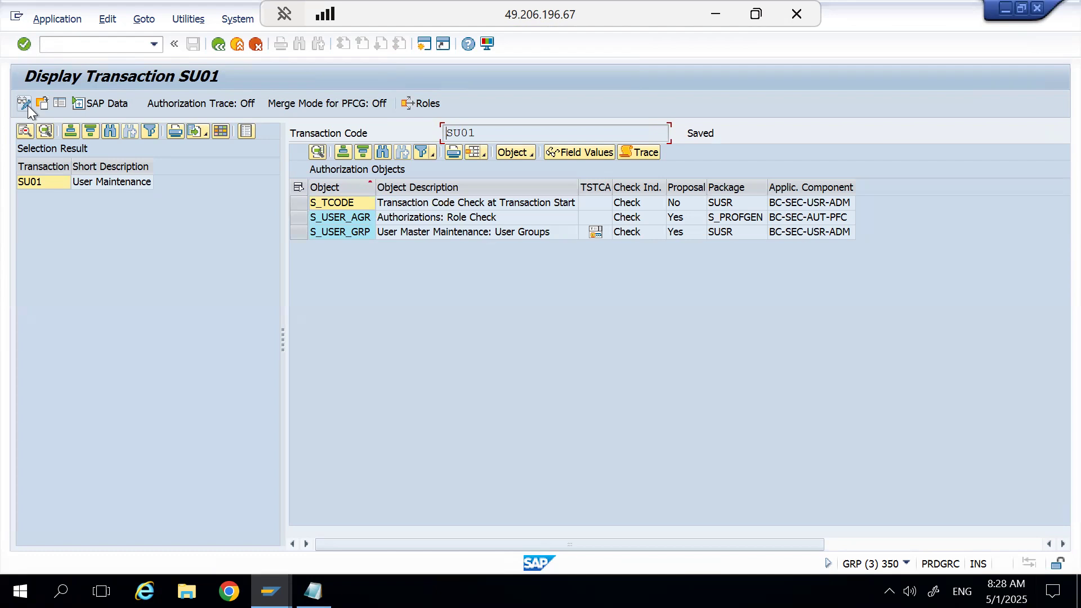
Reopen the SU01 authorization defaults in change mode and look at the option for adding an authorization object.
left_click(217, 46)
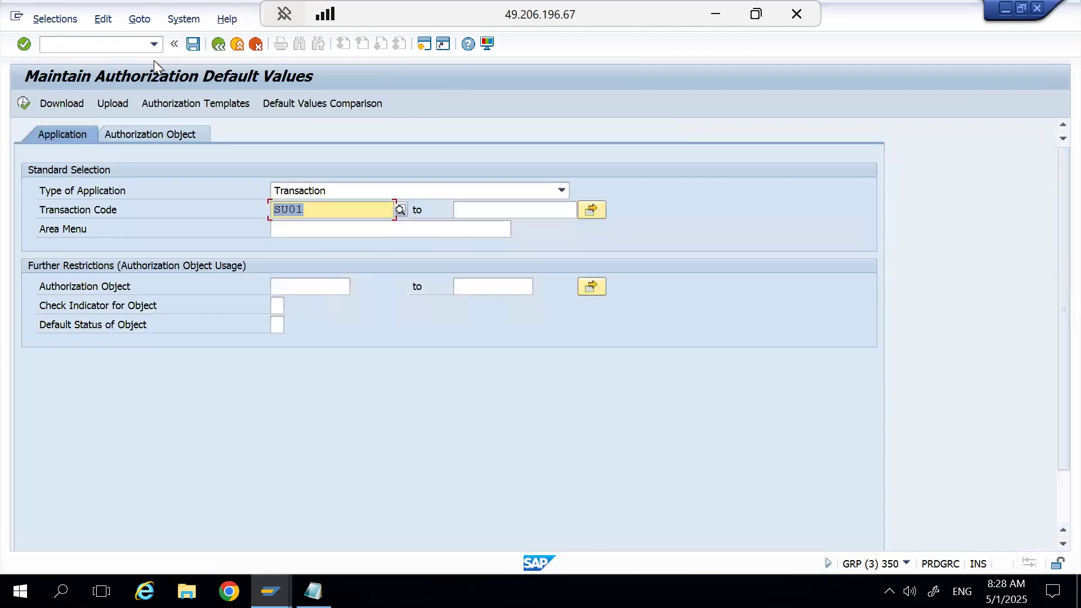
left_click(23, 103)
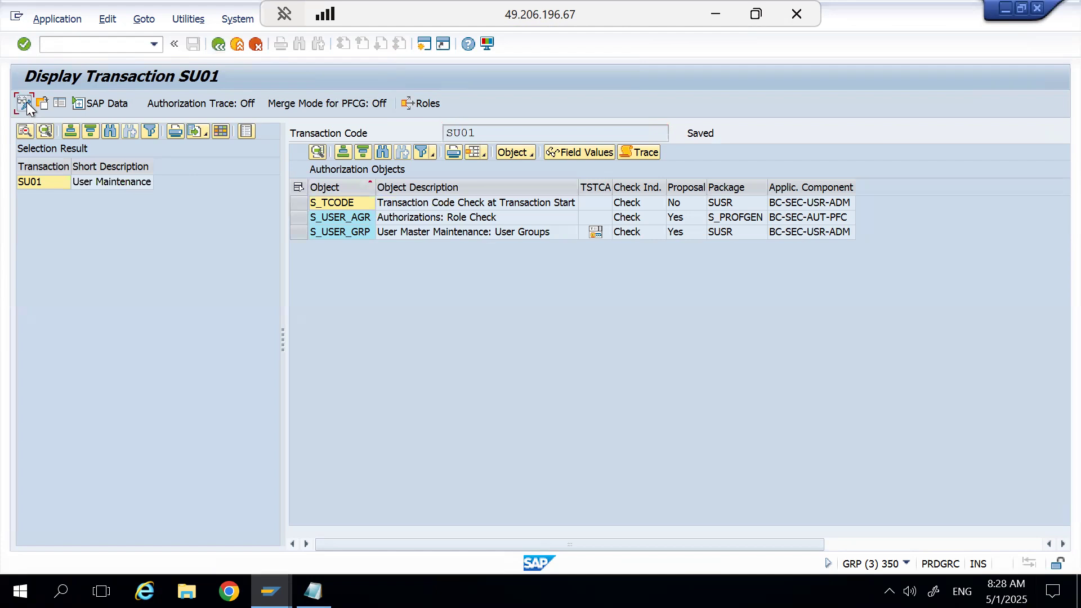
left_click(25, 103)
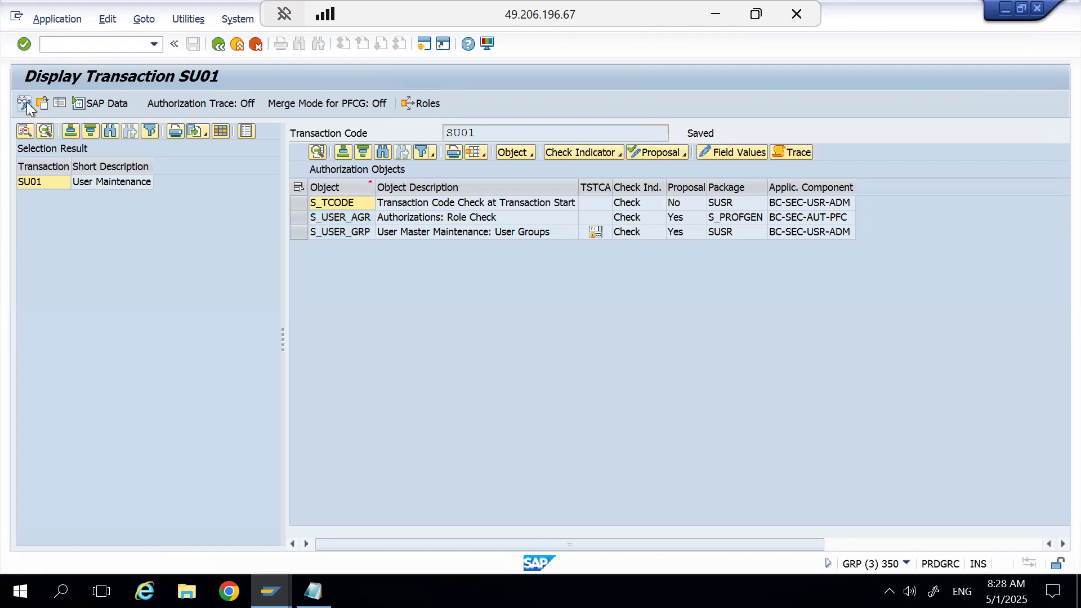
left_click(532, 153)
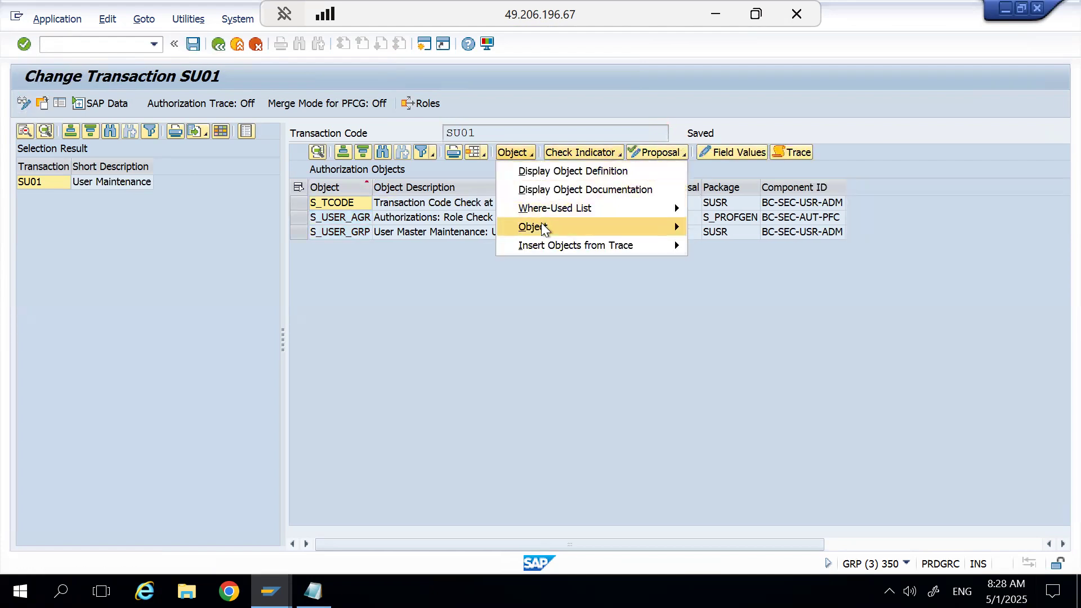
mouse_move(542, 224)
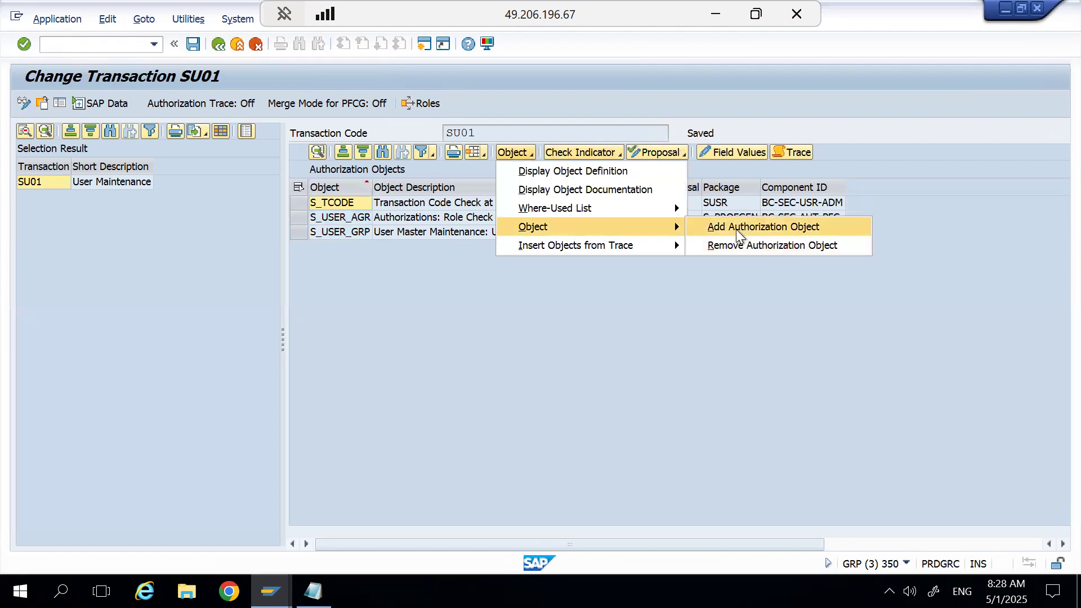
left_click(735, 228)
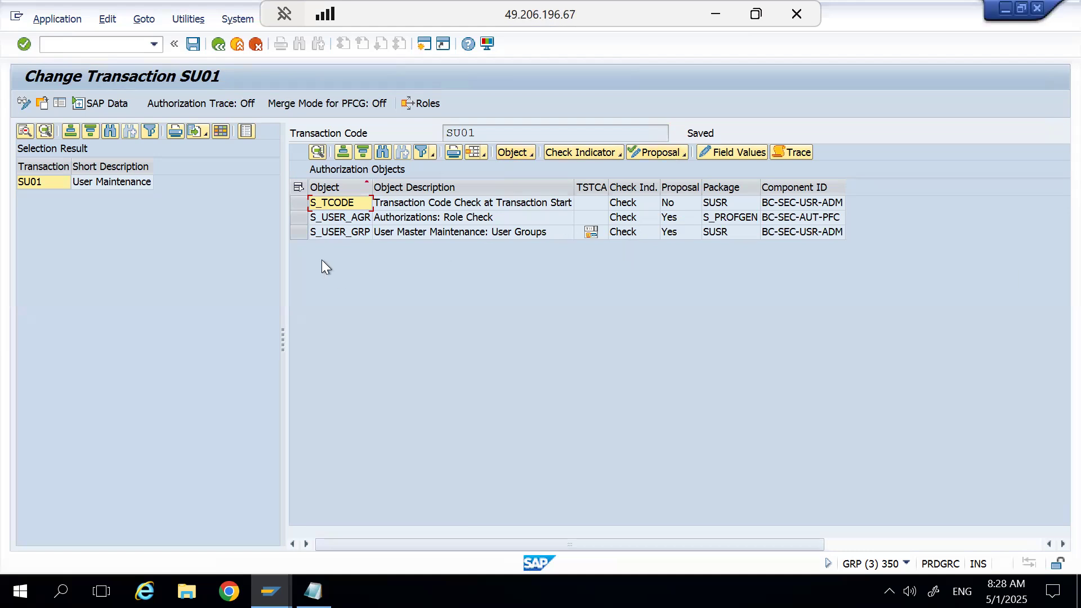
Examine the Proposal status of each SU01 authorization object and compare it with the objects included in role Z_TEST.
left_click(341, 223)
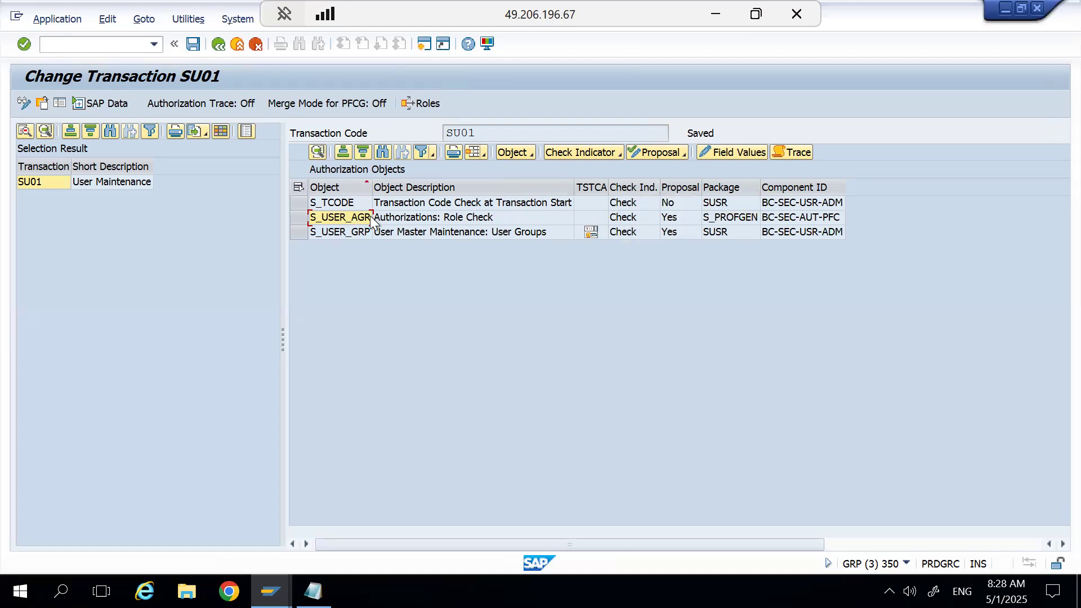
left_click(688, 187)
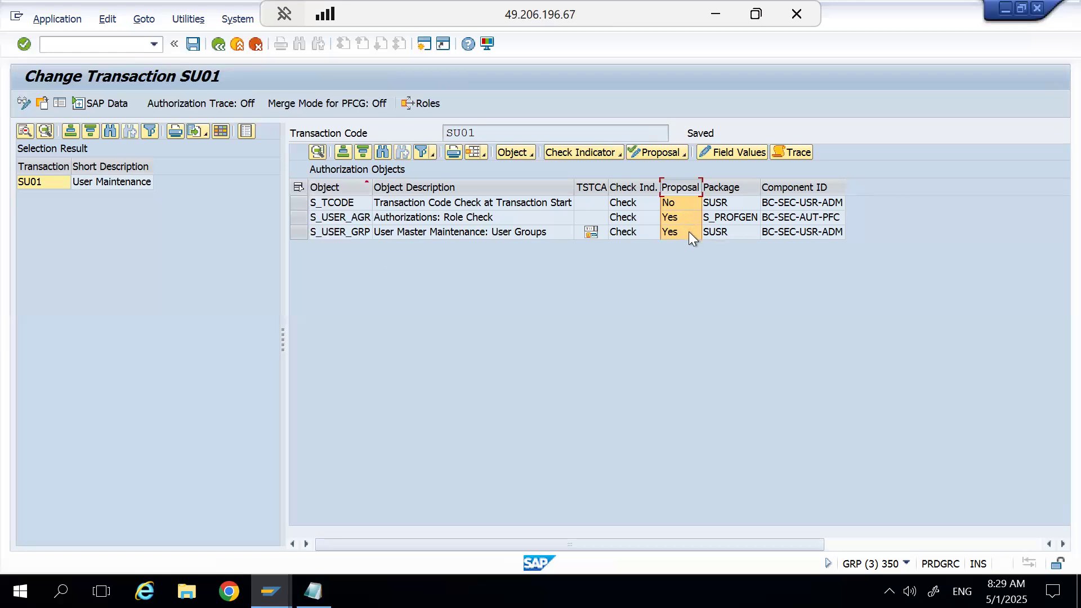
key("F3")
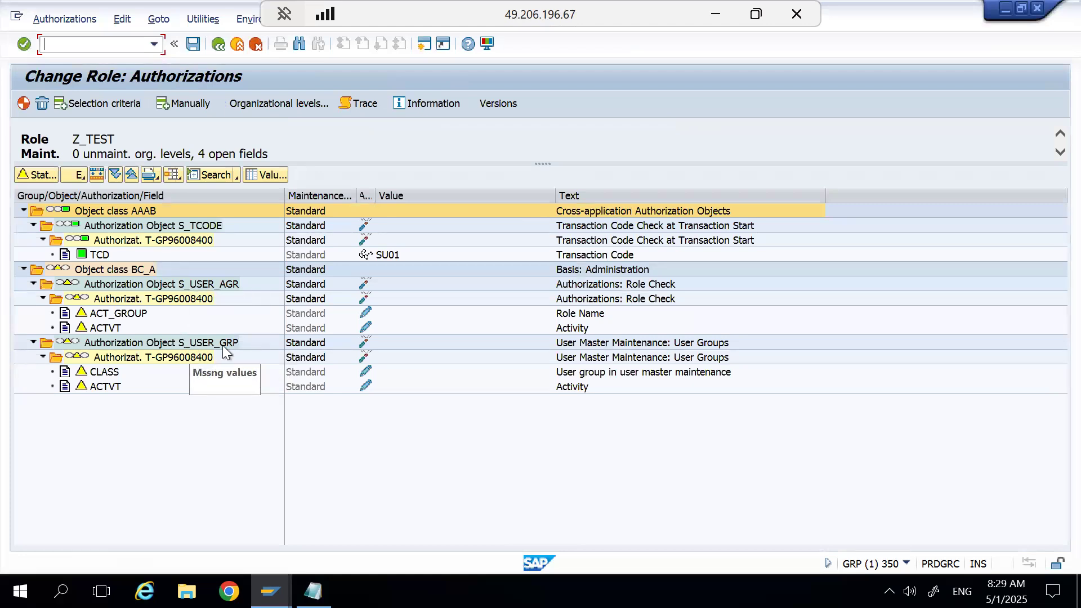
key("alt+Tab")
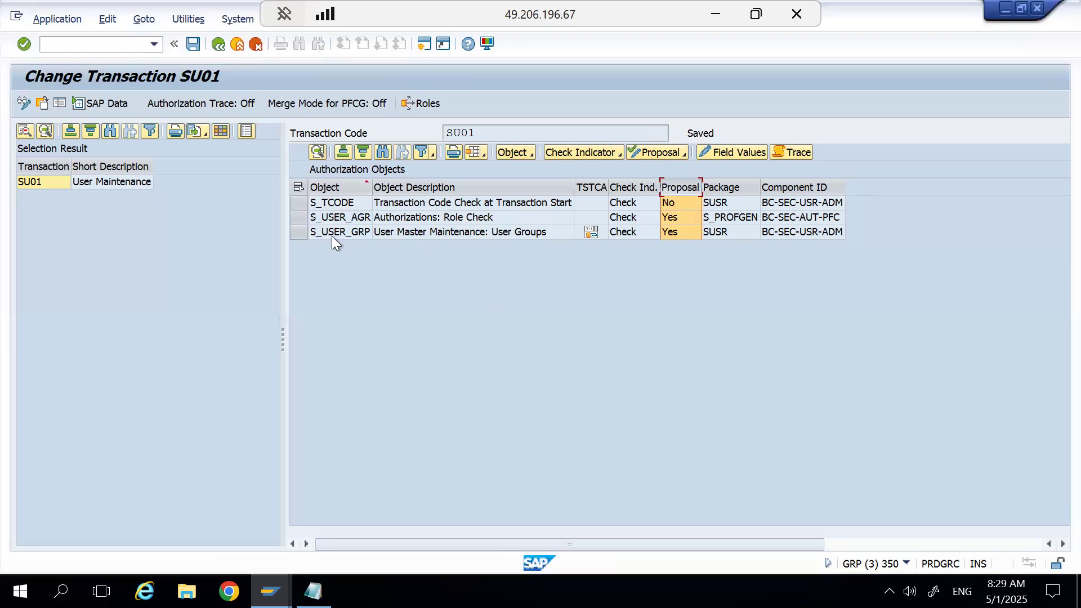
key("alt+Tab")
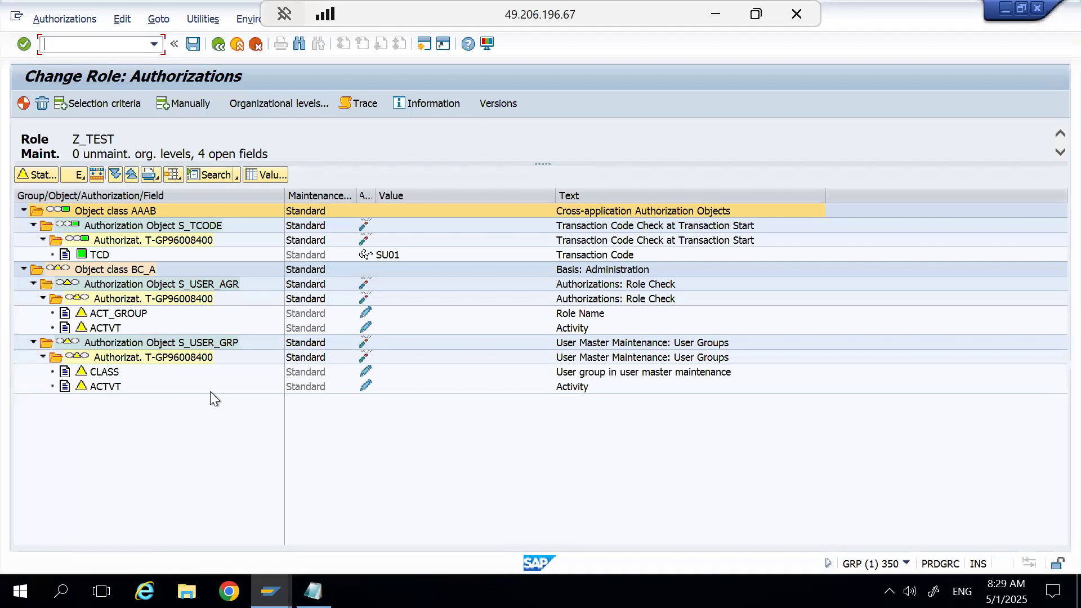
key("alt+Tab")
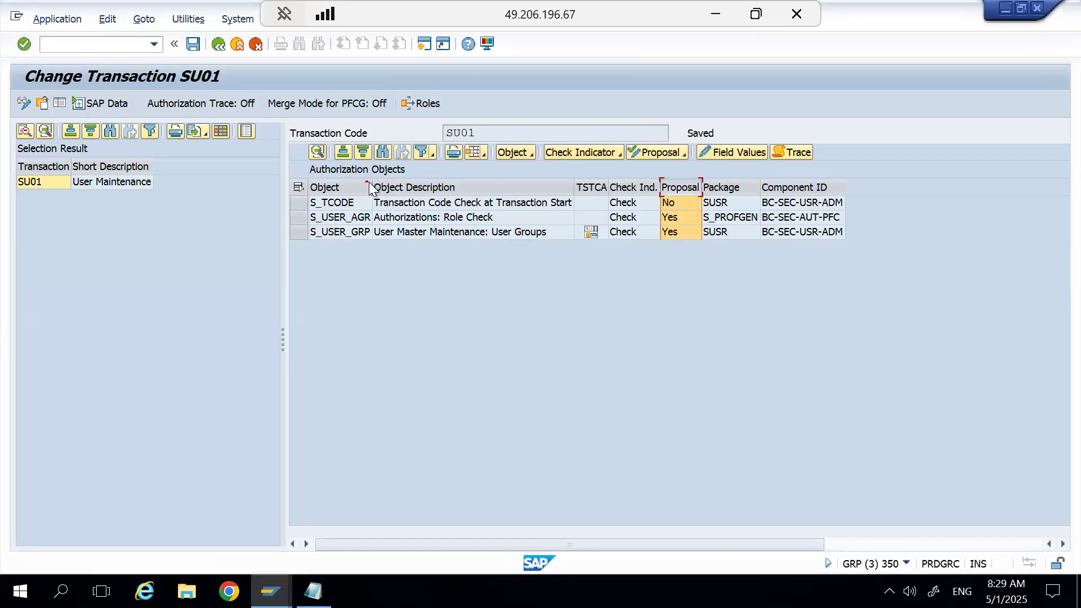
key("alt+Tab")
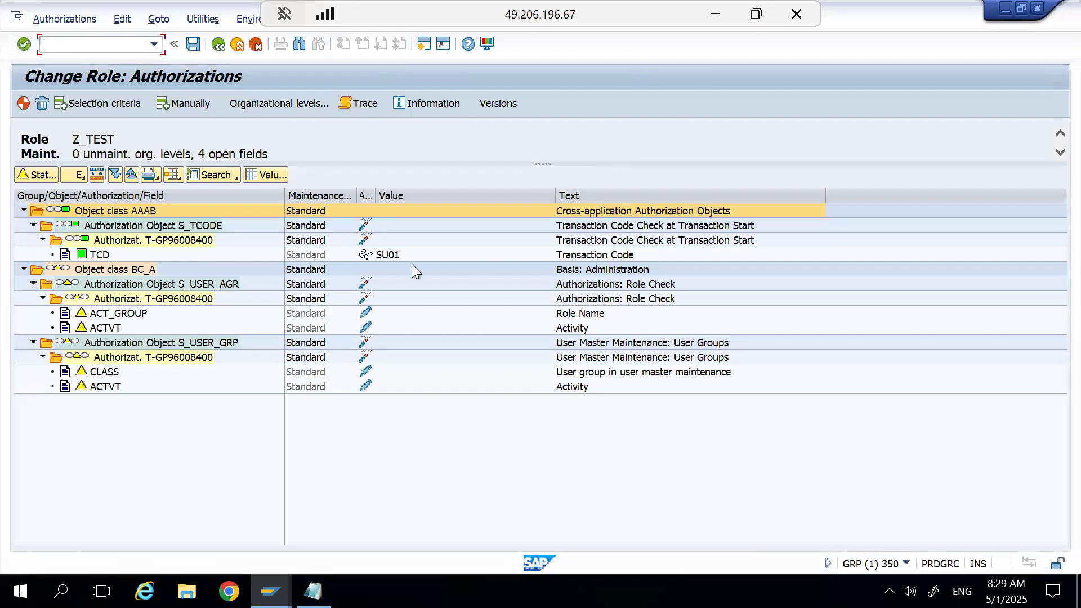
key("alt+Tab")
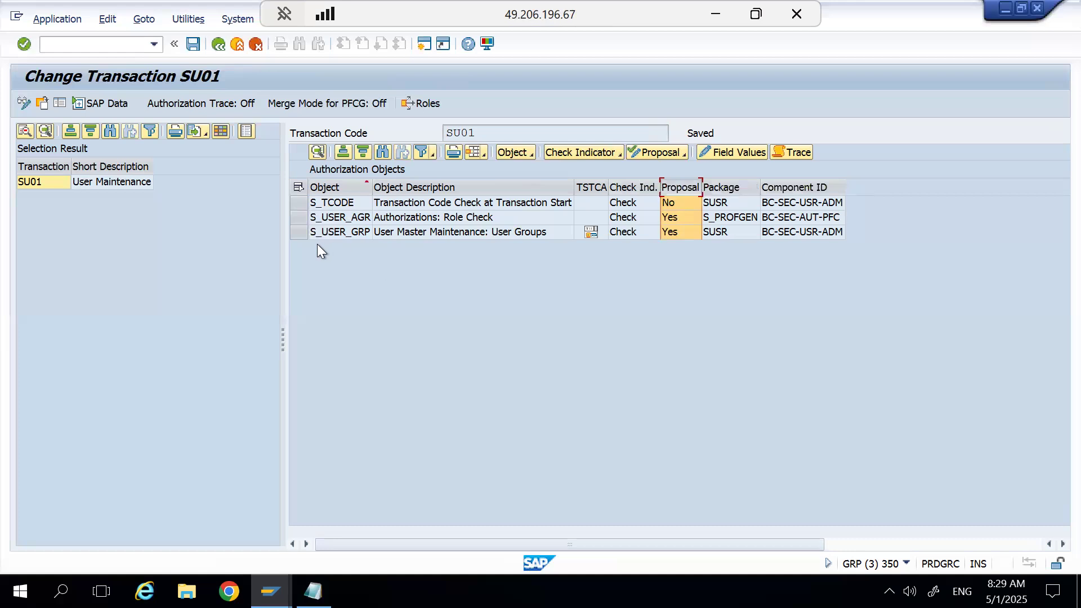
Display the default authorization values of S_USER_AGR, including the ACTVT field, and compare them with the role's field values.
left_click(326, 221)
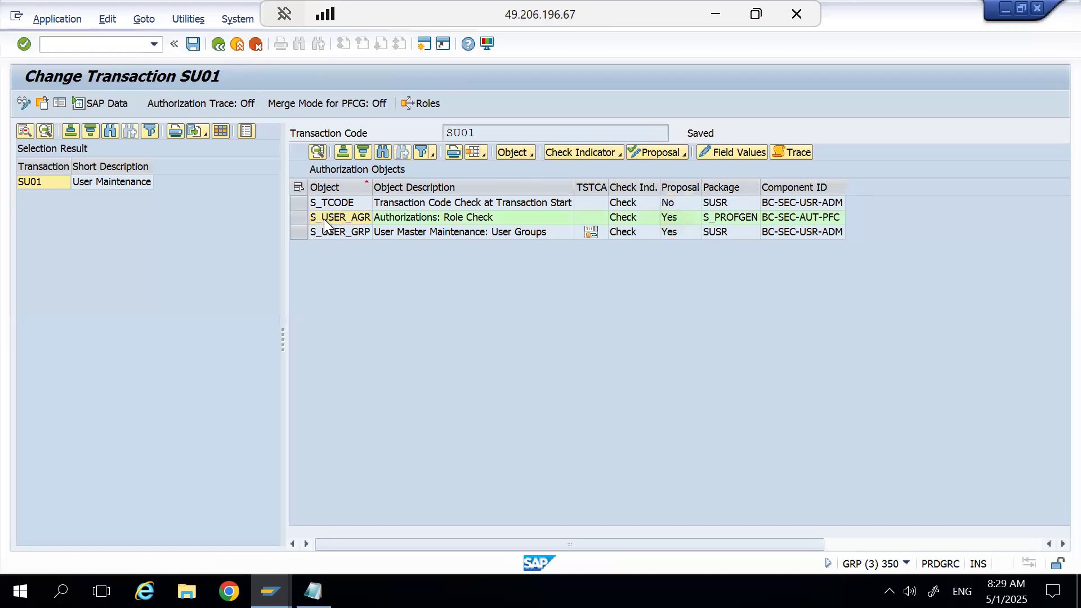
double_click(325, 224)
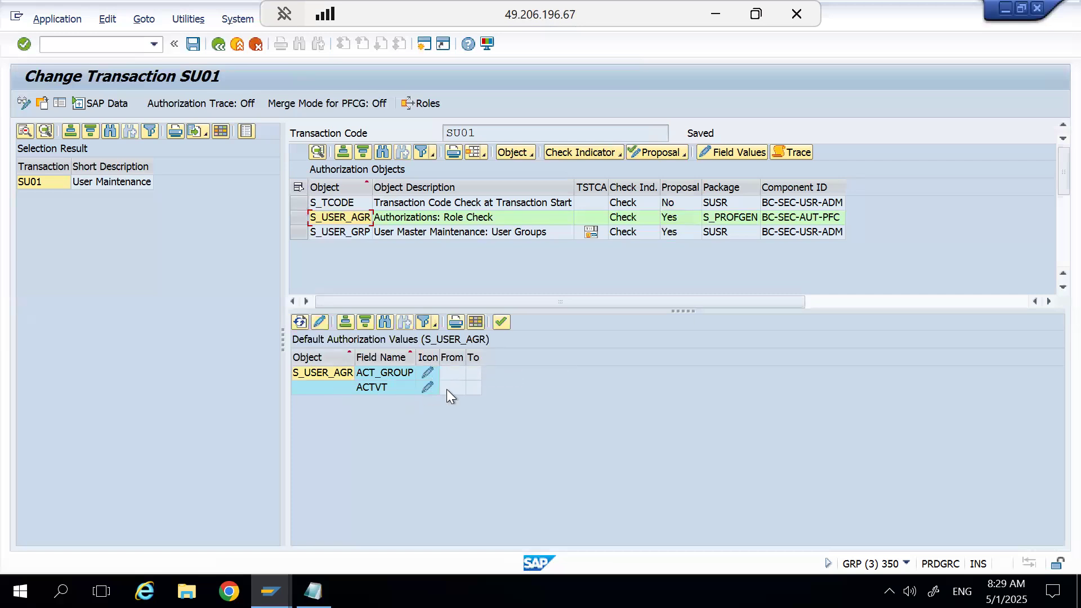
left_click(426, 387)
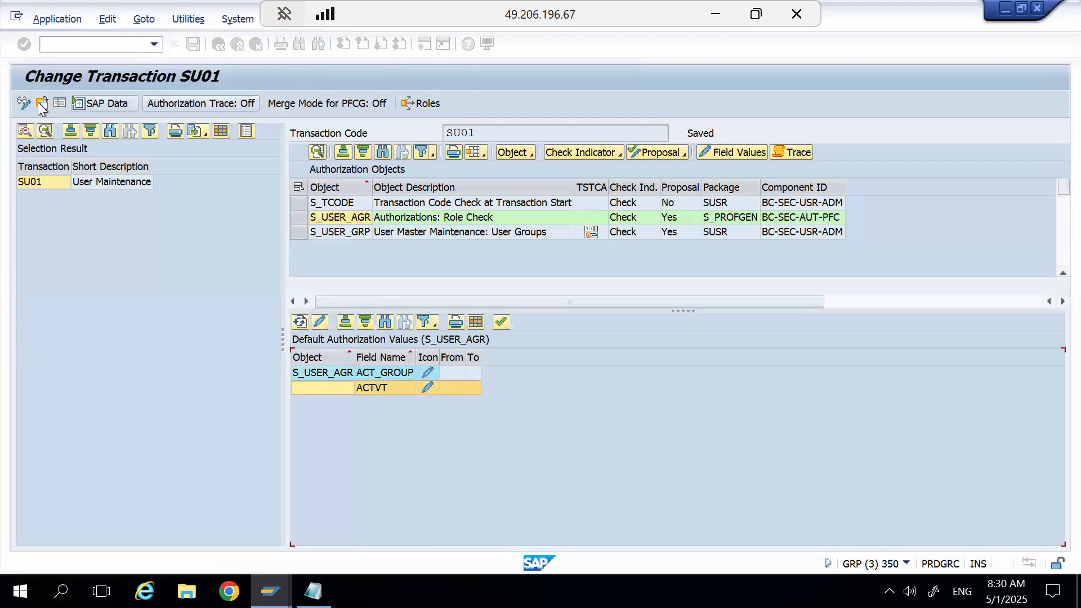
key("alt+Tab")
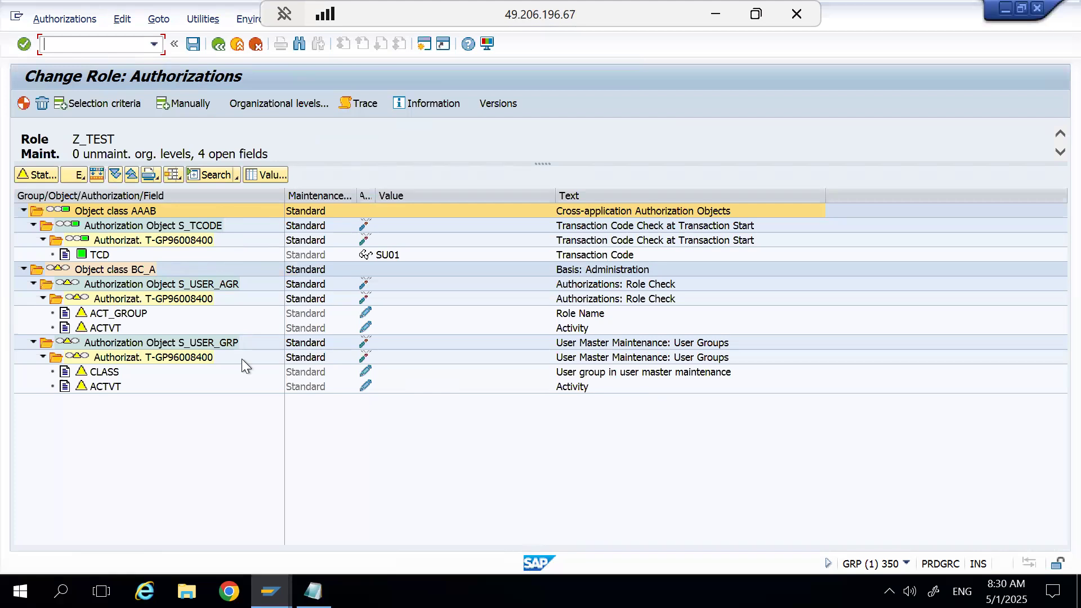
key("alt+Tab")
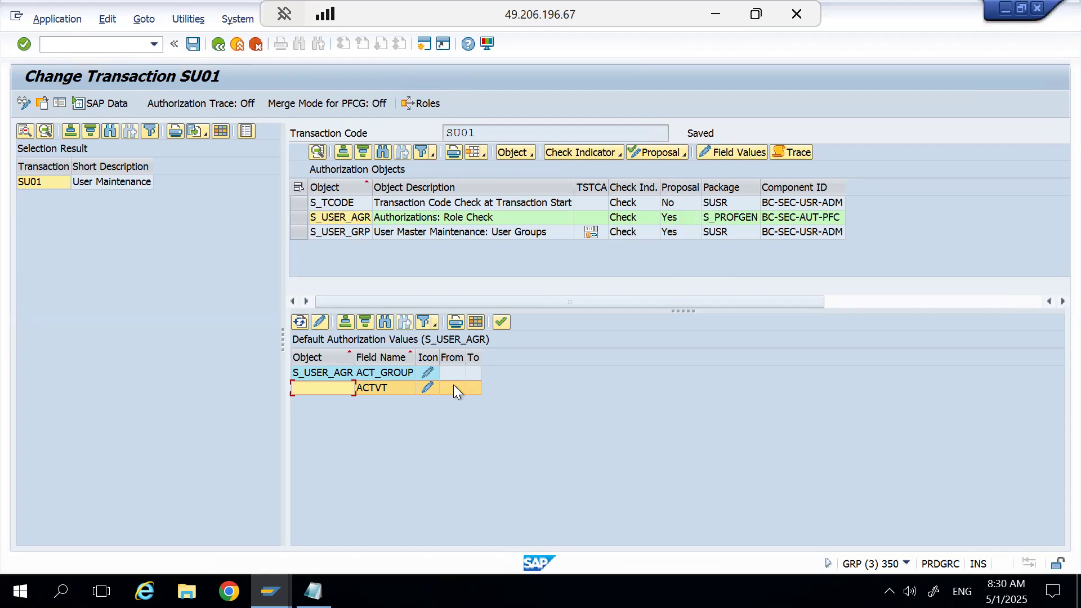
key("alt+Tab")
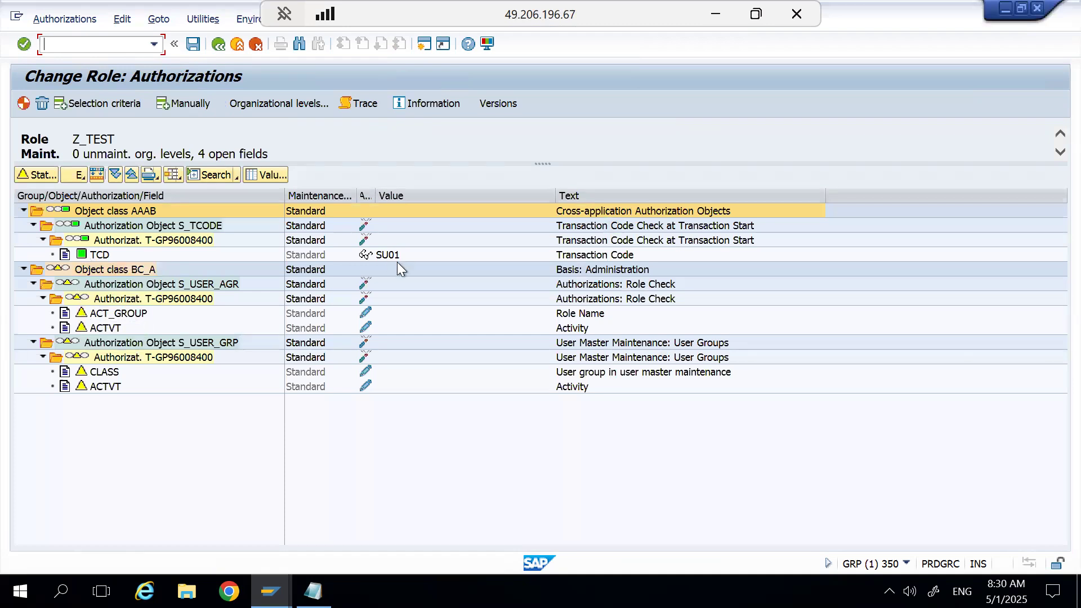
left_click(365, 313)
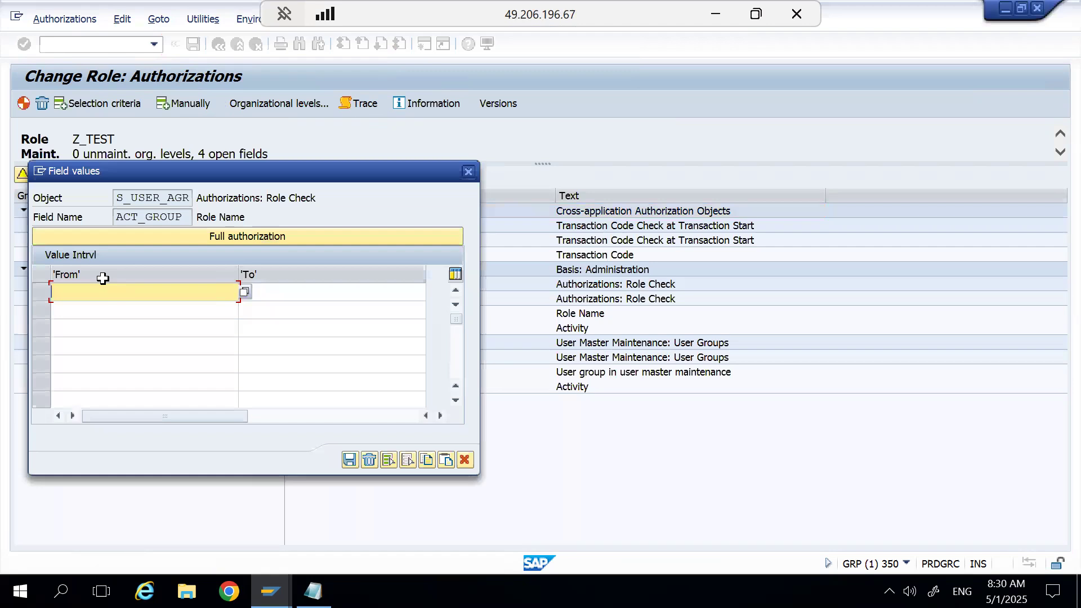
left_click(244, 291)
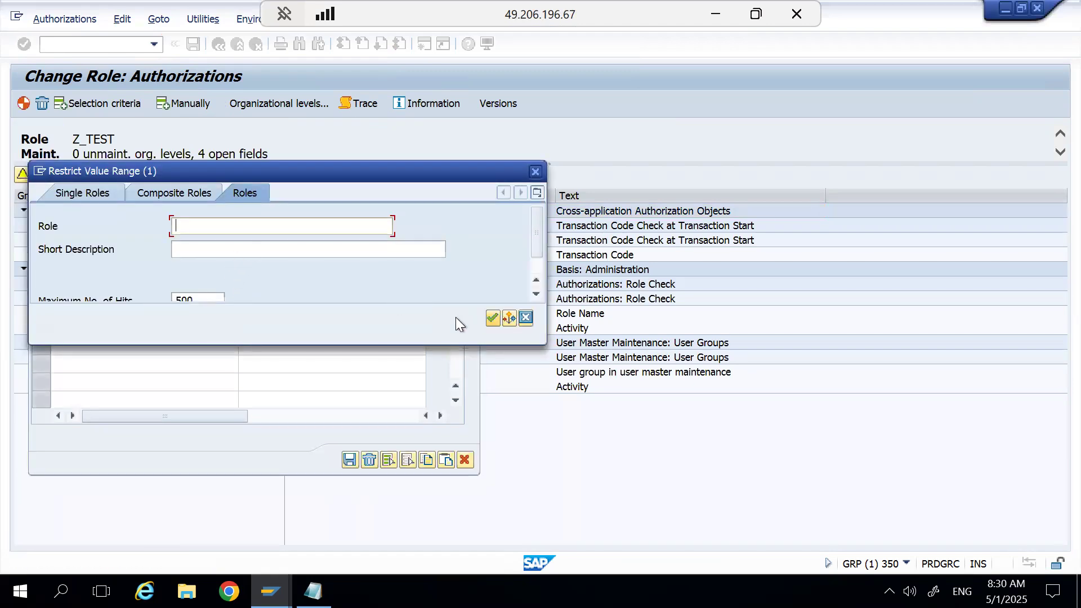
left_click(527, 318)
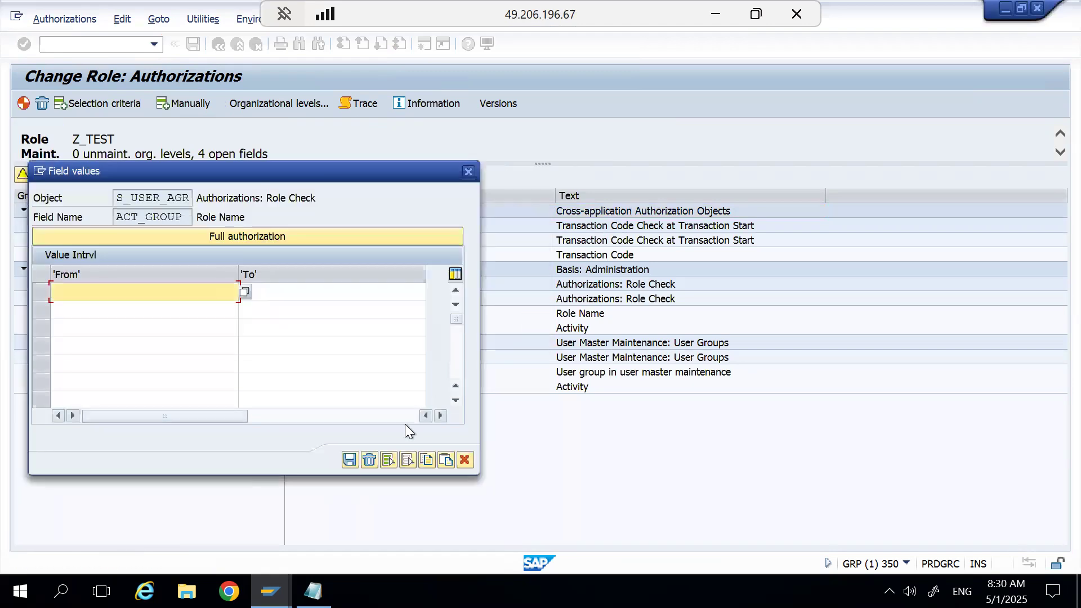
left_click(463, 461)
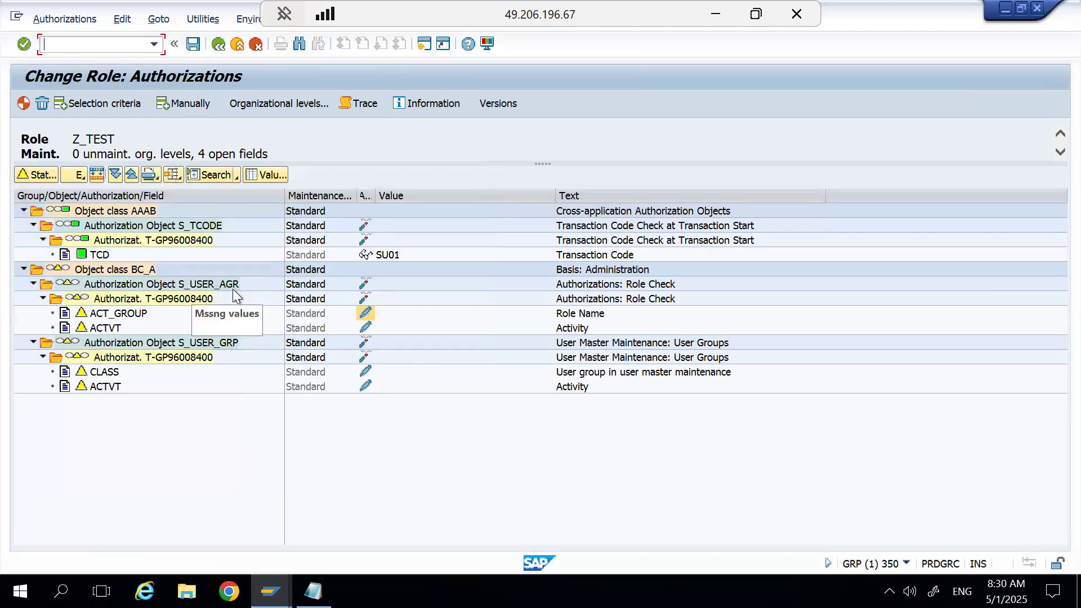
Set the CLASS field of authorization object S_USER_GRP to user groups ABAP_IN and SUPER.
left_click(366, 372)
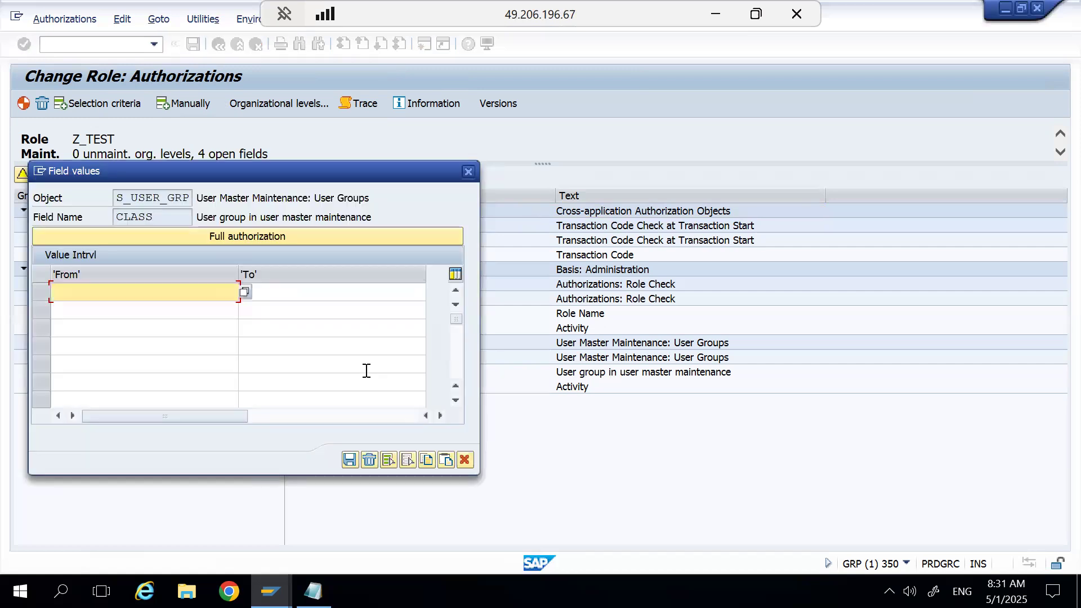
left_click(247, 290)
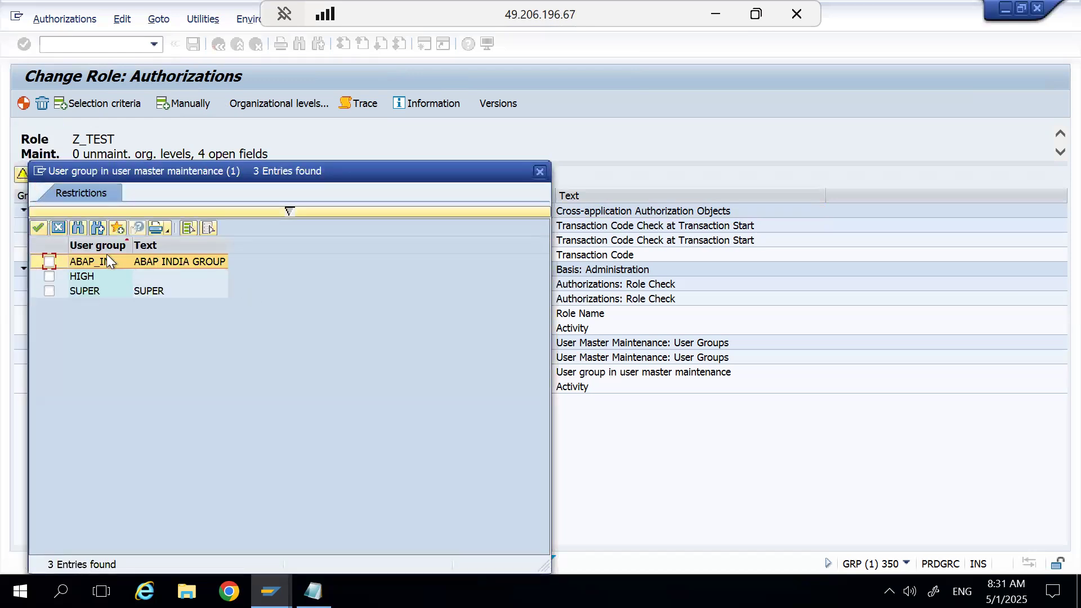
left_click(100, 289)
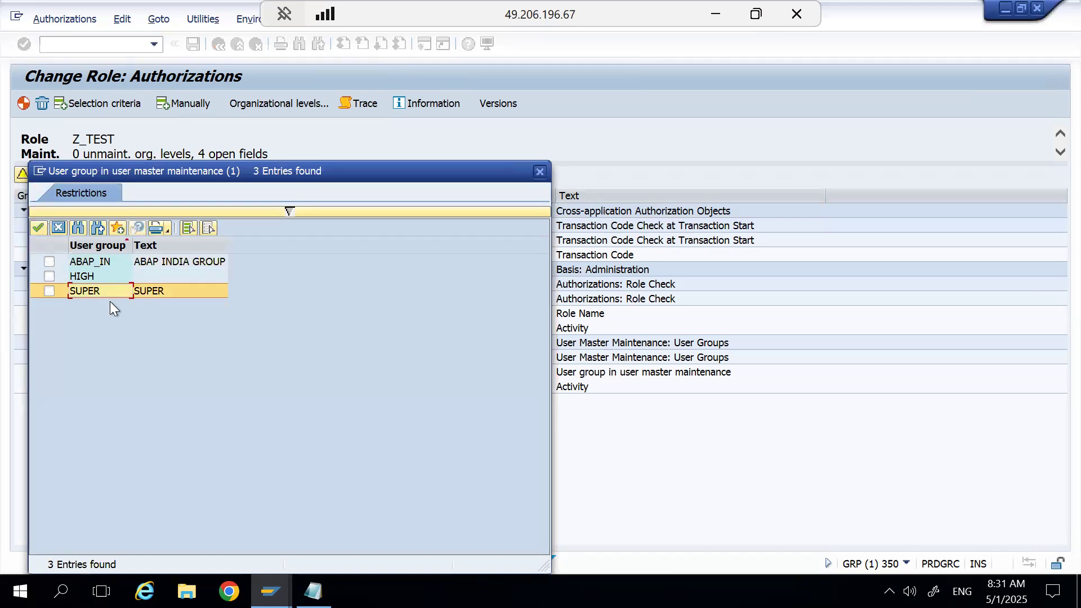
left_click(49, 291)
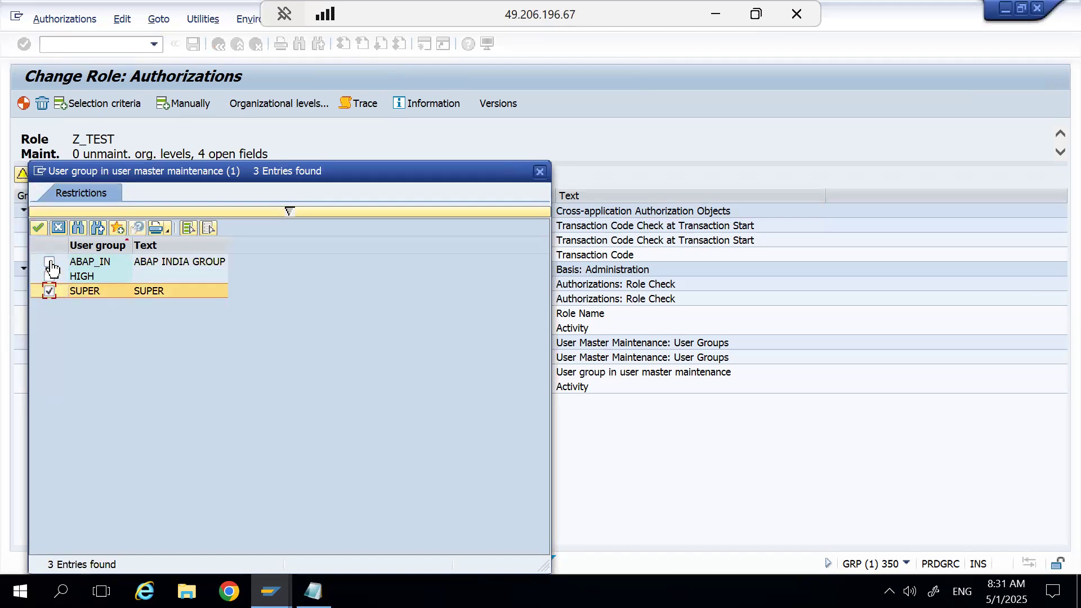
left_click(49, 262)
left_click(38, 228)
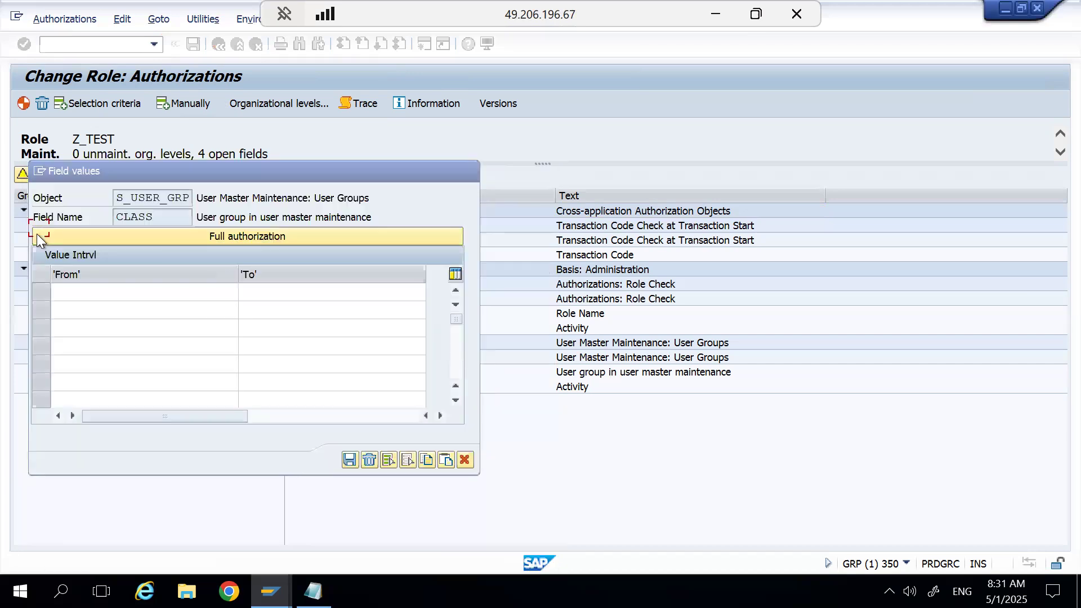
key("Return")
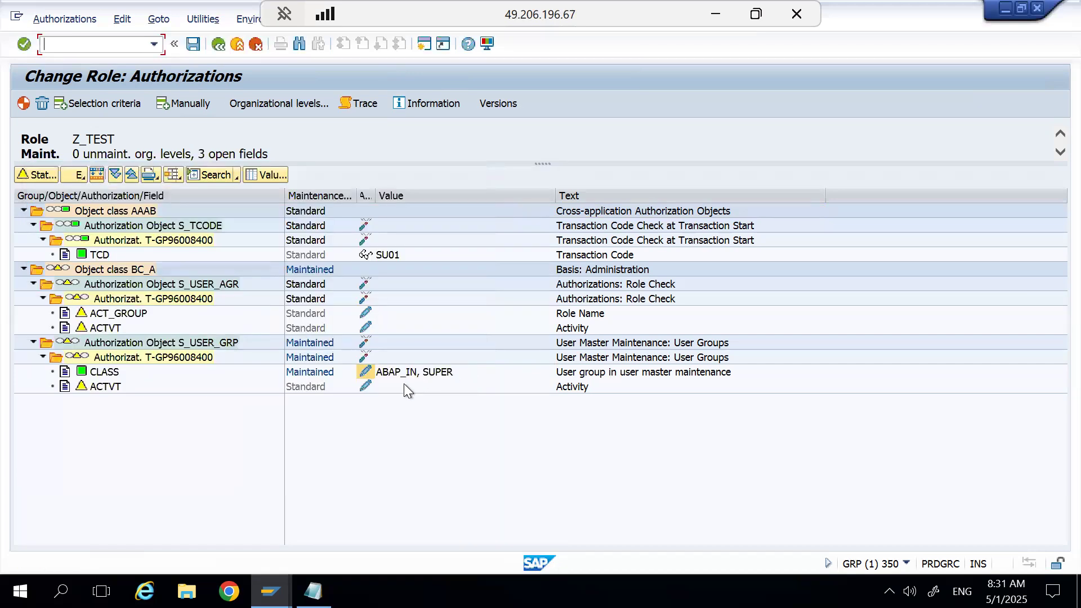
Set the ACTVT field of authorization object S_USER_GRP to activities 01, 02, 03, 05, 06, 08, 22 and 36.
left_click(364, 387)
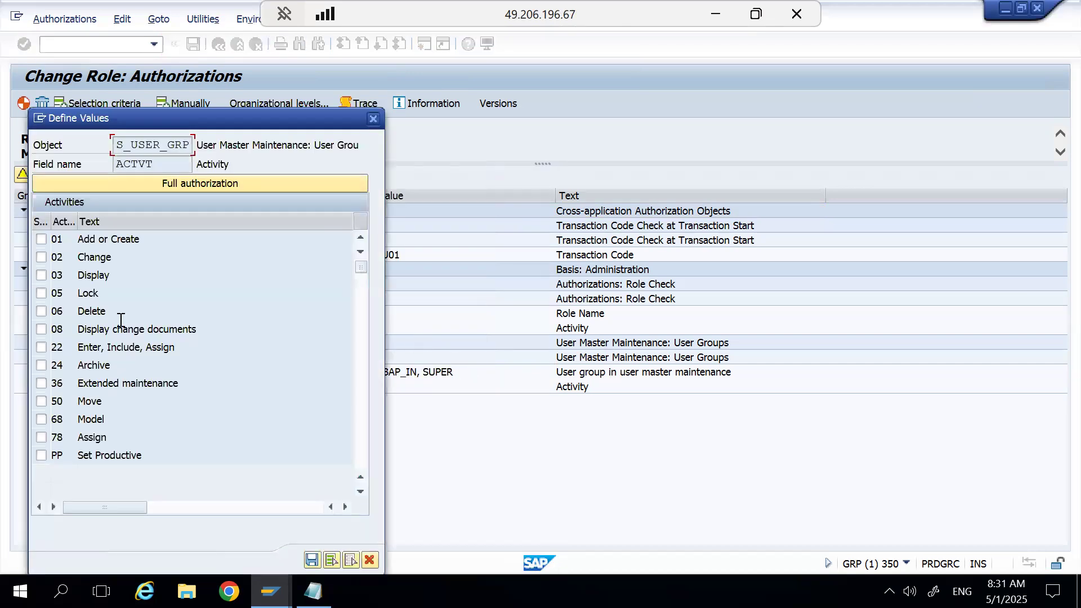
left_click(41, 257)
left_click(41, 276)
left_click(42, 293)
left_click(41, 312)
left_click(42, 329)
left_click(42, 348)
left_click(312, 560)
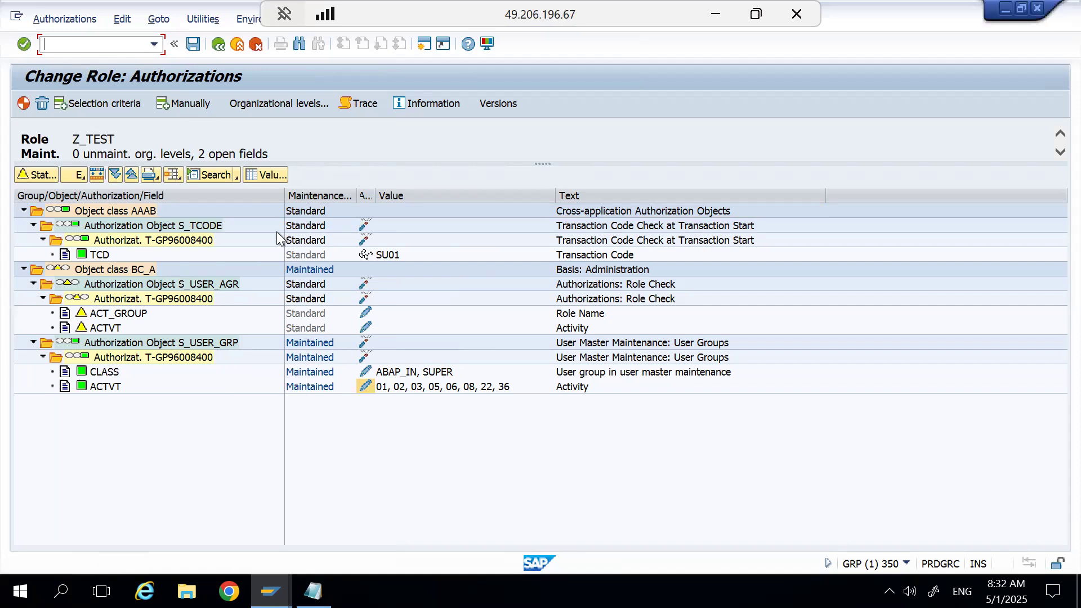
Give the ACT_GROUP and ACTVT fields of S_USER_AGR full authorization (*), and review the activities selected for S_USER_GRP.
left_click(83, 313)
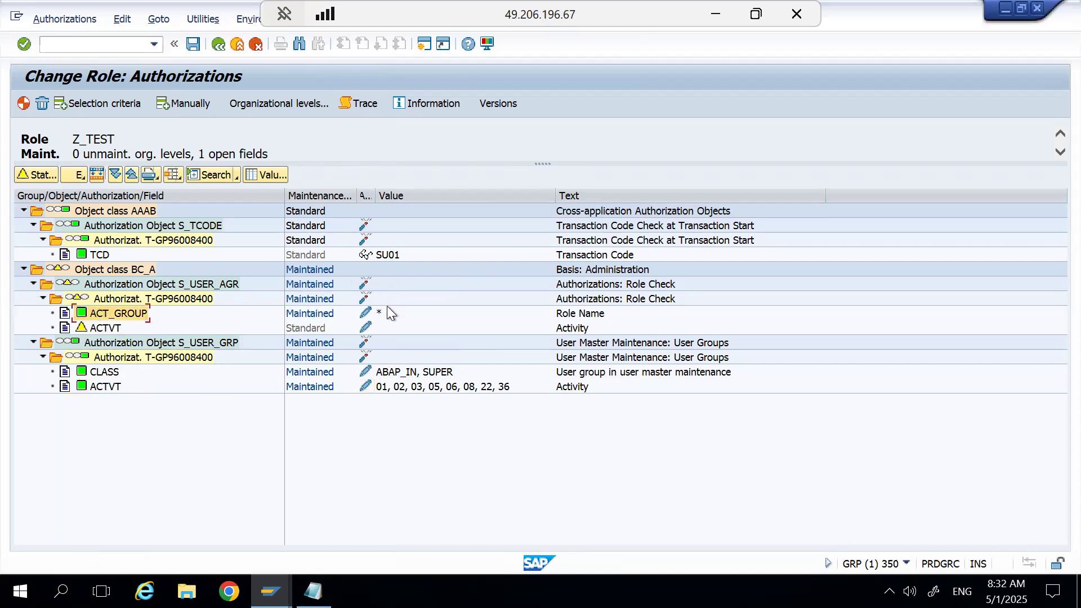
left_click(83, 328)
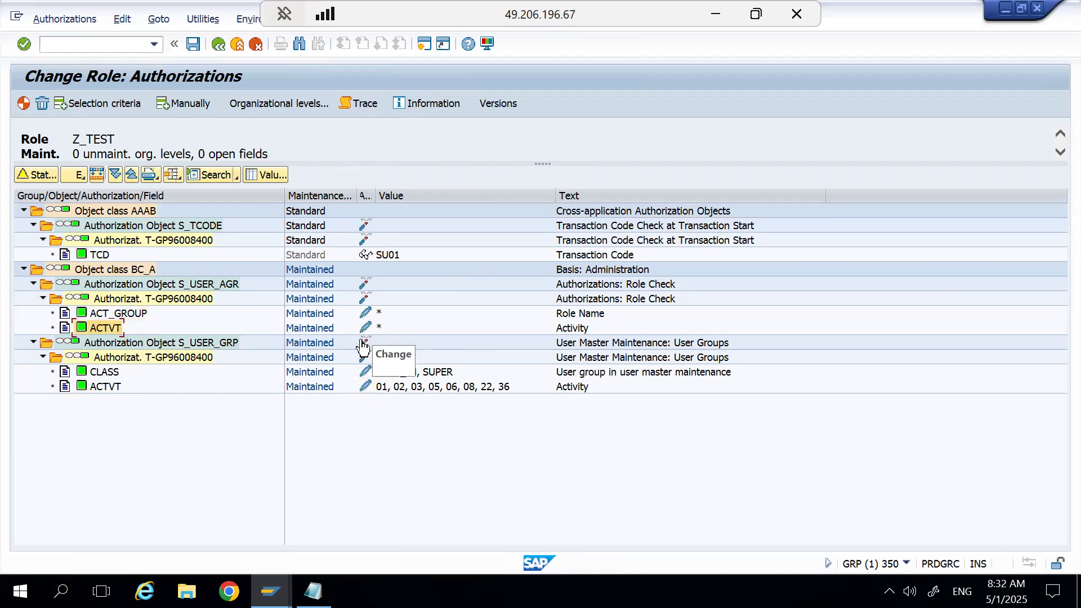
left_click(366, 386)
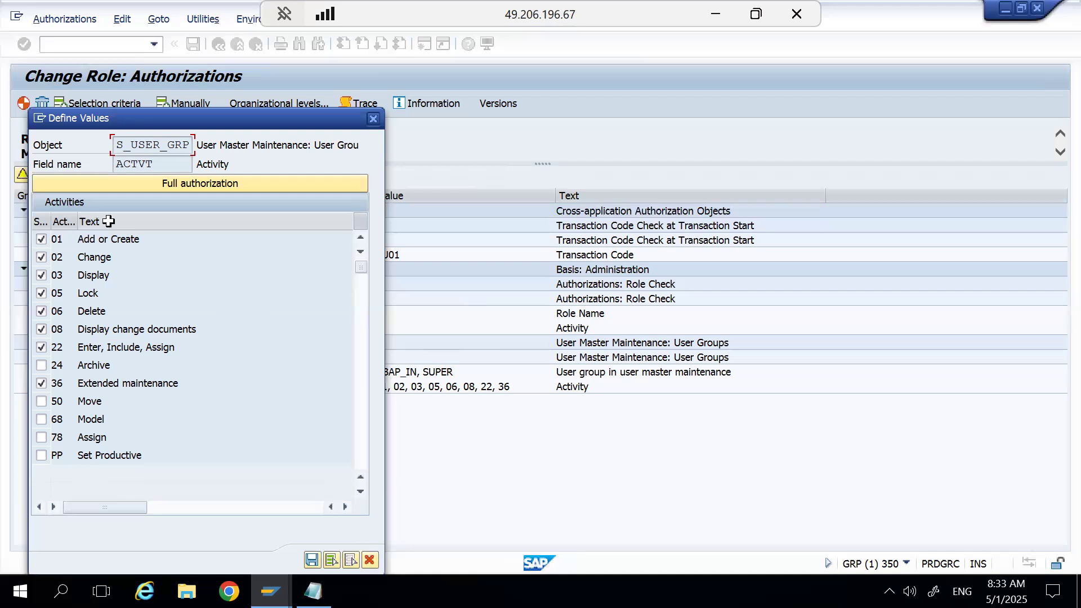
left_click(369, 558)
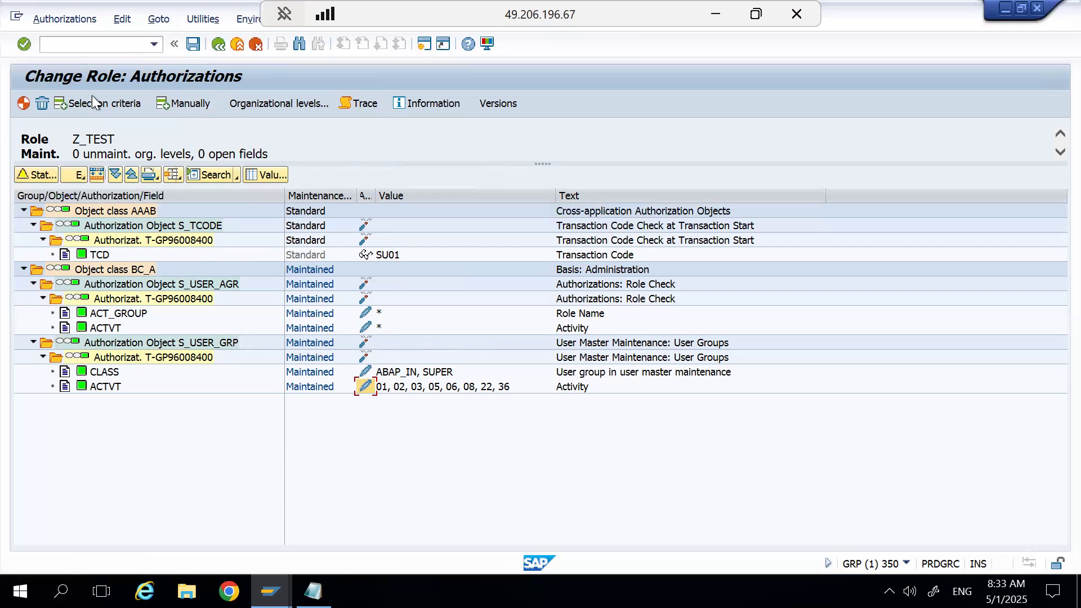
Save the authorizations of role Z_TEST with the default profile name, generate the profile and return to the role.
left_click(194, 44)
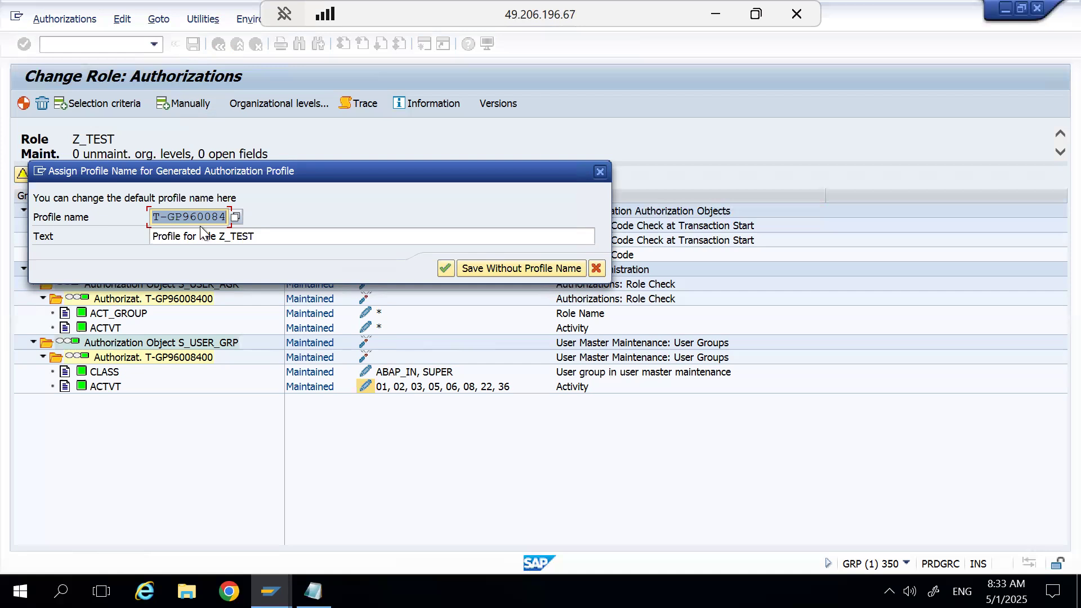
left_click(445, 268)
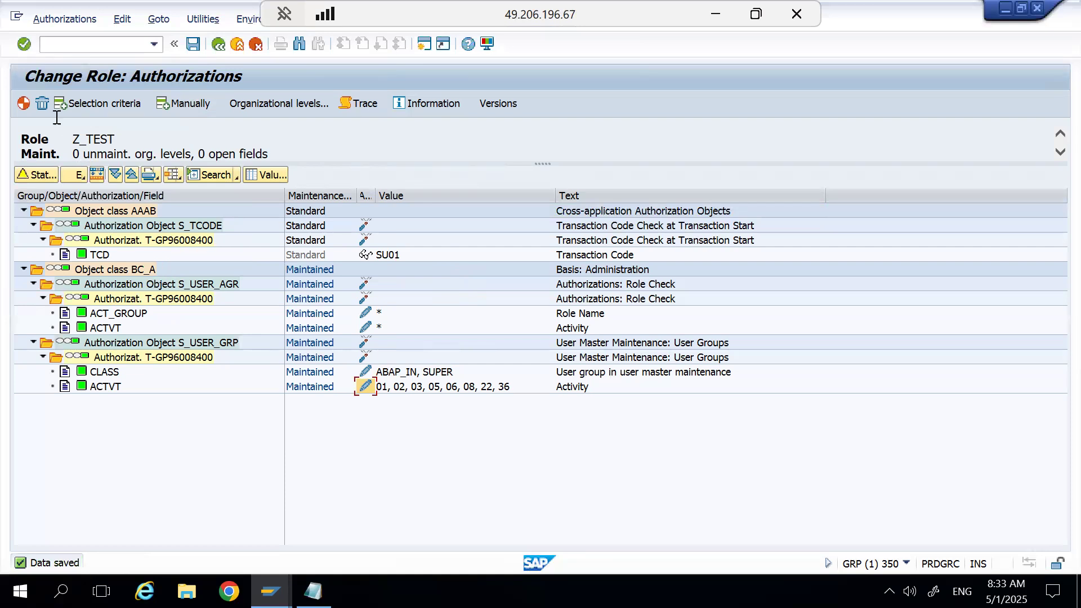
left_click(29, 106)
left_click(217, 44)
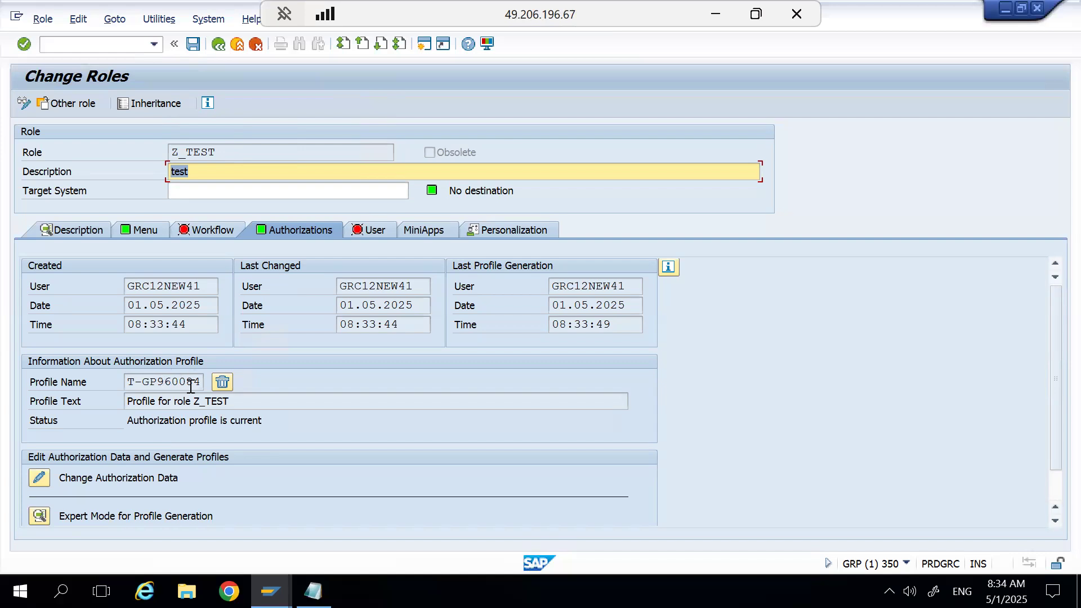
Reopen the authorization data of Z_TEST for change and view the objects under classes BC_A and AAAB.
left_click(37, 482)
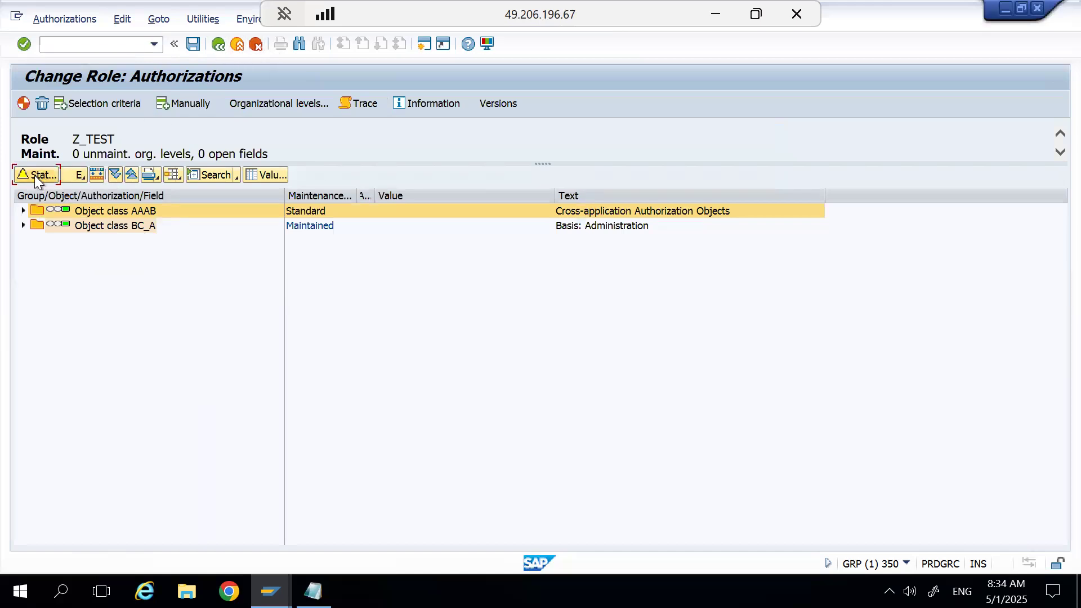
left_click(22, 227)
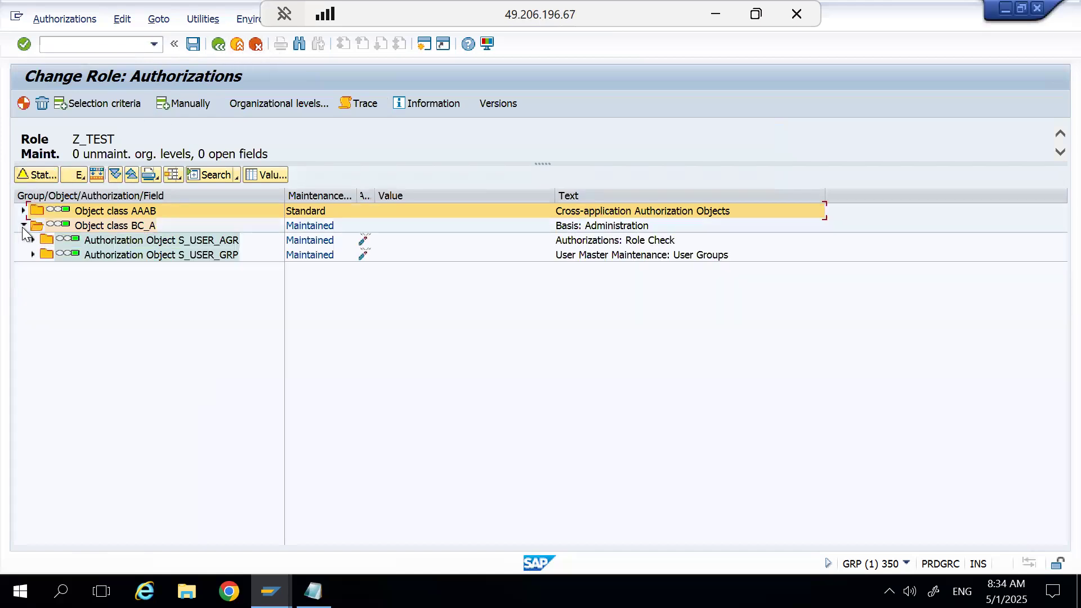
left_click(22, 206)
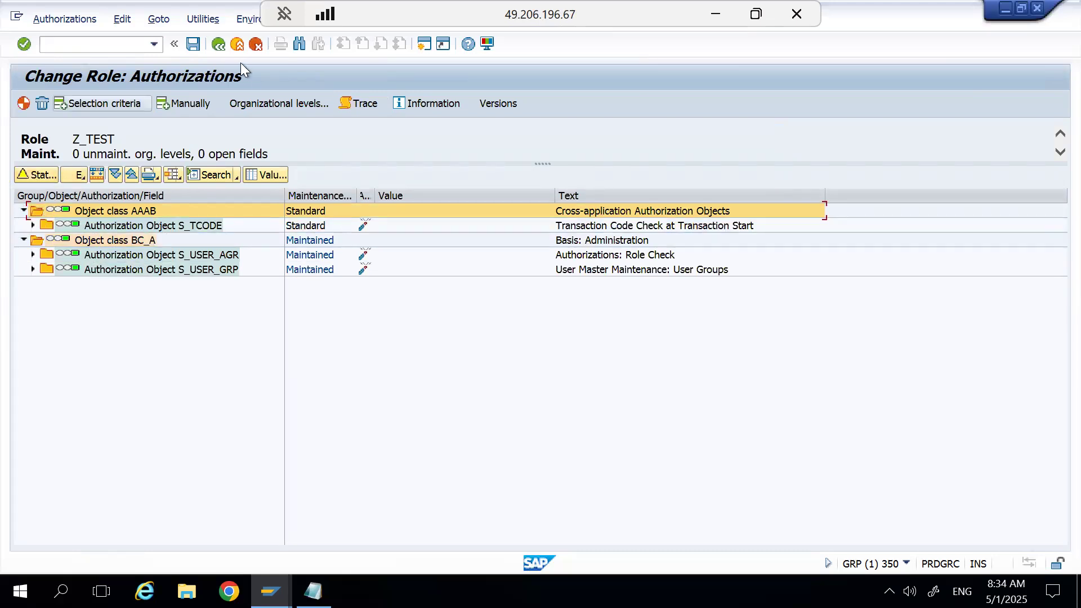
left_click(219, 43)
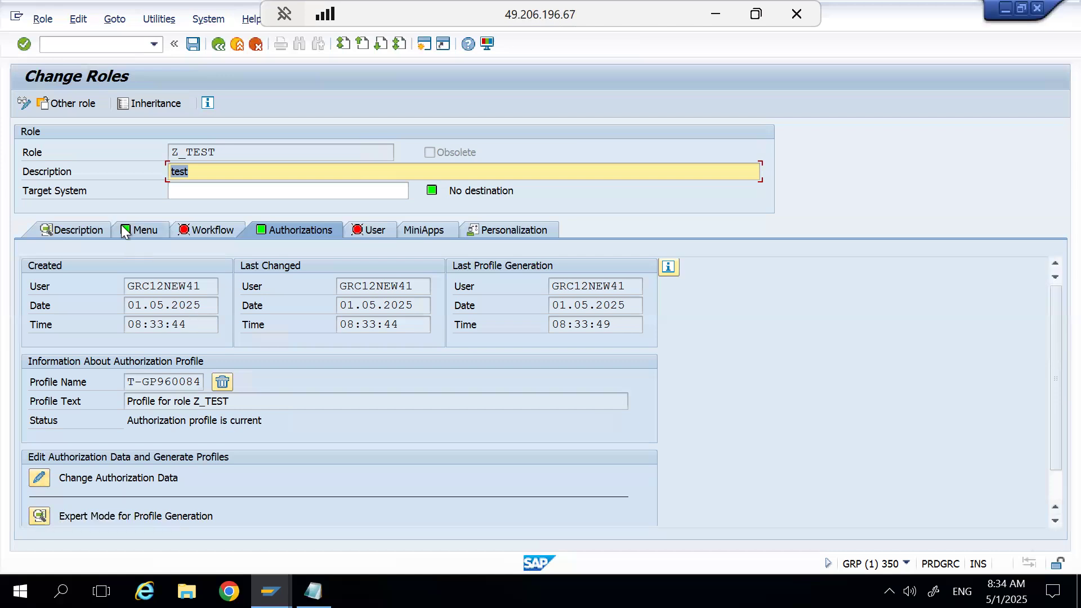
Examine the maintenance type options of Expert Mode for Profile Generation, including merging with new data, without executing any.
left_click(41, 518)
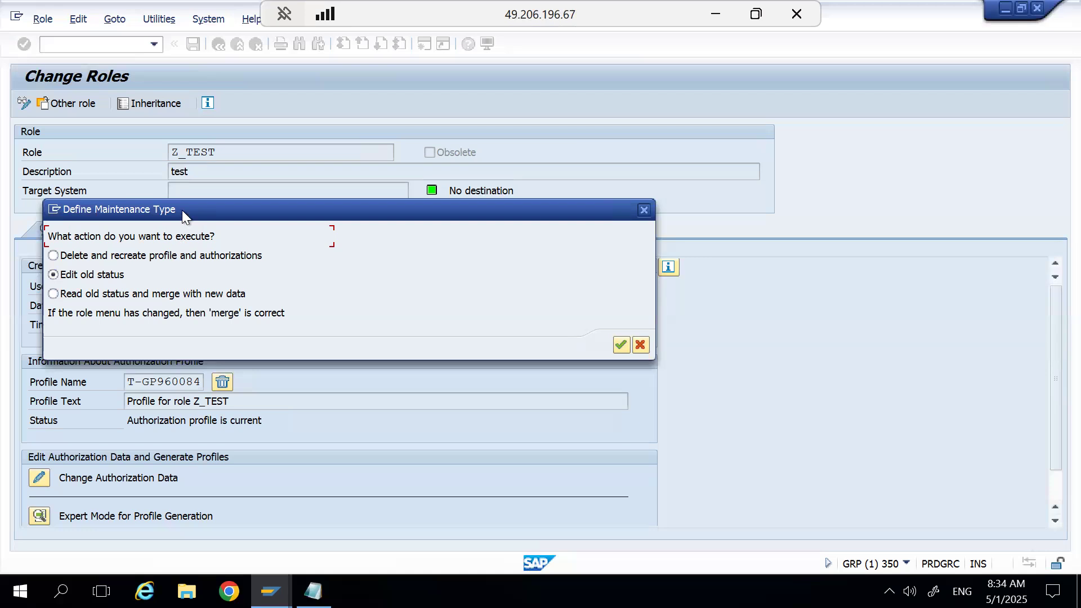
left_click_drag(182, 211, 461, 174)
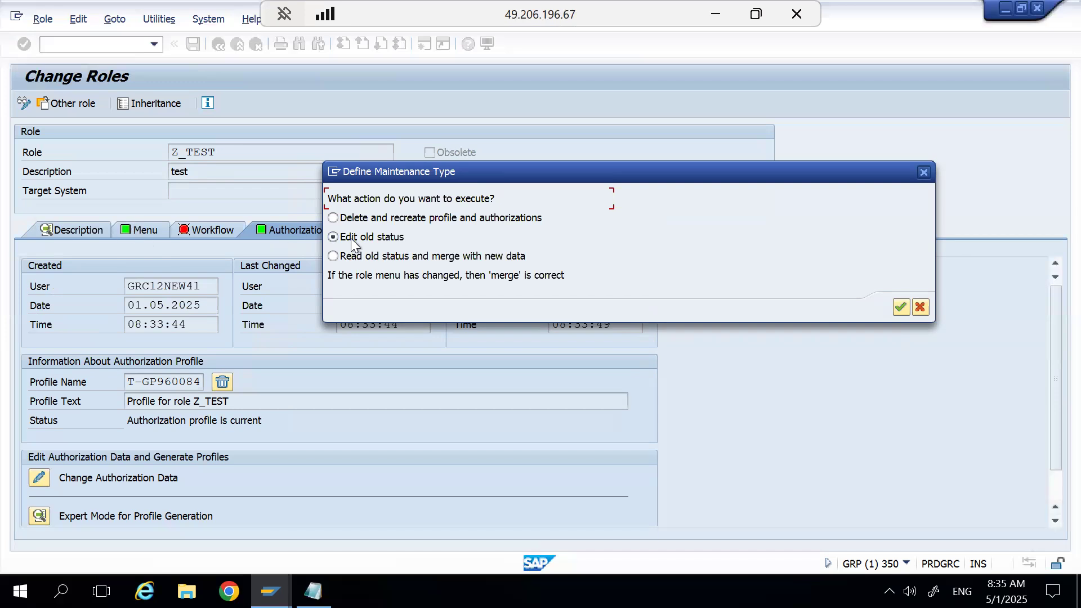
left_click(333, 256)
left_click(920, 308)
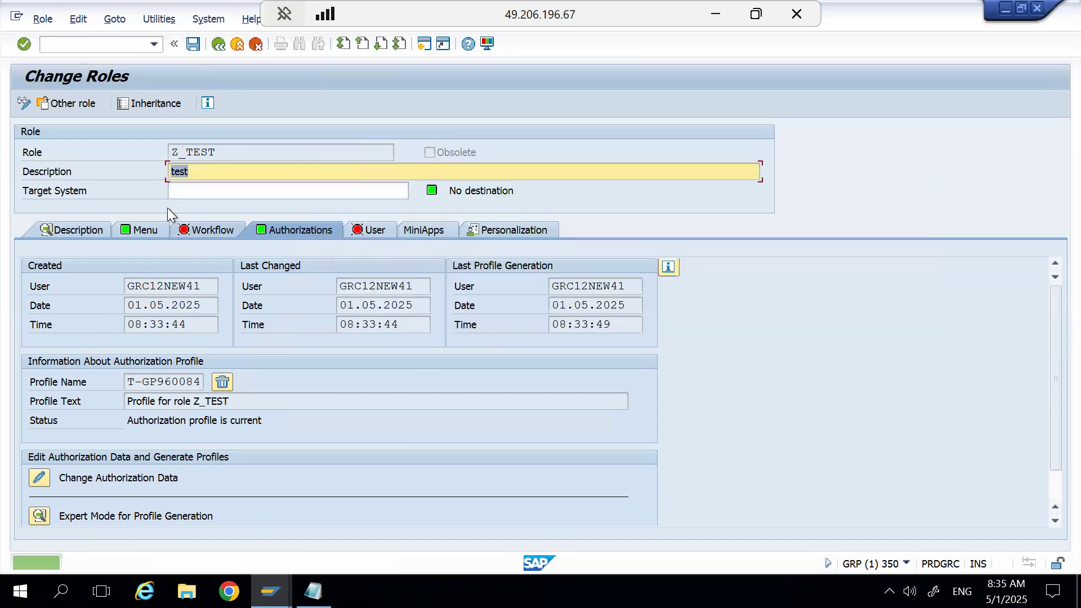
Add transaction PFCG to the menu of role Z_TEST.
left_click(148, 231)
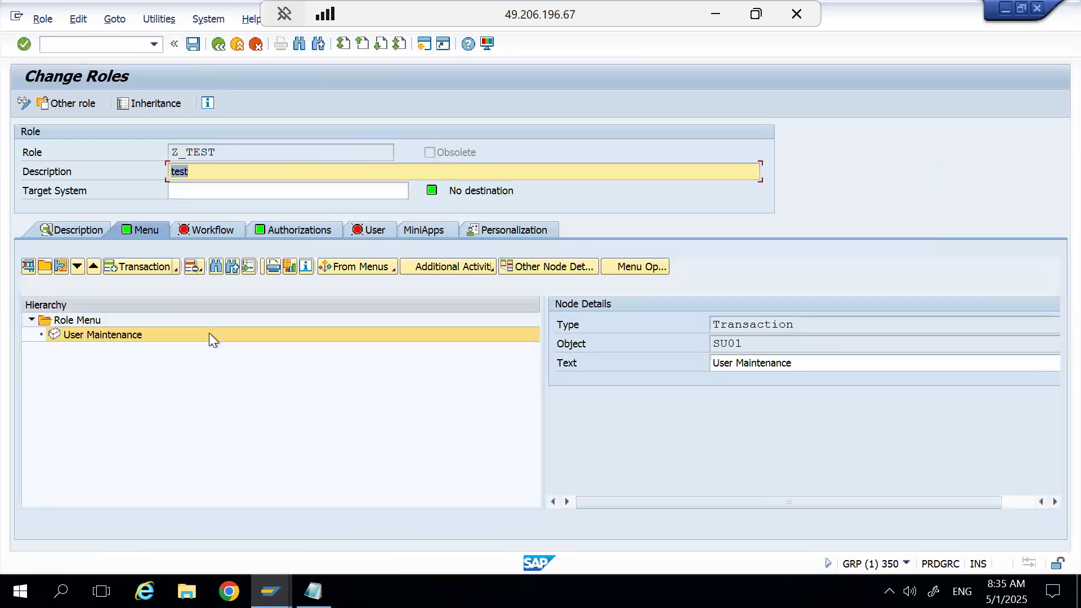
left_click(174, 269)
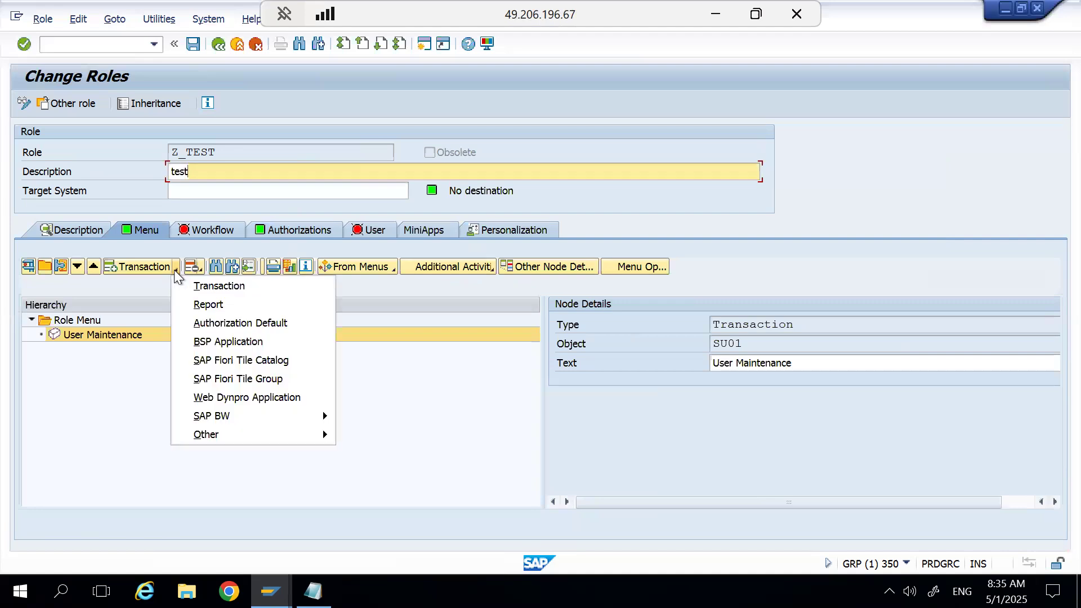
left_click(214, 284)
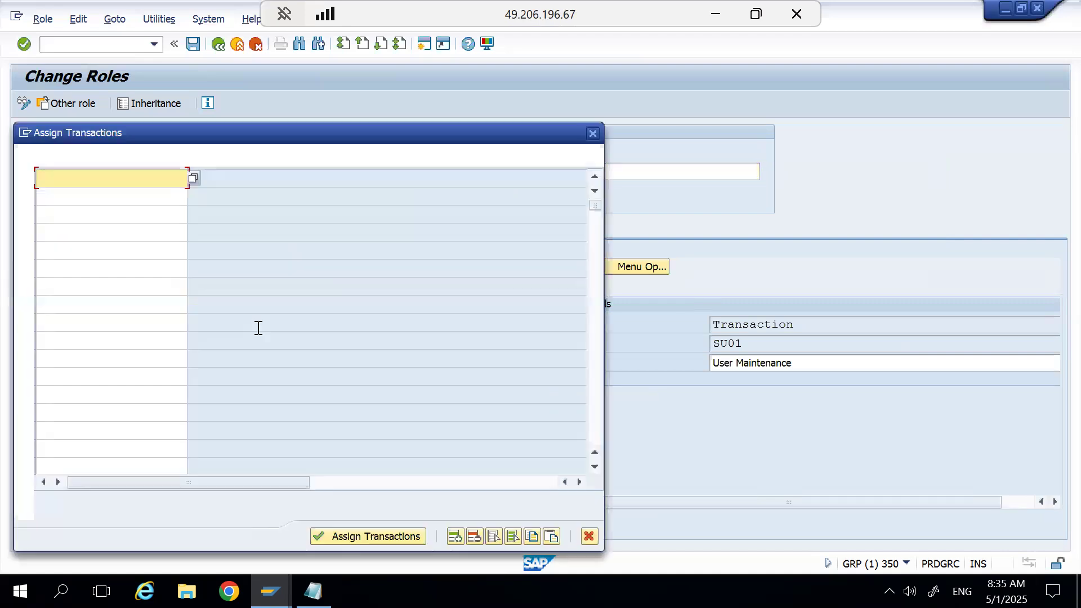
type("pfcg")
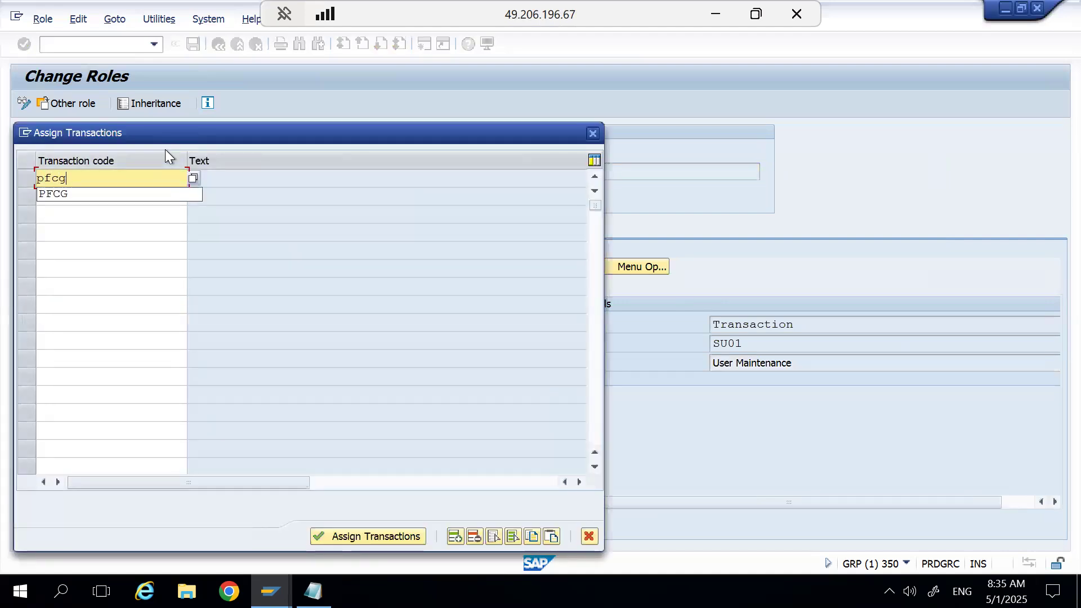
left_click(352, 536)
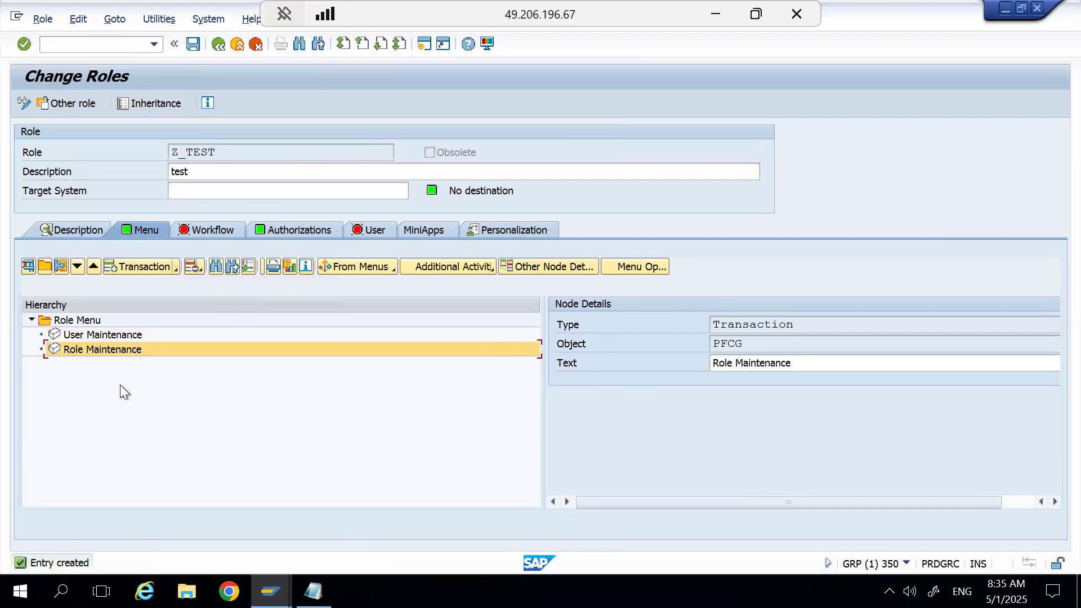
Save the role and open its authorizations in expert mode with "Read old status and merge with new data".
left_click(276, 228)
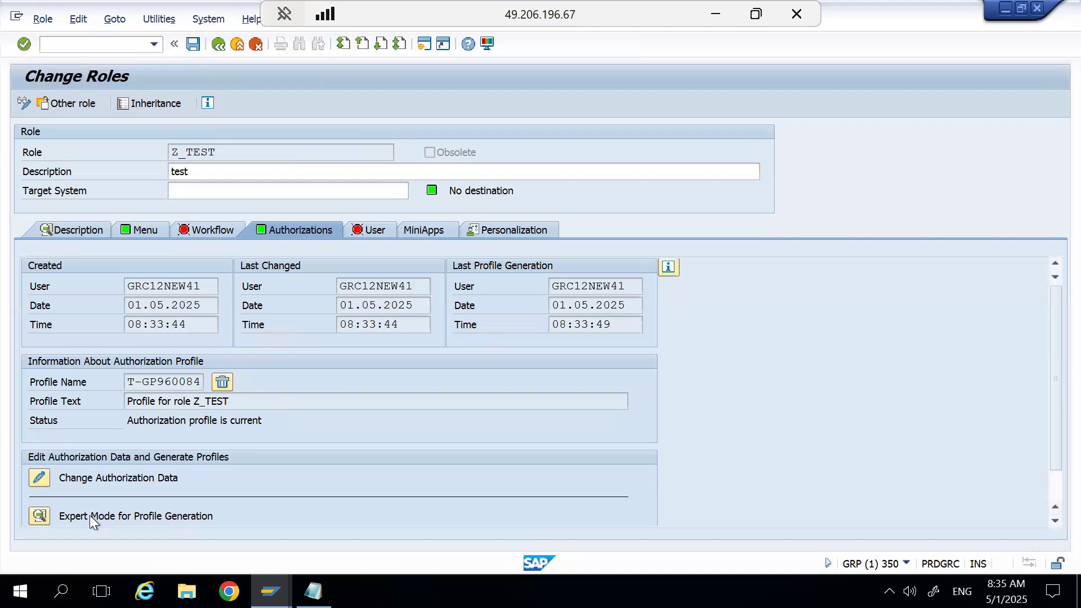
left_click(39, 516)
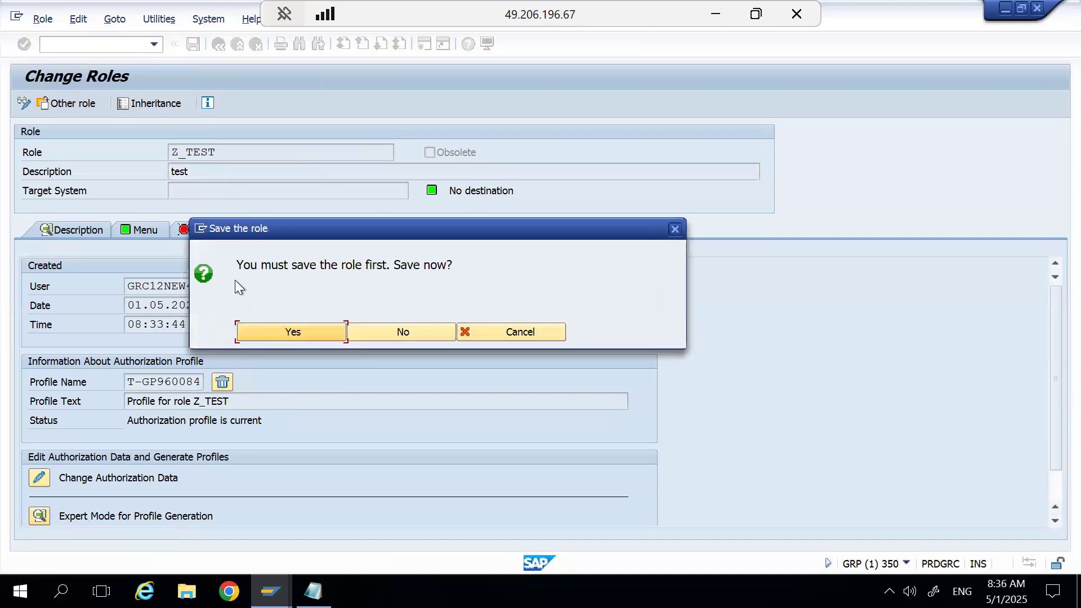
left_click(305, 335)
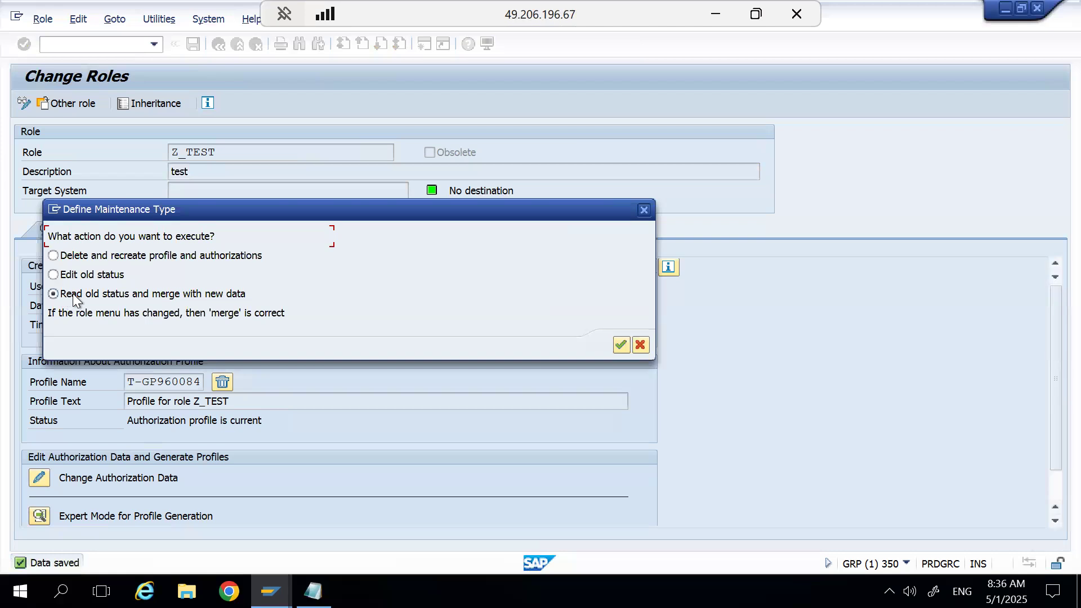
left_click(621, 347)
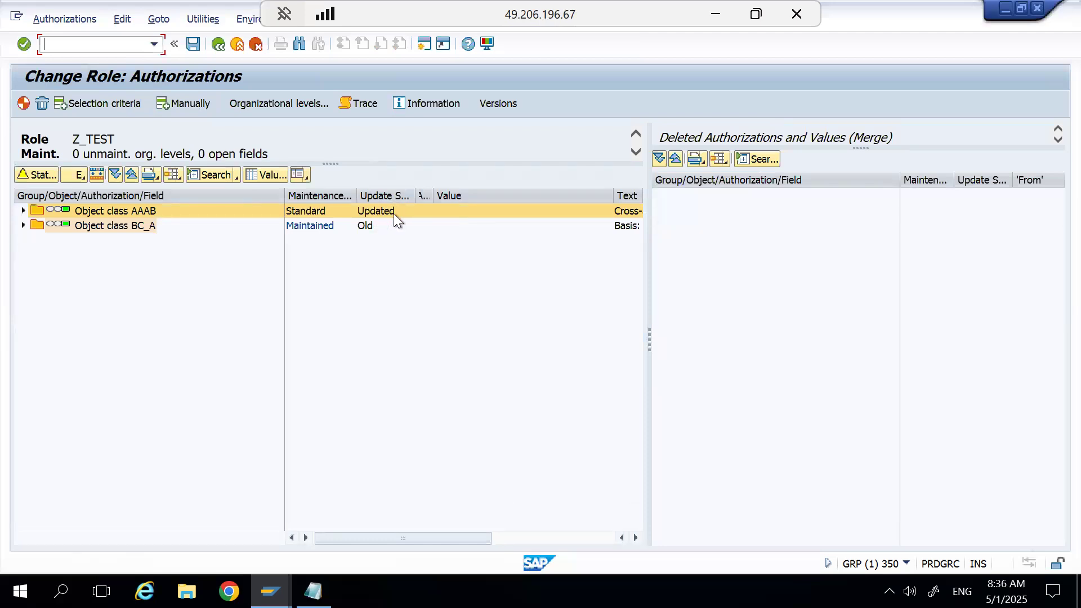
Examine the merged authorizations down to the TCD field of S_TCODE, and exit without saving or generating.
left_click(24, 225)
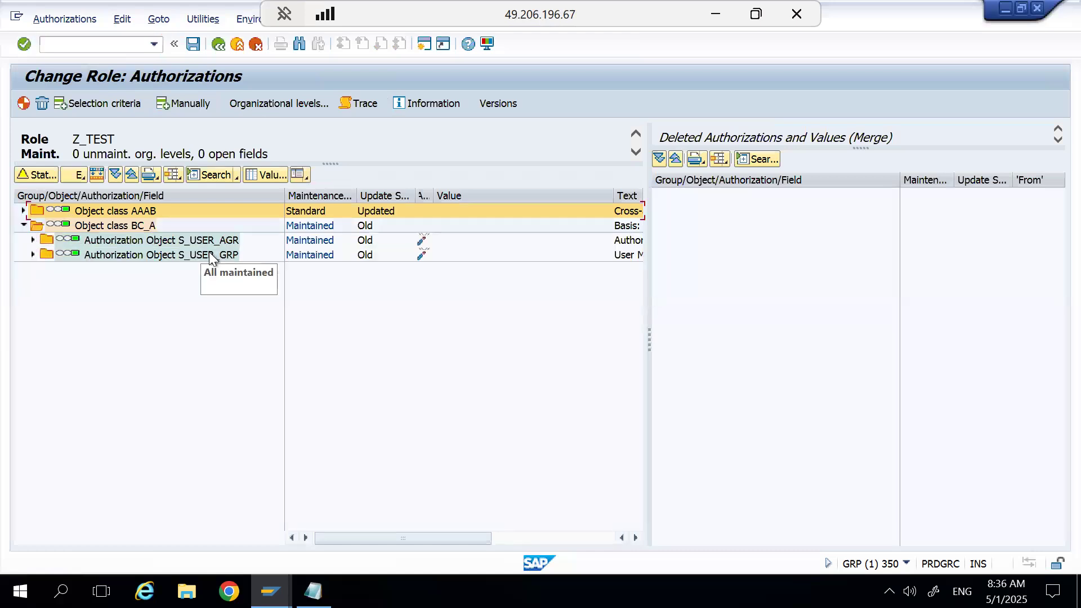
left_click(23, 211)
left_click(33, 226)
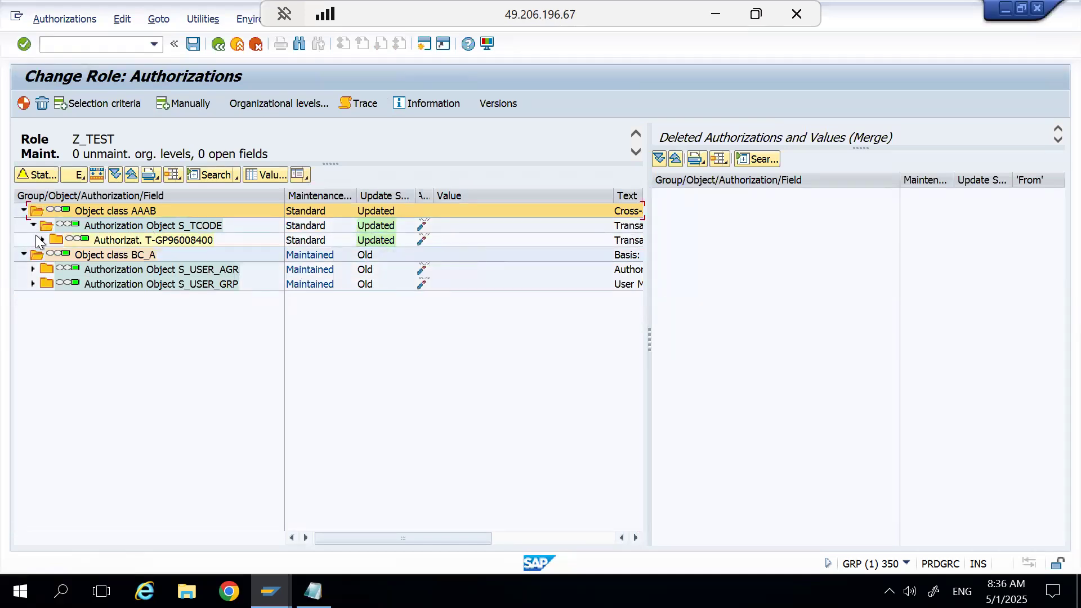
left_click(40, 240)
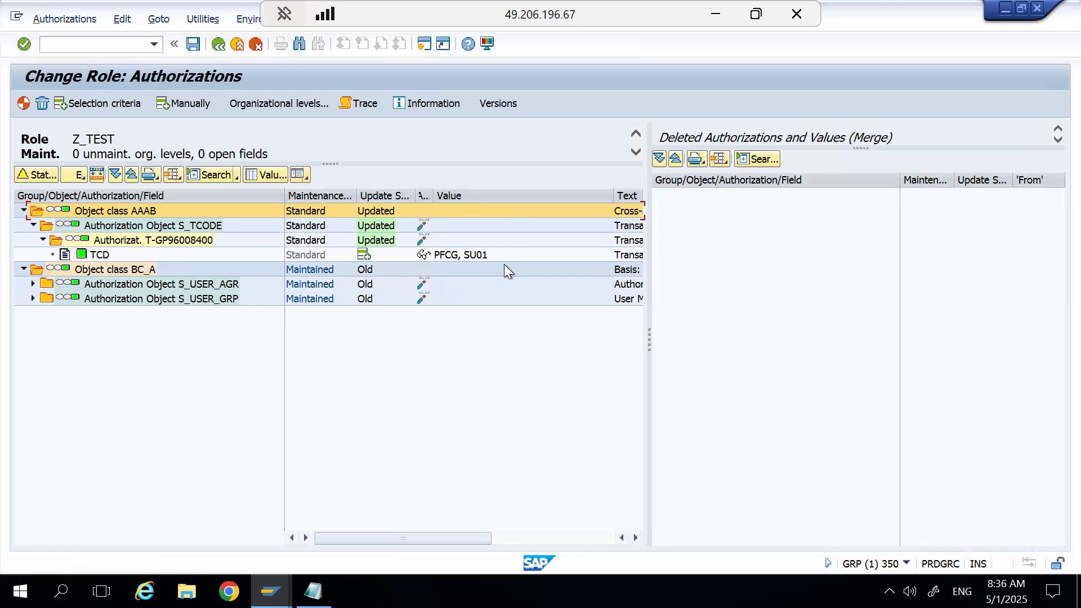
left_click(218, 45)
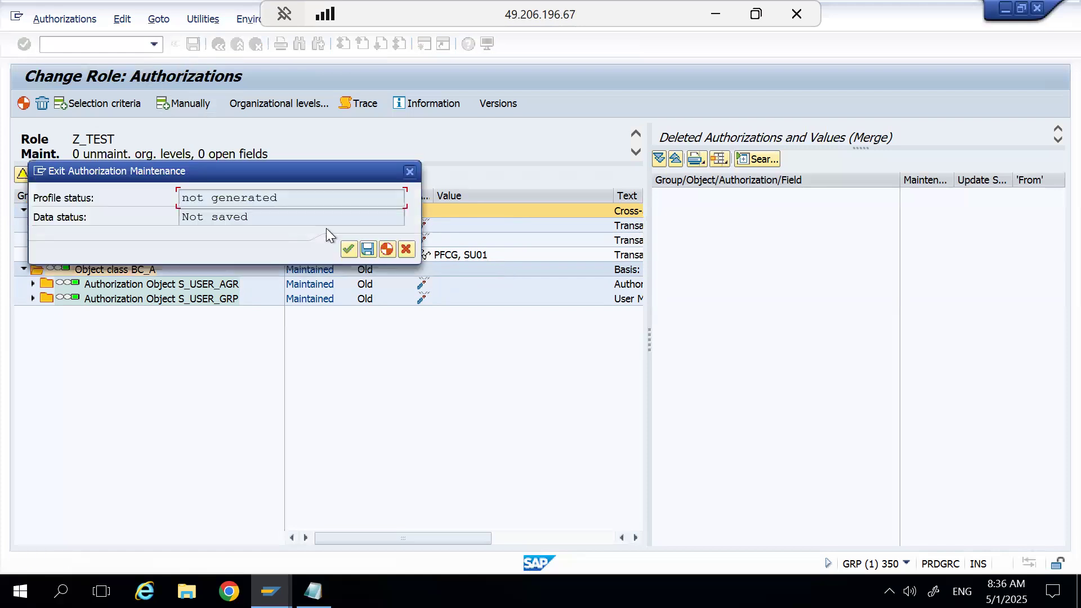
left_click(345, 249)
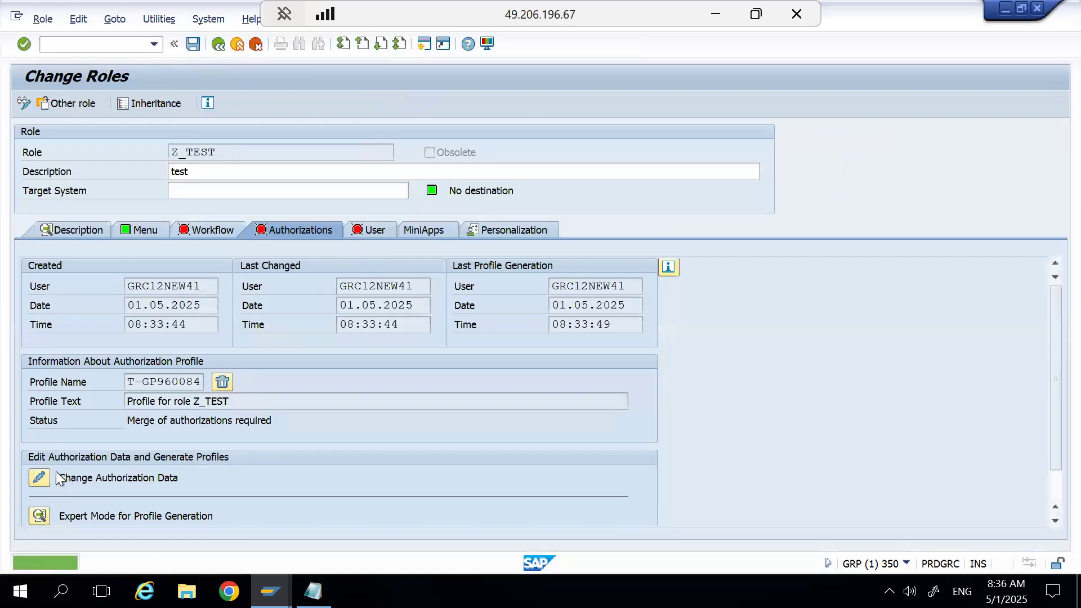
Open Change Authorization Data to compare its update statuses with the expert mode merge, and exit without saving.
left_click(39, 478)
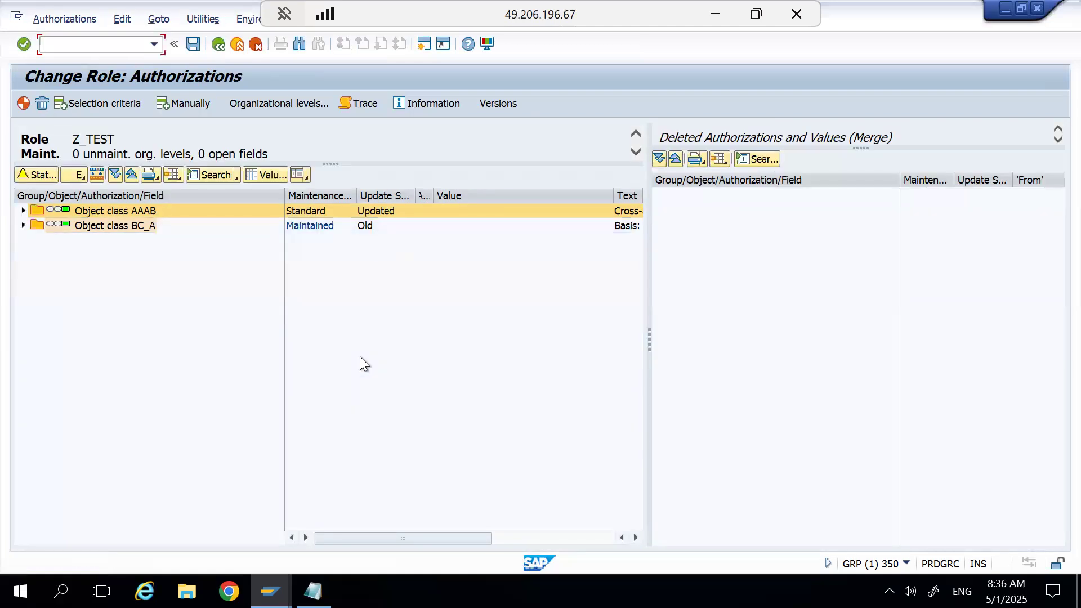
left_click(218, 42)
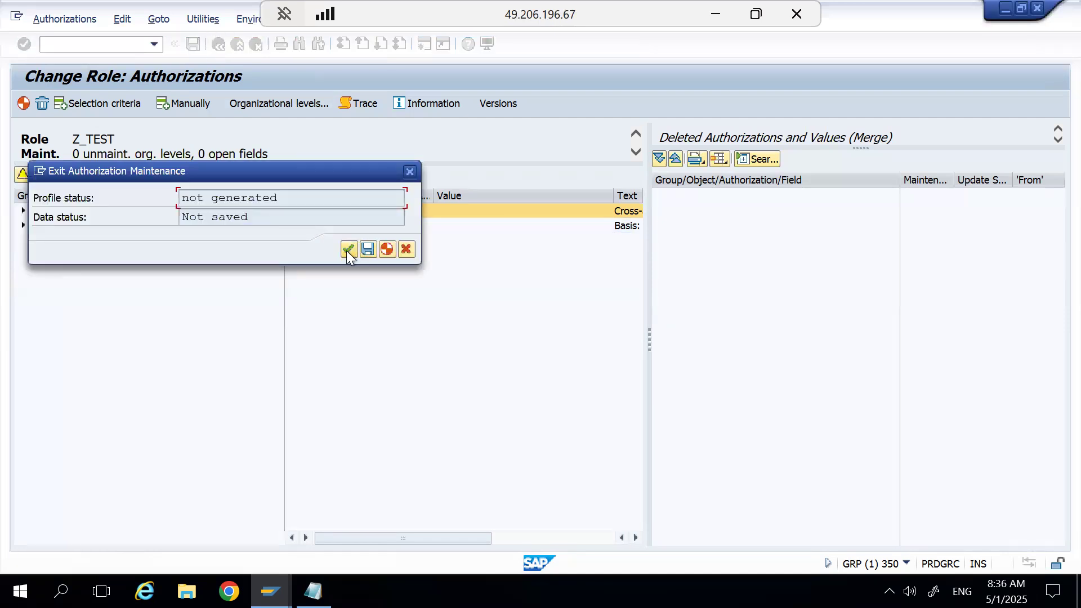
left_click(347, 251)
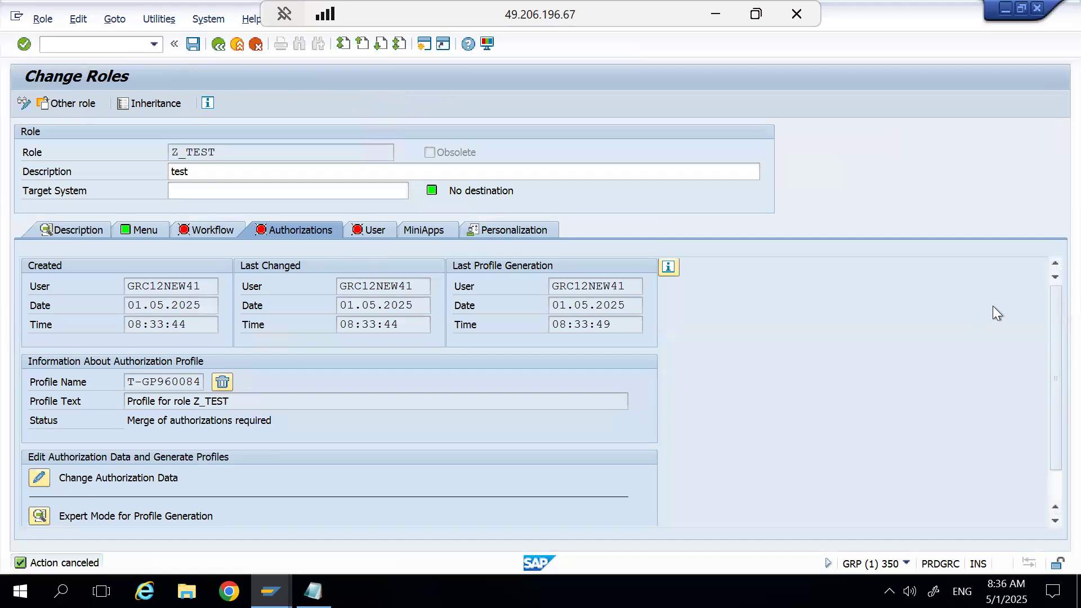
Examine the authorizations in expert mode with "Edit old status", exit unsaved, and view the "Delete and recreate profile and authorizations" option without executing it.
left_click(37, 521)
left_click(53, 275)
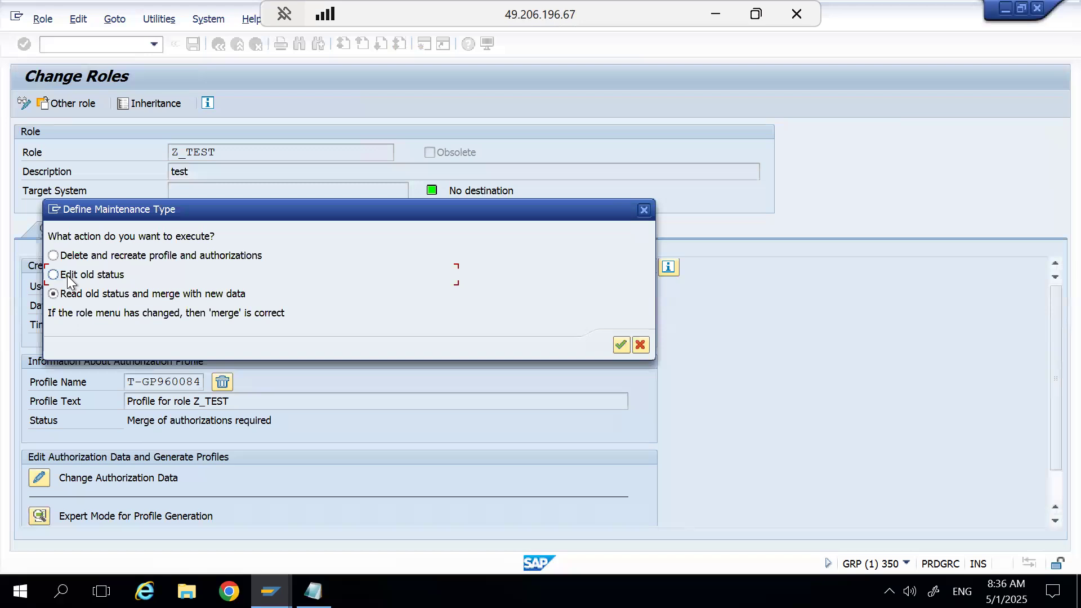
left_click(616, 348)
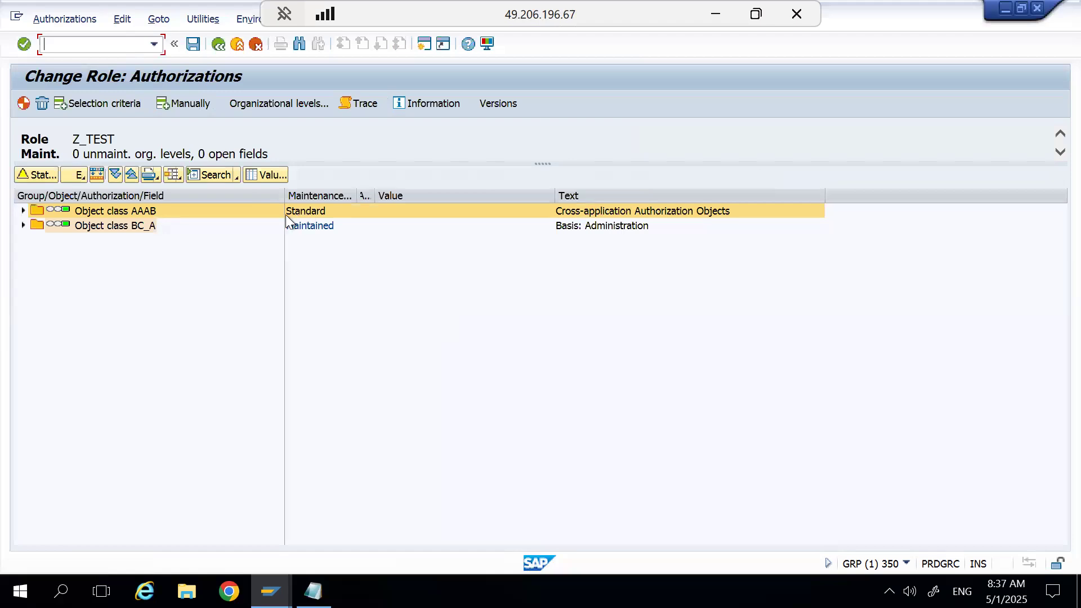
left_click_drag(376, 196, 391, 199)
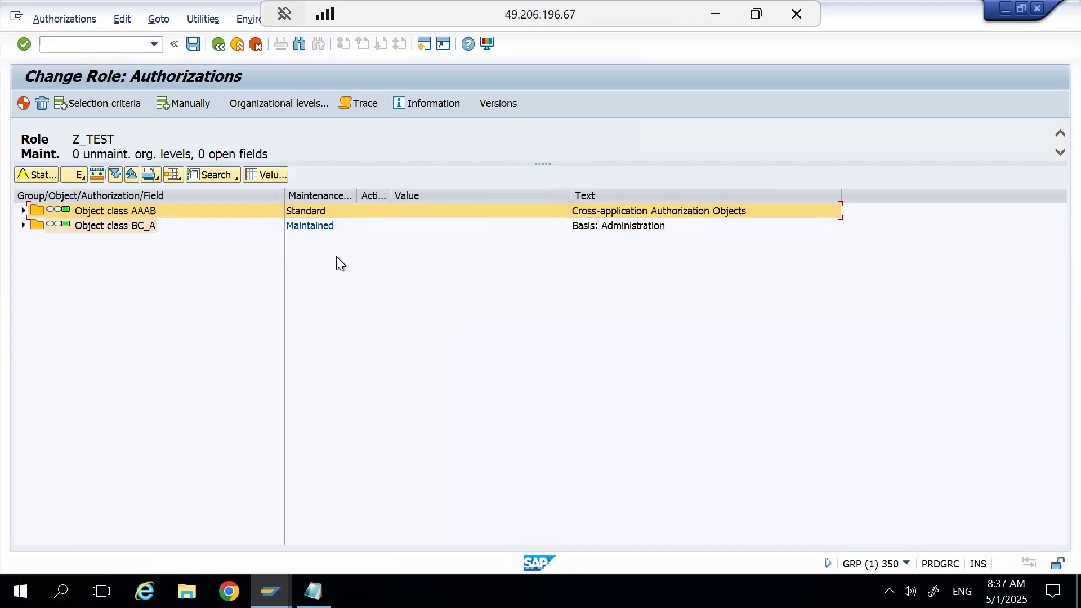
left_click(219, 46)
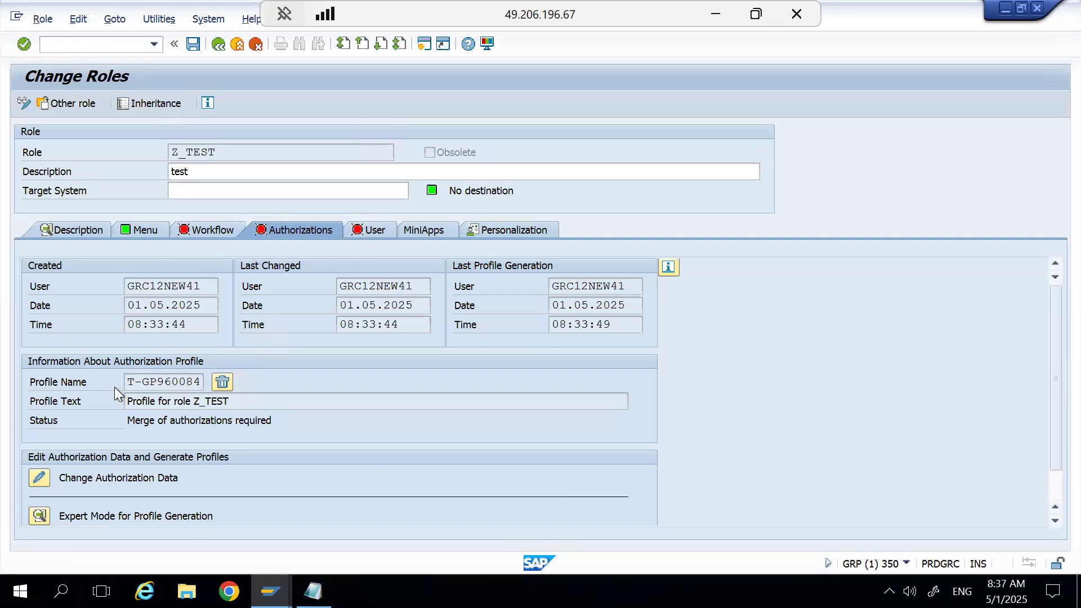
left_click(39, 516)
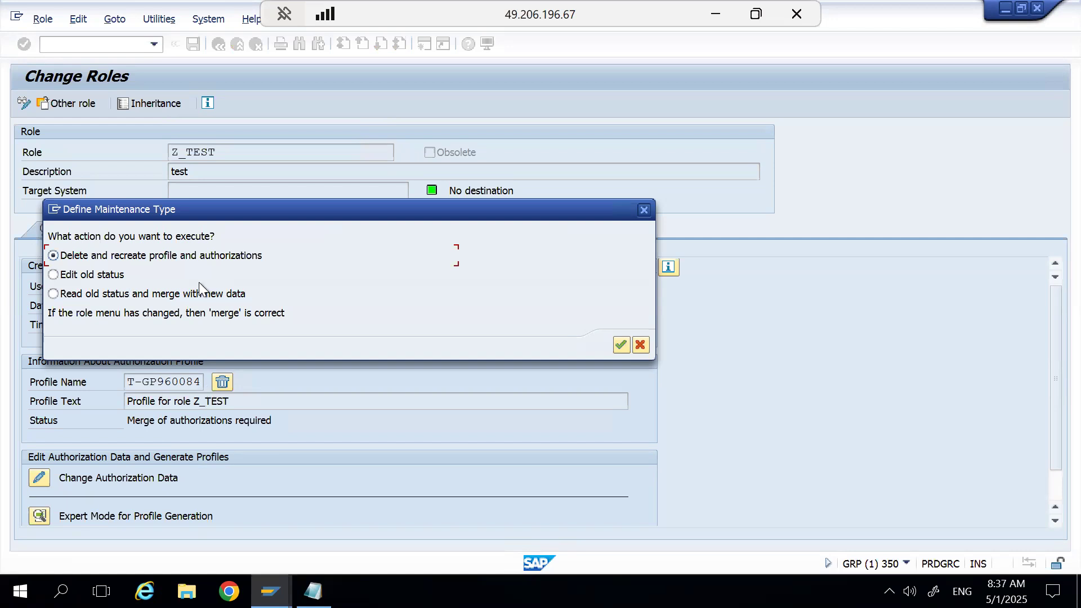
left_click(643, 353)
Merge the role's authorizations through Change Authorization Data, save them, generate the profile and return to the role.
left_click(192, 46)
left_click(37, 480)
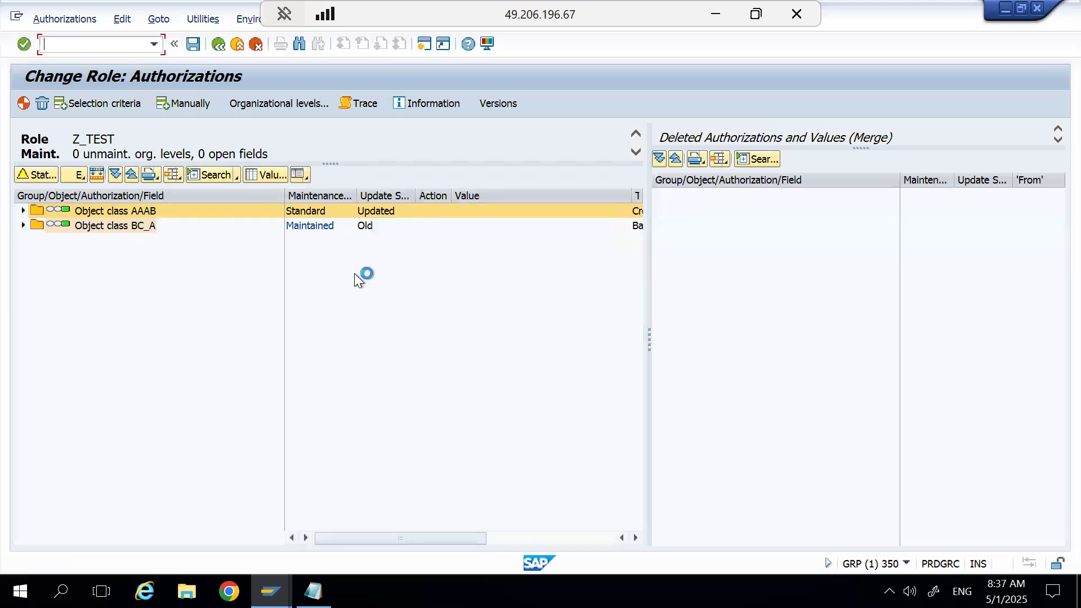
left_click(23, 224)
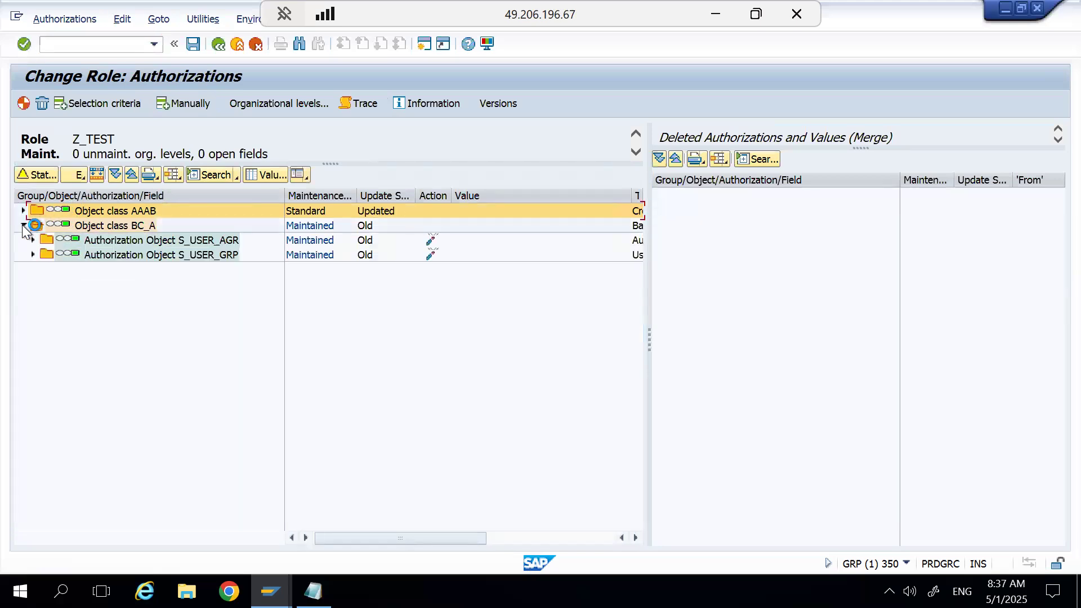
left_click(193, 44)
left_click(23, 103)
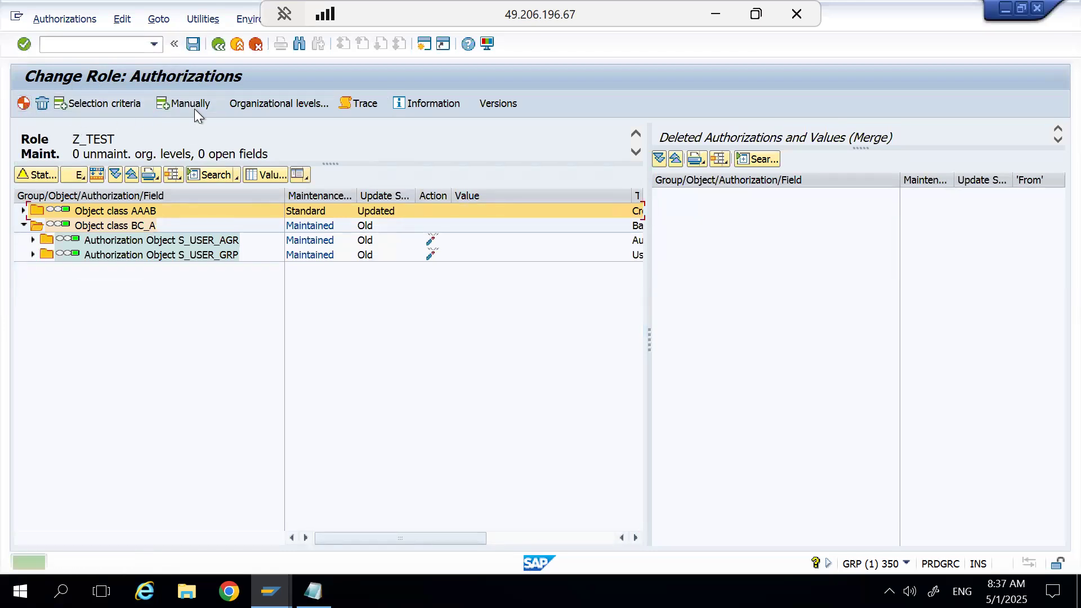
left_click(212, 48)
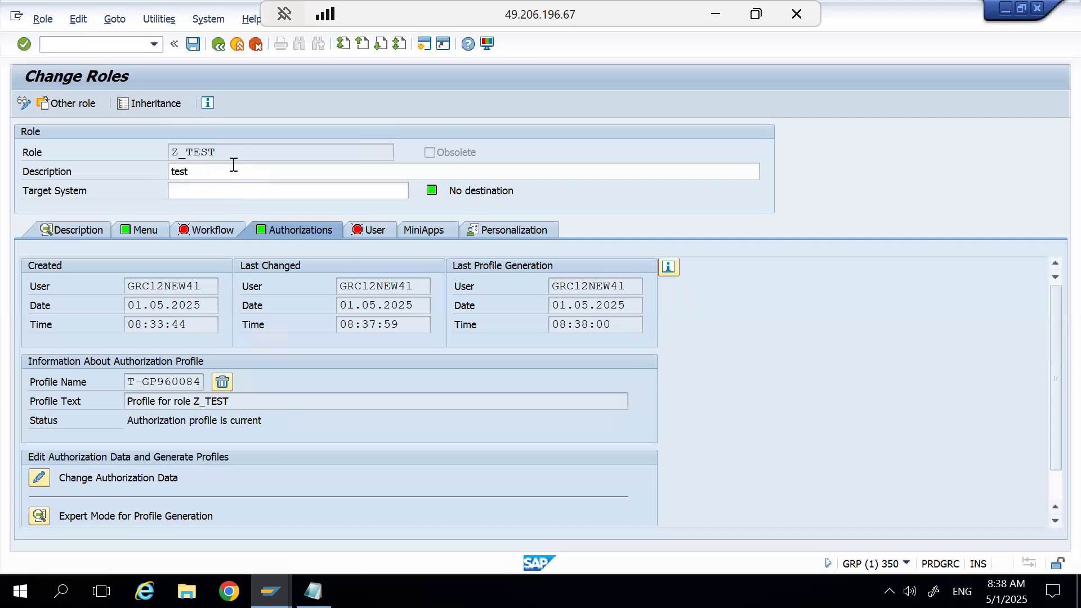
Assign the test user's ID to role Z_TEST in the user assignments and save the role.
left_click(368, 237)
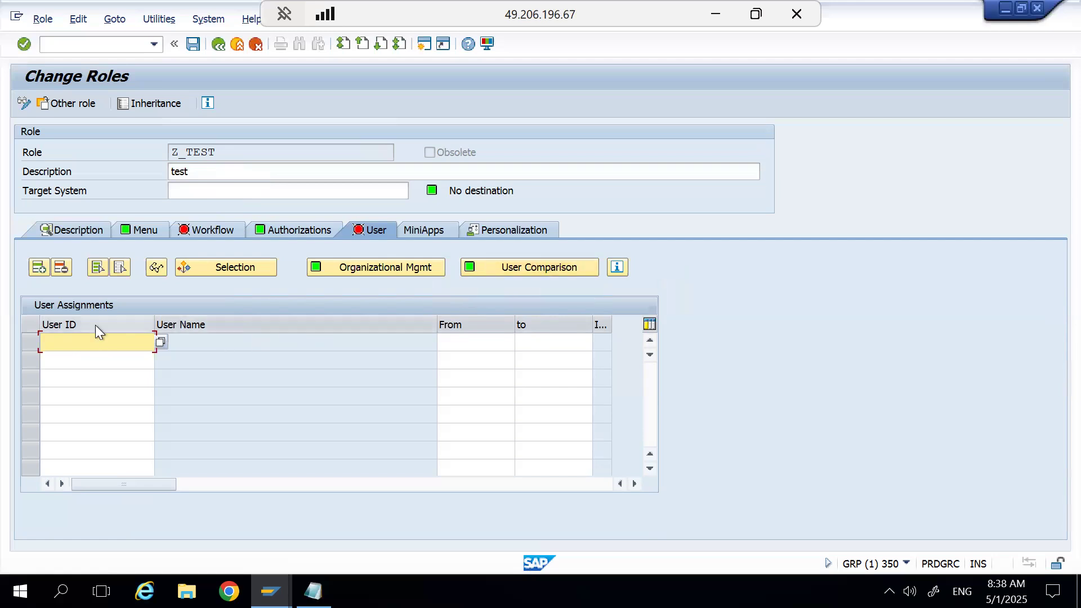
left_click(76, 339)
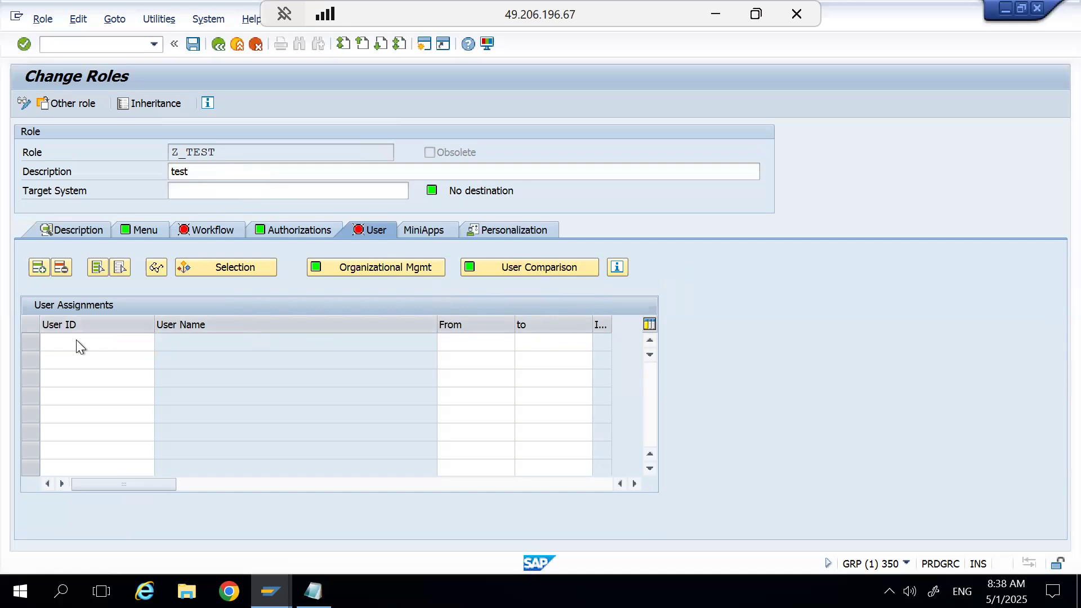
left_click(76, 339)
type("zrajesh")
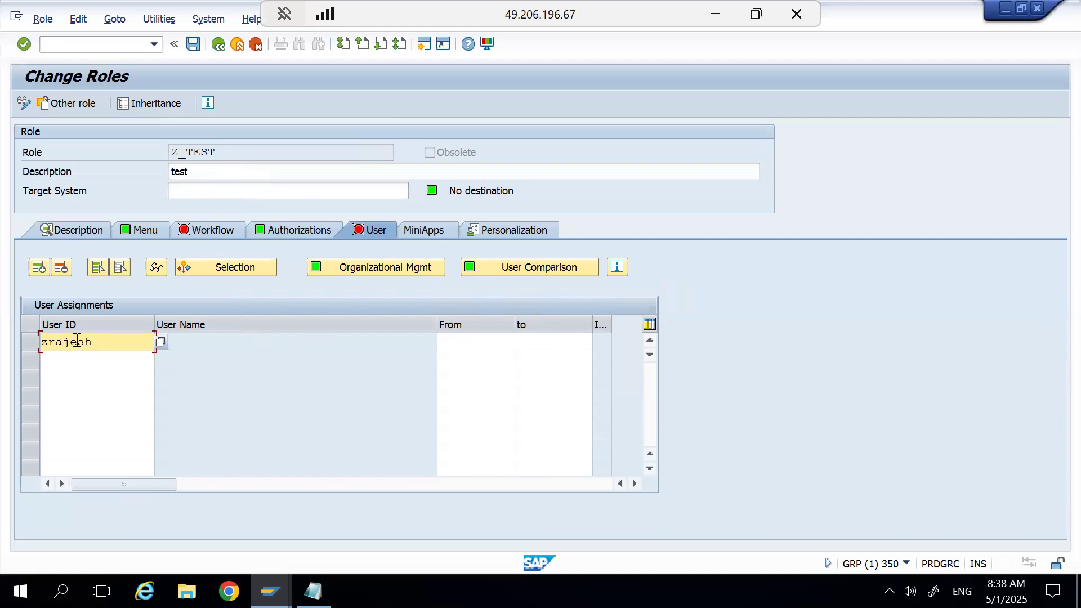
key("Return")
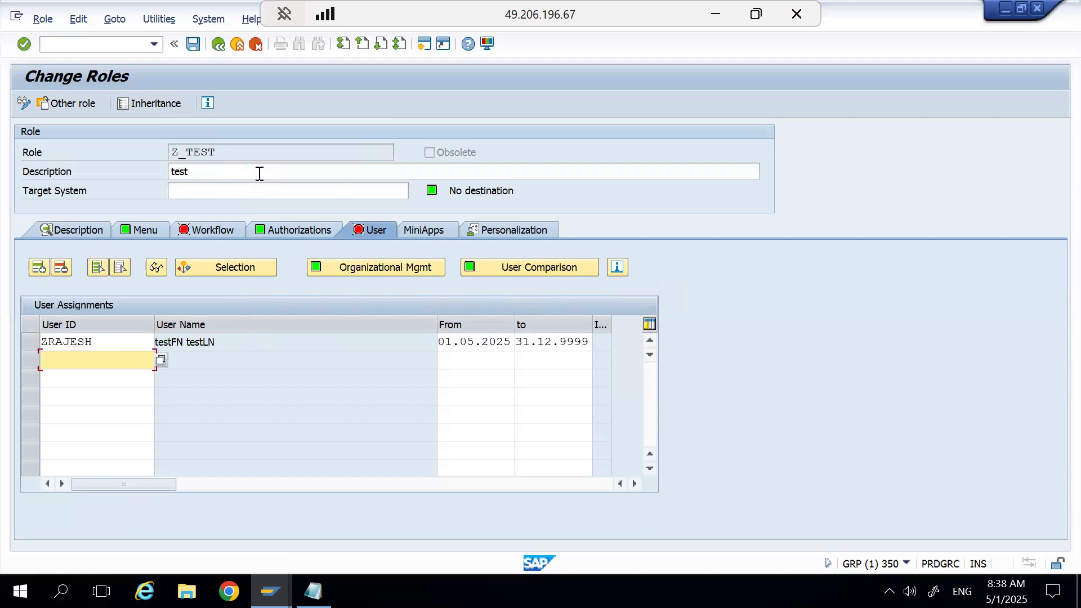
left_click(193, 44)
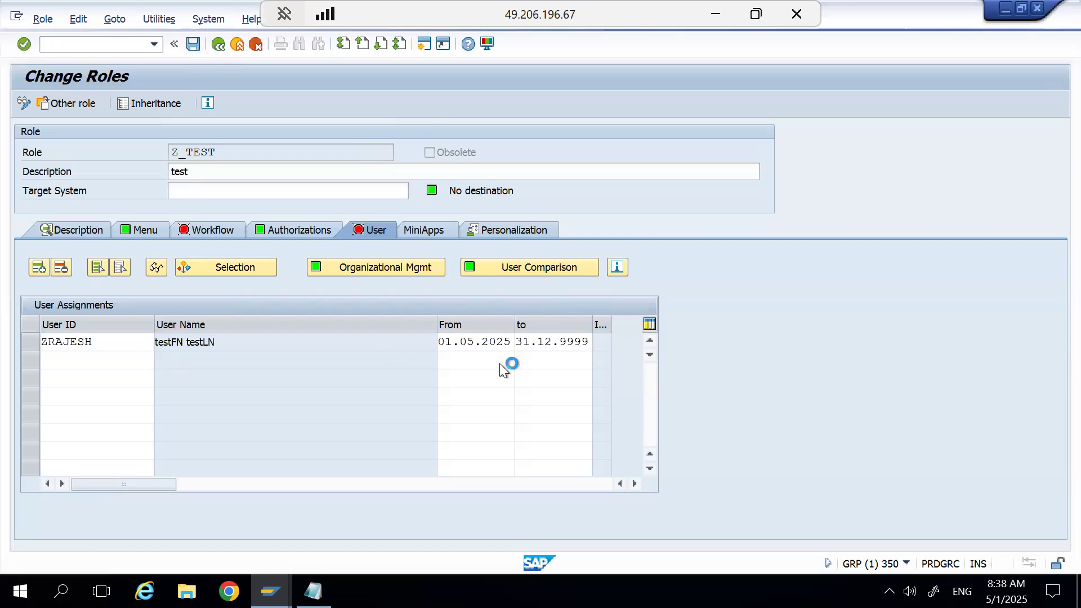
Run the user comparison for role Z_TEST, save, and return to the initial role maintenance screen.
left_click(506, 266)
left_click(479, 326)
left_click(625, 325)
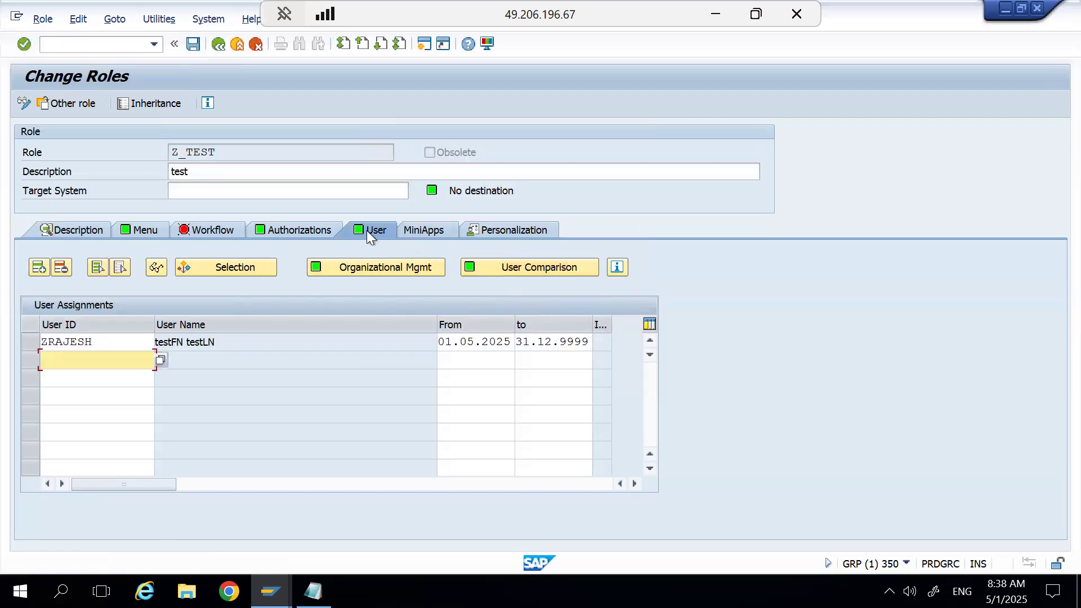
left_click(195, 45)
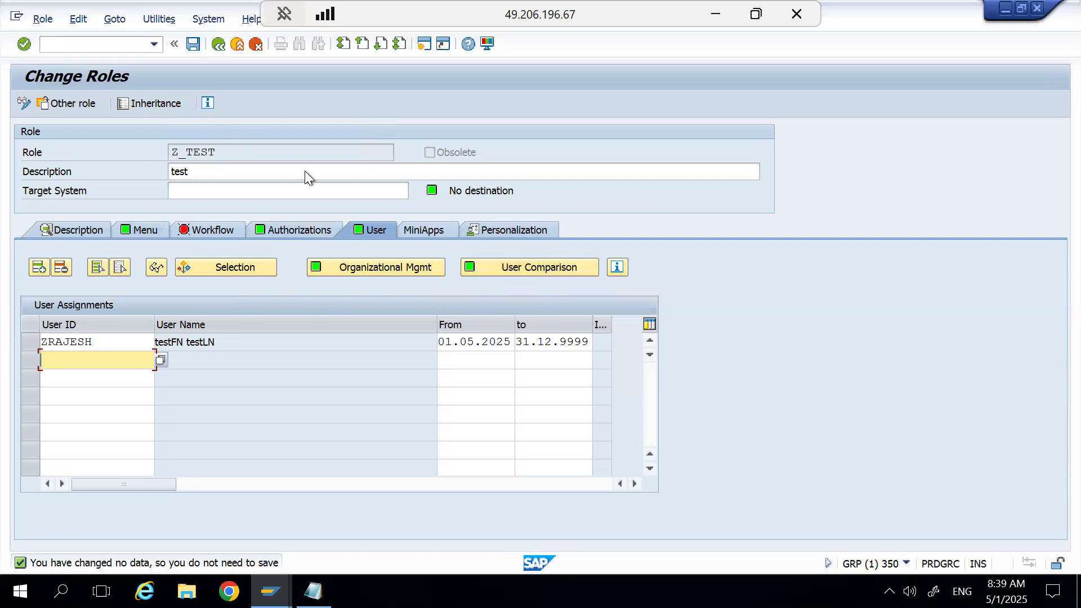
left_click(218, 44)
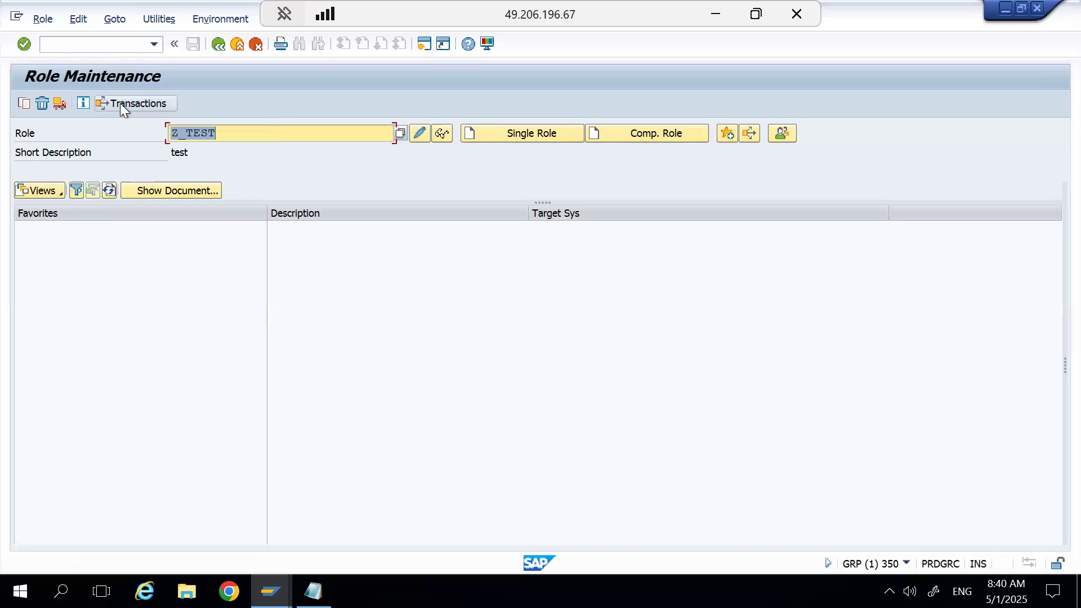
Reopen role Z_TEST in change mode, check its authorization data for organizational levels, and return to the role.
left_click(425, 134)
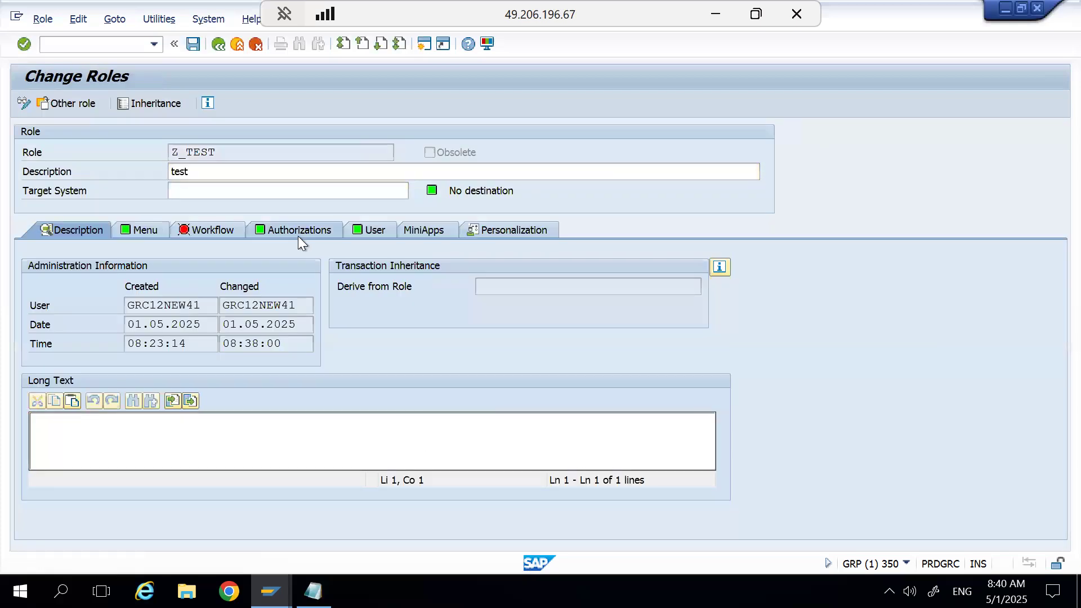
left_click(299, 232)
left_click(39, 477)
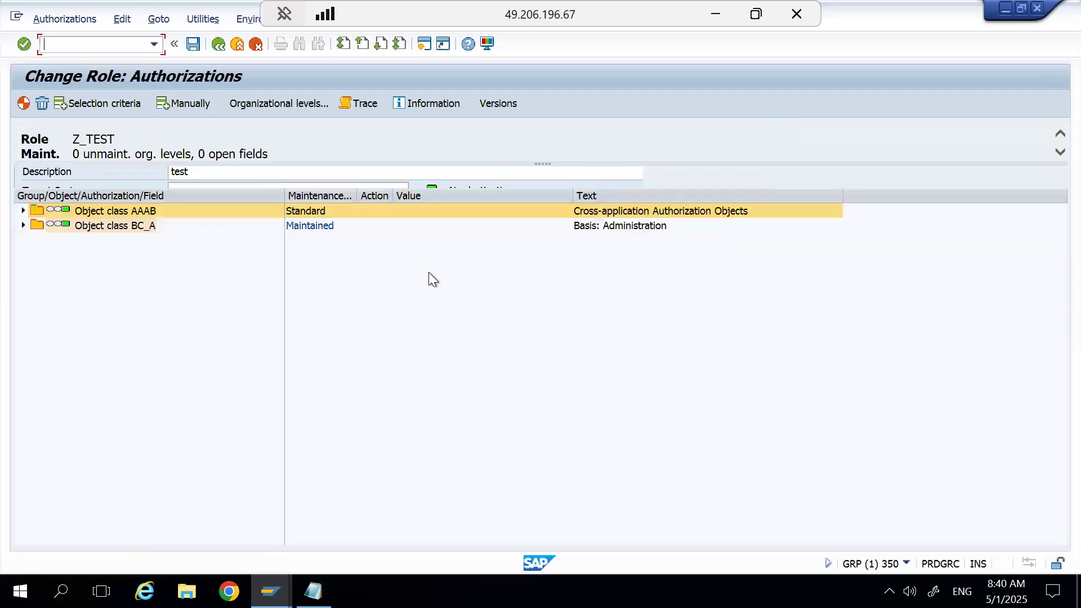
left_click(264, 103)
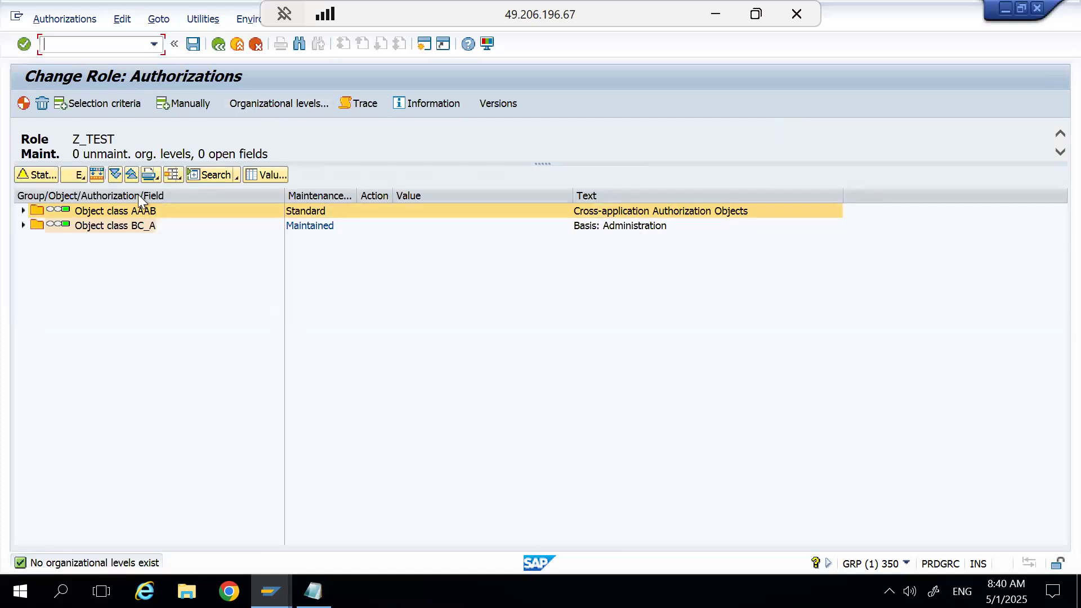
left_click(219, 51)
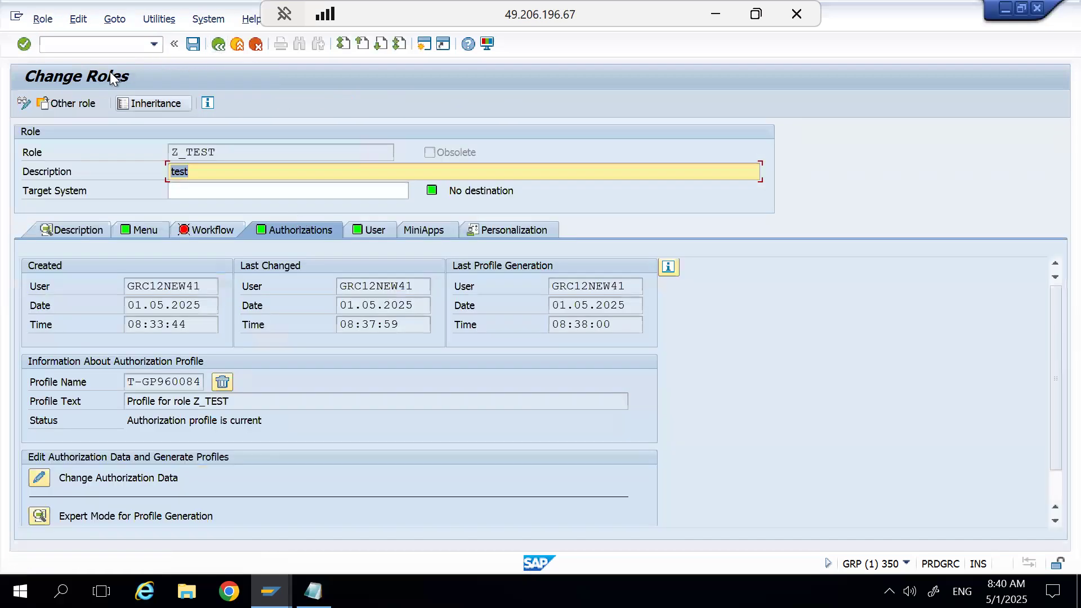
Start SE16 in a new session and open the selection screen of table AGR_1252.
left_click(95, 45)
type("/ose16")
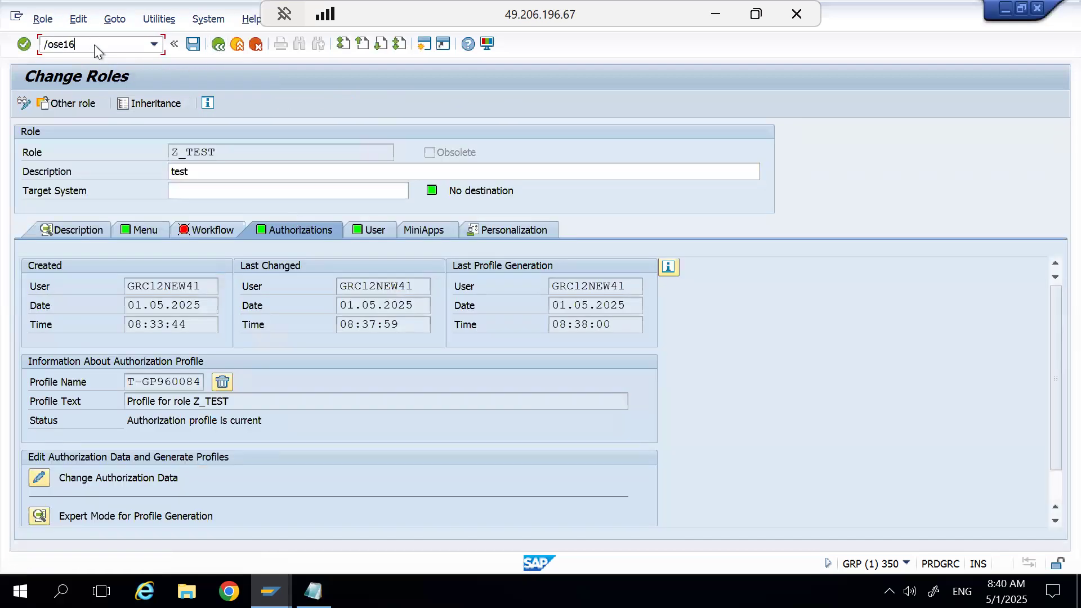
key("Return")
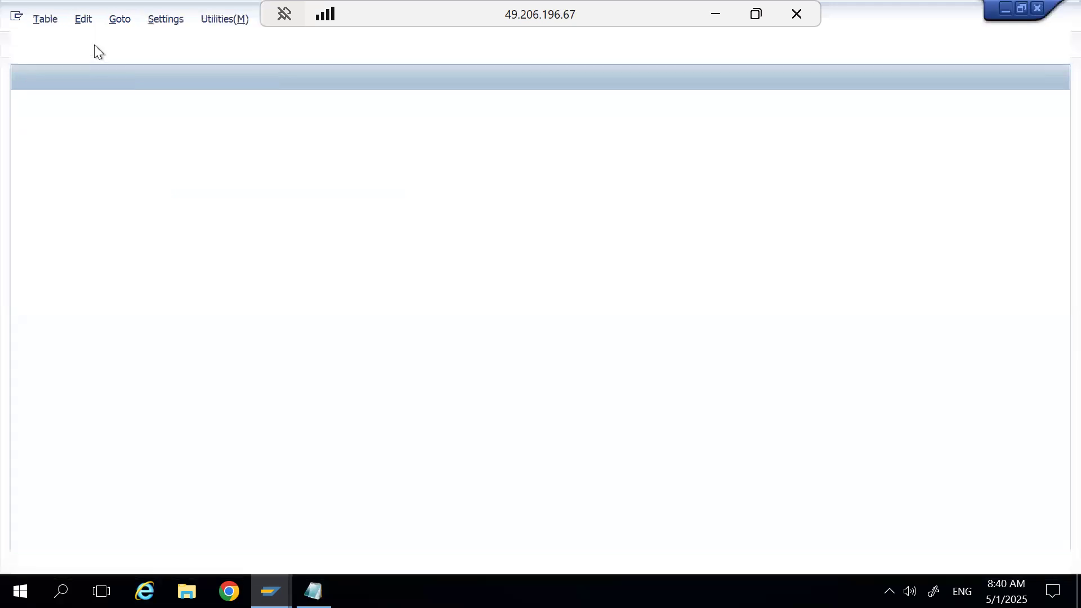
left_click(289, 177)
key("BackSpace")
key("BackSpace")
key("BackSpace")
key("BackSpace")
key("BackSpace")
type("a")
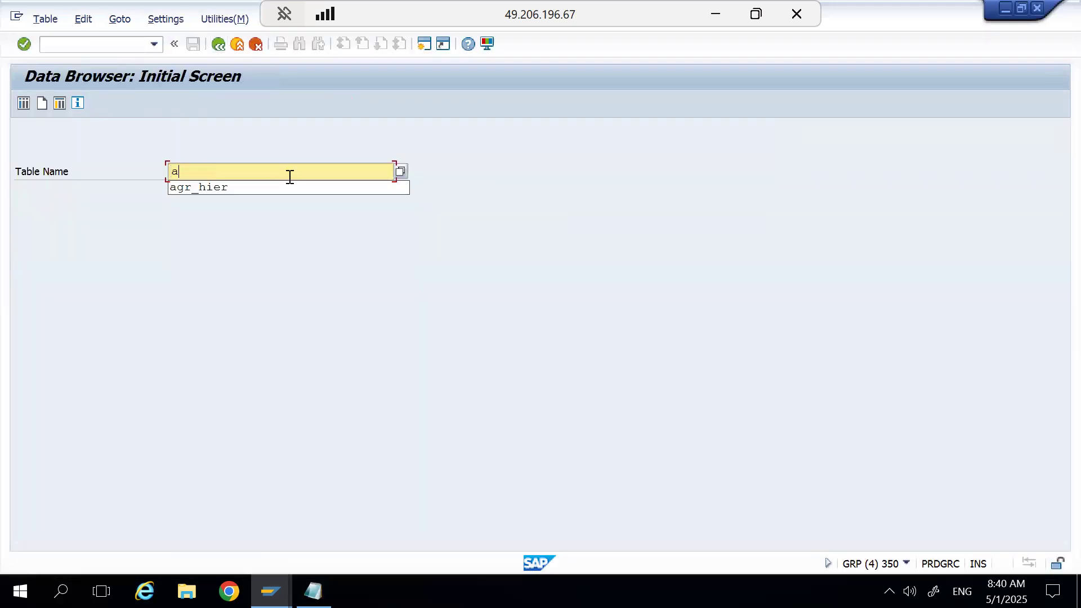
type("gr_125")
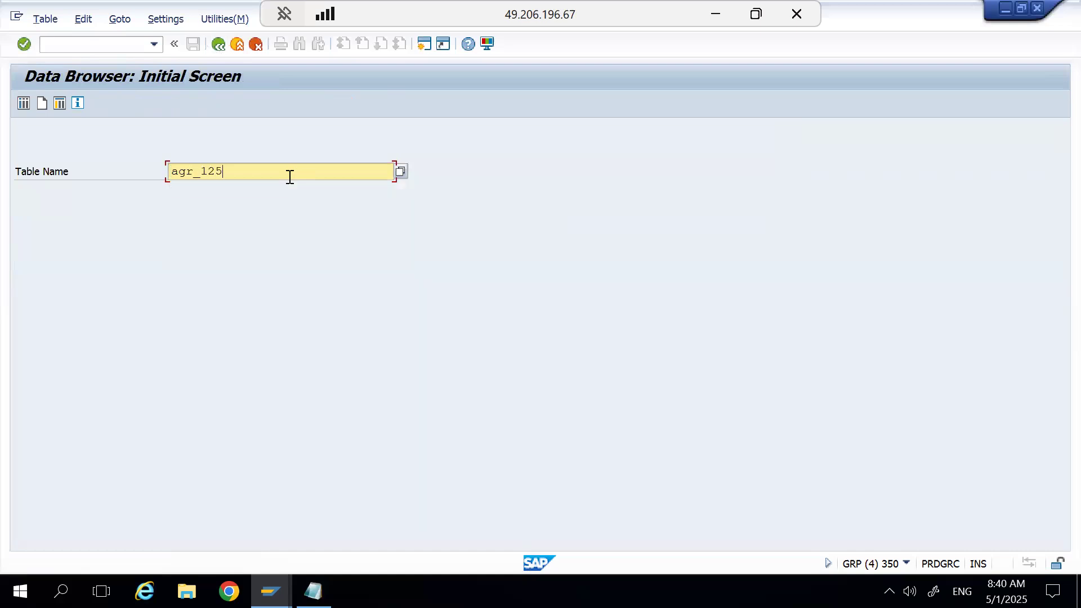
type("2")
key("Return")
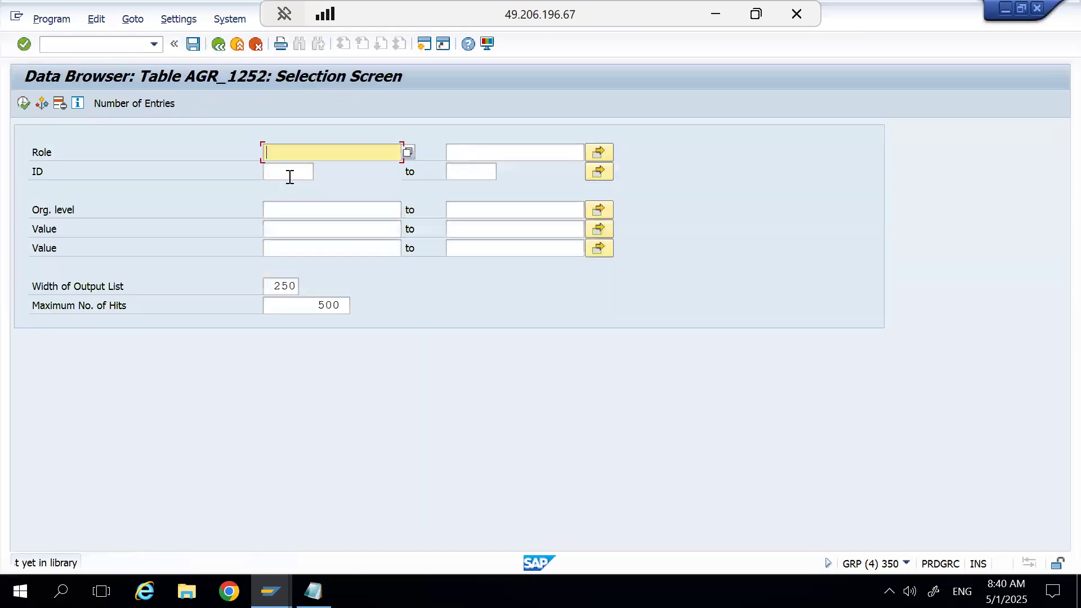
Display the possible entries for the Org. level field and examine the organizational level variables through $WERKS.
left_click(330, 210)
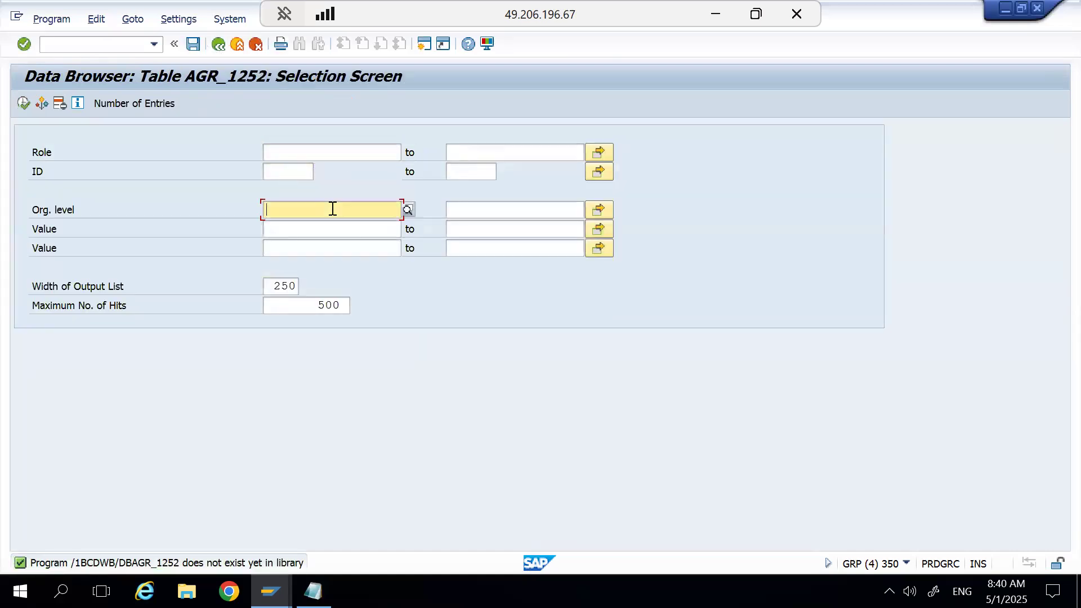
left_click(407, 211)
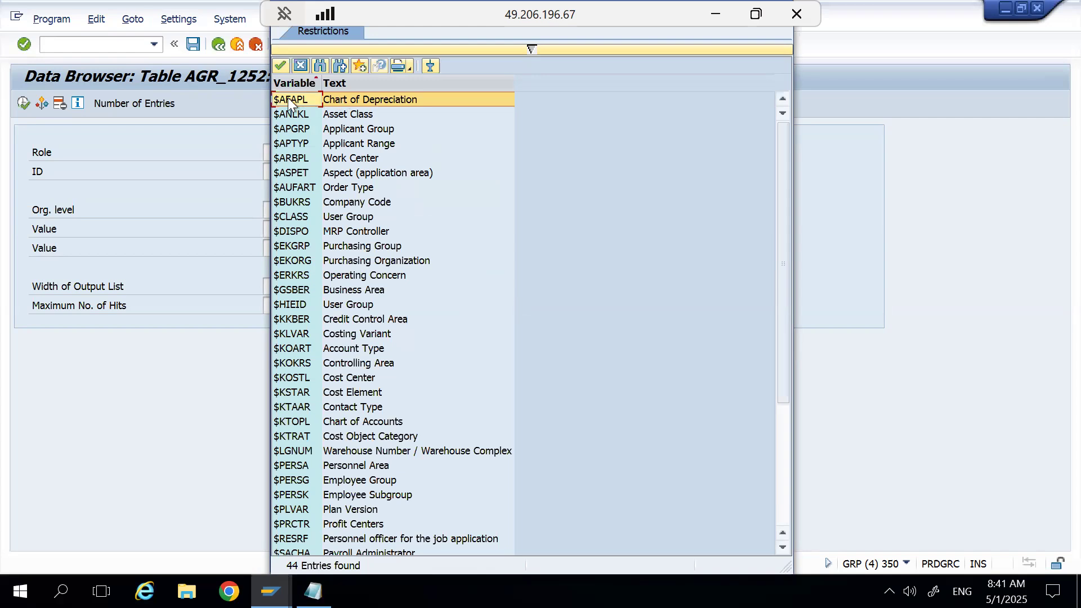
key("Down")
key("Down")
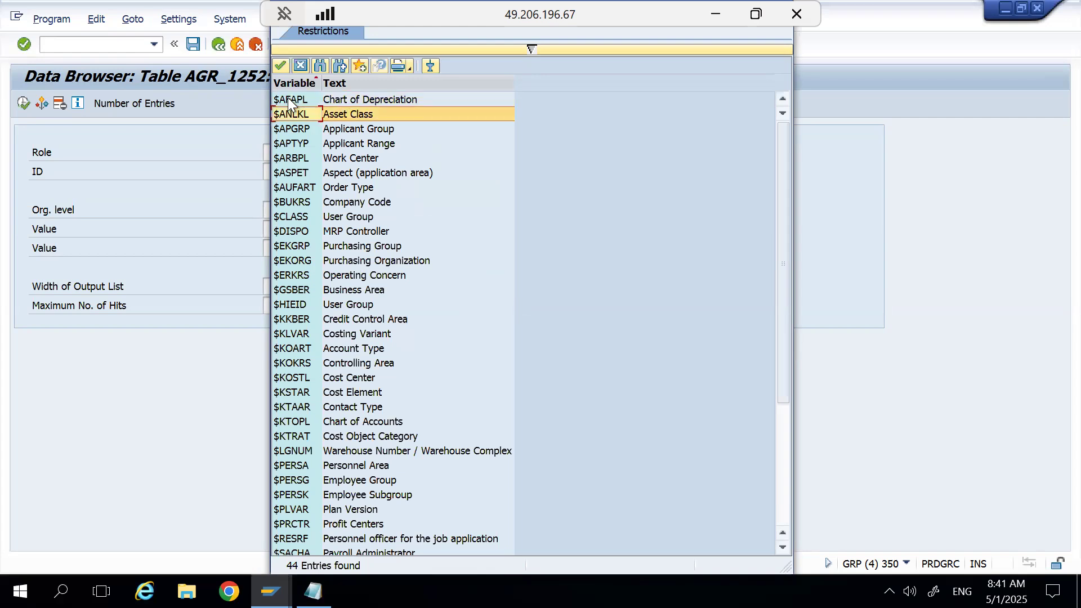
key("Down")
key("Down")
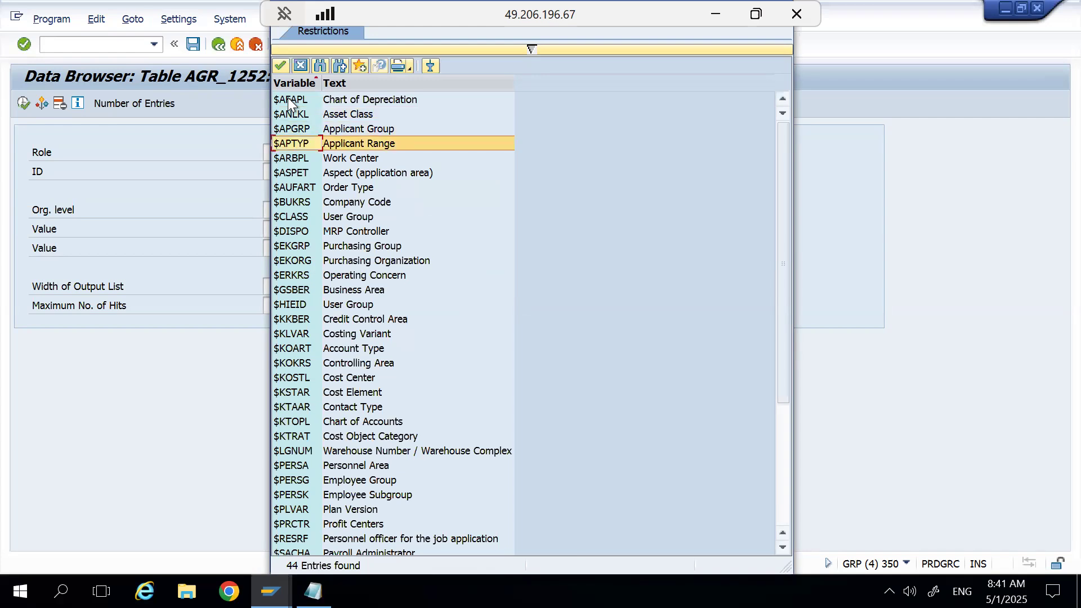
key("Down")
key("Down")
key("Down")
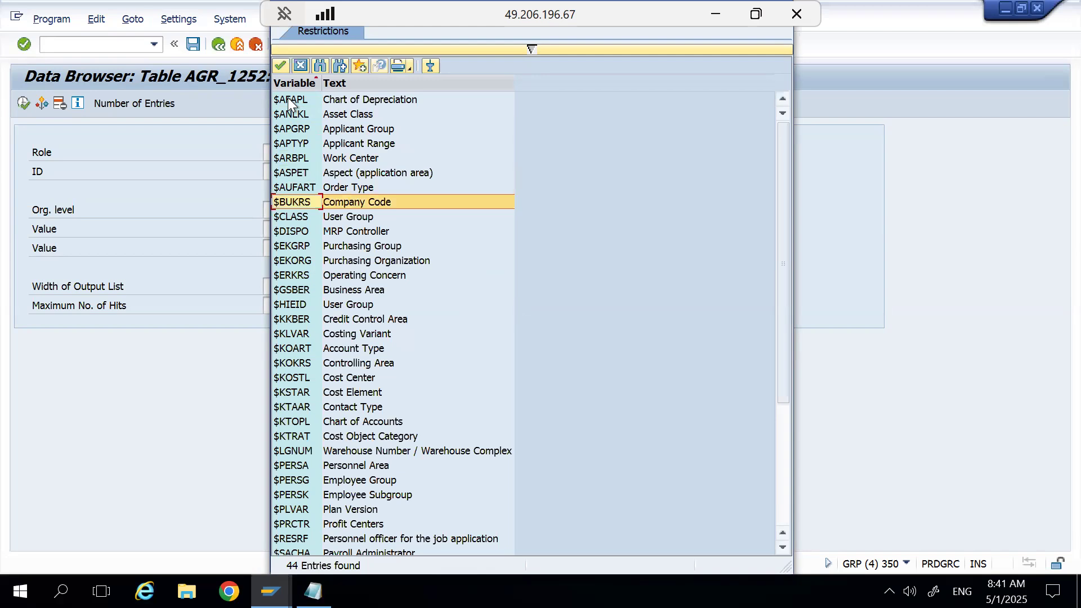
key("Down")
key("Down")
key("Down")
key("Down")
key("Down")
key("Down")
key("Down")
key("Down")
key("Down")
key("Down")
key("Down")
key("Down")
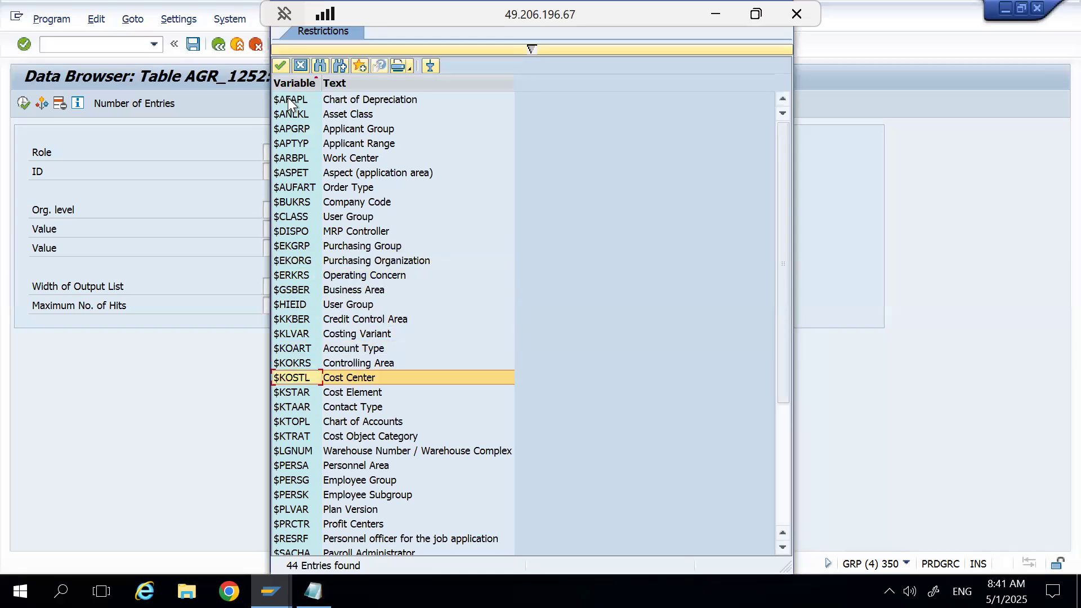
key("Down")
key("Down")
key("Down")
key("Down")
key("Up")
key("Up")
key("Up")
key("Up")
key("Up")
key("Up")
key("Up")
key("Up")
key("Up")
key("Up")
key("Up")
key("Up")
key("Up")
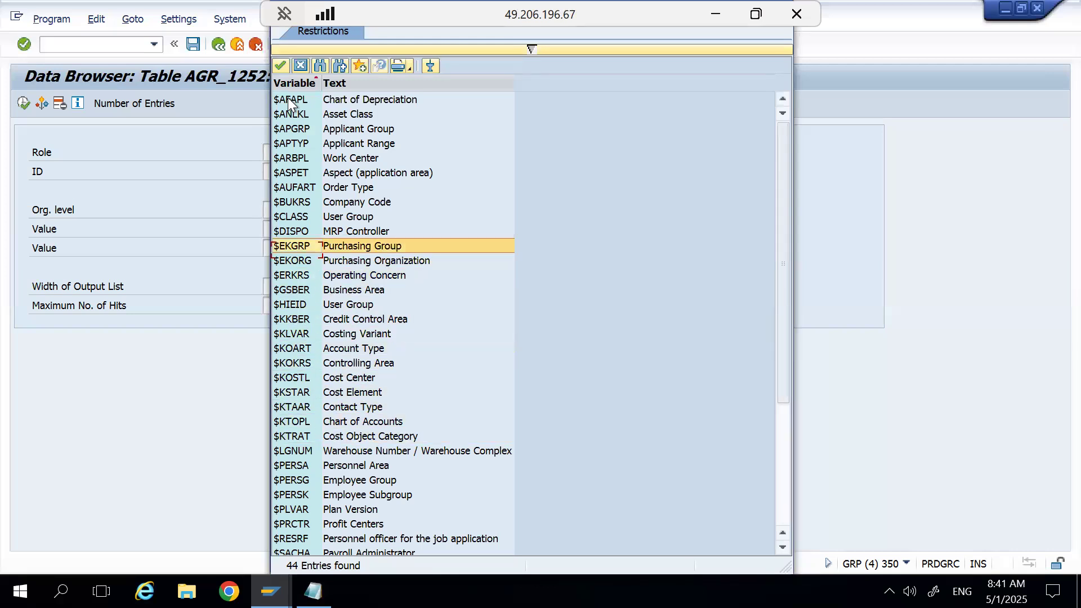
key("Up")
key("Up")
key("Up")
key("Down")
key("Down")
key("Down")
key("Down")
key("Down")
key("Down")
key("Down")
key("Down")
key("Down")
key("Down")
key("Down")
key("Down")
key("Down")
key("Down")
key("Down")
key("Down")
key("Down")
key("Down")
key("Down")
key("Down")
key("Down")
key("Down")
key("Down")
key("Down")
key("Down")
key("Down")
key("Down")
key("Down")
key("Down")
key("Down")
key("Down")
key("Down")
key("Down")
key("Down")
key("Down")
key("Up")
key("Up")
key("Down")
key("Down")
key("Down")
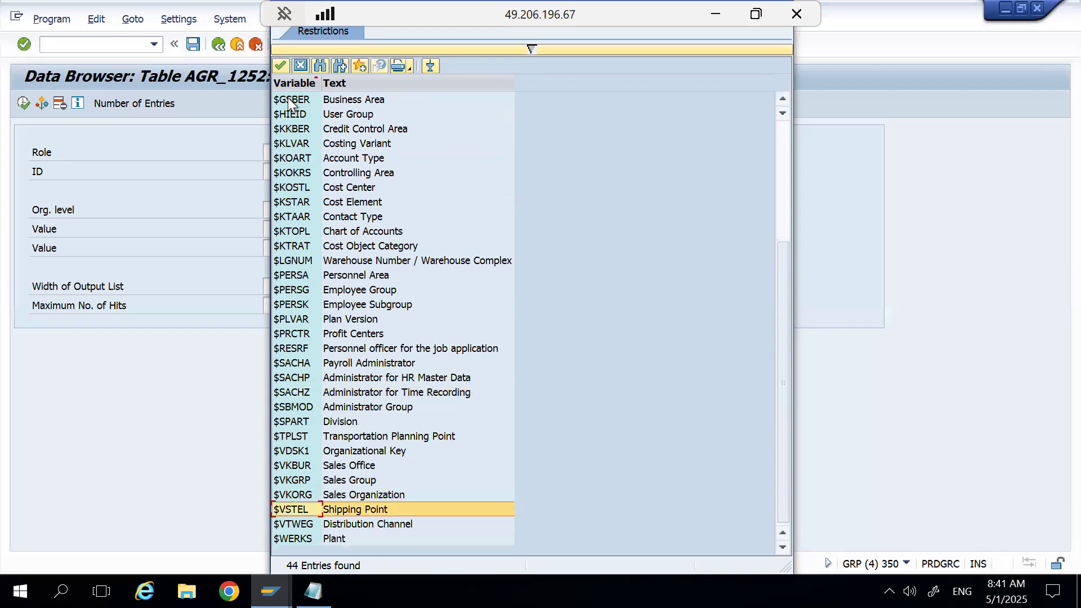
key("Up")
key("Up")
key("Up")
key("Up")
key("Up")
key("Up")
key("Up")
key("Up")
key("Up")
key("Up")
key("Up")
key("Up")
key("Up")
key("Up")
key("Up")
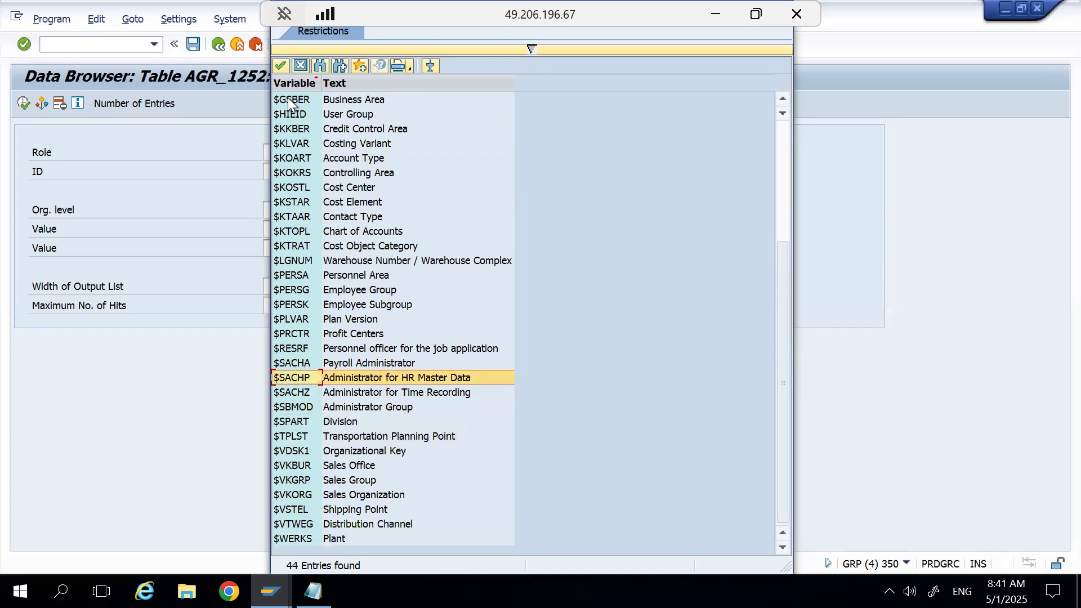
key("Down")
key("Down")
key("Down")
key("Down")
key("Down")
key("Down")
key("Down")
key("Down")
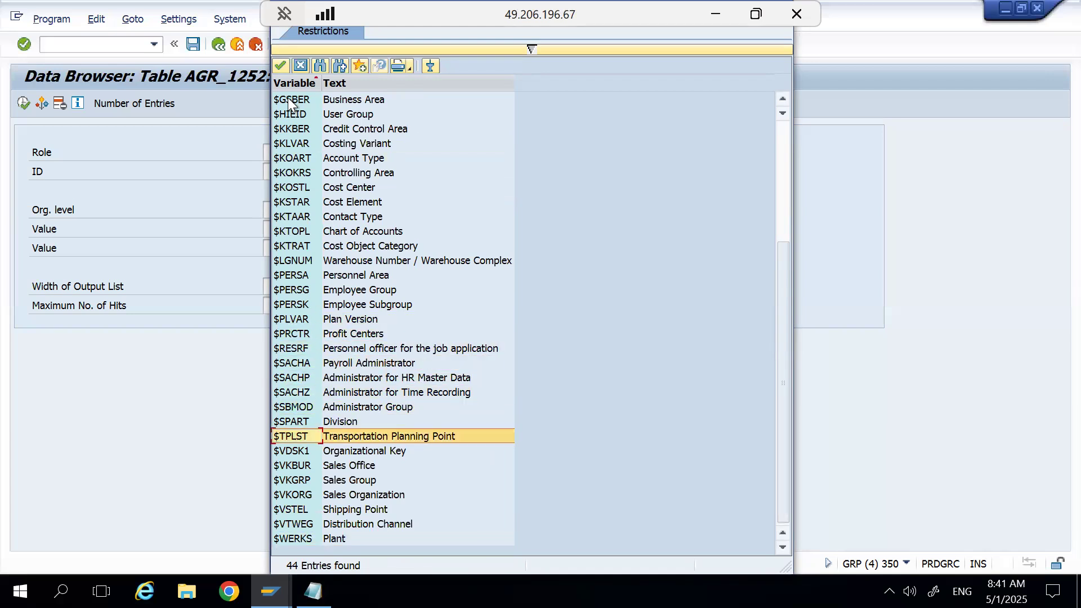
key("Down")
key("Down")
key("Down")
key("Down")
key("Down")
key("Down")
key("Down")
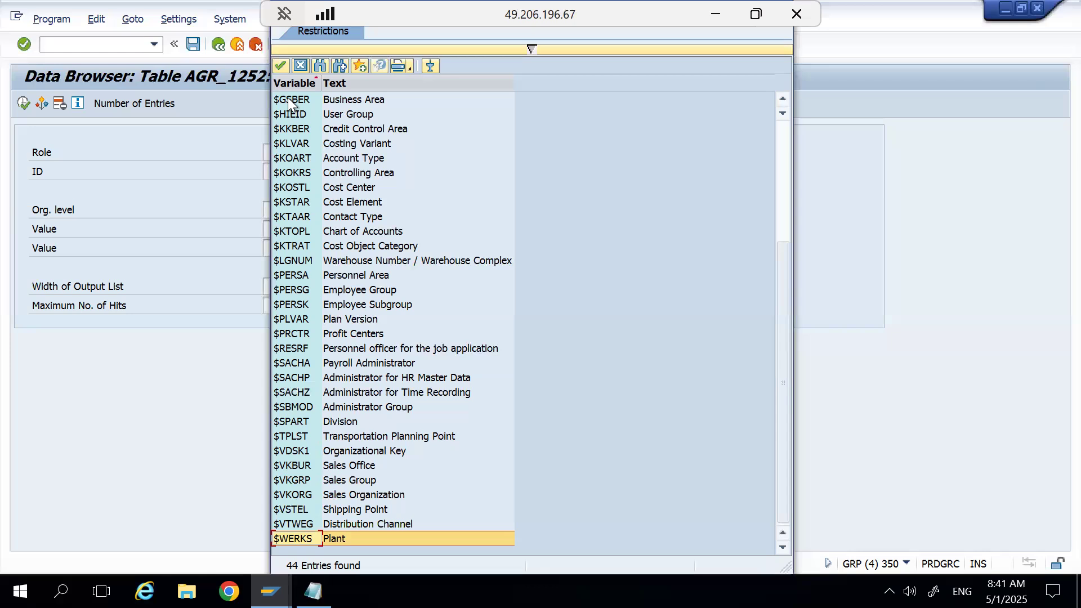
key("Up")
key("Up")
key("Up")
key("Up")
key("Up")
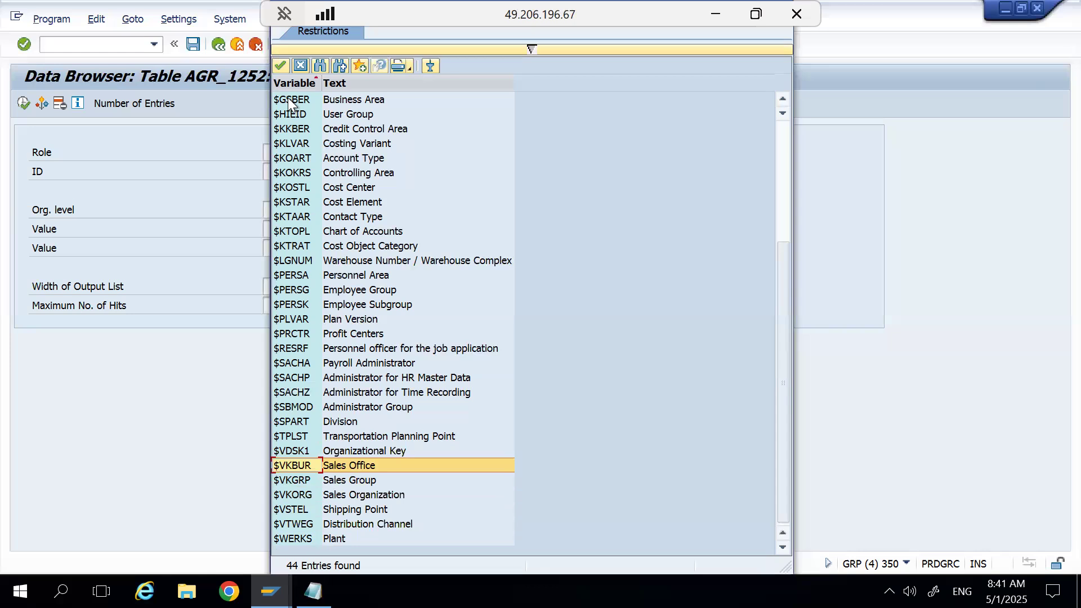
key("Down")
key("Down")
key("Down")
key("Down")
key("Down")
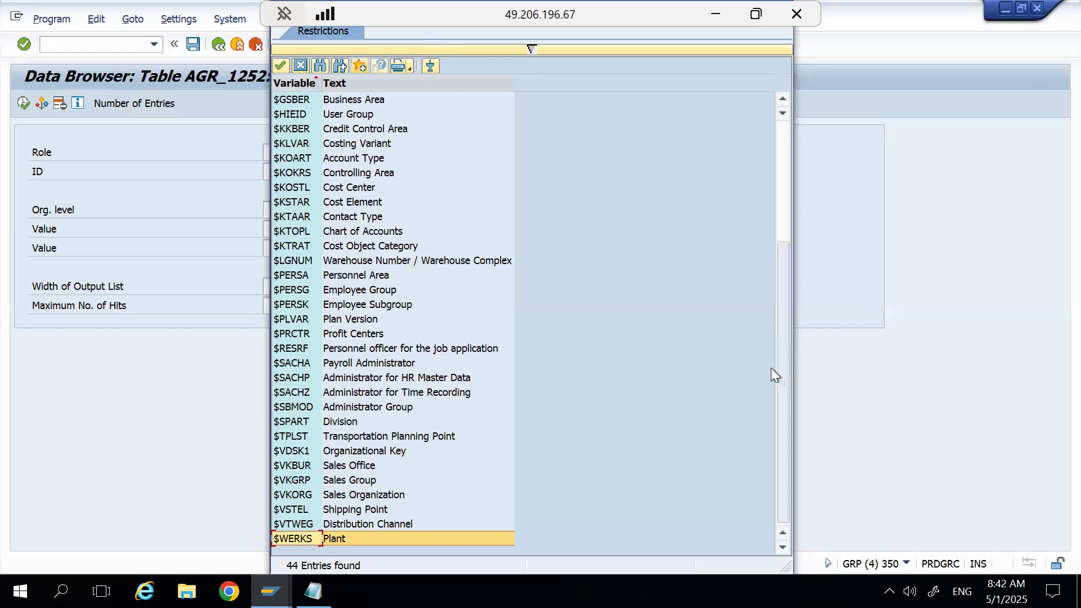
Return to the AGR_1252 value list and choose $KOKRS (Controlling Area) as the Org. level.
left_click(271, 592)
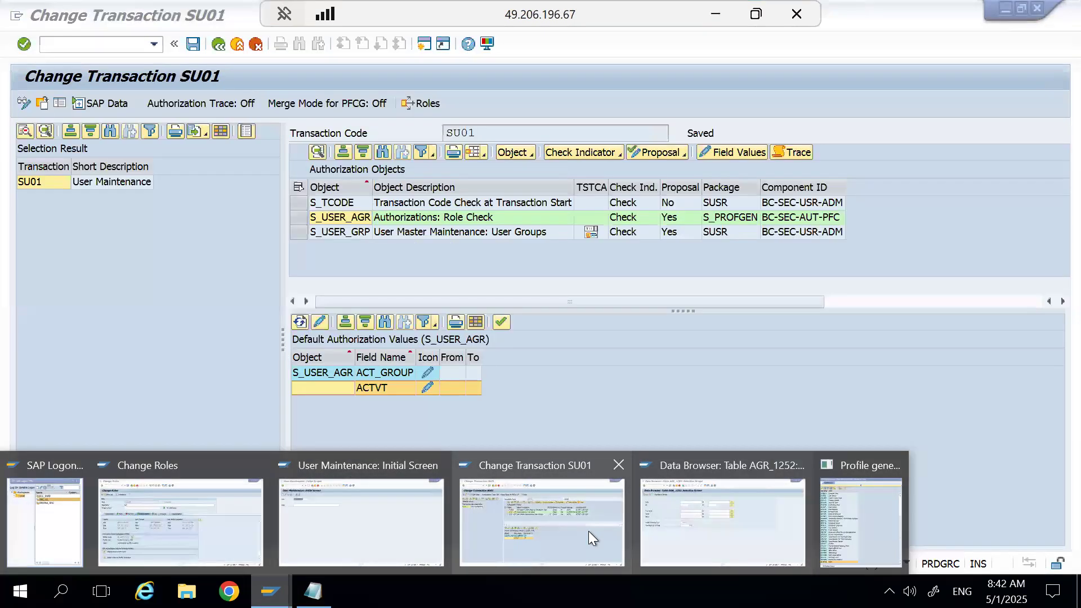
left_click(654, 526)
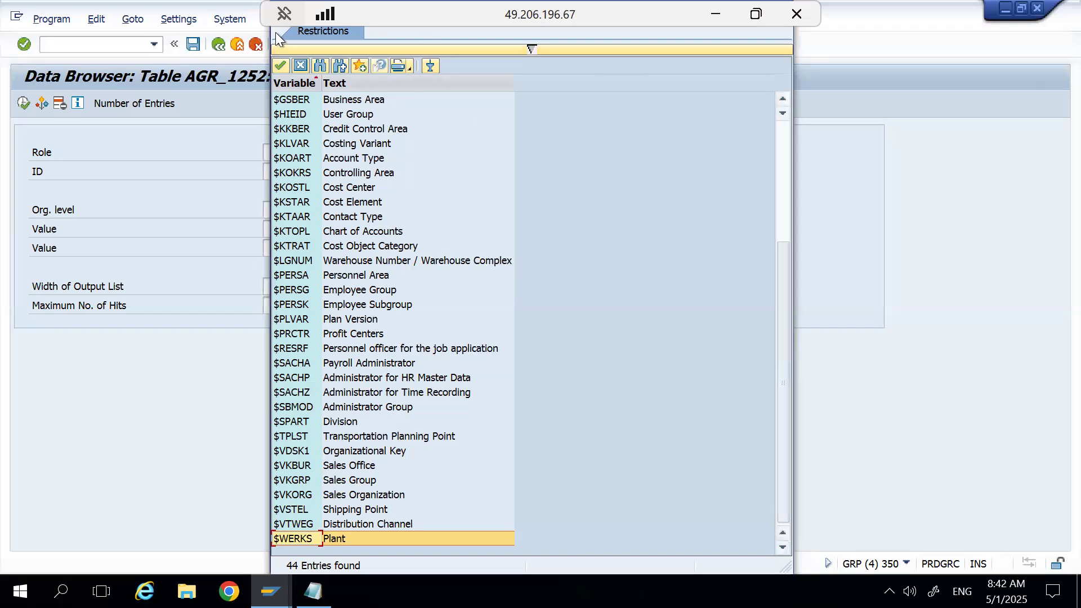
double_click(303, 178)
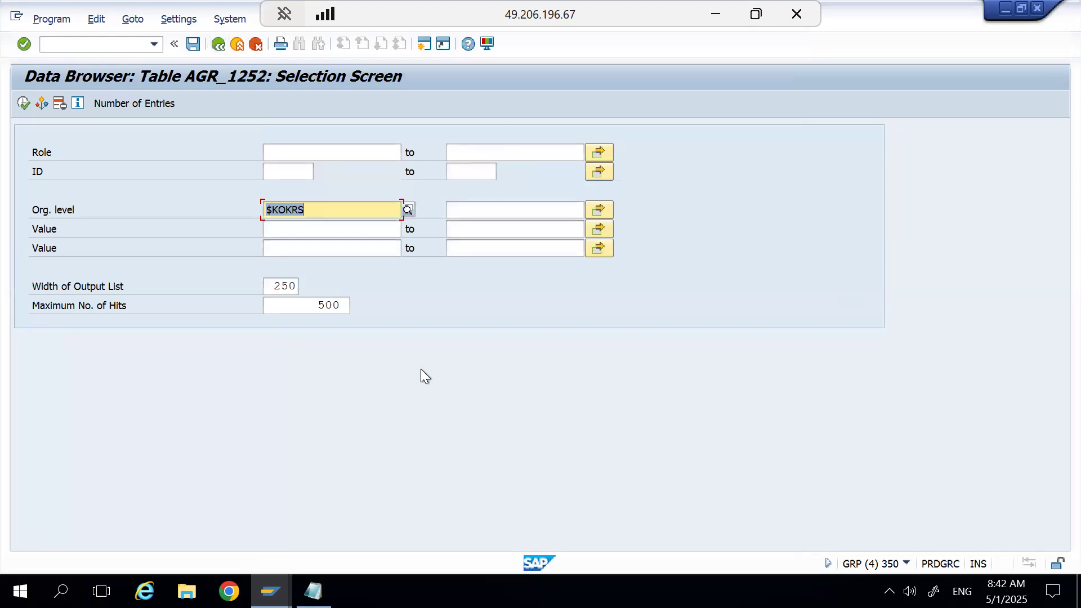
Switch to the role maintenance session, return to its initial screen, and create a single role named Z_TEST_CC100.
key("alt+Tab")
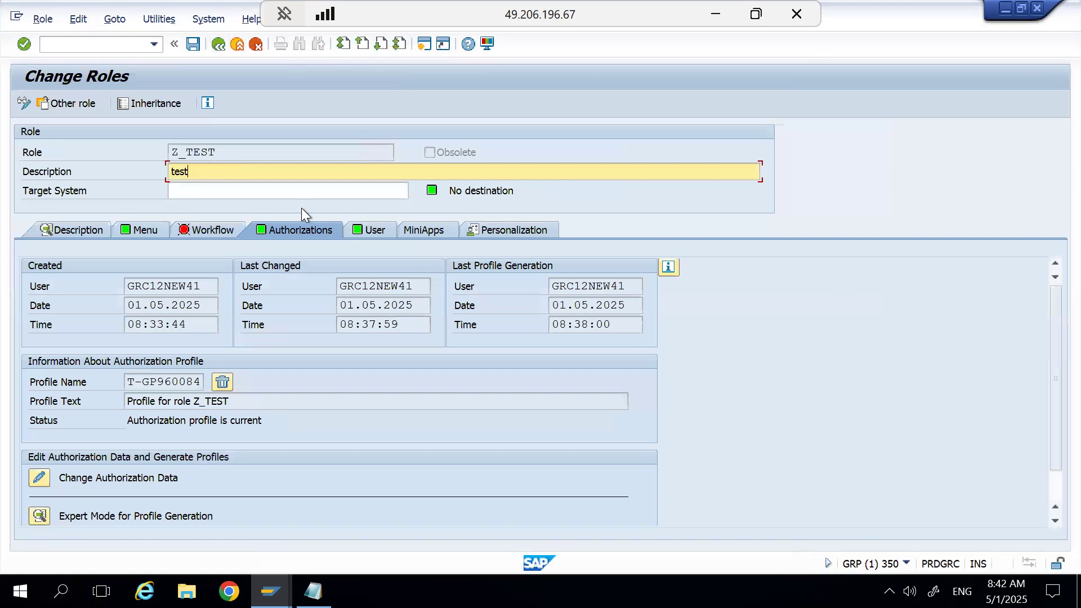
left_click(218, 44)
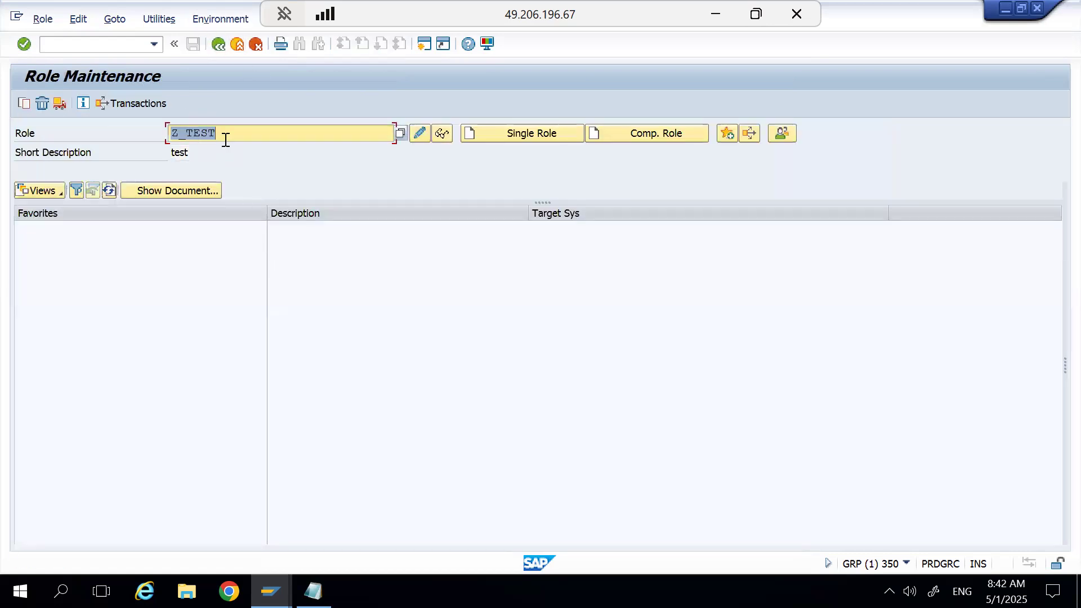
left_click(225, 140)
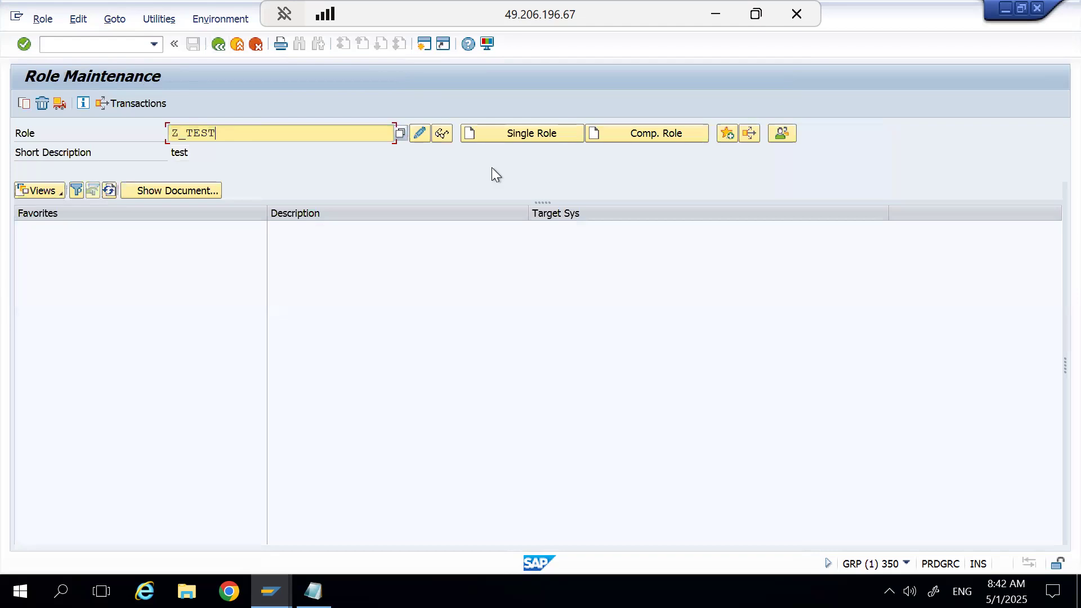
left_click(509, 130)
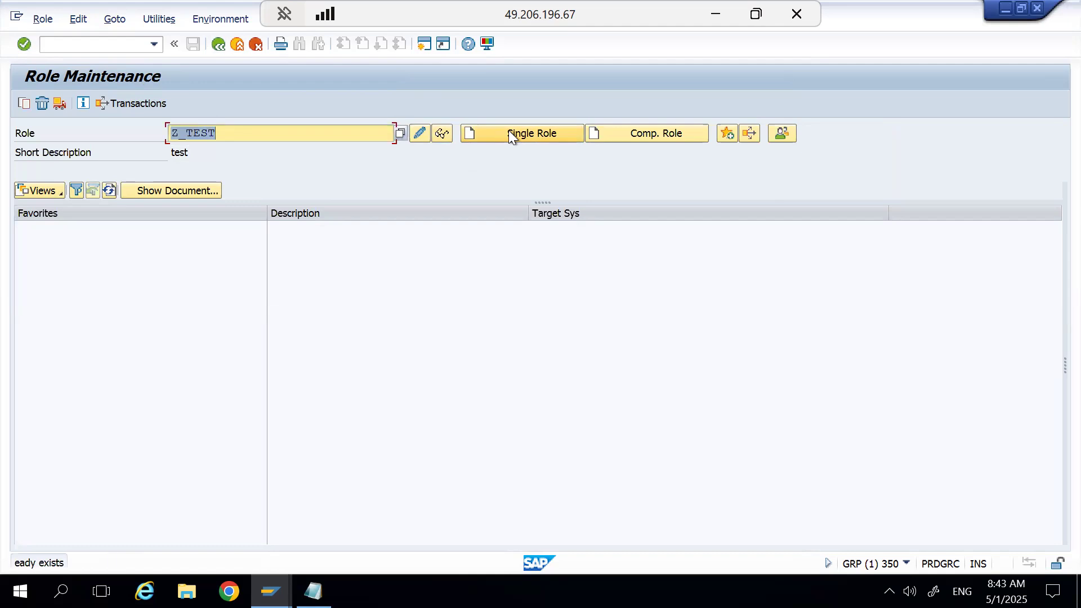
left_click(276, 128)
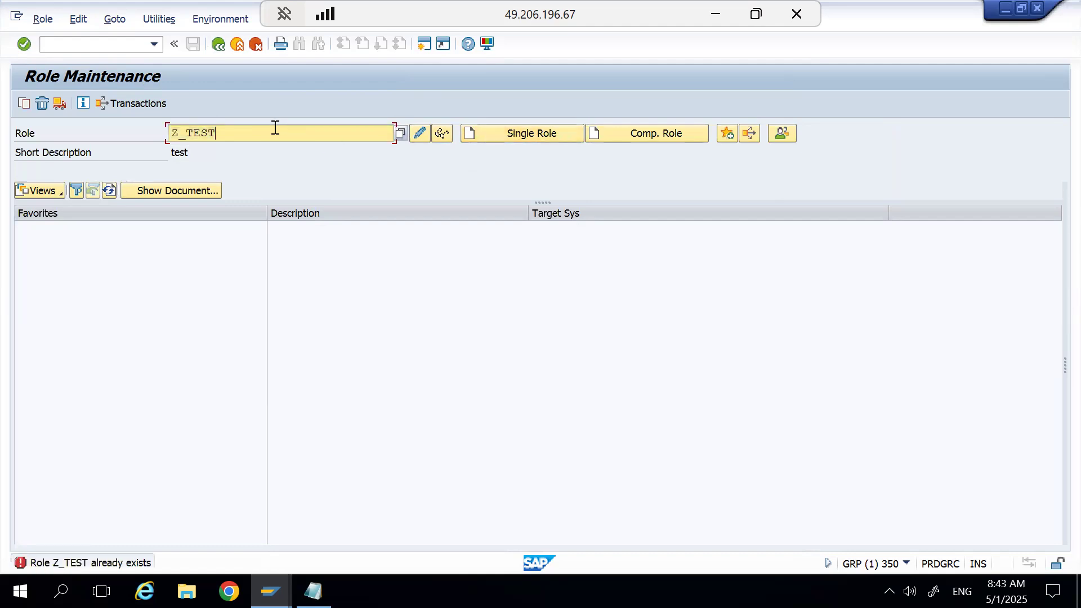
type(")")
type("CC")
type("100")
left_click(223, 133)
key("BackSpace")
type("_")
left_click(499, 132)
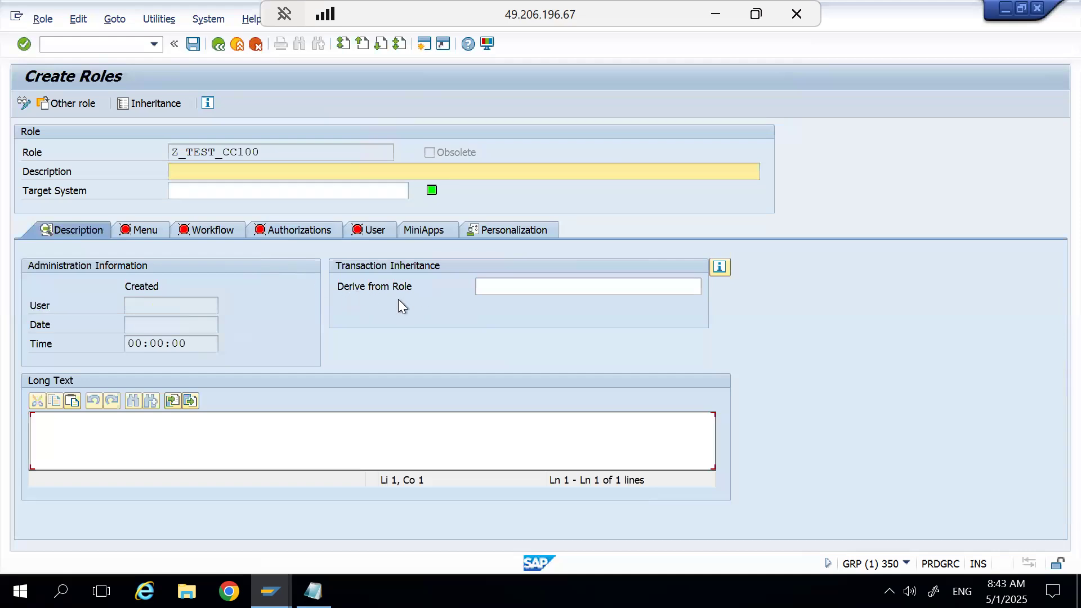
Derive role Z_TEST_CC100 from role Z_TEST and save it.
left_click(509, 288)
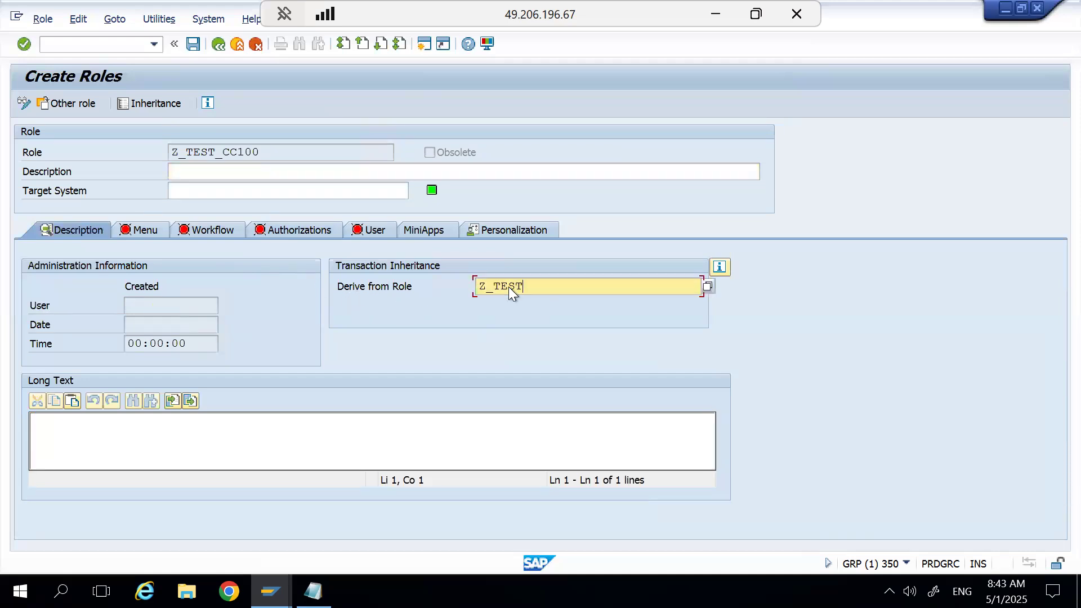
key("Return")
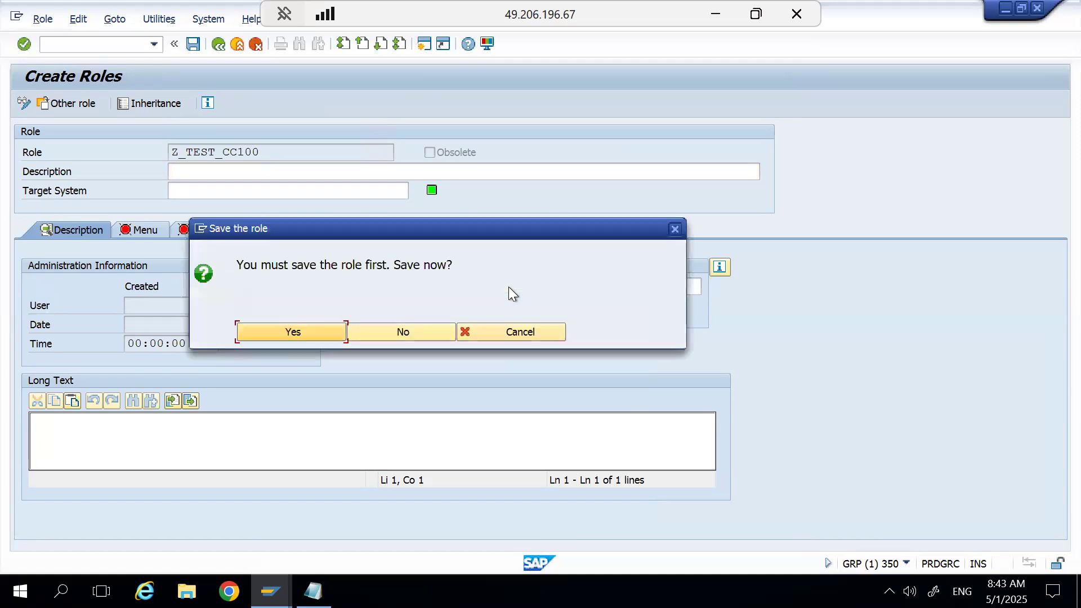
left_click(302, 333)
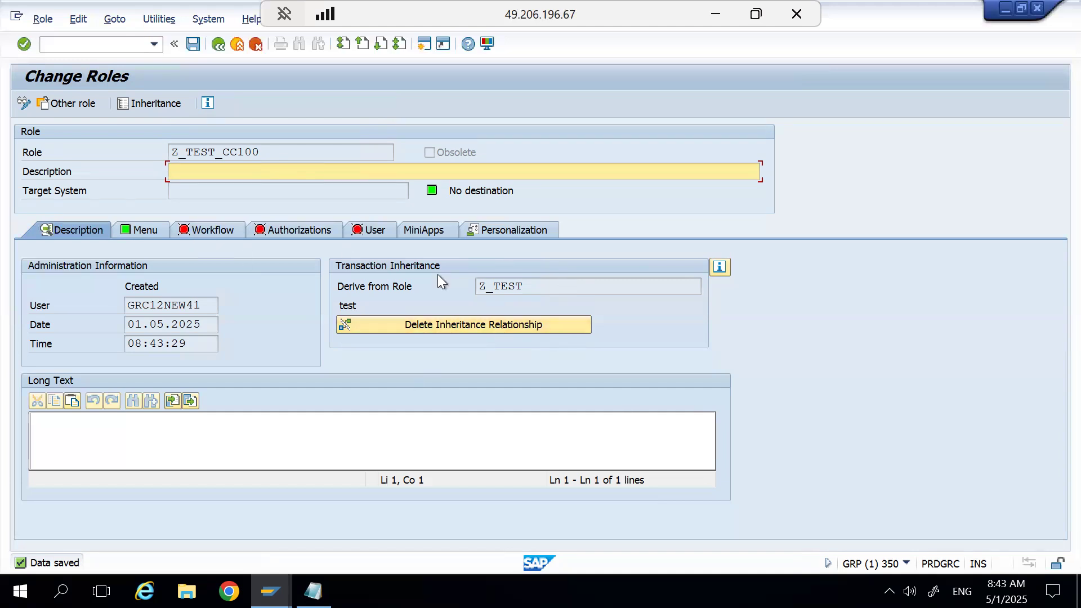
Check the inherited menu of role Z_TEST_CC100 with the technical names of its transactions displayed.
left_click(140, 230)
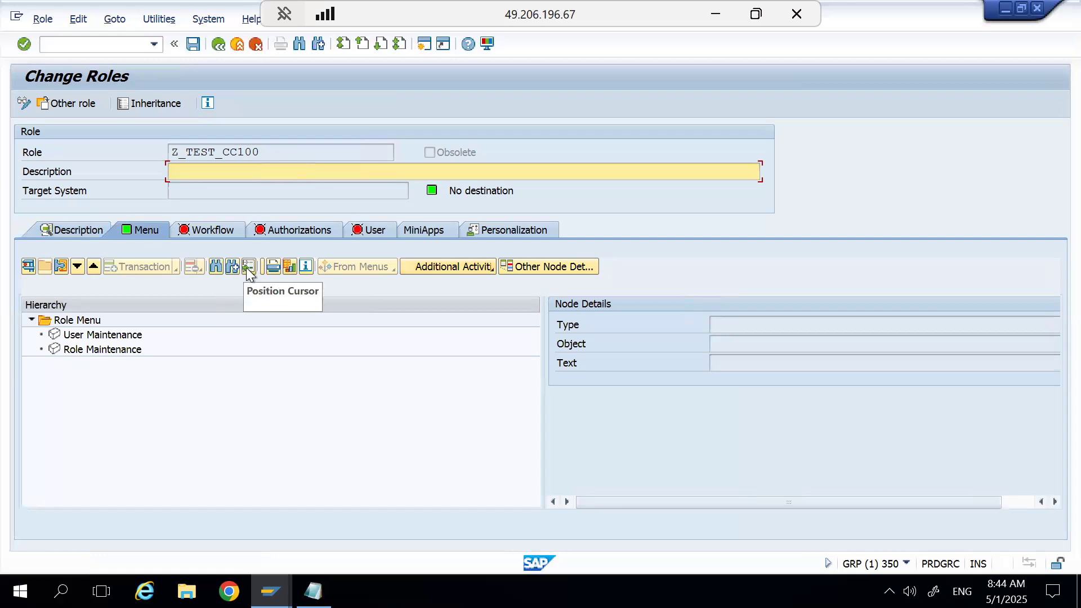
left_click(274, 266)
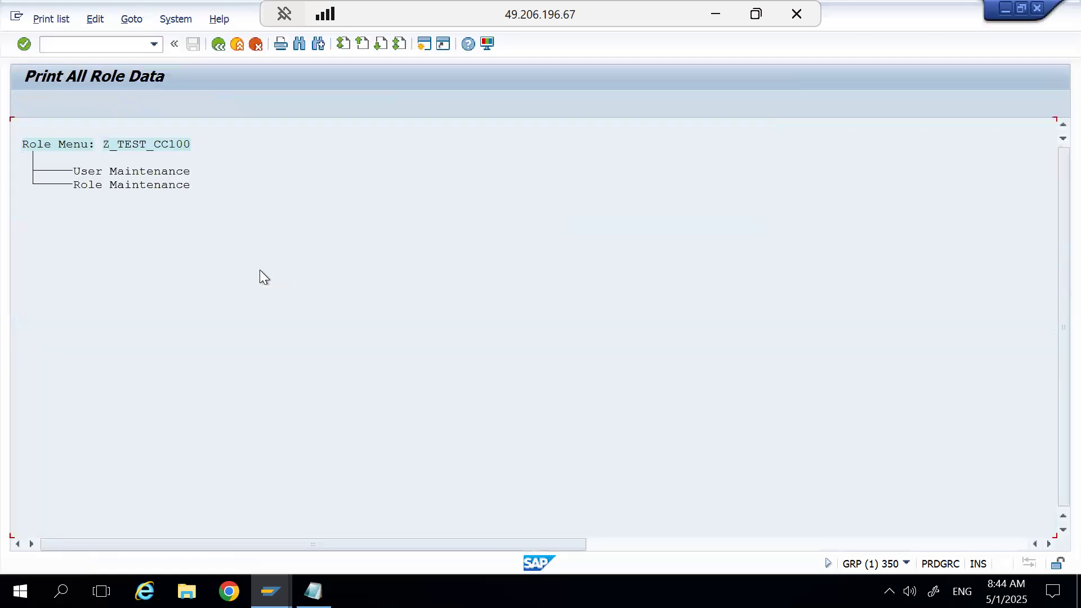
left_click(219, 44)
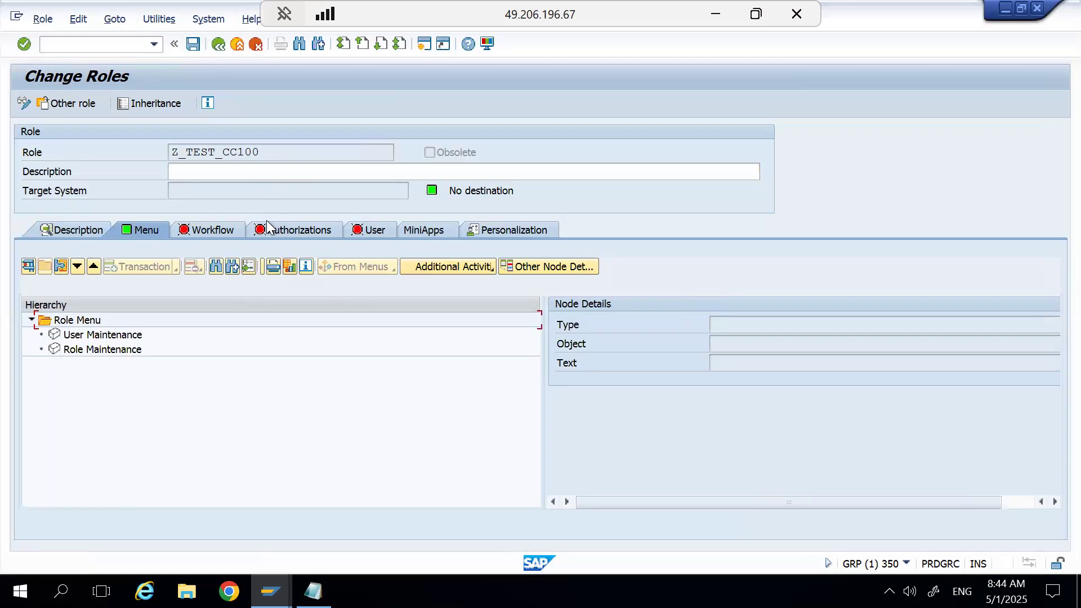
left_click(262, 269)
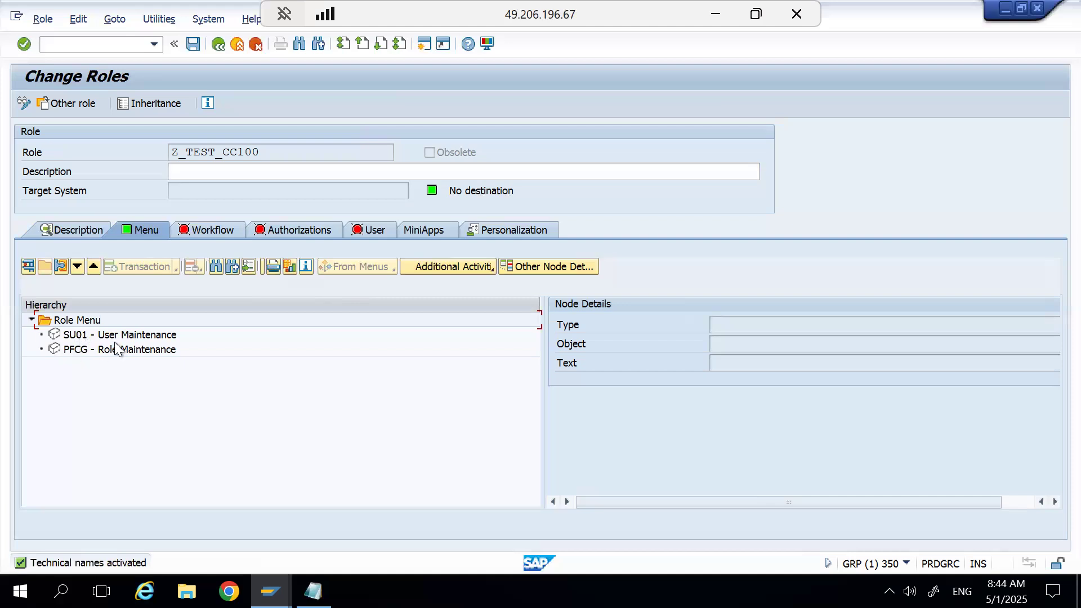
Save the authorization data of role Z_TEST_CC100, generate its profile despite the open authorizations, and return to the role.
left_click(283, 234)
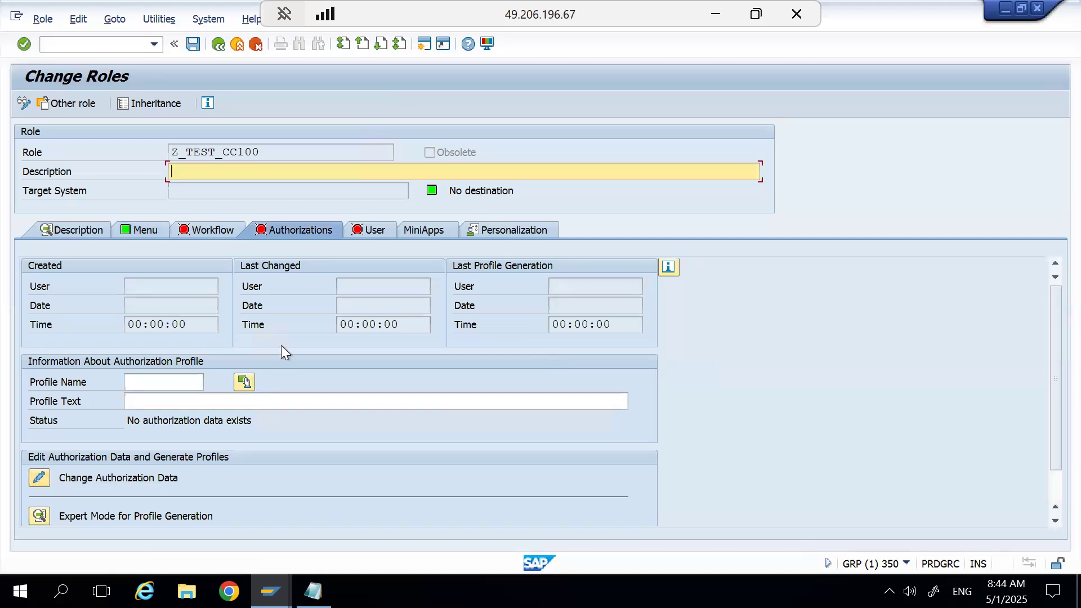
left_click(37, 482)
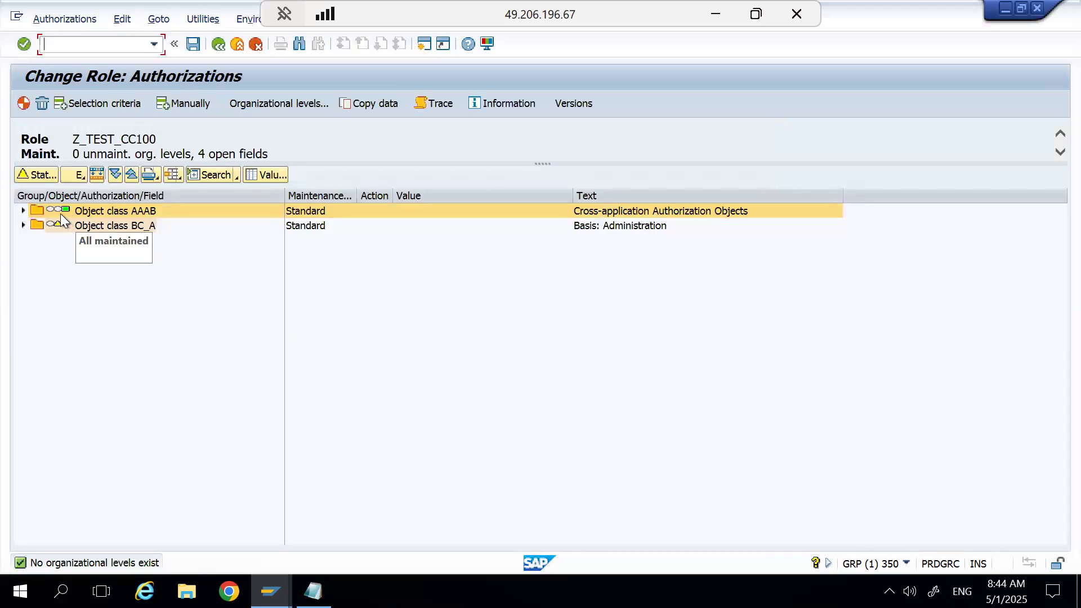
left_click(193, 44)
left_click(445, 268)
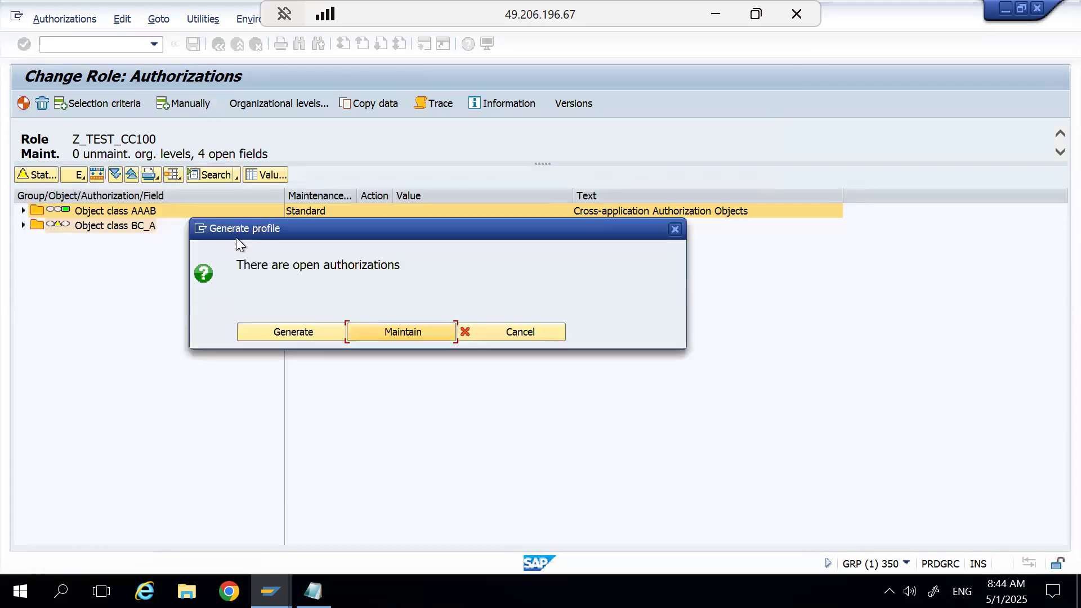
left_click(307, 330)
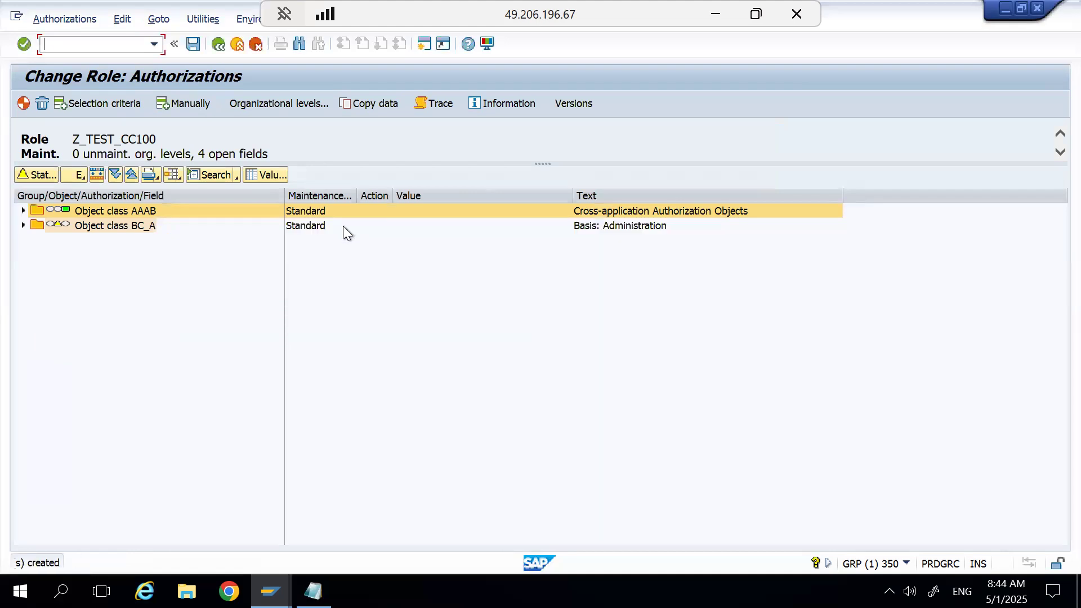
left_click(213, 44)
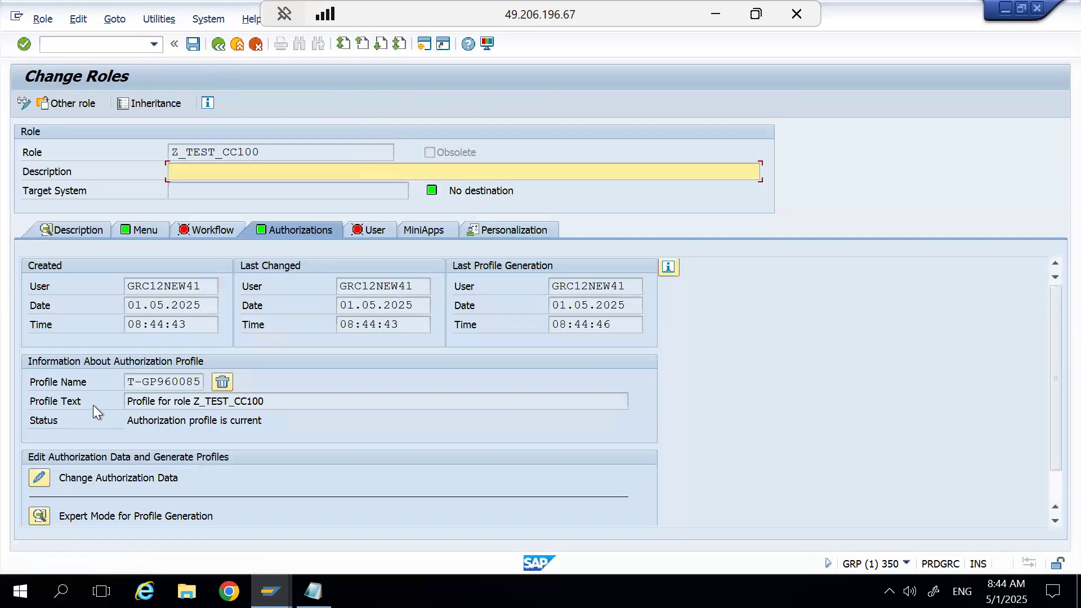
Review the authorization data of role Z_TEST_CC100, and return to the initial role maintenance screen.
left_click(39, 478)
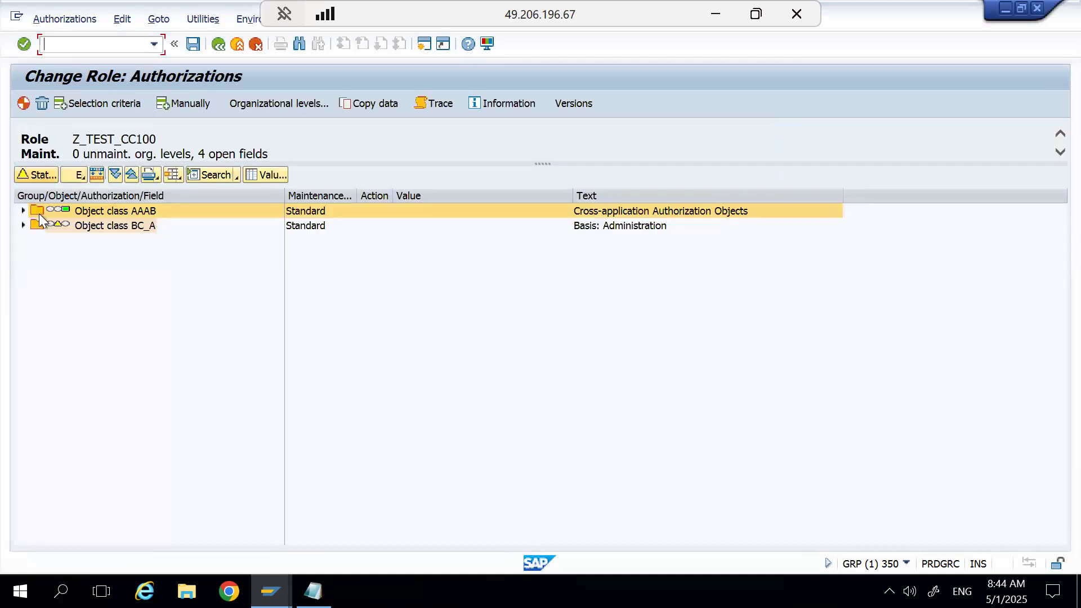
left_click(218, 44)
left_click(218, 44)
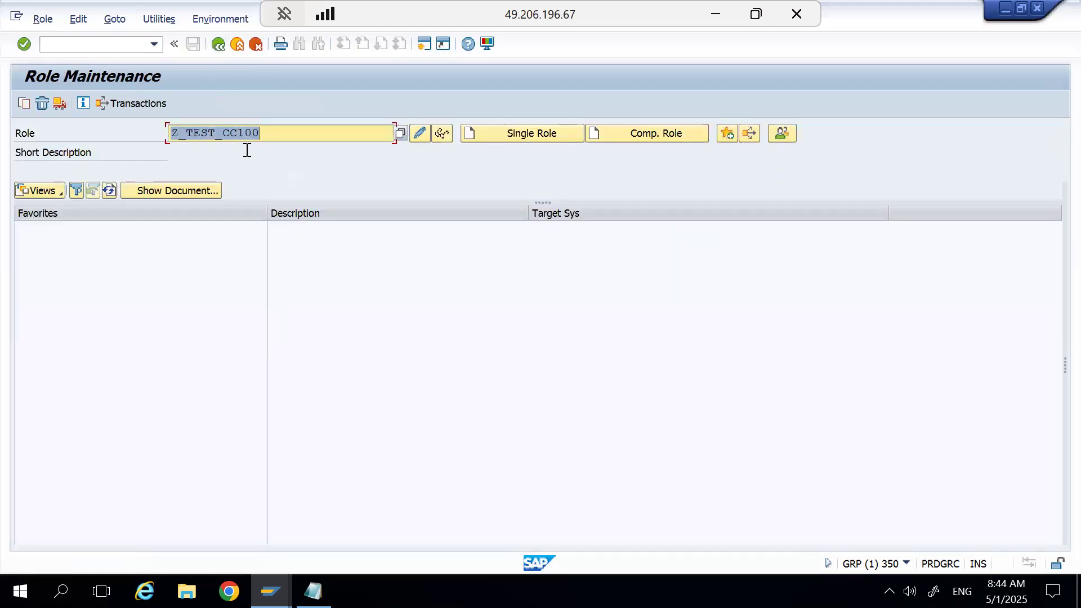
Open role Z_TEST for changing and display its authorization data.
left_click(269, 133)
key("BackSpace")
key("BackSpace")
key("BackSpace")
key("BackSpace")
key("BackSpace")
key("BackSpace")
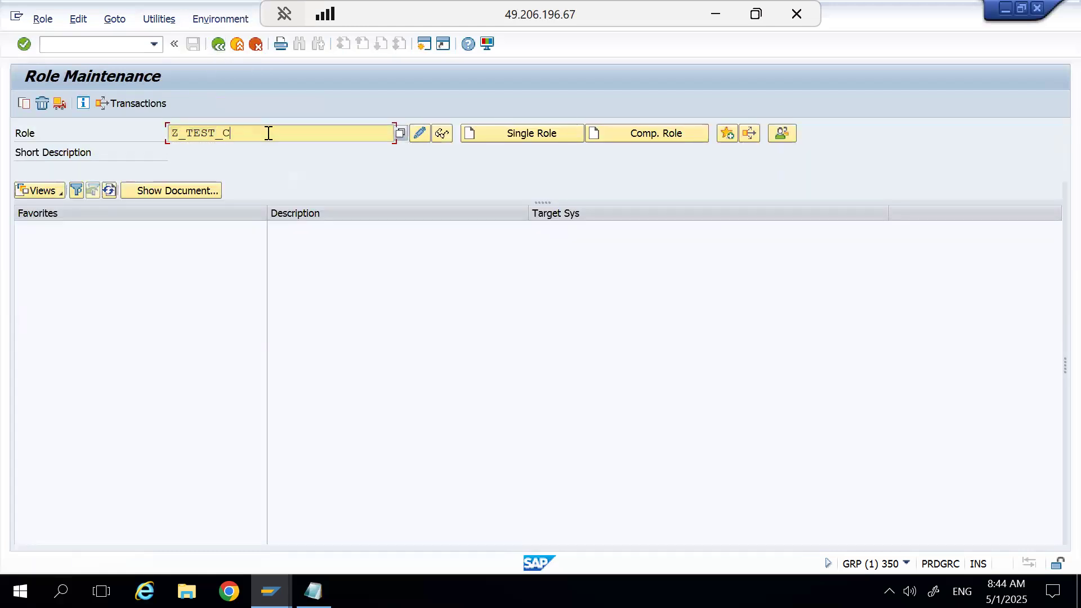
left_click(419, 133)
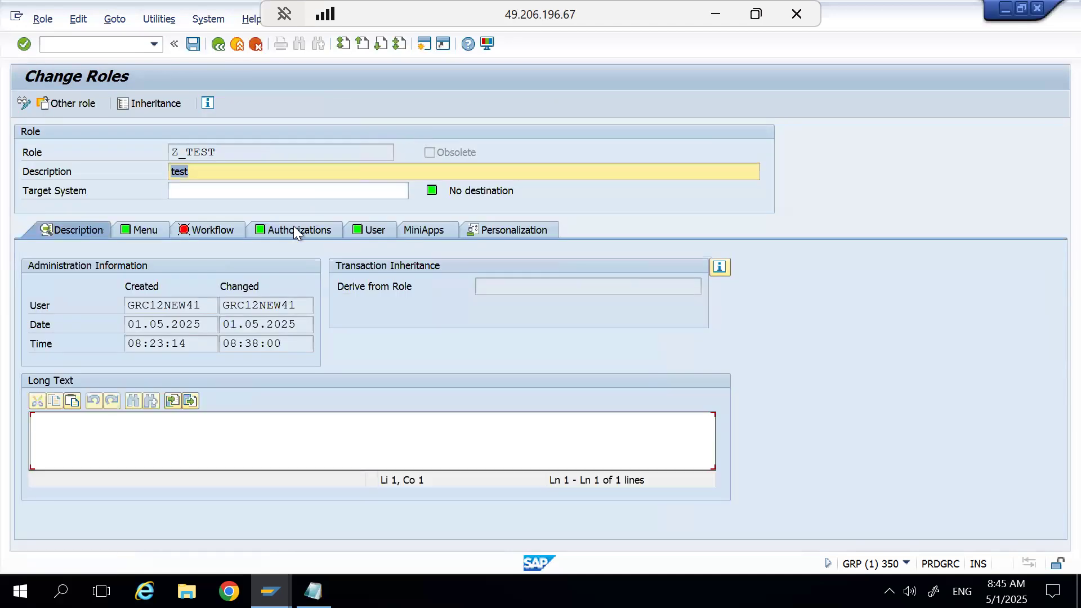
left_click(290, 230)
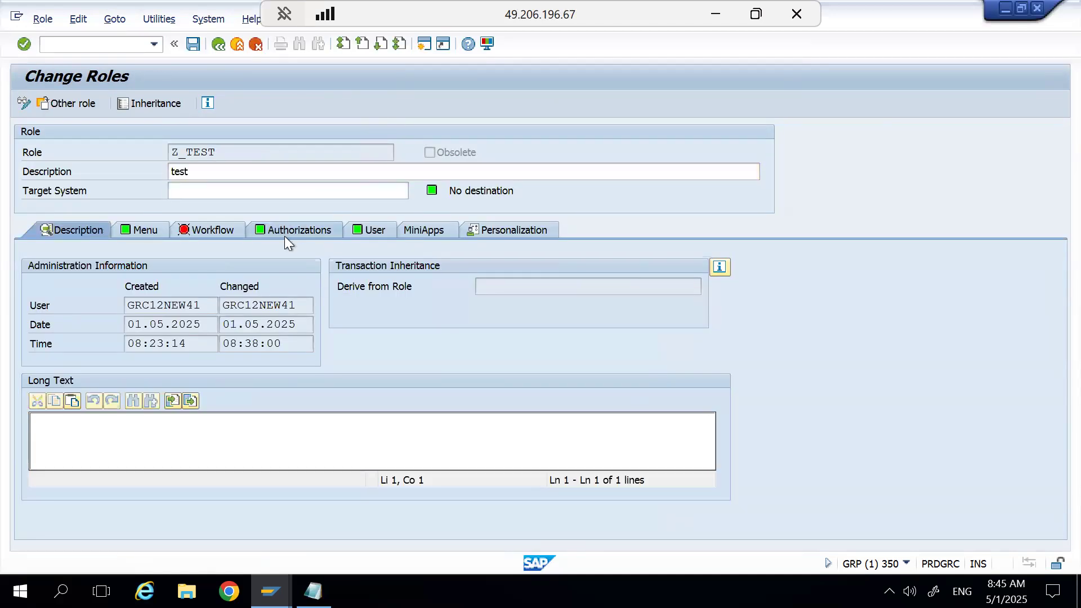
left_click(40, 478)
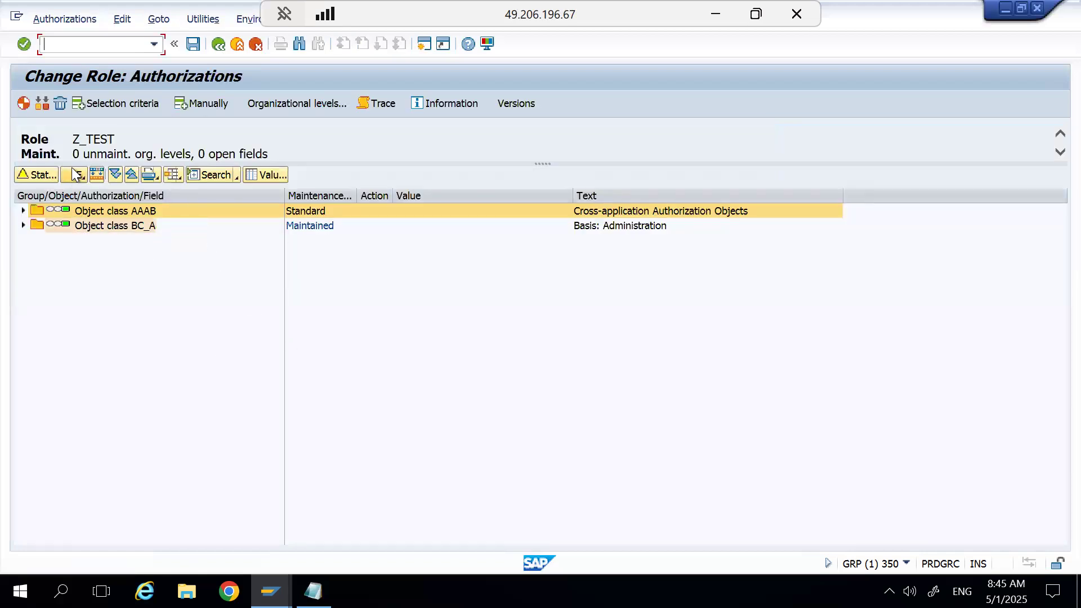
Adjust and generate all roles derived from Z_TEST, and return to the initial role maintenance screen.
left_click(43, 102)
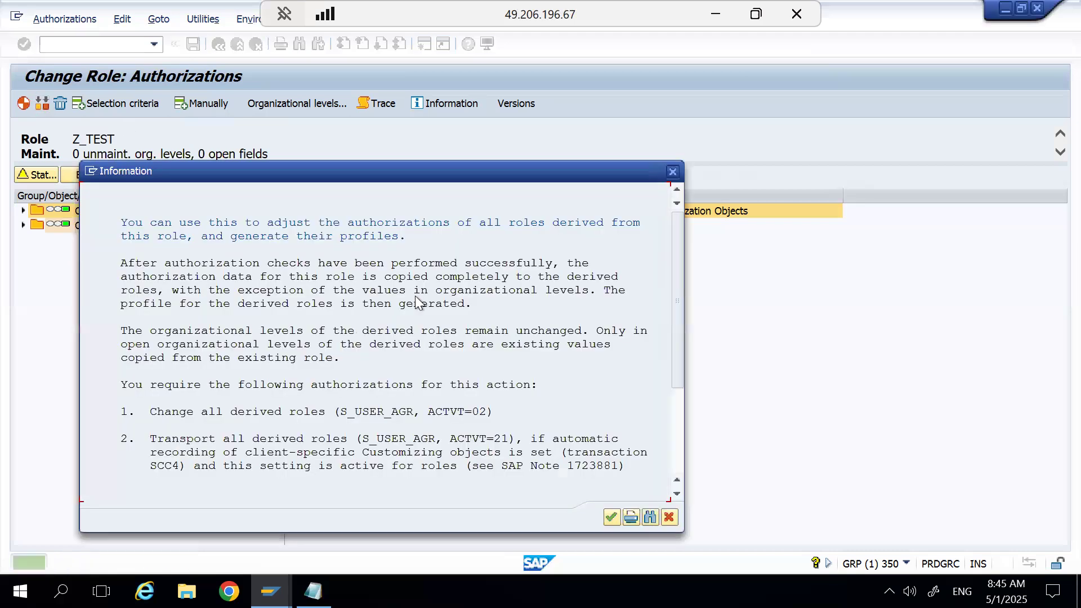
left_click(611, 517)
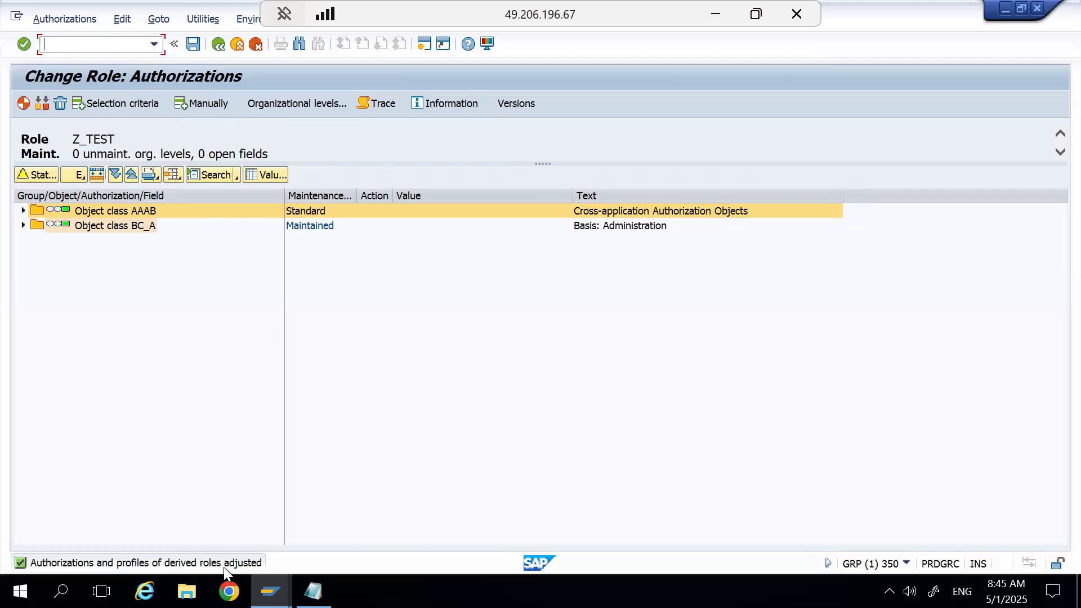
left_click(219, 44)
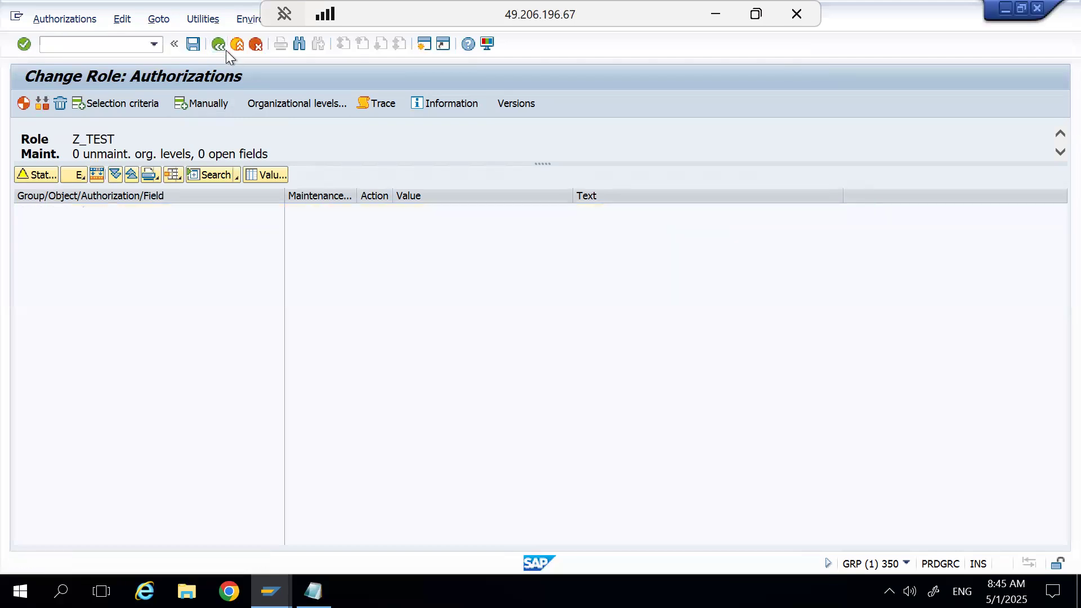
left_click(219, 44)
Open derived role Z_TEST_CC100 and check its authorization data and its role menu.
left_click(238, 135)
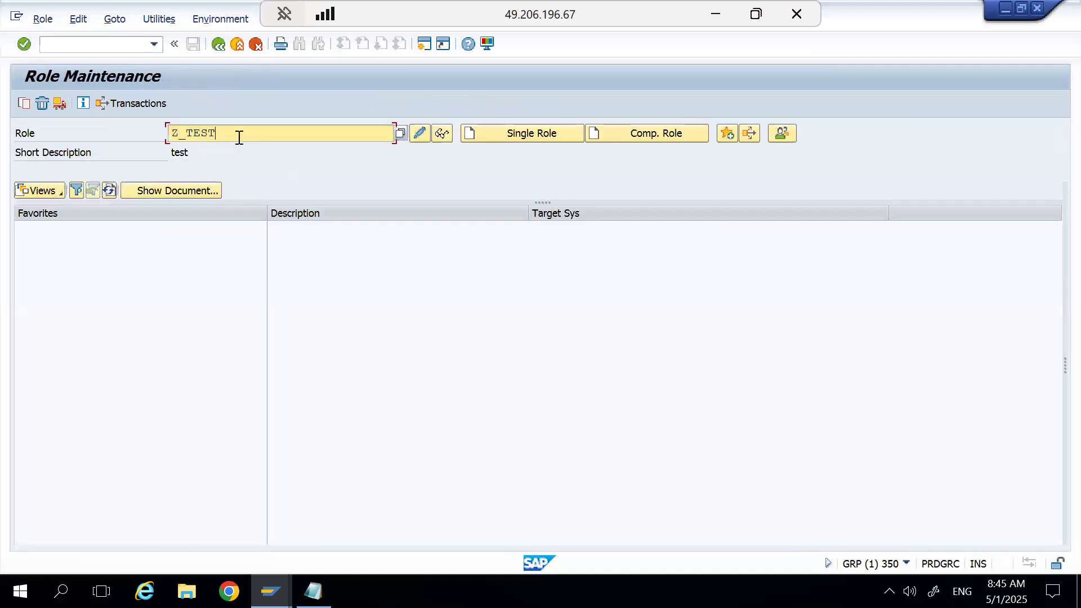
type("_")
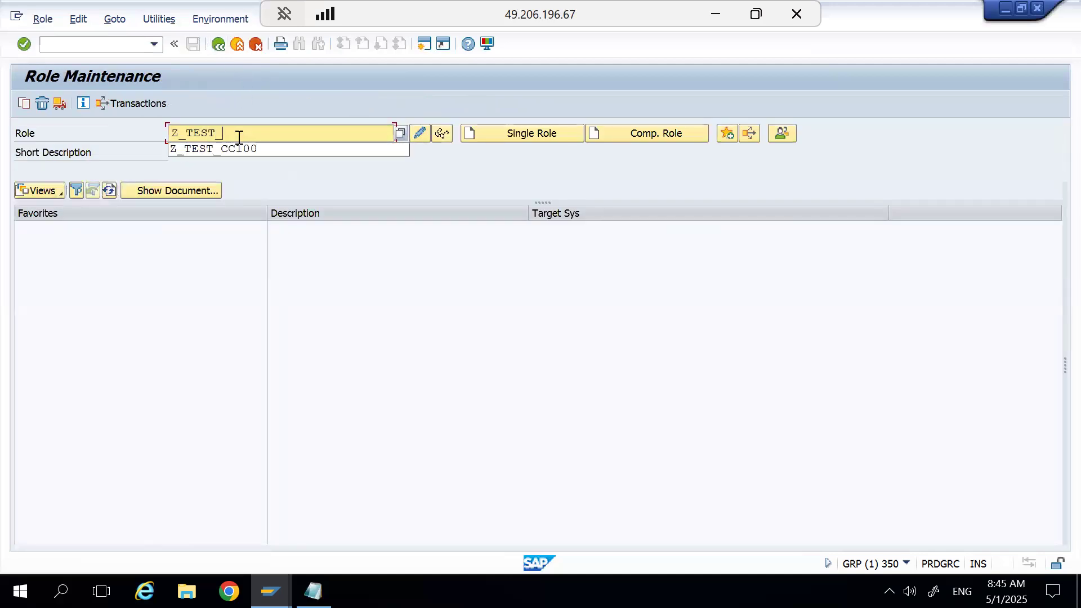
left_click(242, 148)
left_click(420, 134)
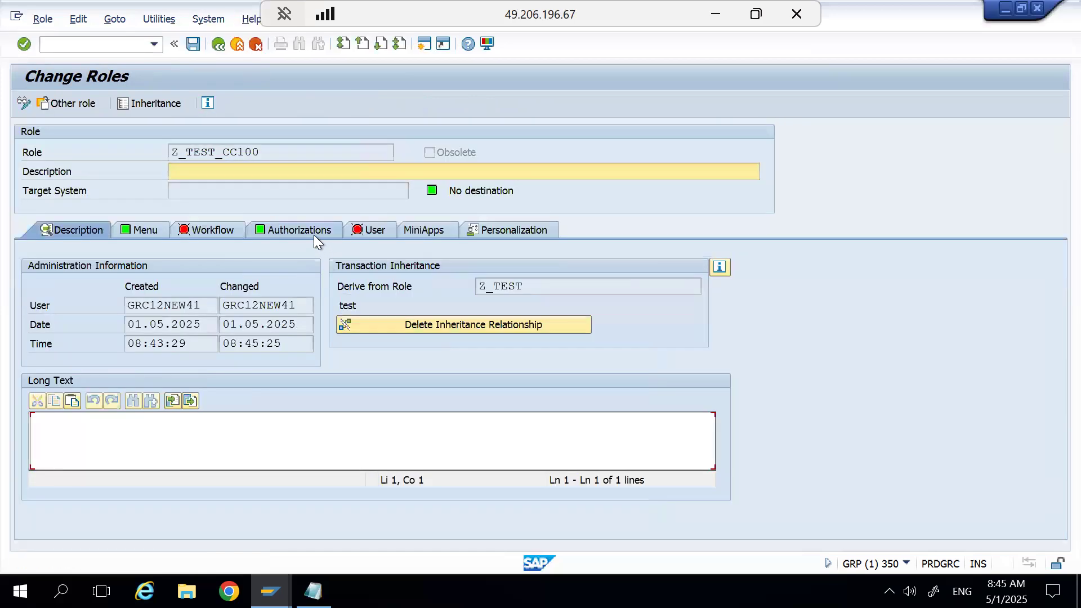
left_click(312, 232)
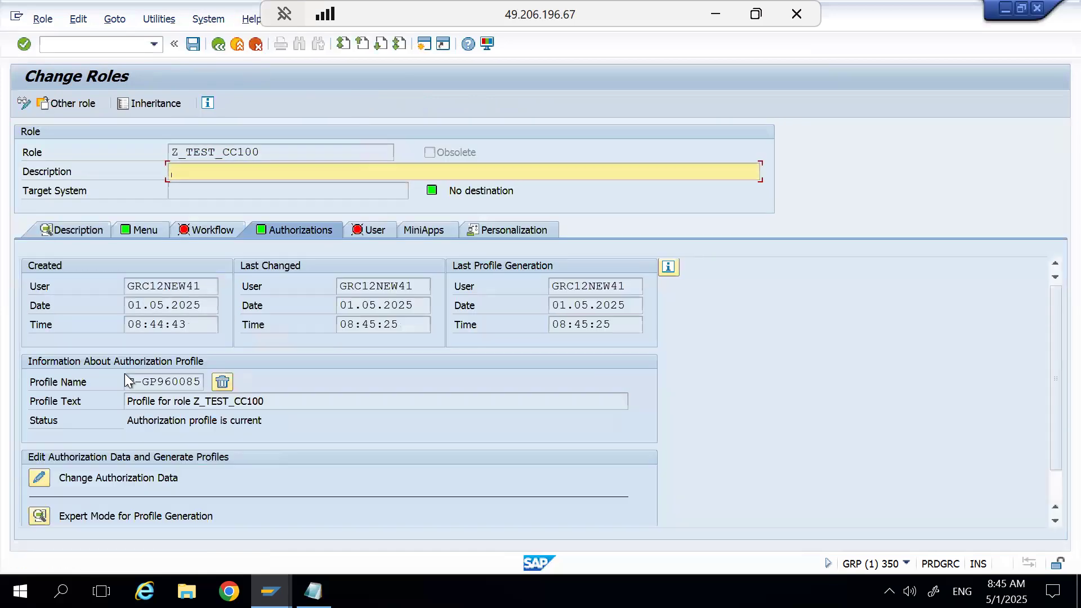
left_click(39, 478)
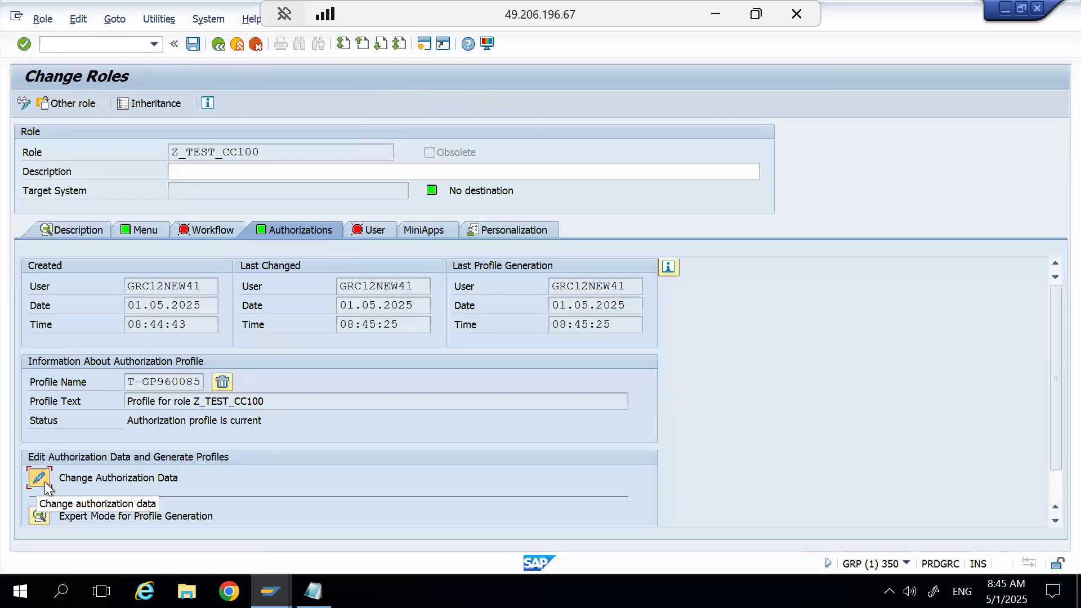
mouse_move(65, 225)
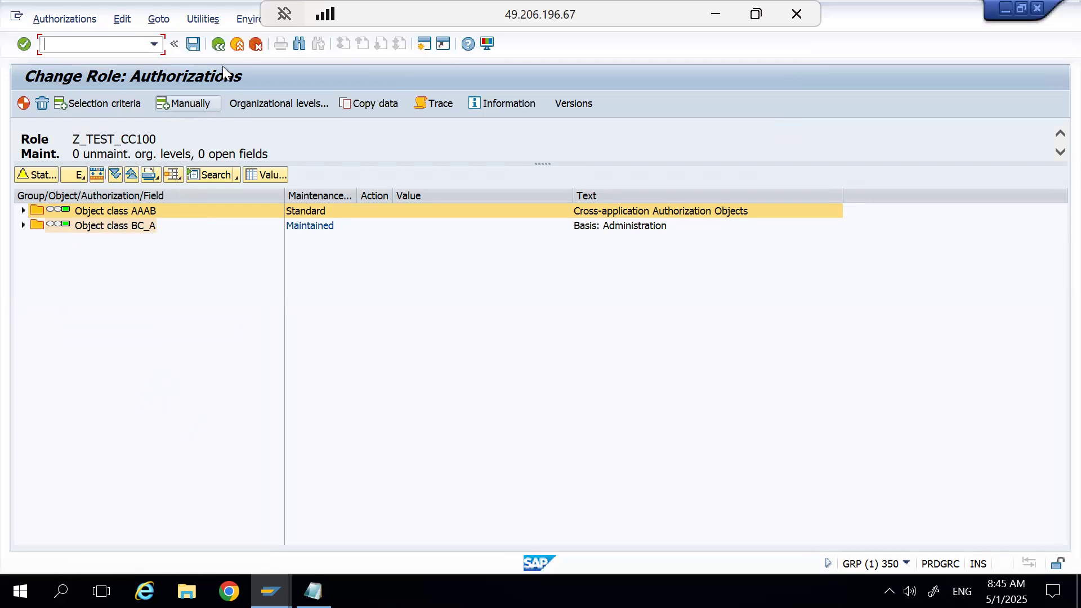
left_click(219, 45)
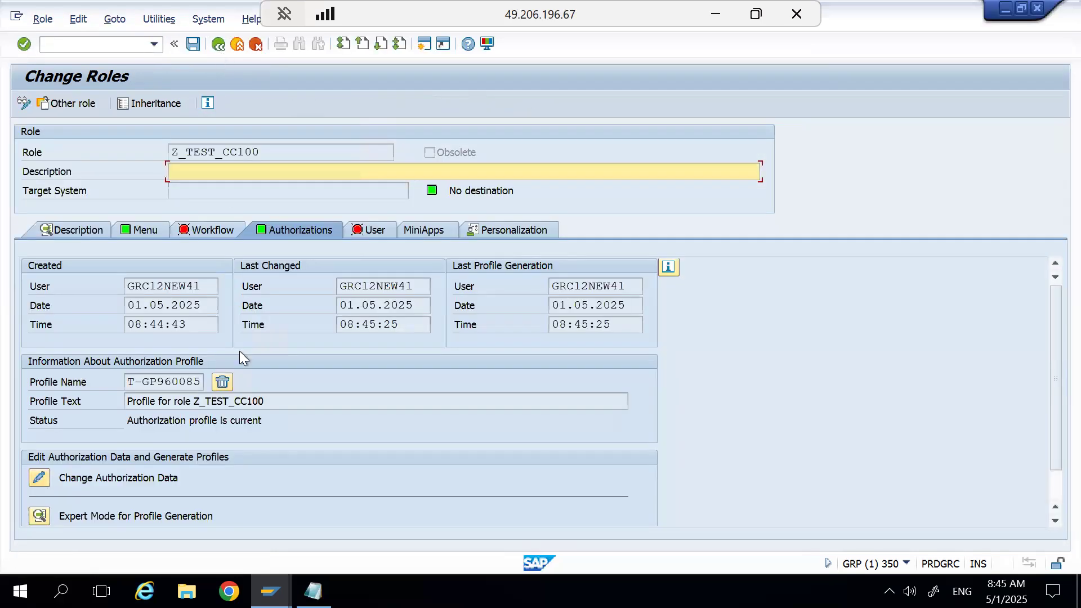
left_click(160, 226)
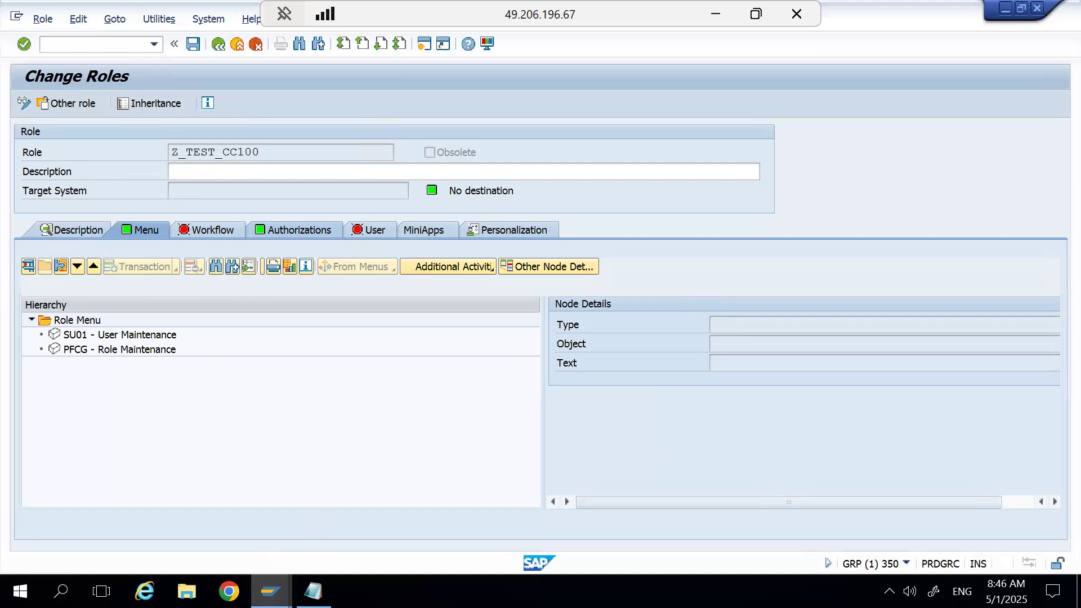
Switch to the User Maintenance session and close it.
mouse_move(270, 591)
mouse_move(395, 508)
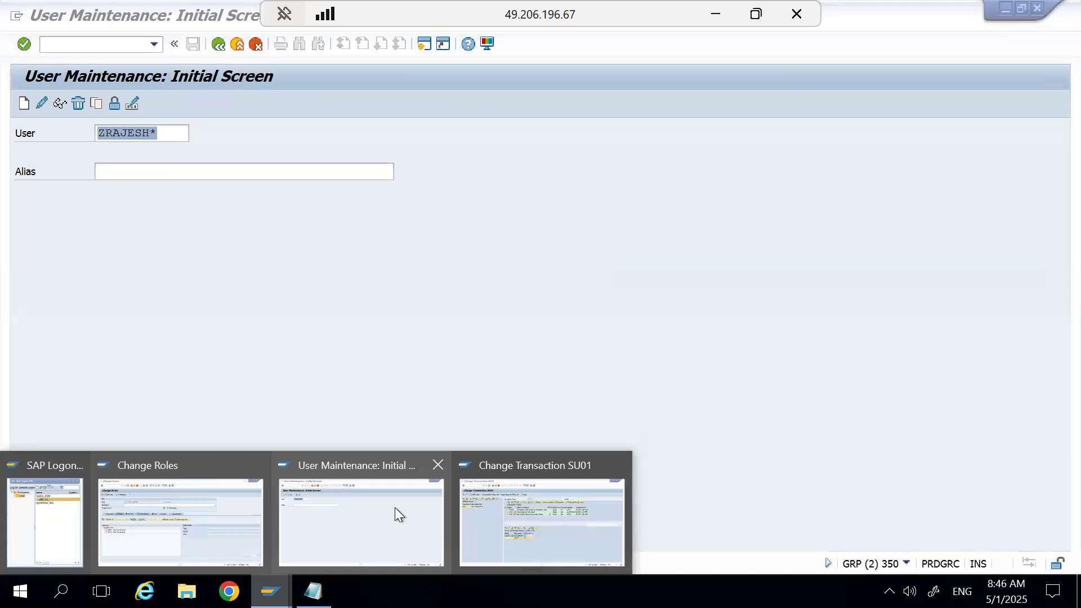
left_click(395, 509)
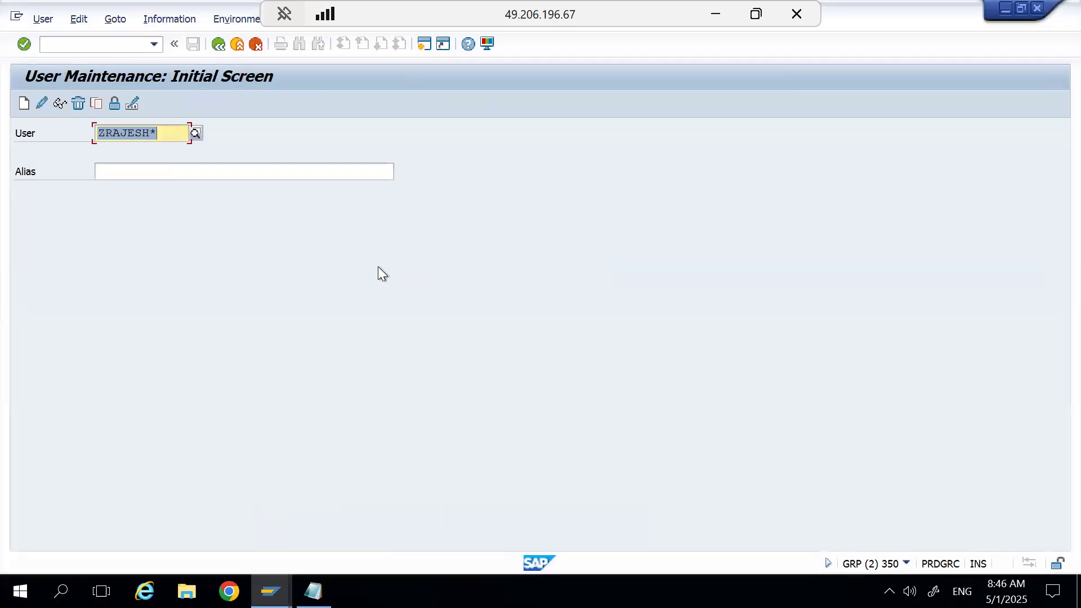
left_click(1042, 7)
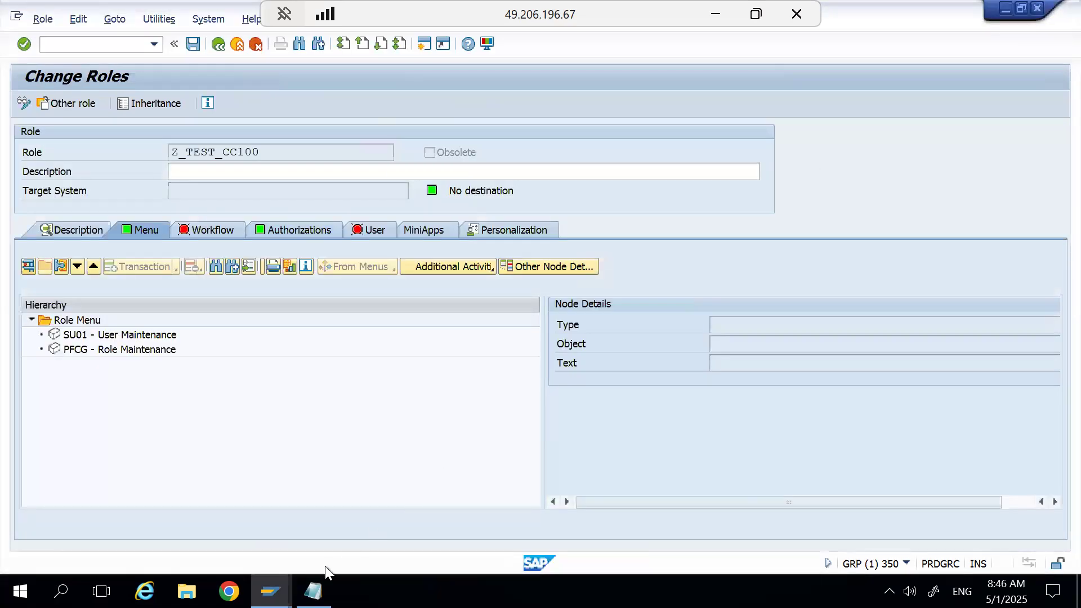
Leave role Z_TEST_CC100 and open the menu of role Z_TEST for changing.
mouse_move(270, 592)
left_click(266, 528)
left_click(214, 48)
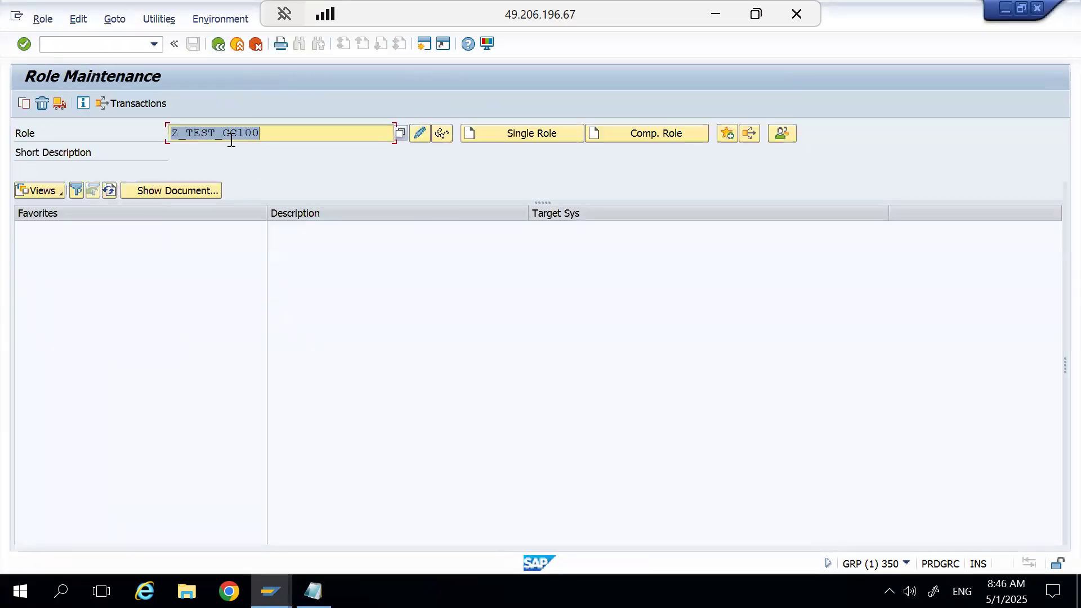
left_click(270, 128)
key("BackSpace")
key("BackSpace")
key("BackSpace")
key("BackSpace")
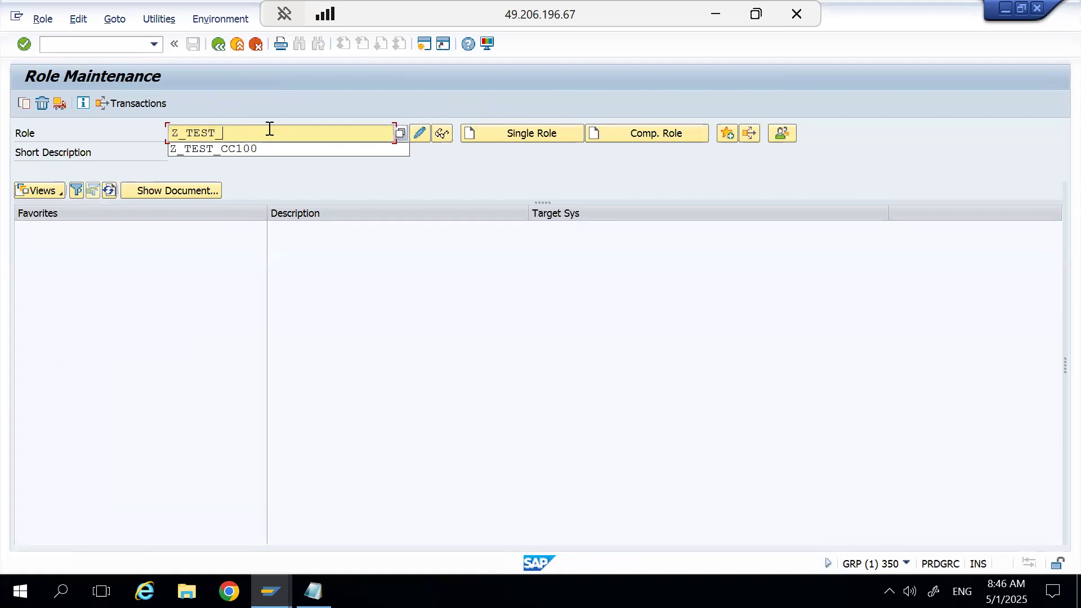
left_click(419, 132)
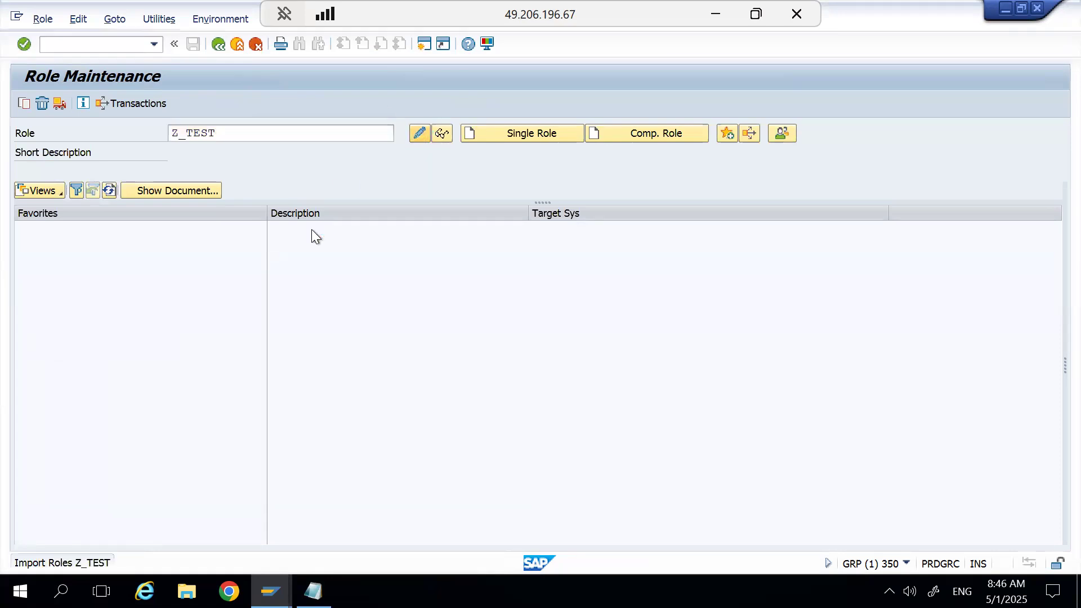
left_click(145, 232)
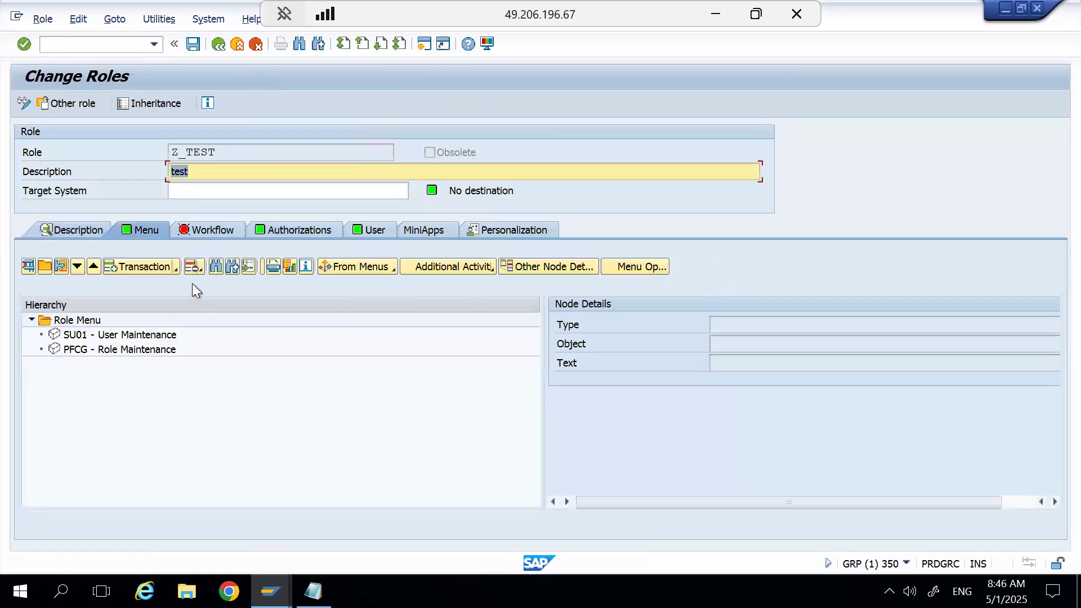
Assign transaction SU53 to the menu of role Z_TEST.
left_click(154, 269)
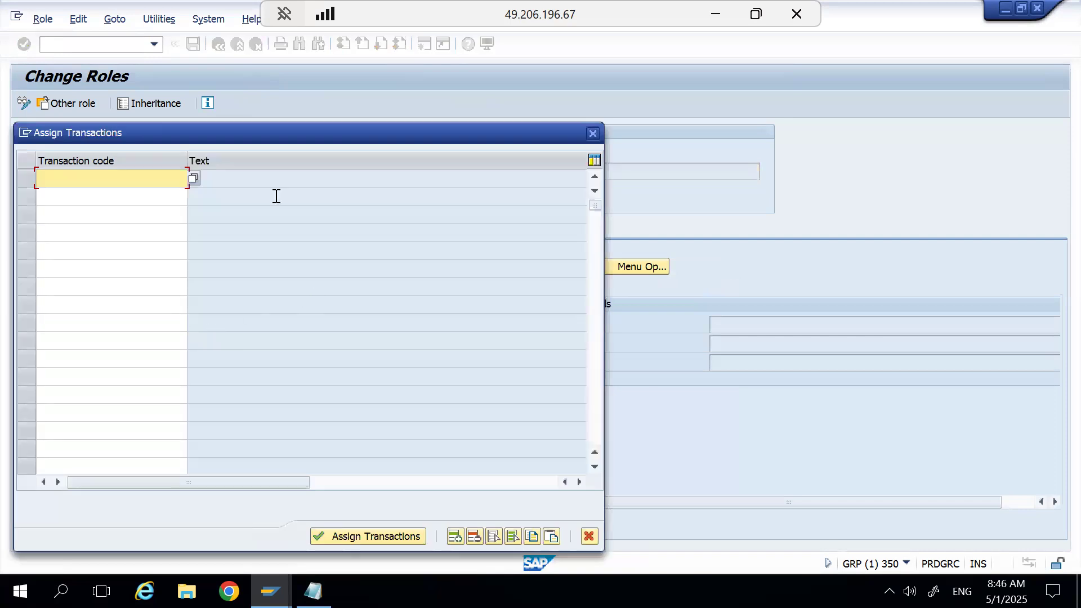
type("su53")
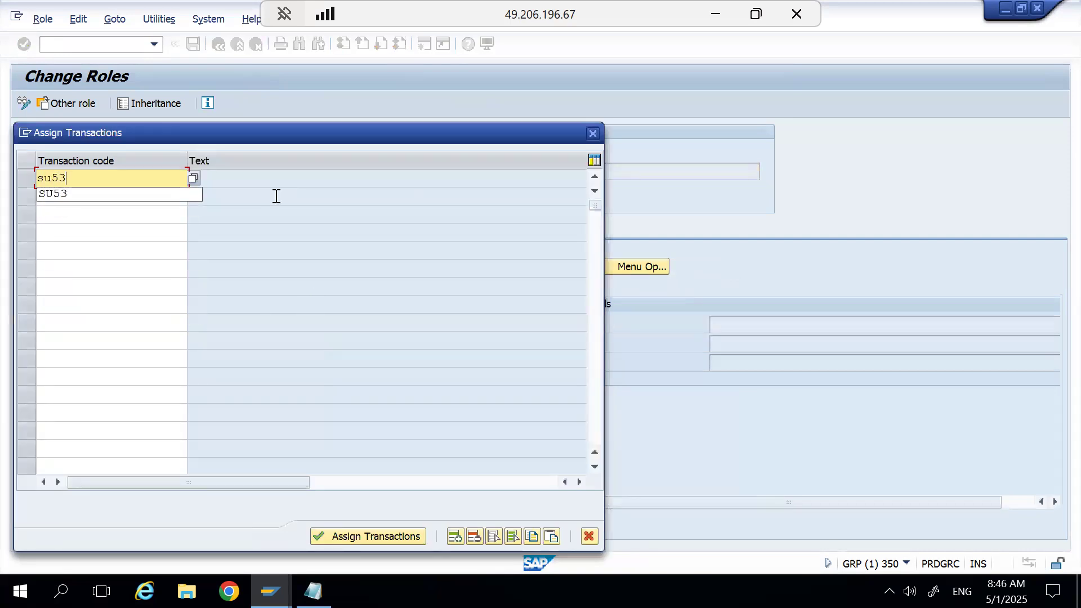
left_click(377, 539)
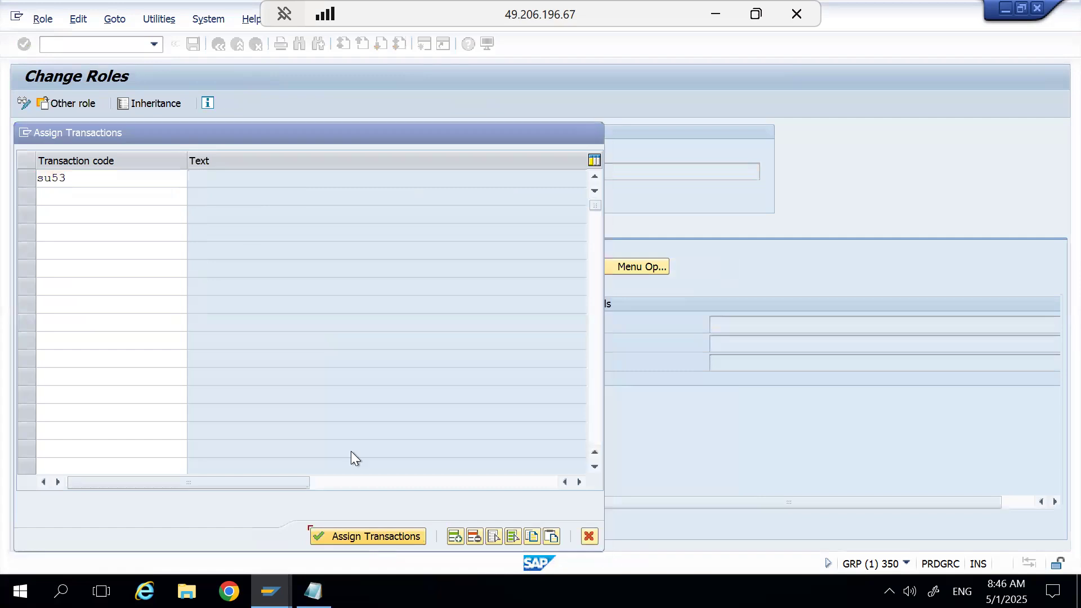
Open the authorization data of role Z_TEST in expert mode for profile generation, saving the role first.
left_click(293, 231)
left_click(40, 516)
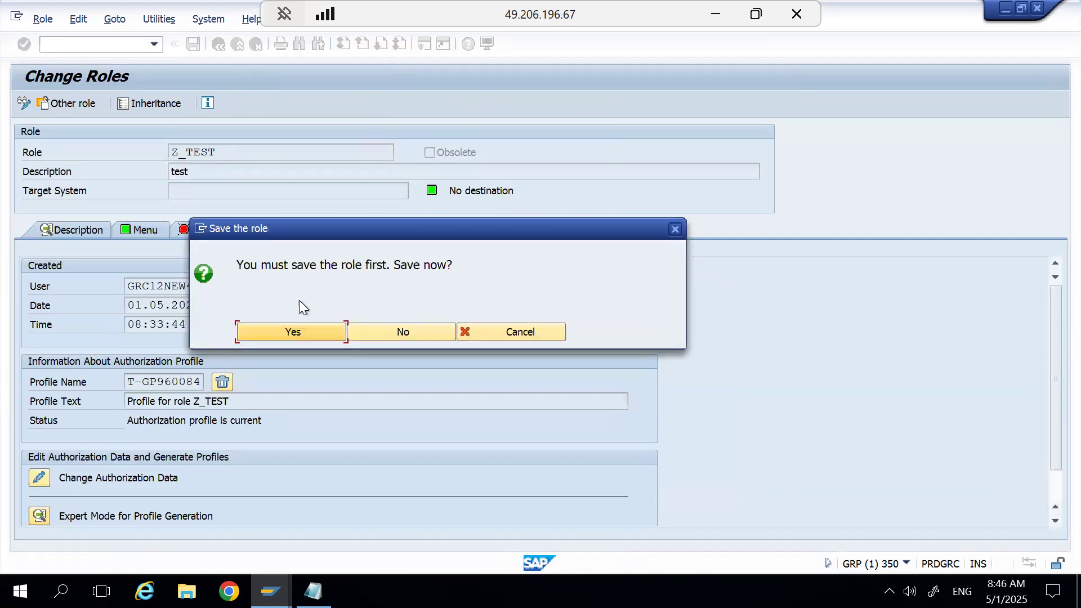
left_click(299, 330)
left_click(621, 345)
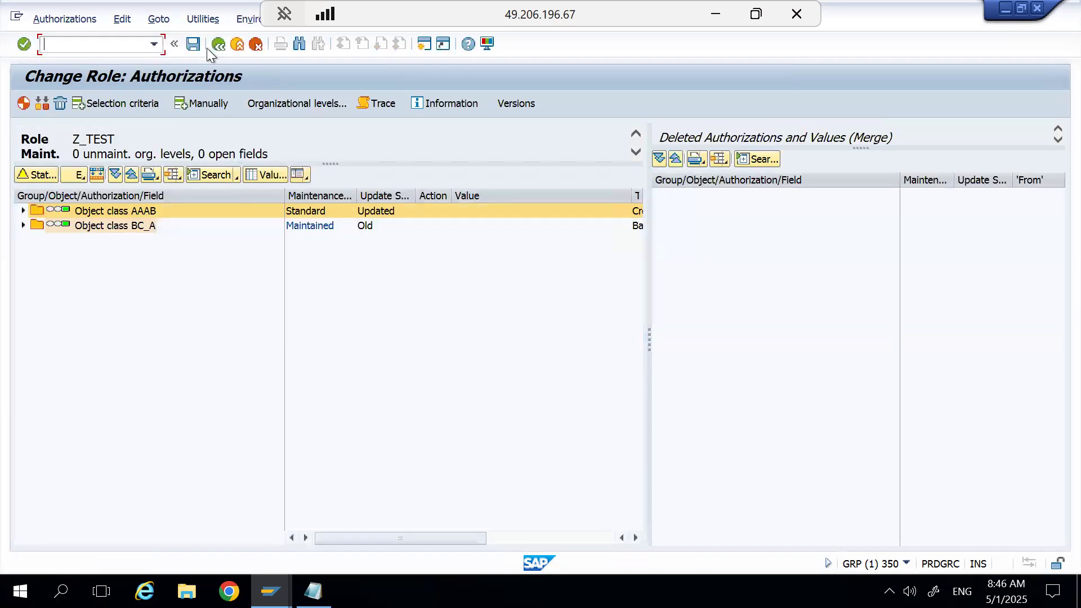
Save the updated authorization data of role Z_TEST, and adjust and generate its derived roles.
left_click(194, 44)
left_click(41, 103)
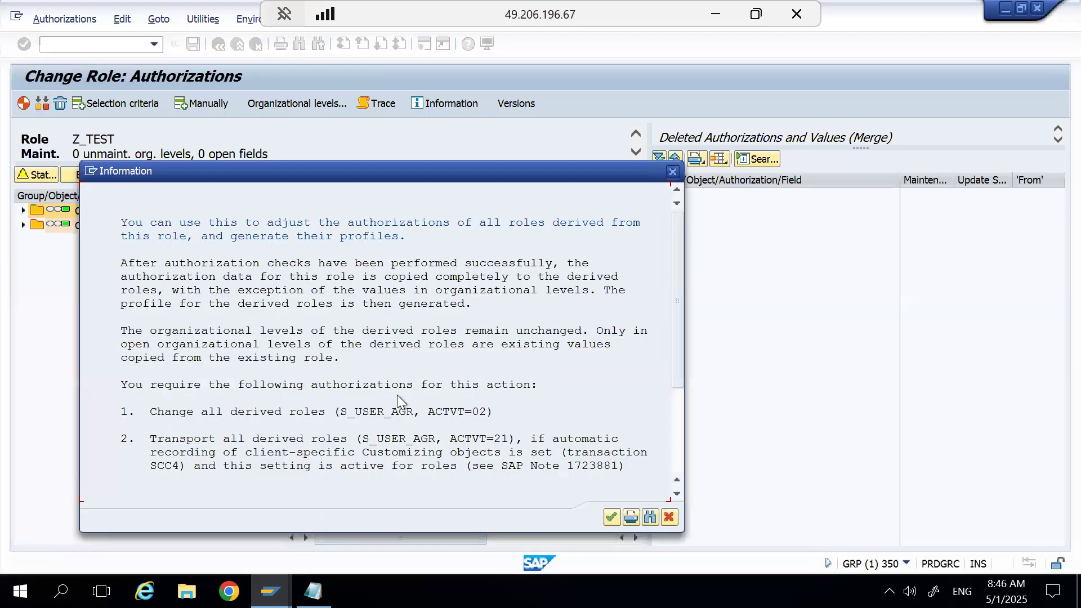
left_click(612, 516)
Switch to the Change Transaction SU01 session.
key("alt+Tab")
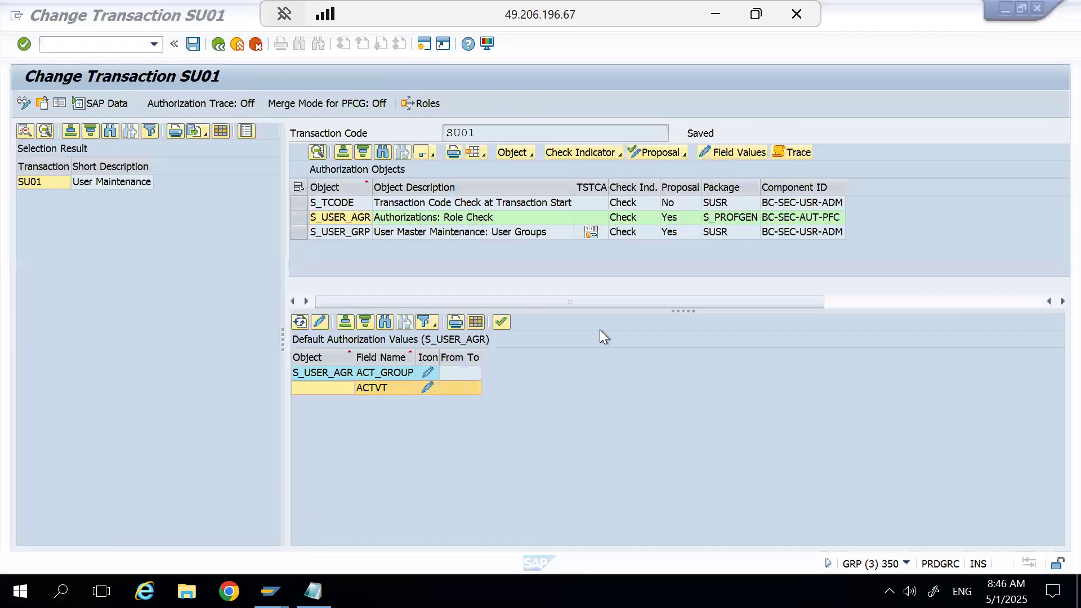
left_click(270, 591)
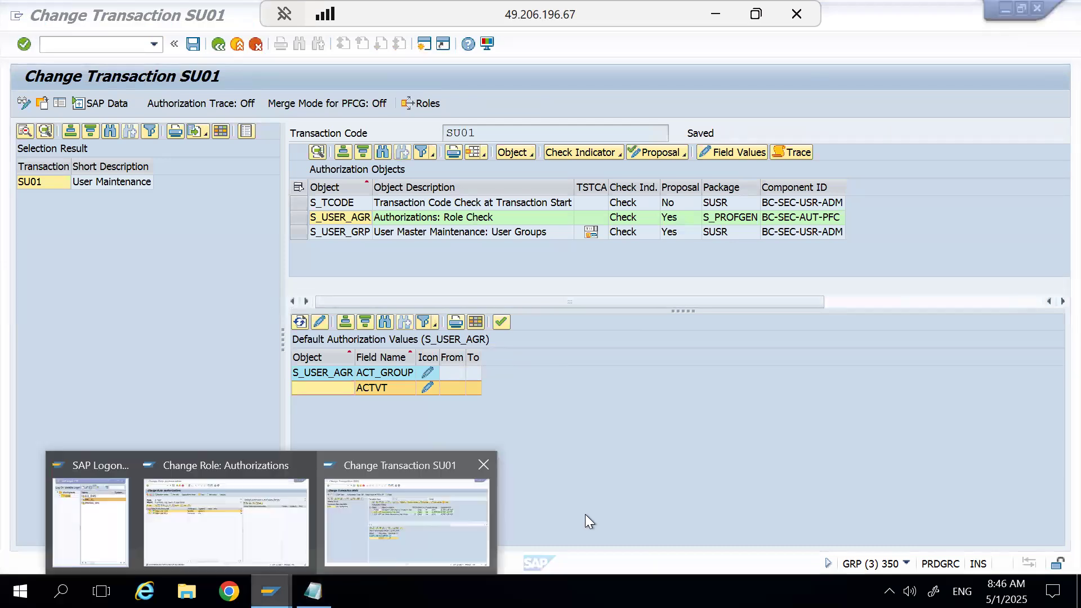
left_click(441, 501)
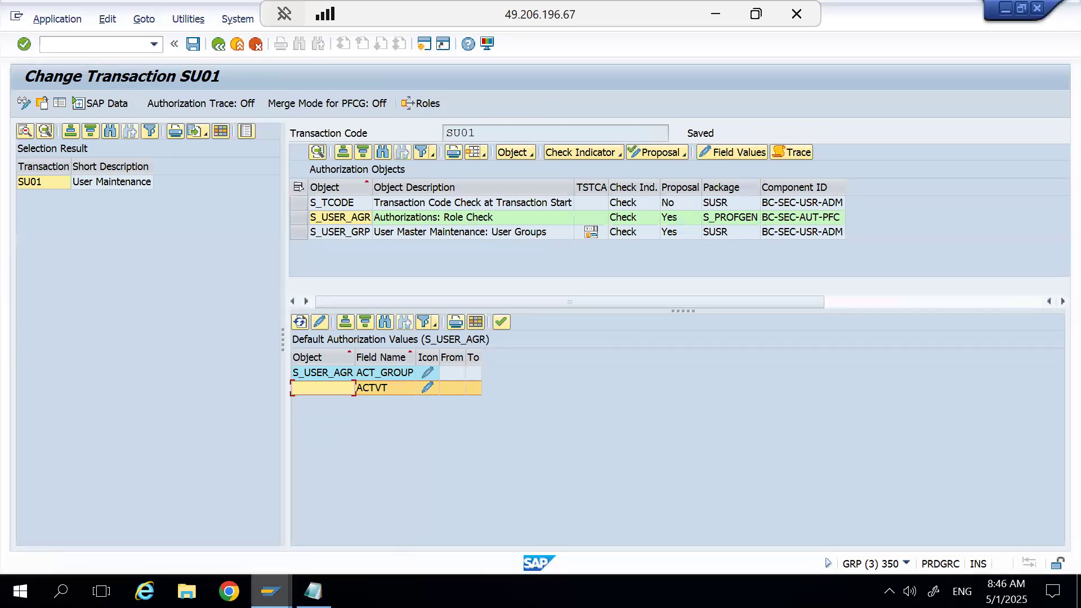
left_click(271, 591)
mouse_move(258, 542)
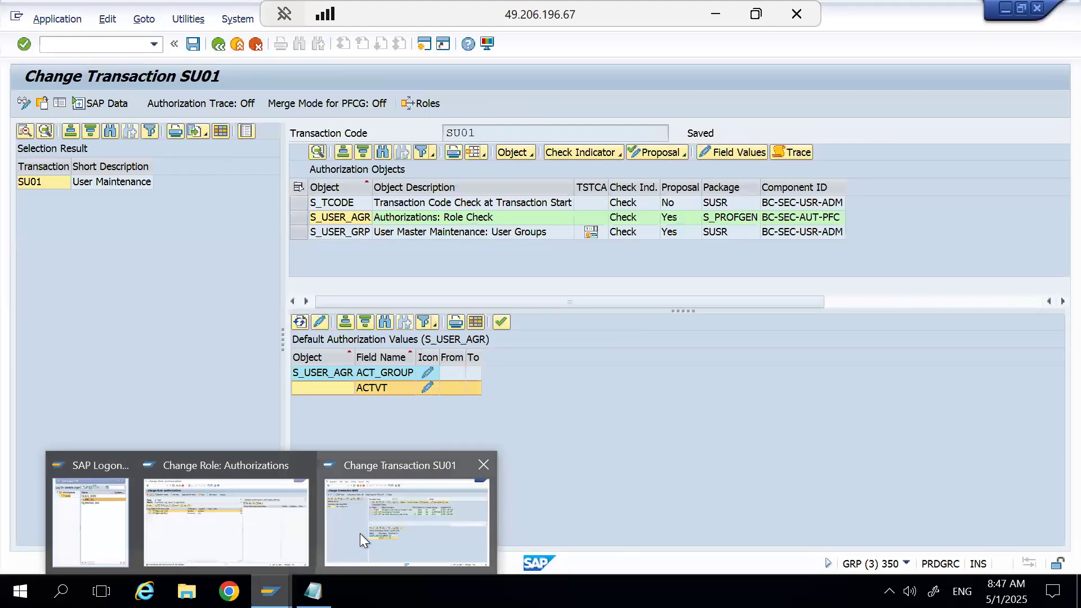
left_click(360, 533)
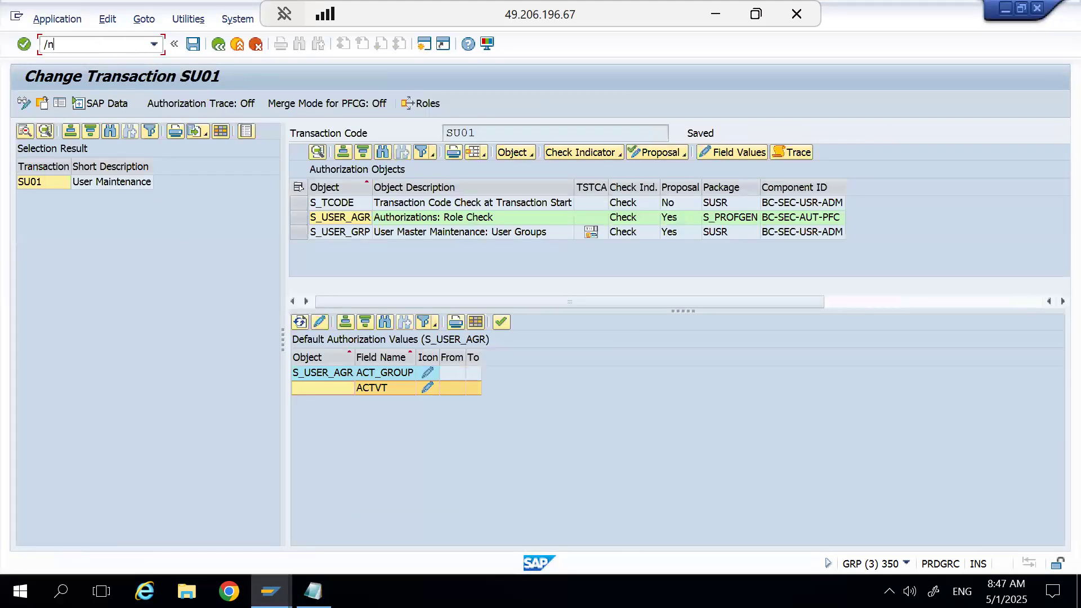
Start role maintenance (PFCG) and display the menu of derived role Z_TEST_CC100.
key("Return")
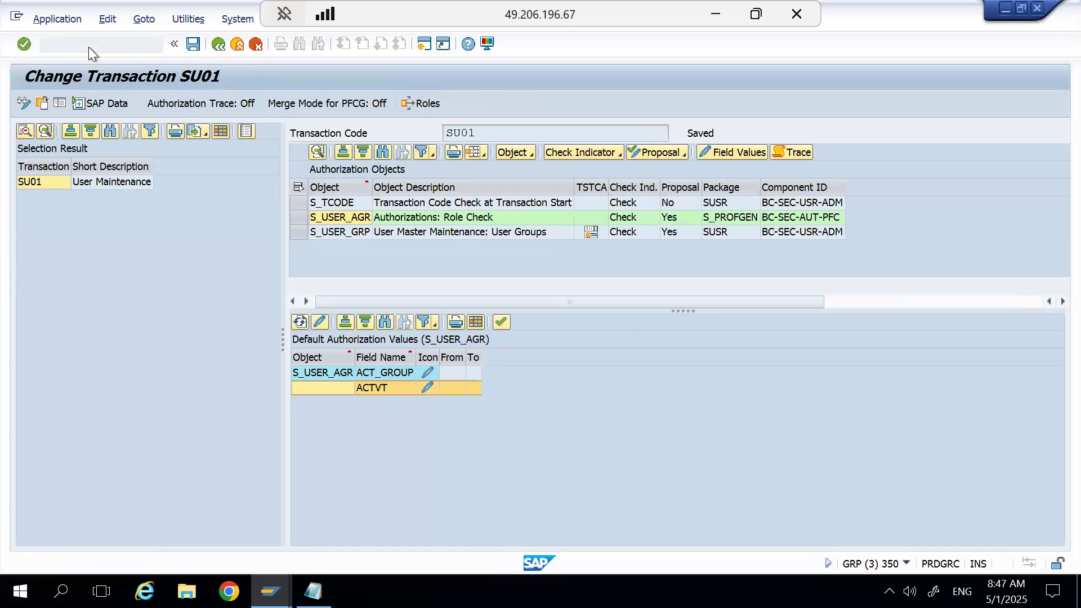
key("Right")
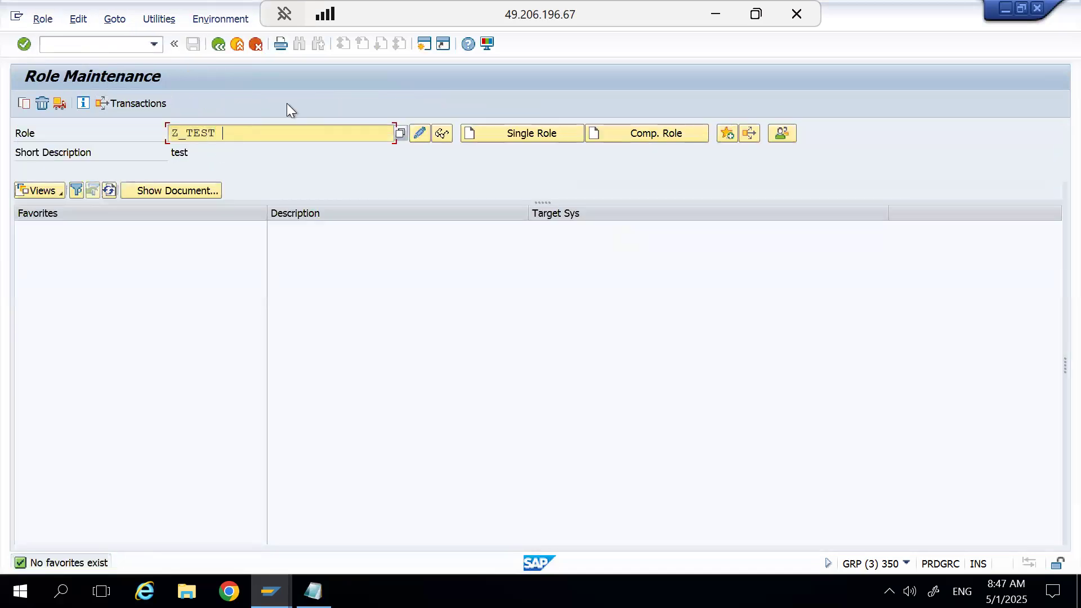
key("BackSpace")
left_click(259, 161)
left_click(435, 140)
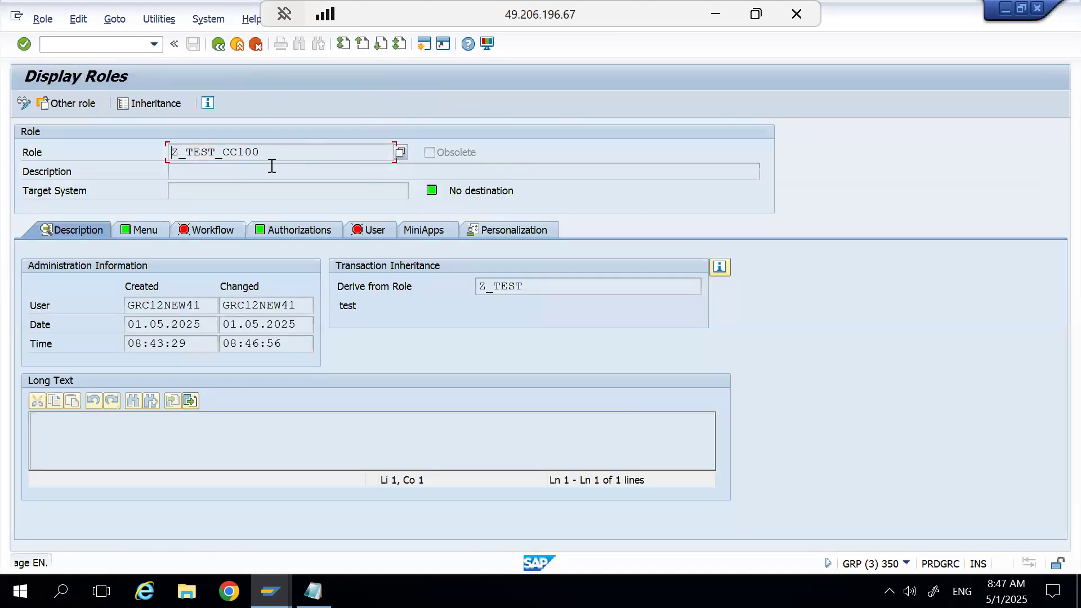
left_click(142, 230)
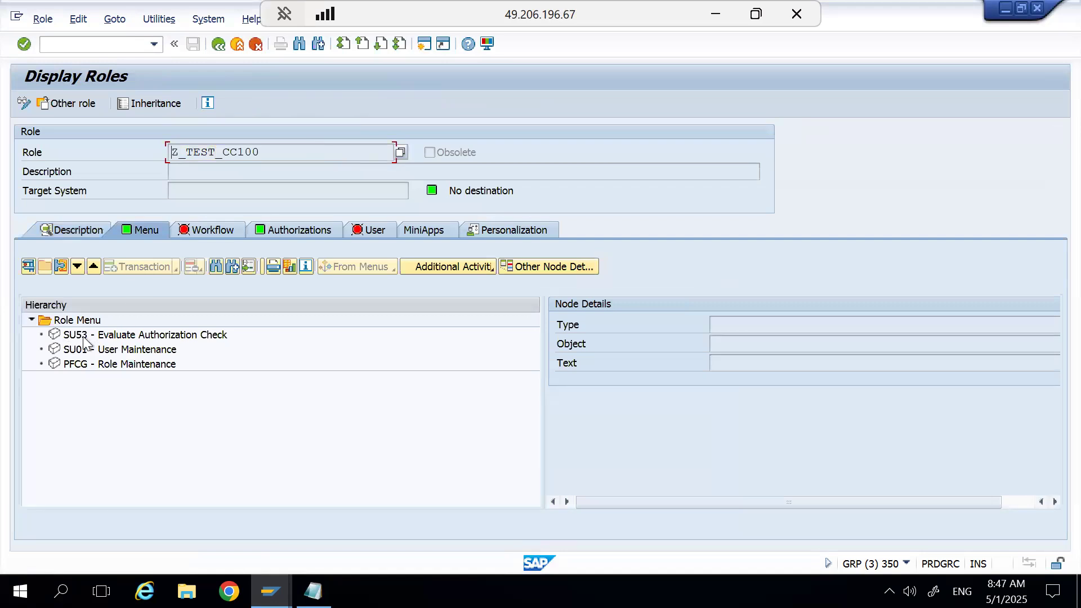
Try to display the authorization data of role Z_TEST_CC100, dismissing the information note.
left_click(287, 228)
left_click(41, 478)
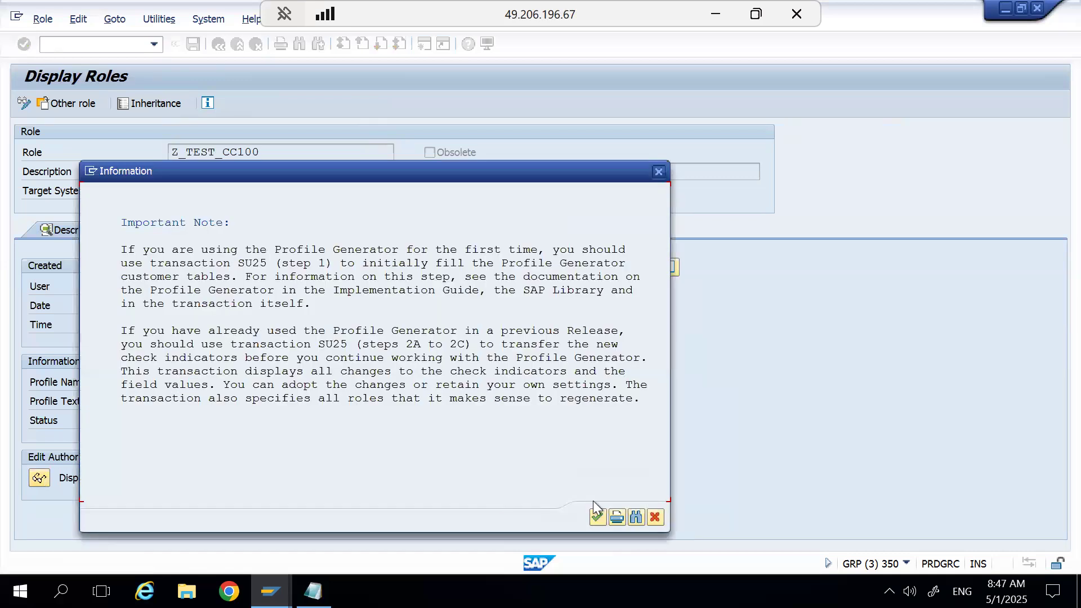
left_click(655, 517)
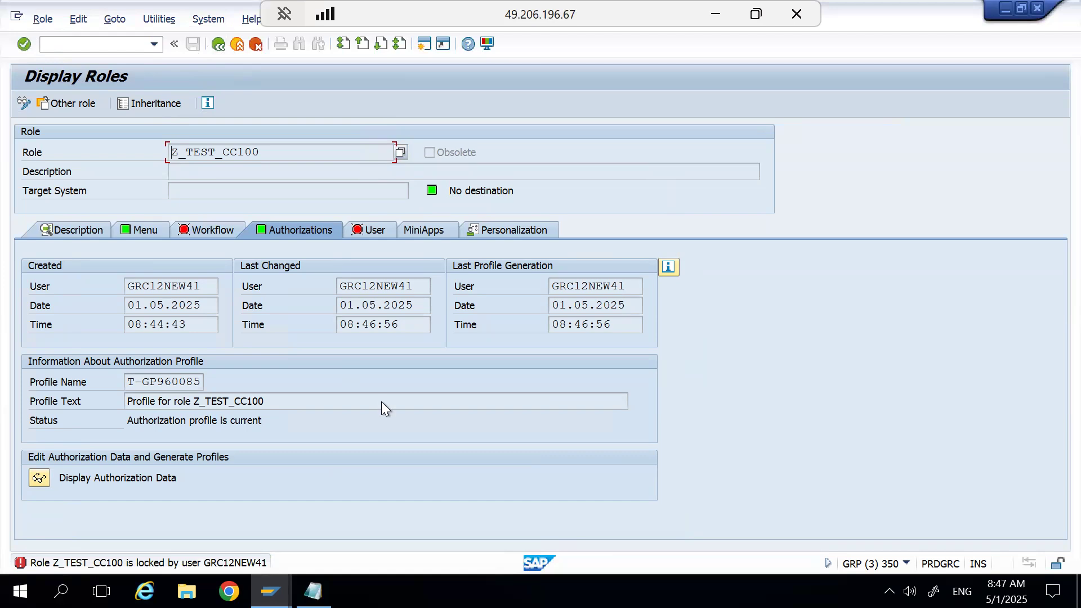
Leave the authorization maintenance of role Z_TEST in the other session, returning to the initial role maintenance screen.
left_click(270, 591)
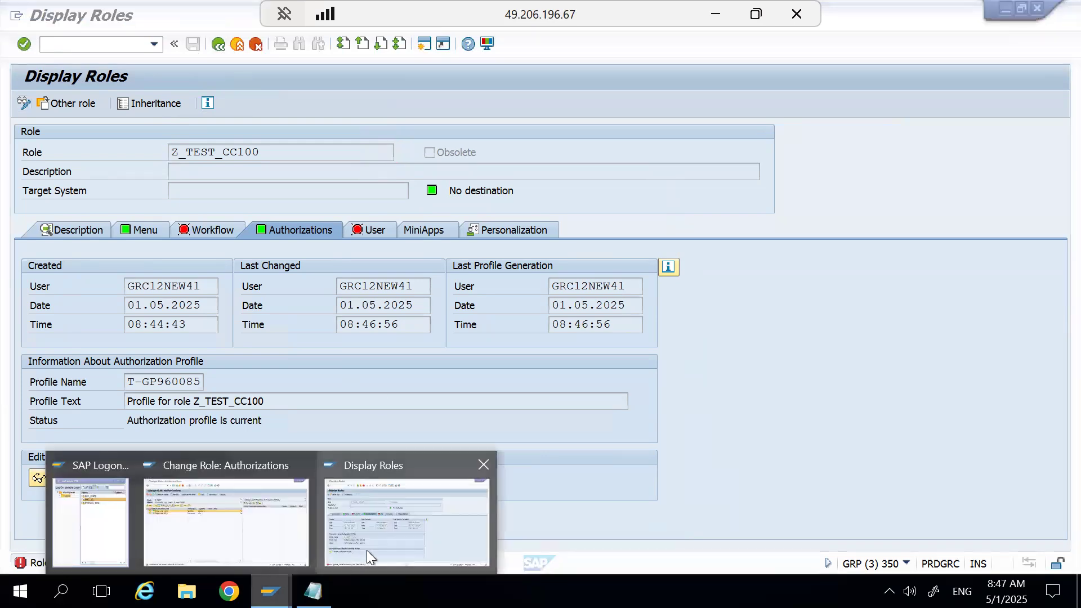
left_click(266, 516)
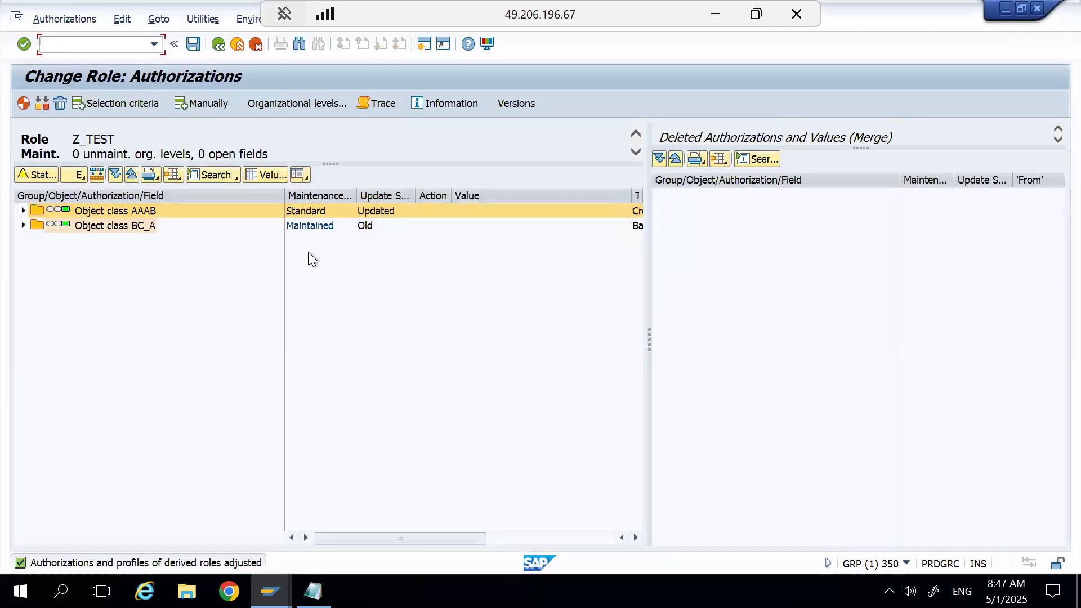
left_click(220, 44)
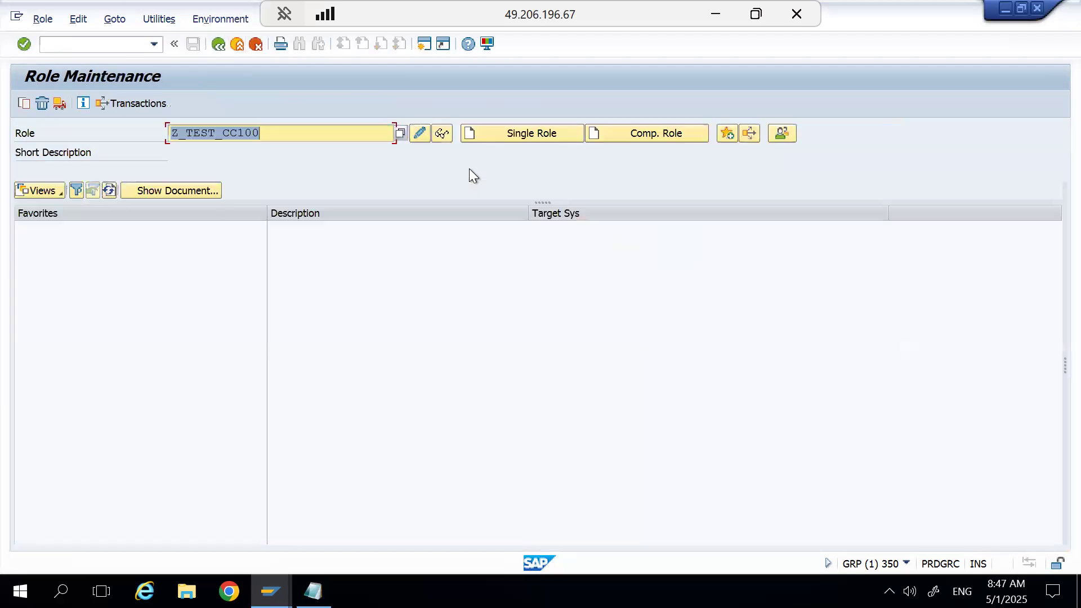
Return to the Z_TEST_CC100 session, switch the role to change mode and open its authorization data.
key("alt+Tab")
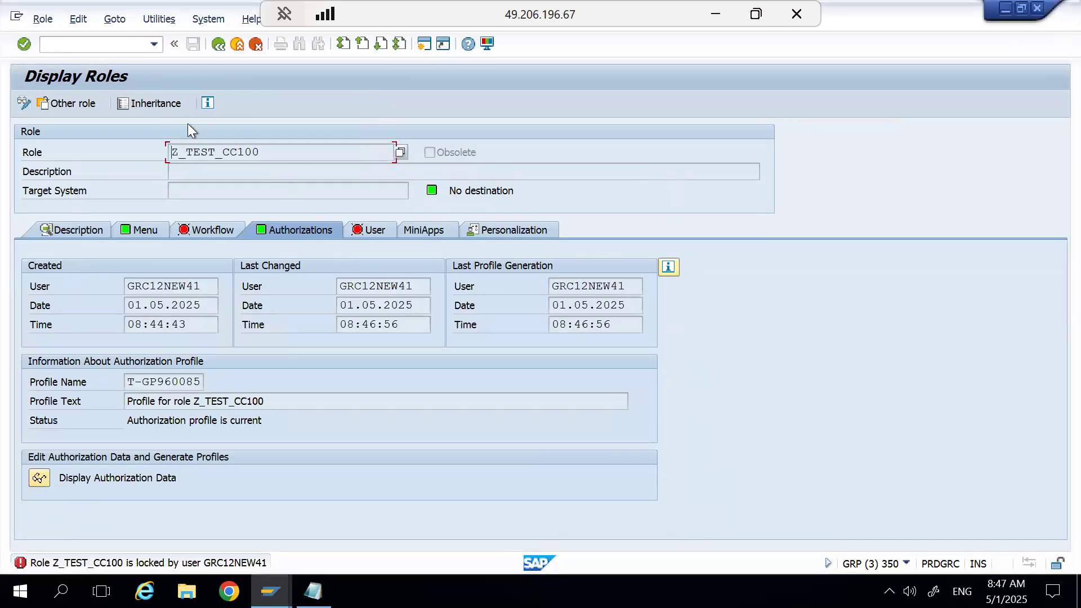
key("ctrl+F1")
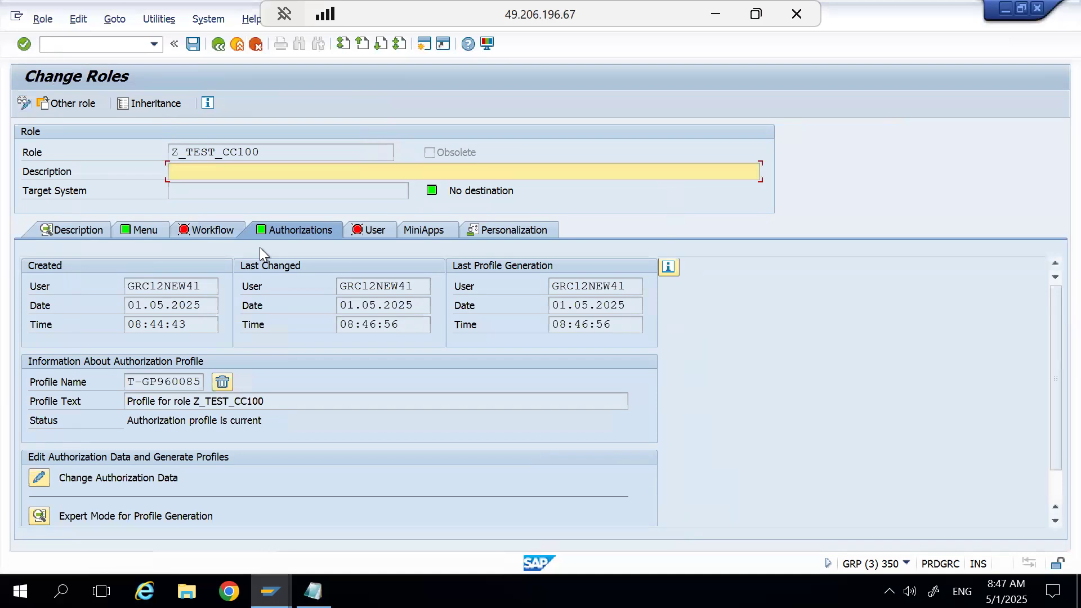
left_click(40, 479)
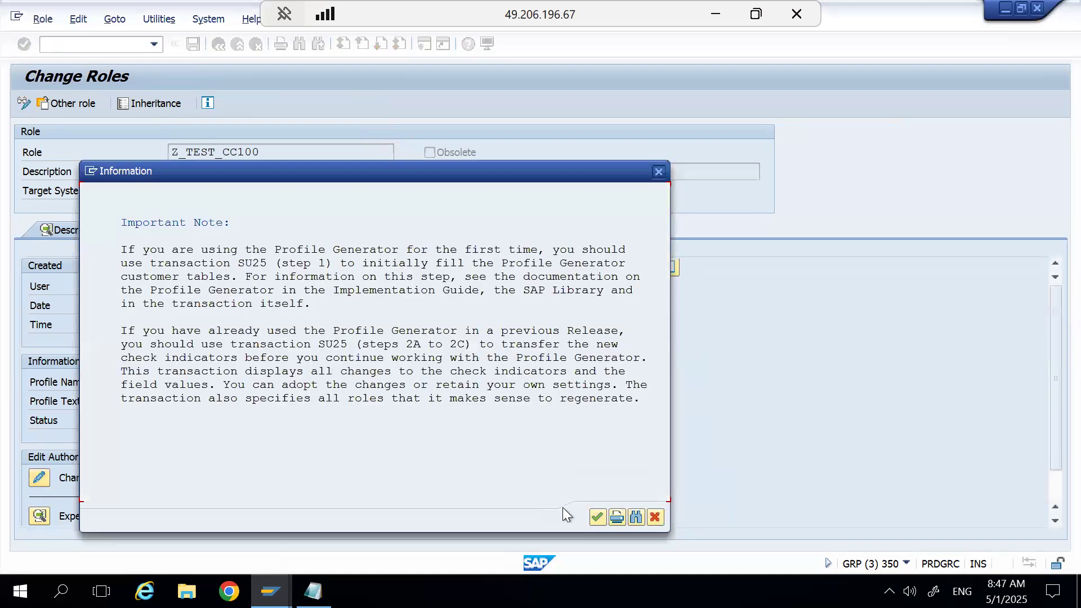
left_click(596, 520)
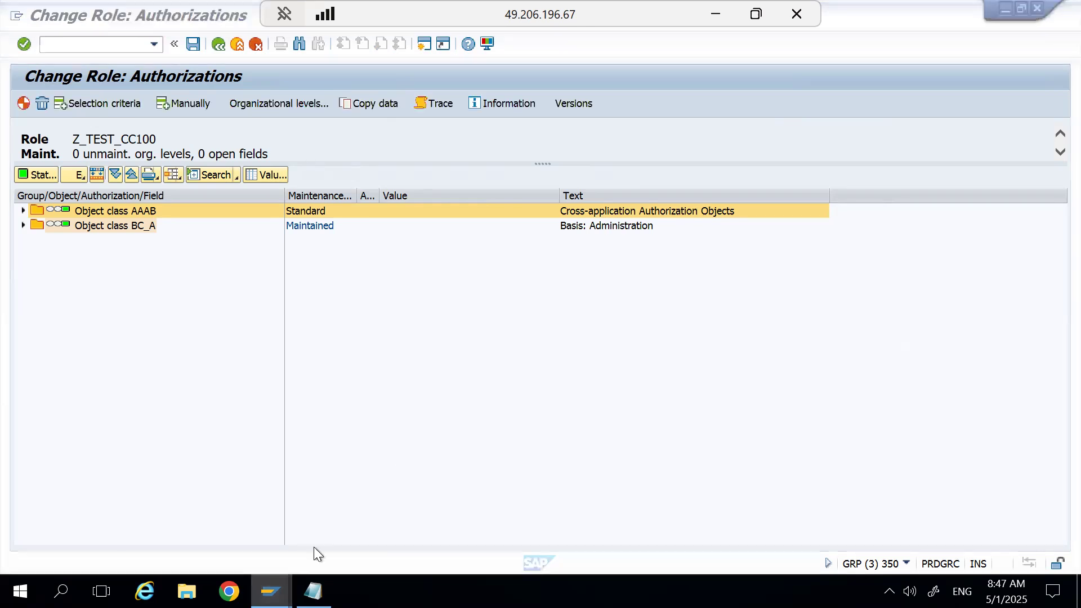
Try to display master role Z_TEST in the other role maintenance session.
mouse_move(270, 592)
left_click(248, 519)
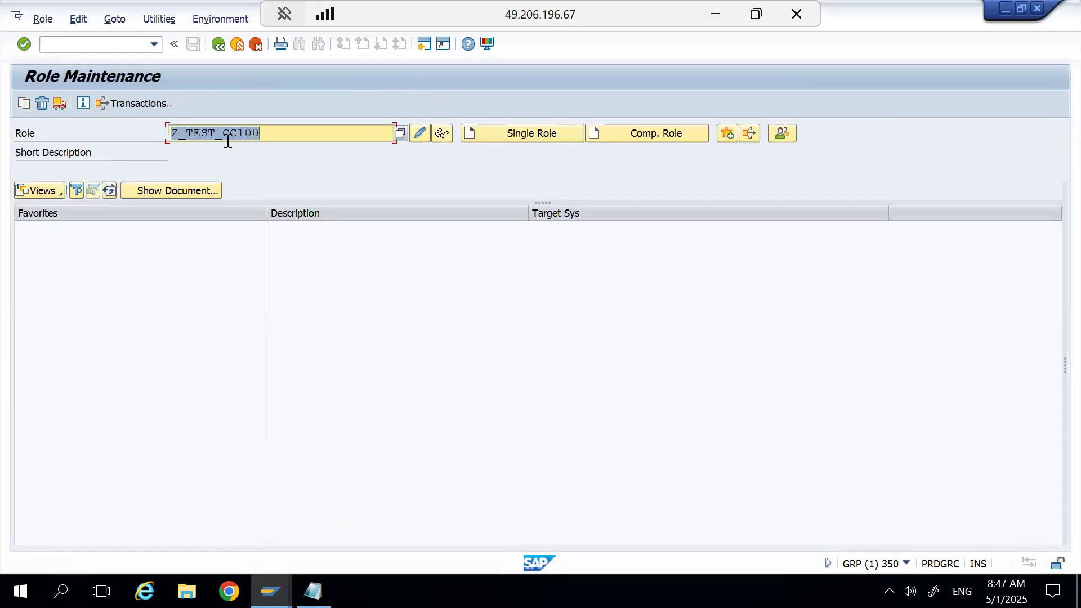
left_click(273, 140)
key("BackSpace")
key("BackSpace")
key("BackSpace")
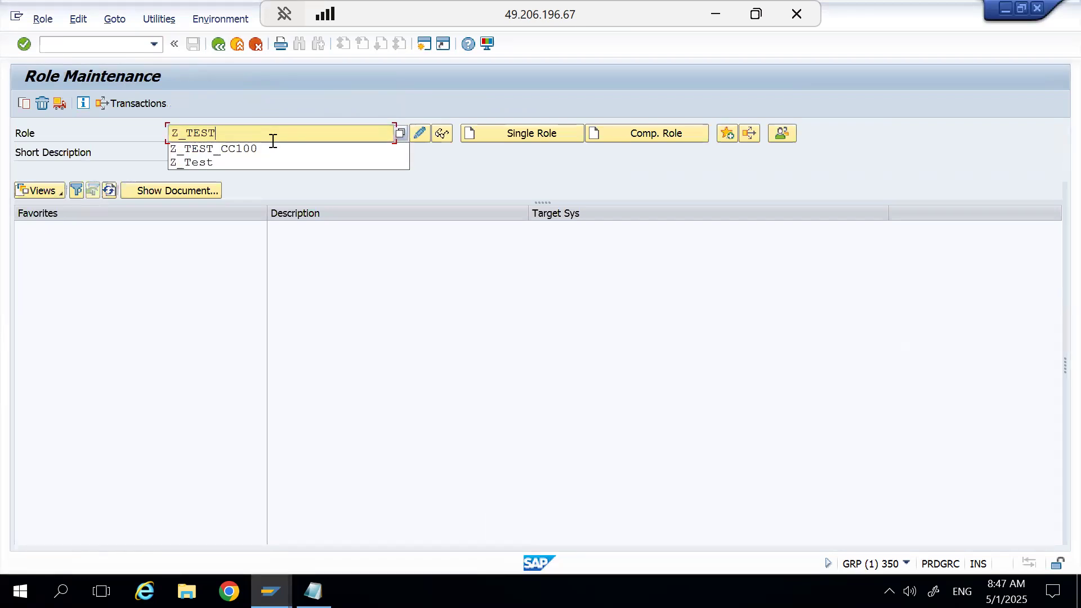
left_click(441, 133)
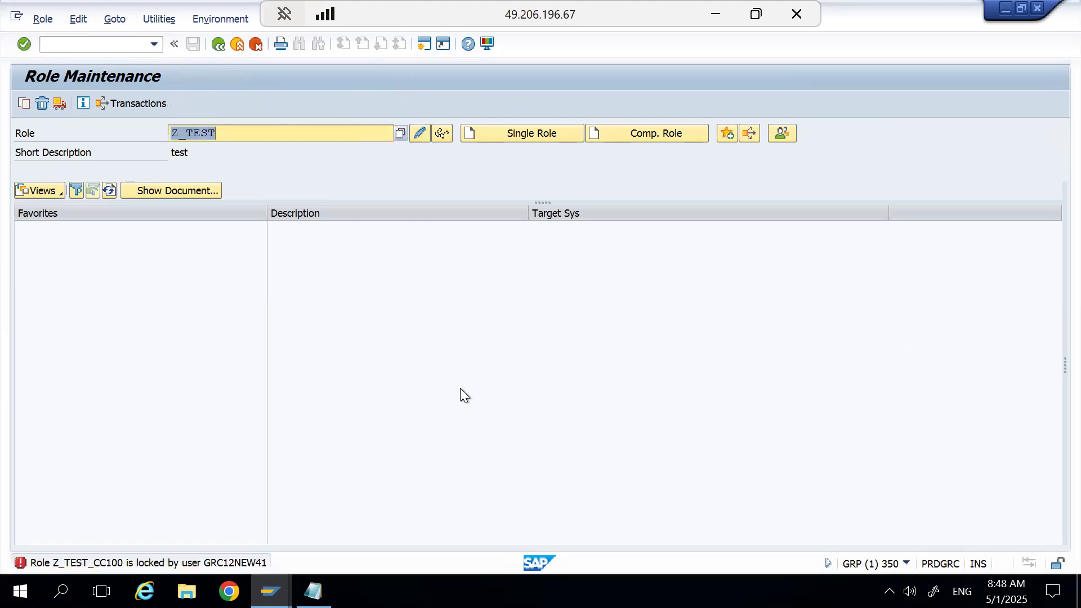
Close the crashed SAP Logon program, minimize the Notepad window and restart SAP Logon from the desktop.
key("alt+Tab")
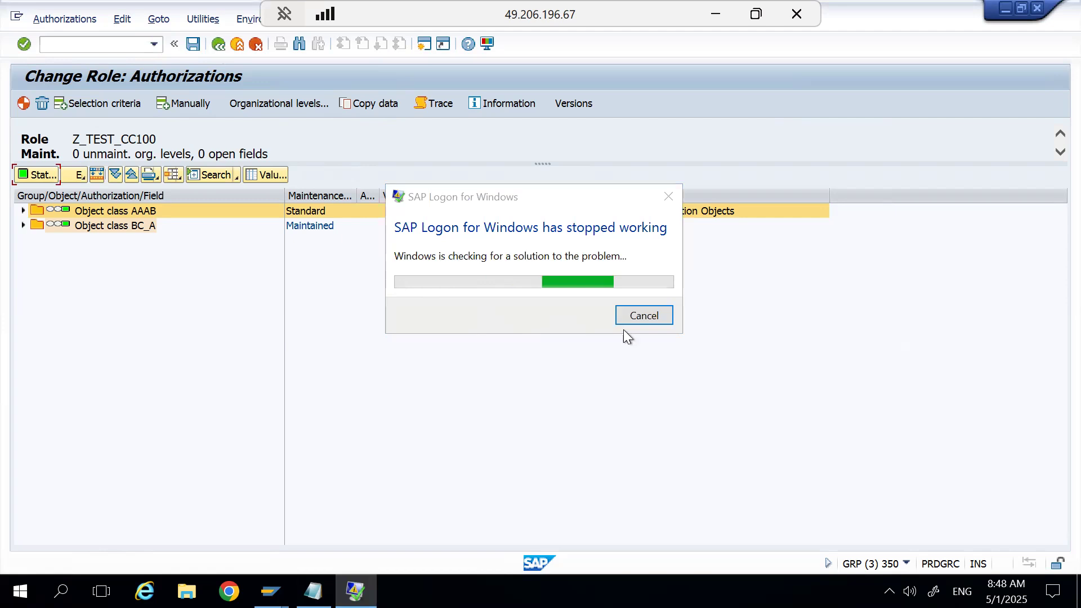
left_click(637, 319)
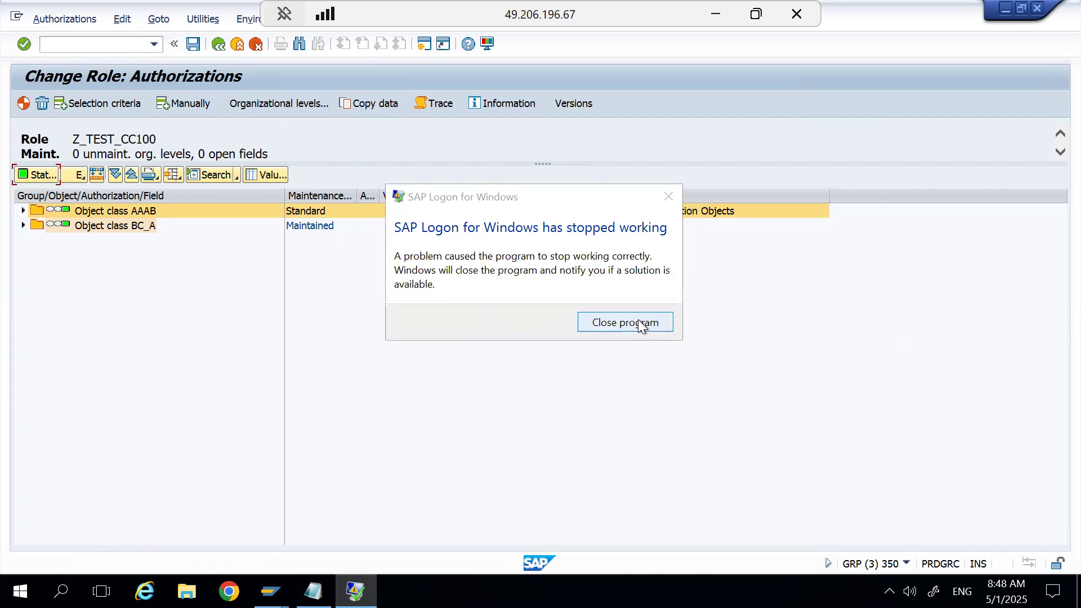
left_click(625, 323)
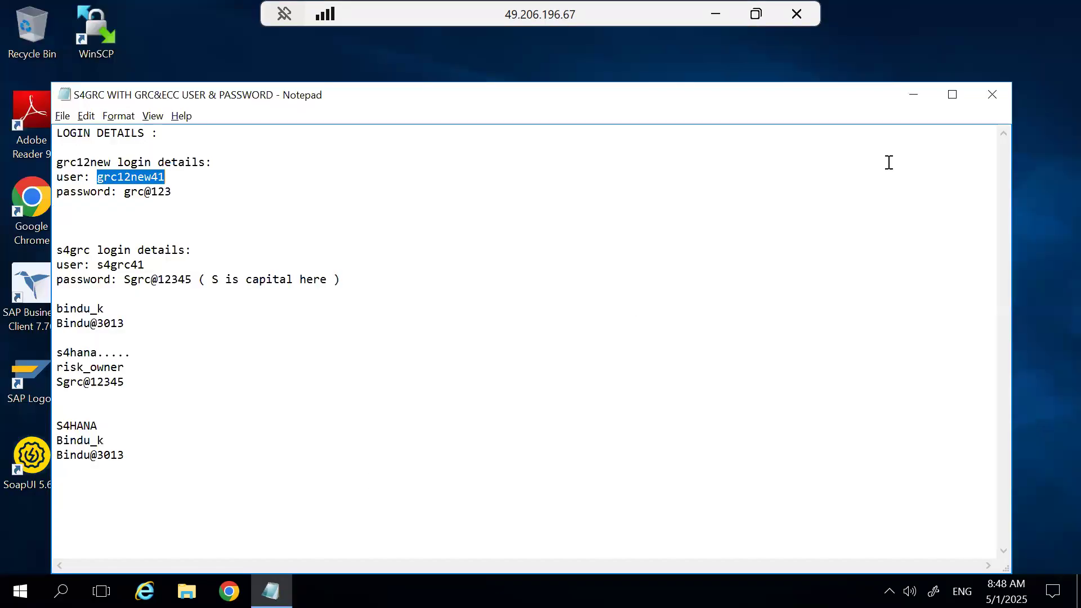
left_click(914, 95)
double_click(35, 383)
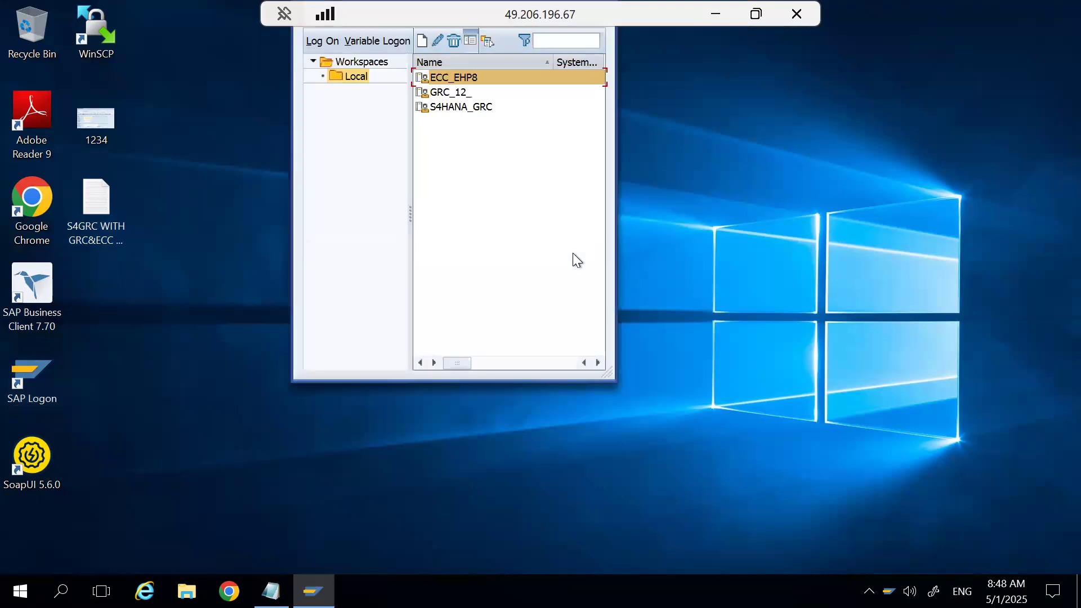
Log on to the GRC_12_ system, client 350, with the user ID and the account password.
double_click(457, 93)
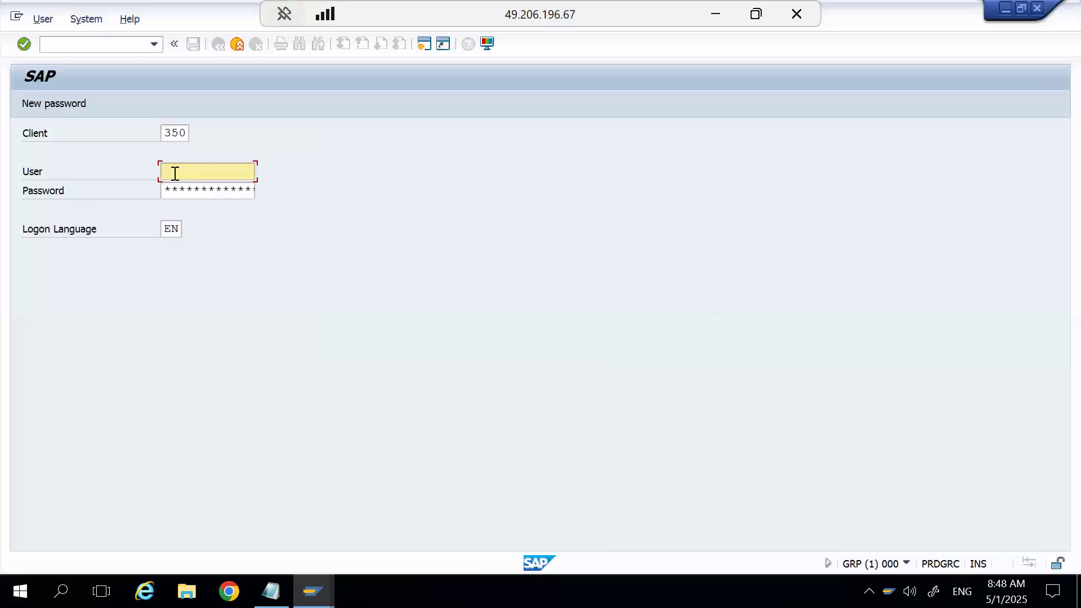
left_click(174, 173)
left_click(198, 187)
left_click(194, 192)
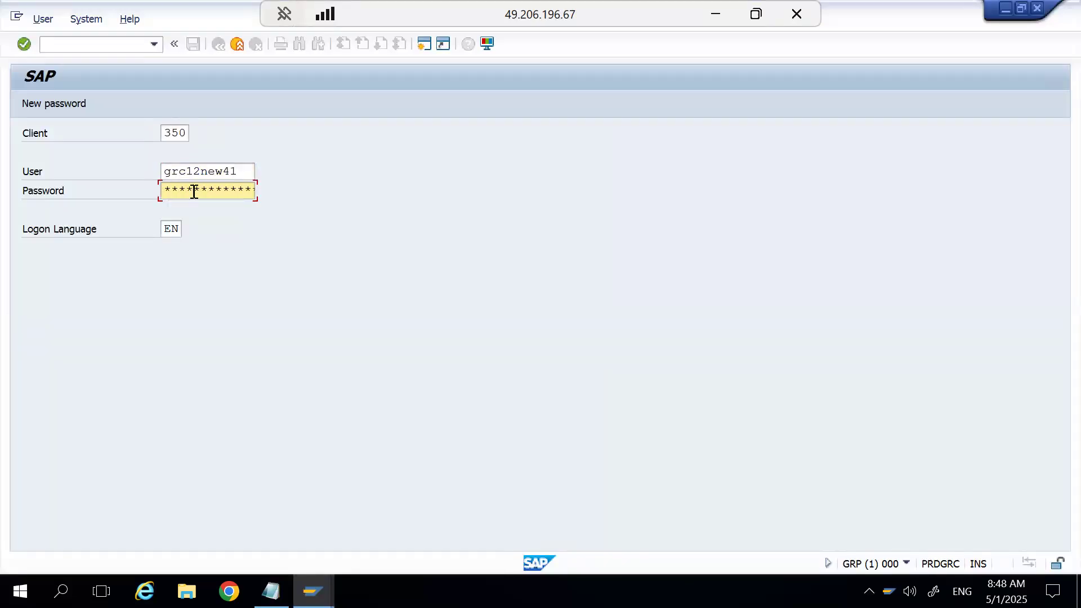
key("Return")
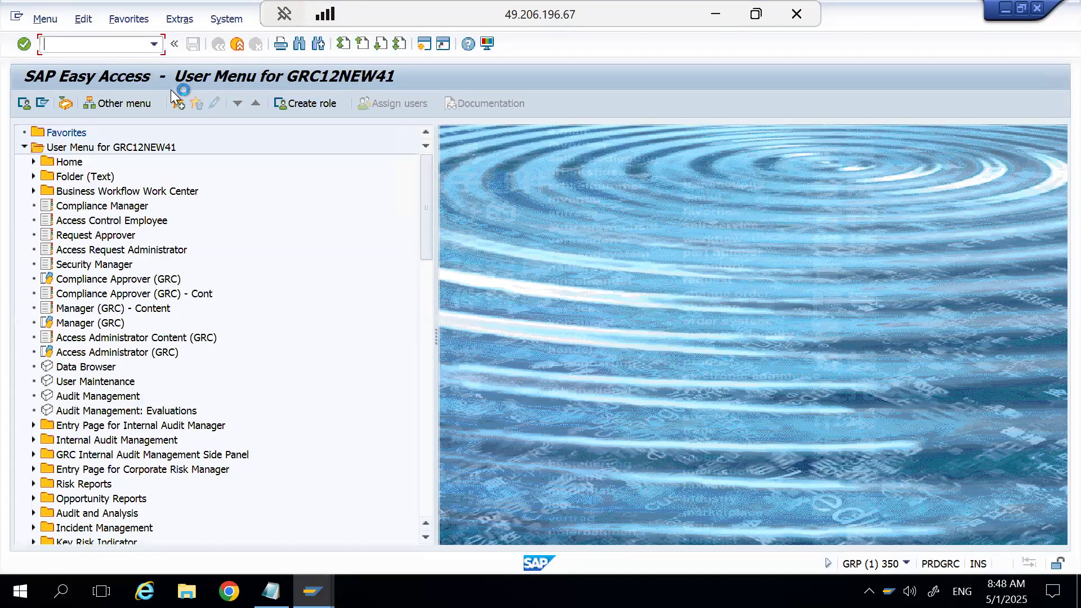
Start transaction PFCG, open role Z_TEST in change mode and show its menu.
type("pfcg")
key("Return")
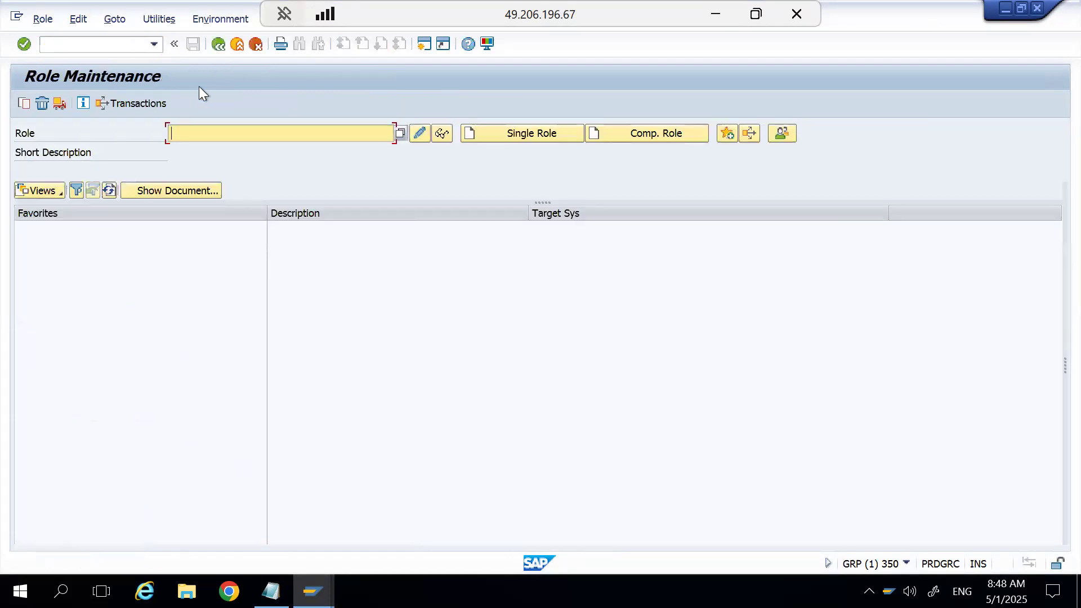
left_click(200, 139)
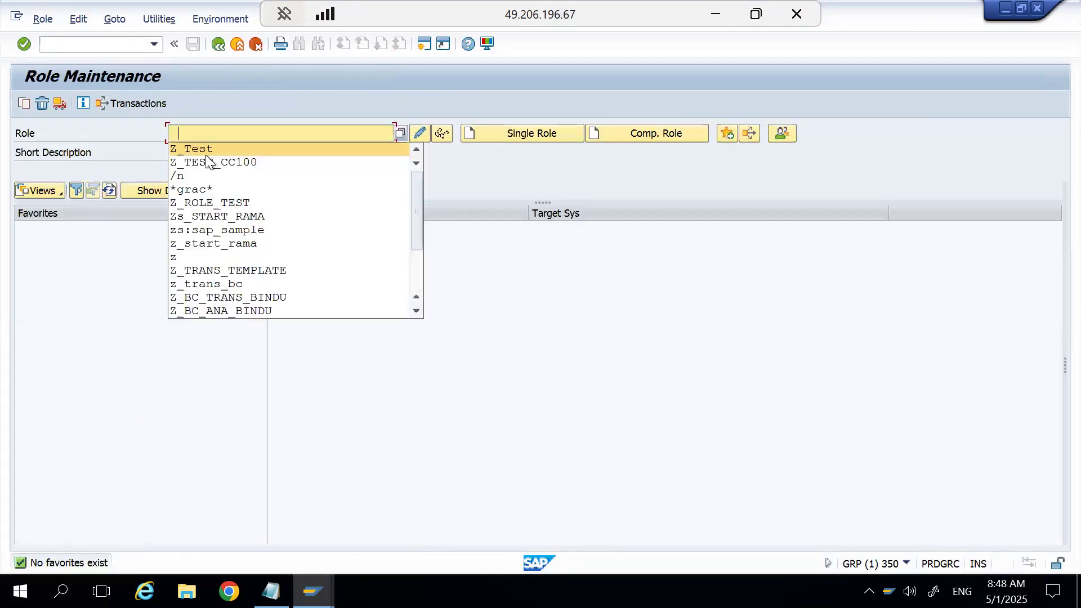
left_click(203, 151)
left_click(418, 135)
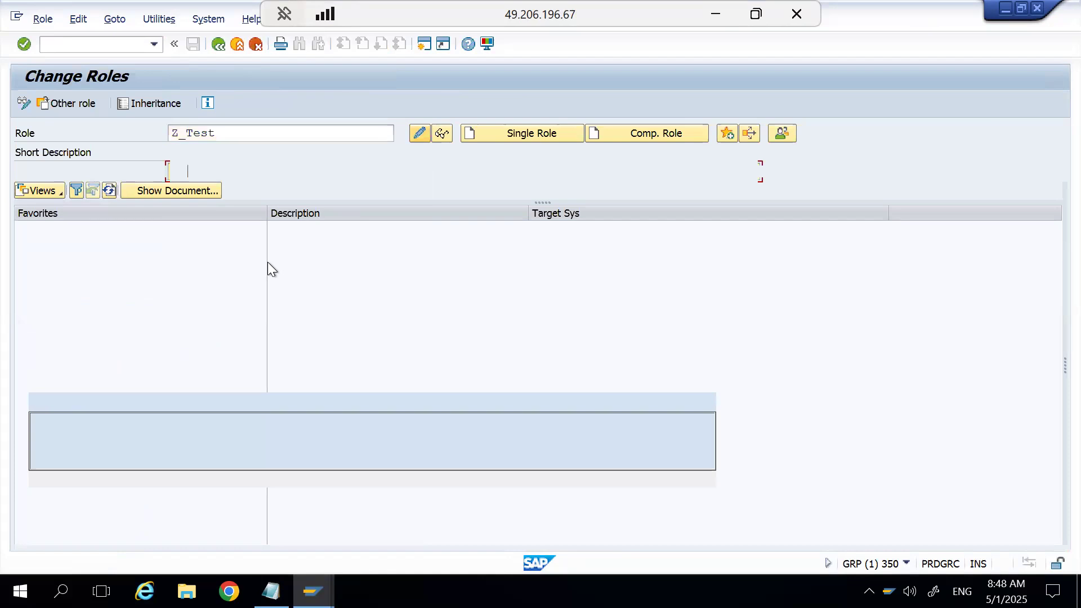
left_click(146, 235)
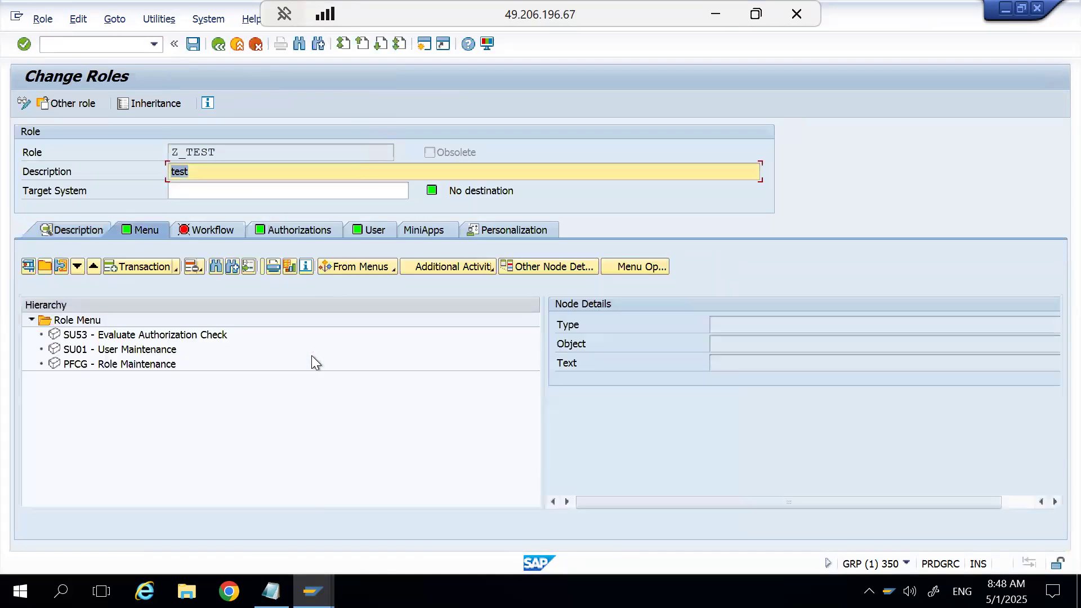
Try to assign transaction FV60, and FB60 in its place, to the menu of role Z_TEST.
left_click(140, 267)
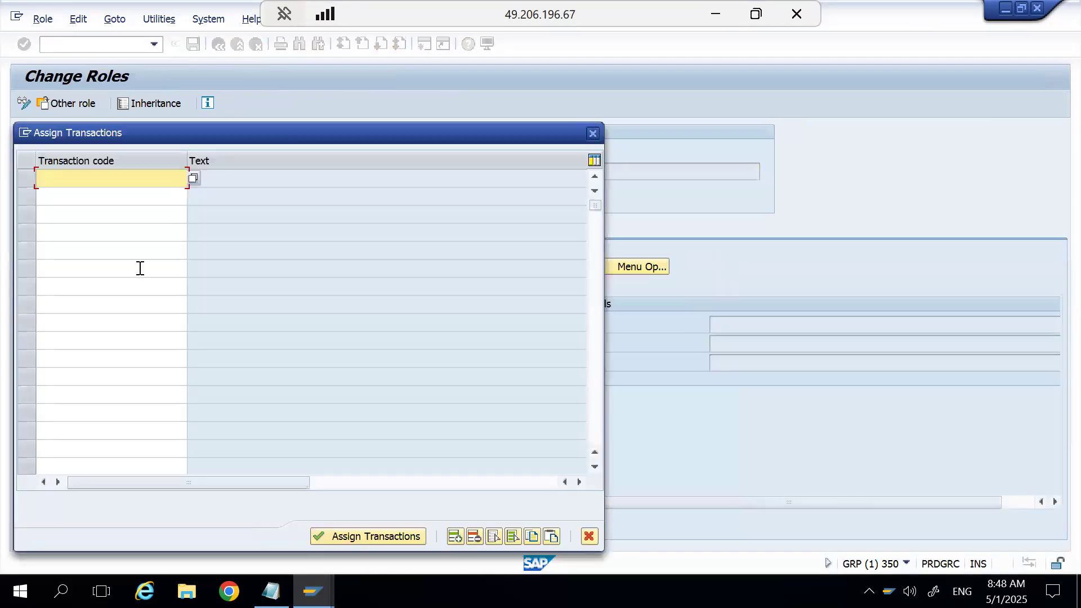
type("fv60")
key("Return")
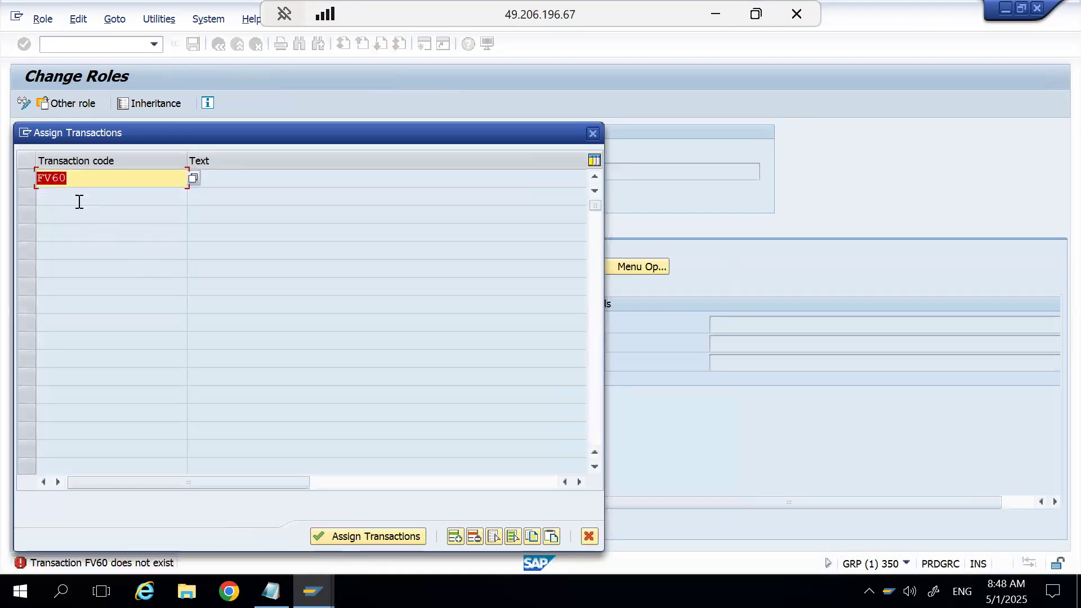
left_click(49, 179)
key("BackSpace")
type("b")
key("Return")
Try to assign transaction ME21N to the menu of role Z_TEST, and clear the entered code.
left_click(76, 179)
key("BackSpace")
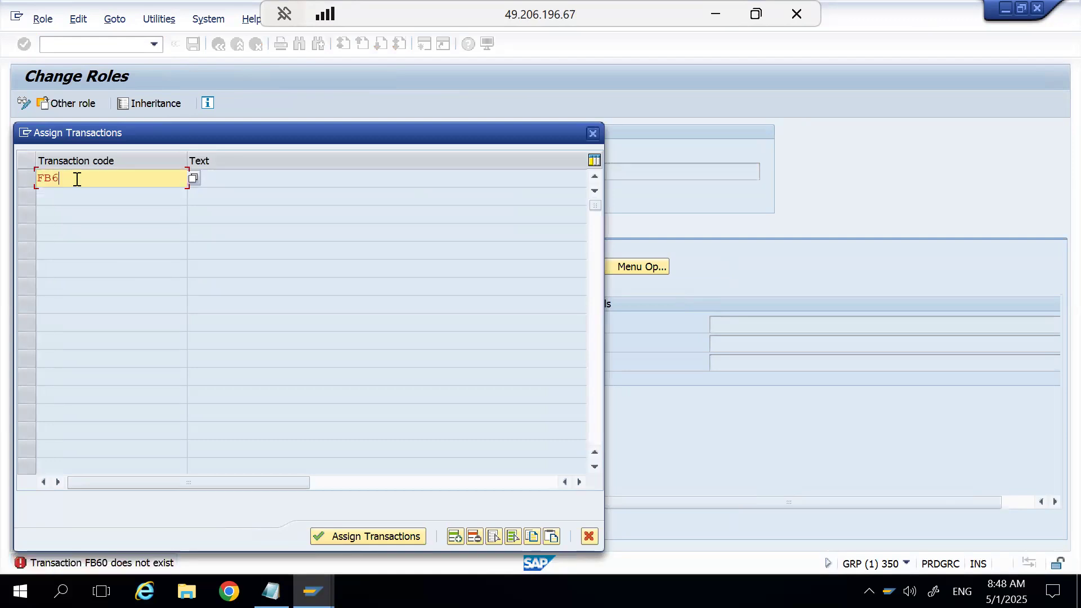
key("BackSpace")
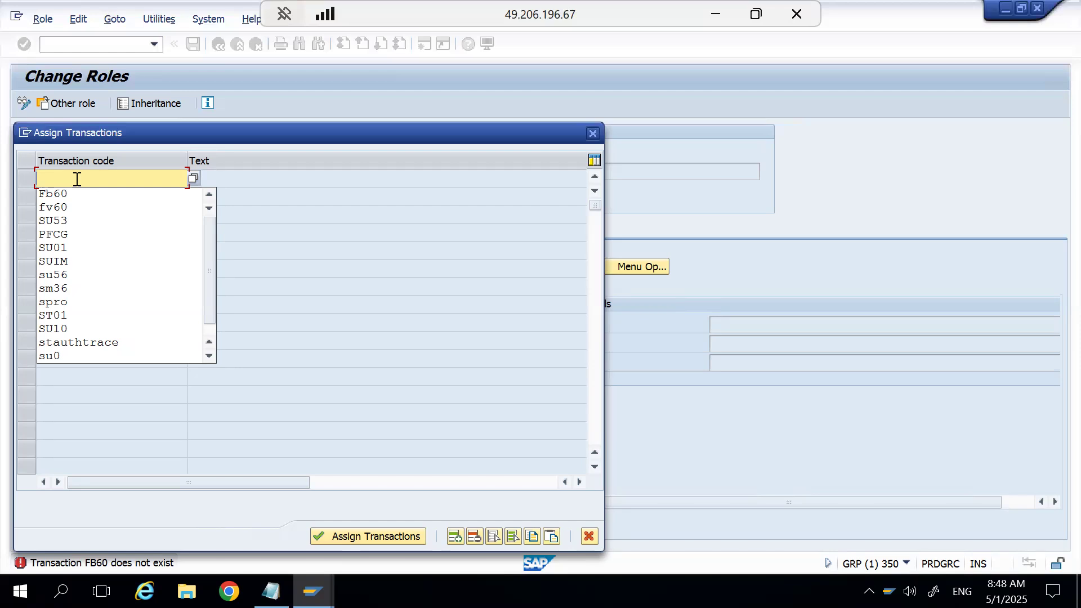
type("ME21N")
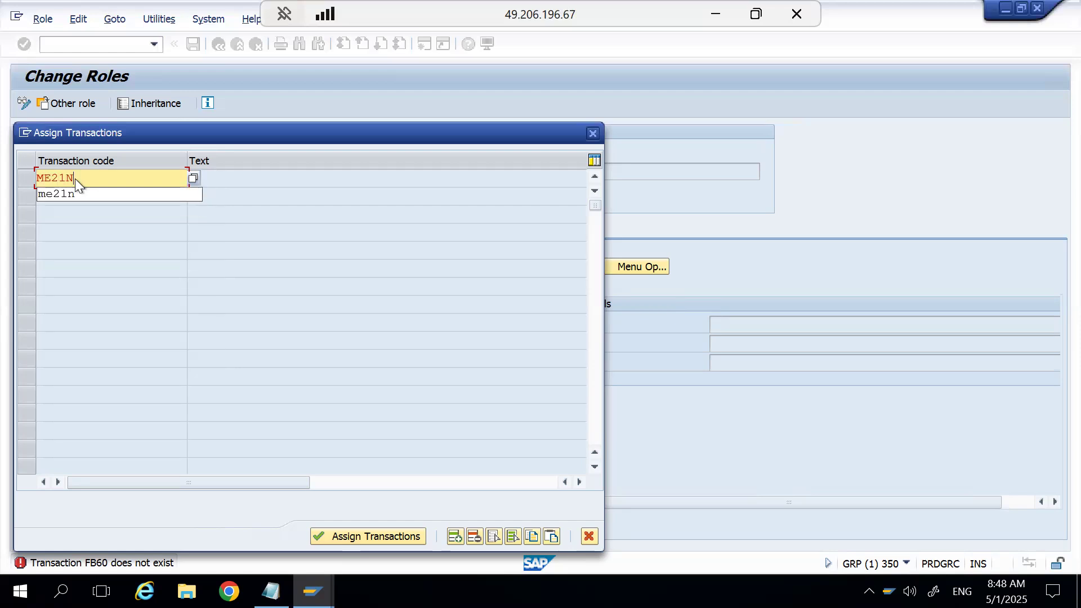
key("Return")
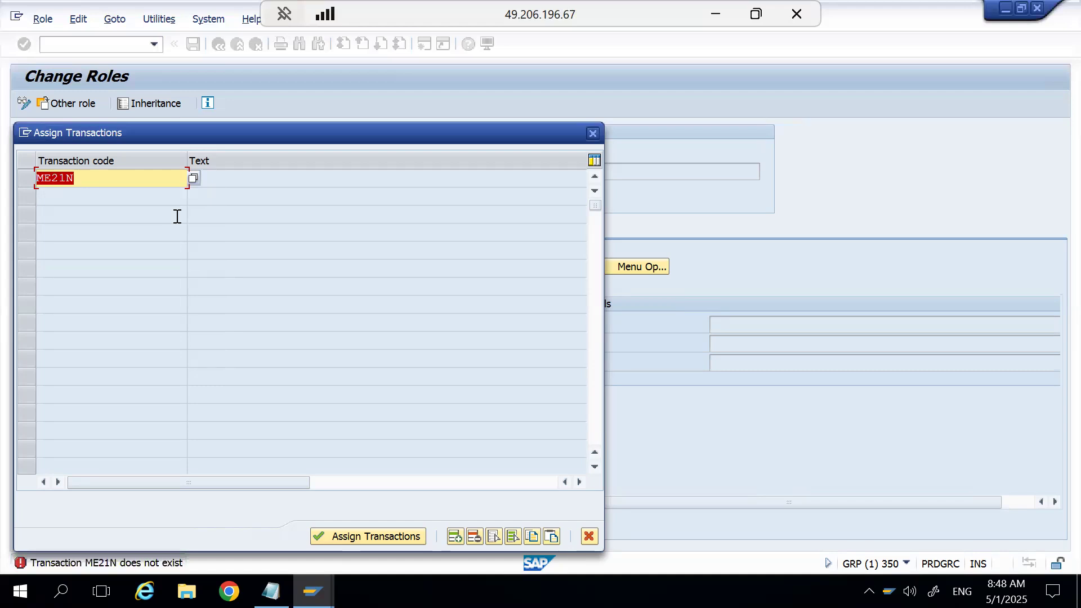
left_click(589, 535)
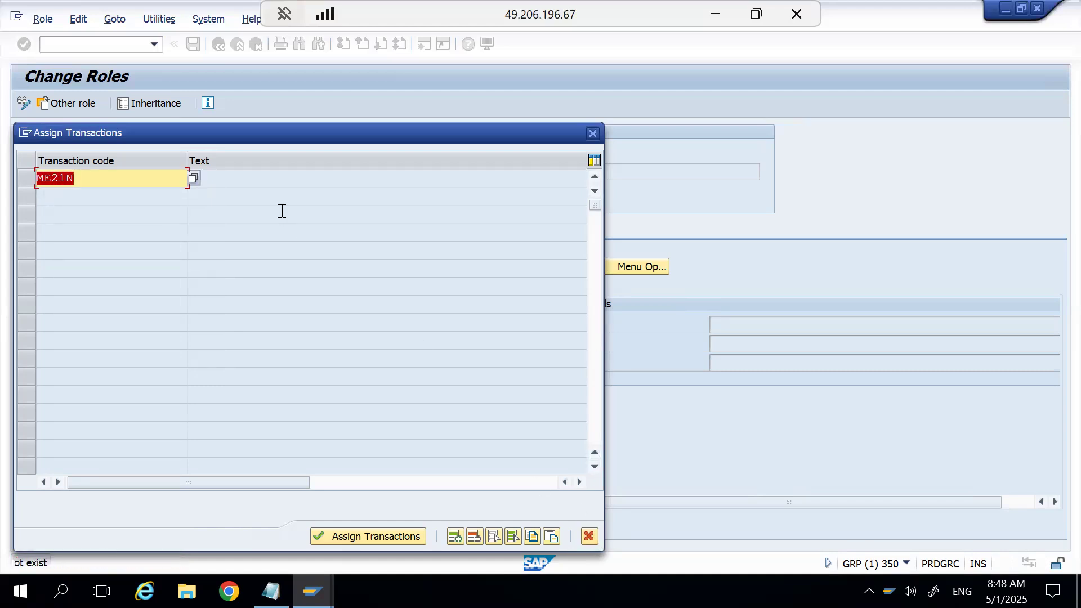
key("BackSpace")
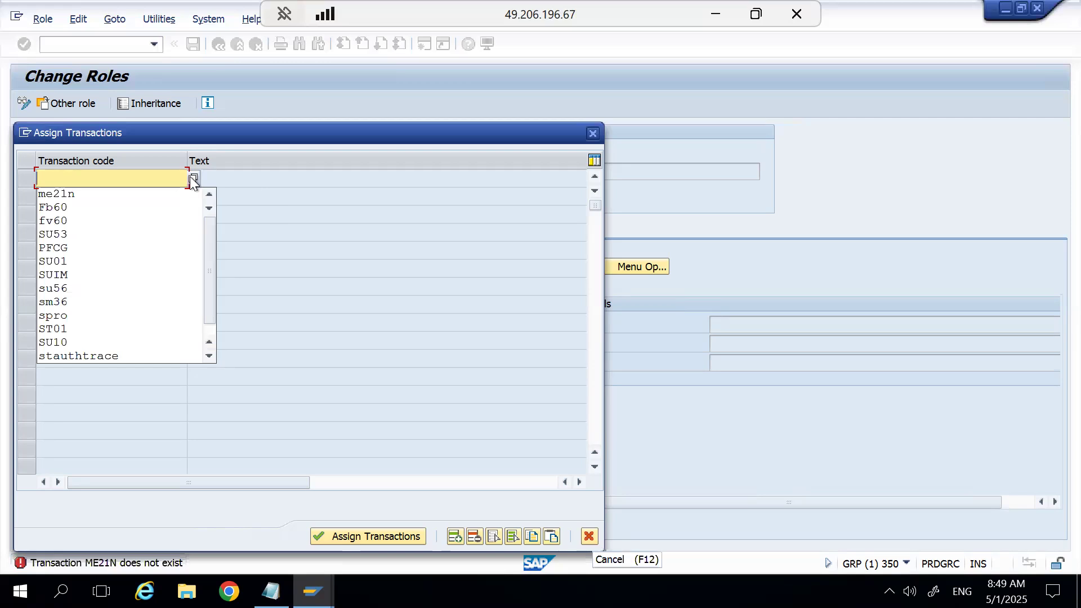
Search the available transaction codes, browse the full list, and restrict it to codes starting with F.
left_click(193, 179)
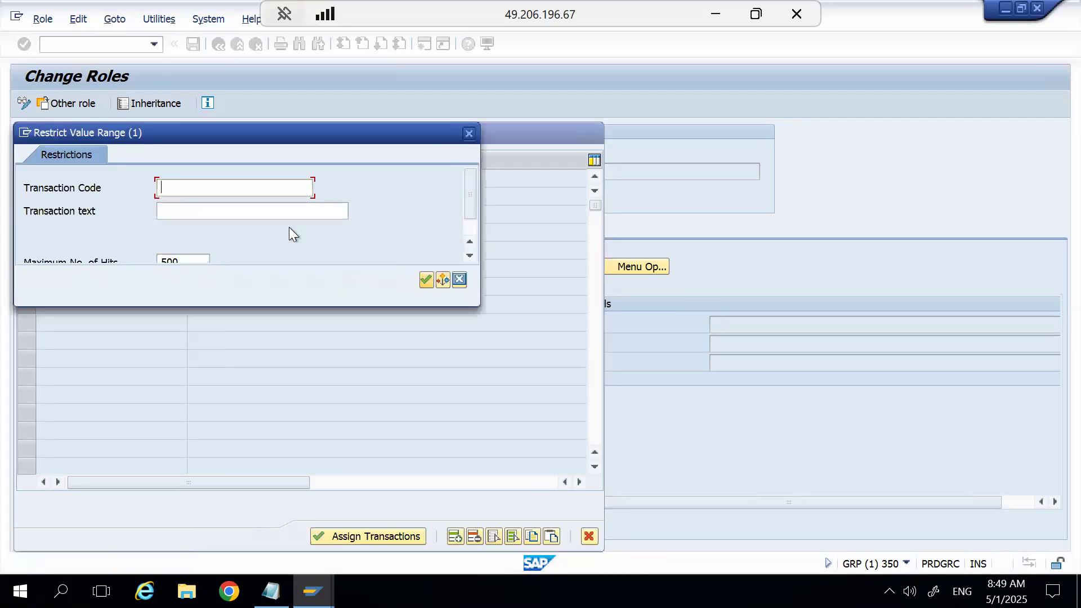
left_click(425, 280)
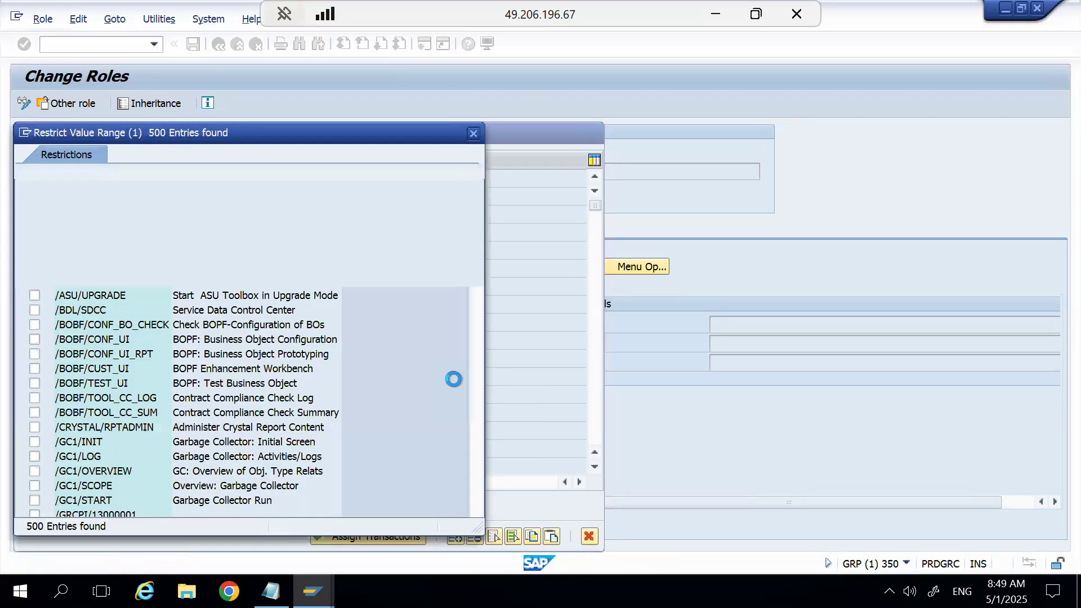
scroll(472, 435, "down", 10)
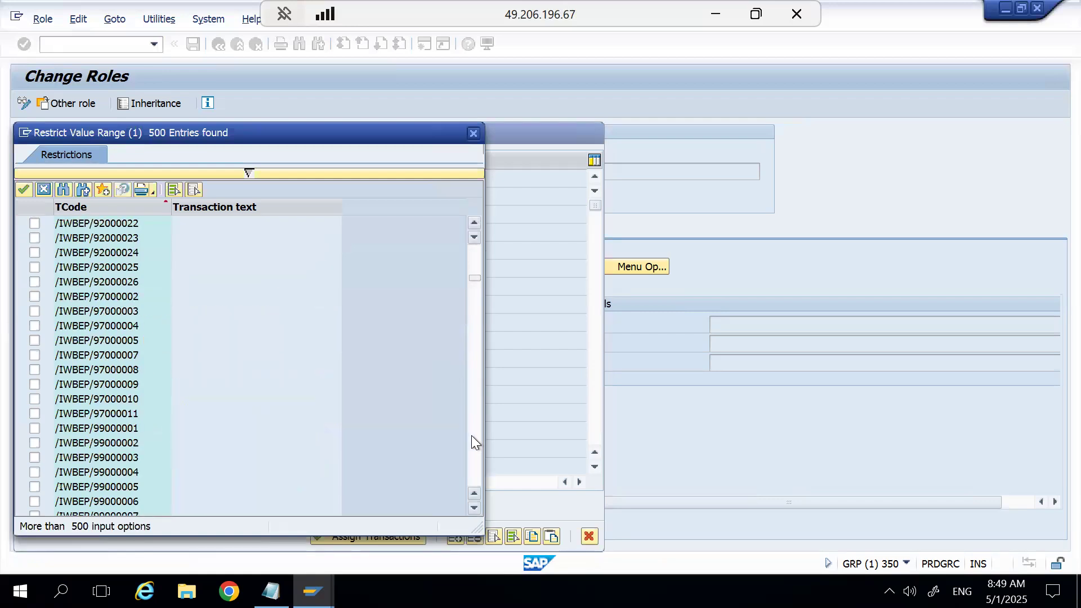
scroll(472, 435, "down", 10)
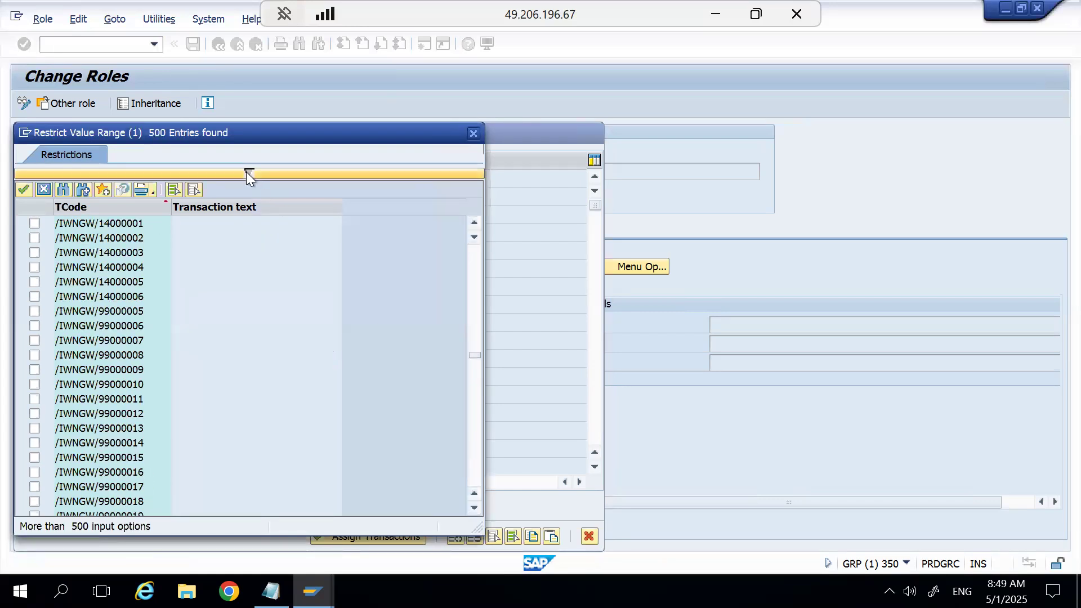
left_click(245, 172)
type("F")
left_click(431, 389)
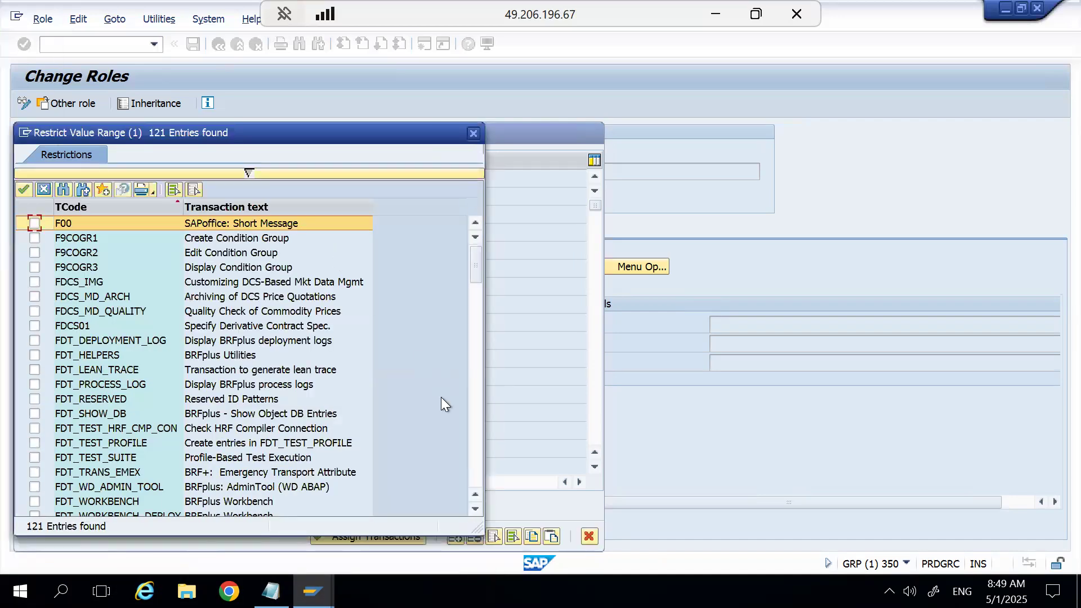
Select transactions FI01, FI02 and FI03 from the results and assign them to the menu of role Z_TEST.
left_click(474, 434)
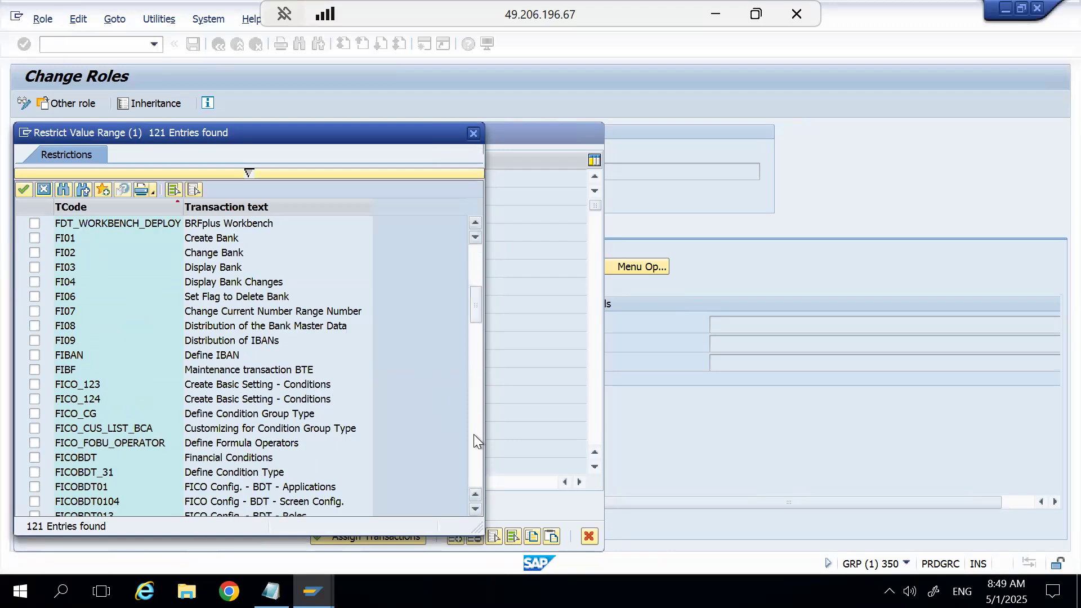
left_click(34, 237)
left_click(34, 267)
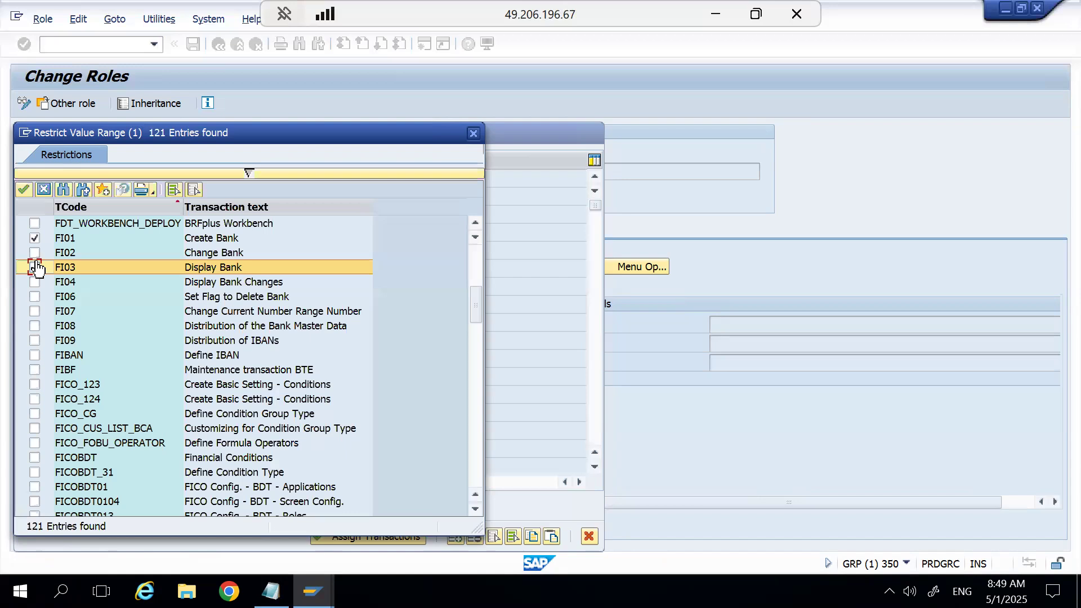
left_click(34, 253)
left_click(23, 190)
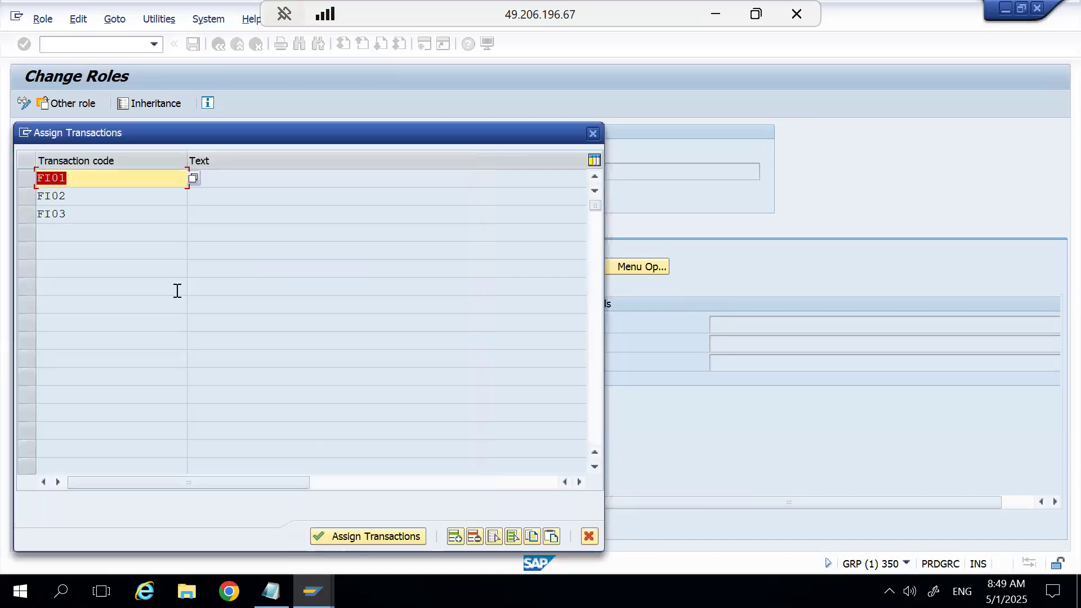
left_click(355, 537)
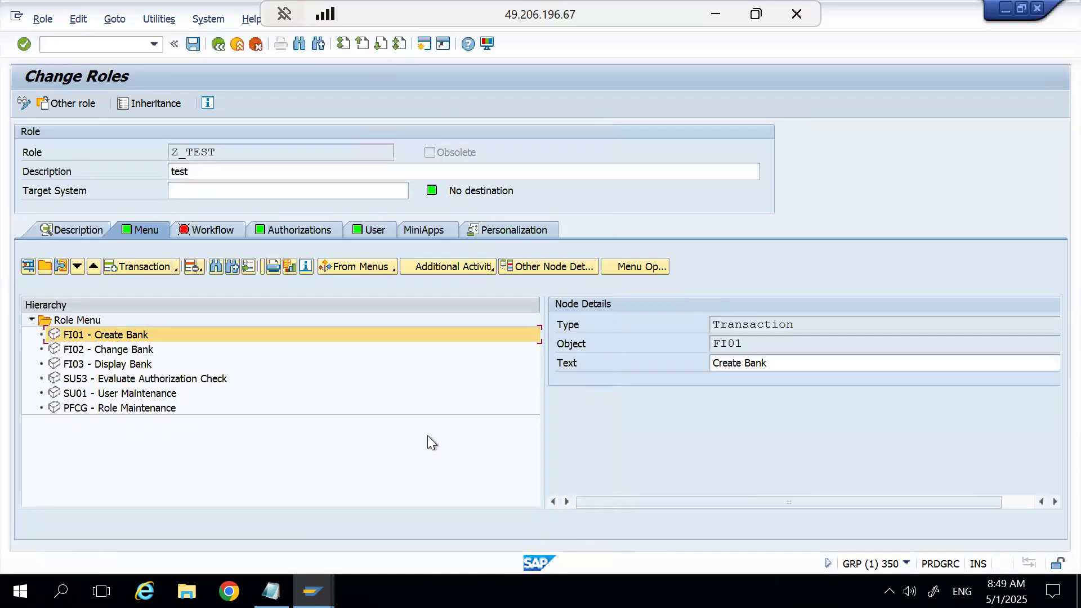
Save role Z_TEST and open its authorization data, reading the old status and merging it with new data.
left_click(306, 227)
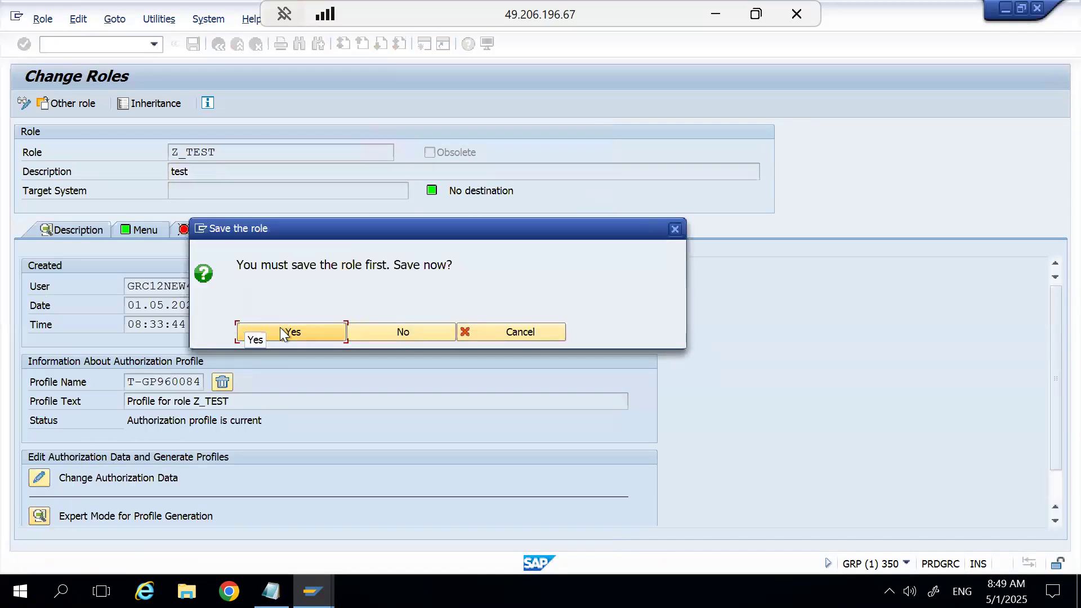
left_click(279, 327)
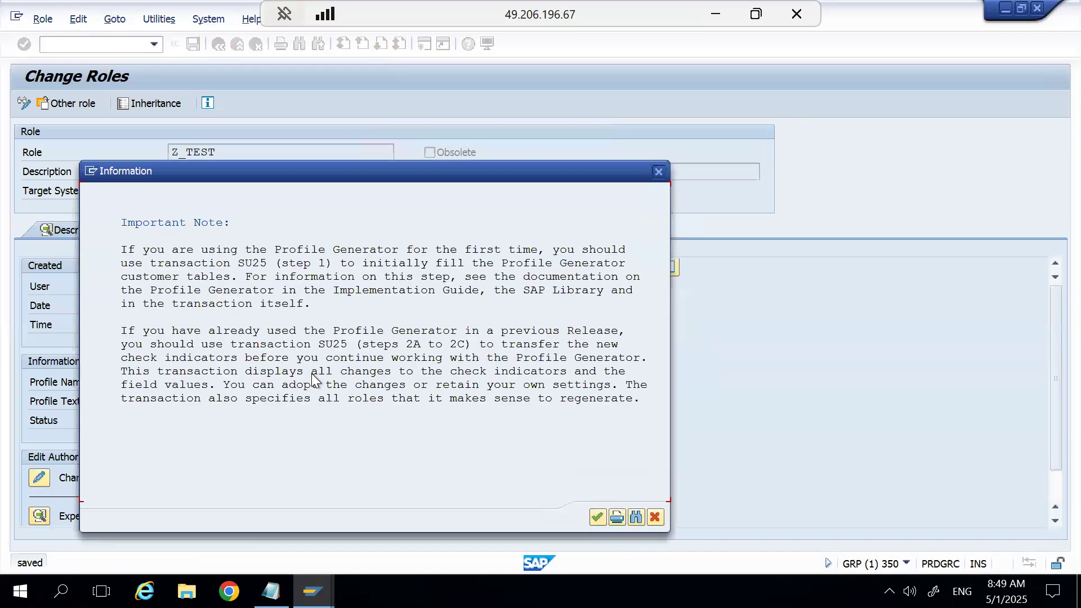
left_click(597, 517)
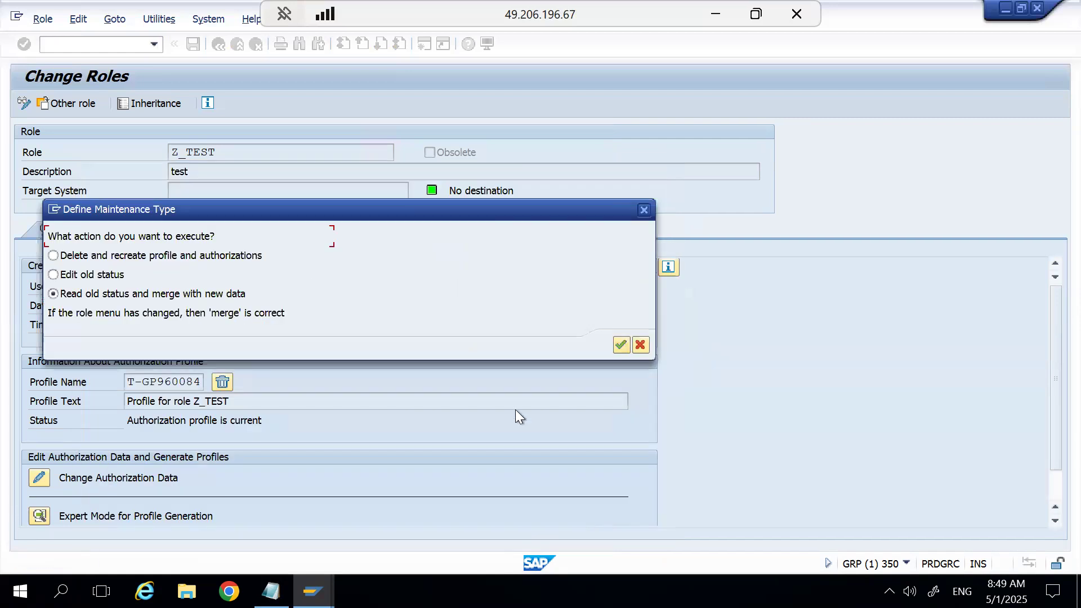
left_click(621, 345)
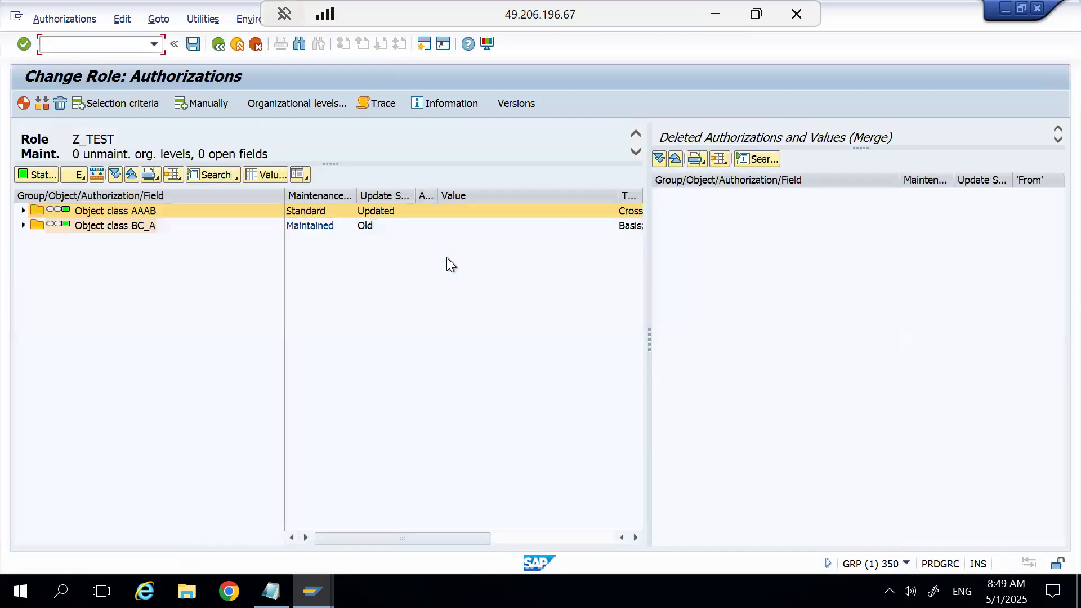
Check the role's organizational levels and leave authorization maintenance without saving or generating the profile.
left_click(300, 99)
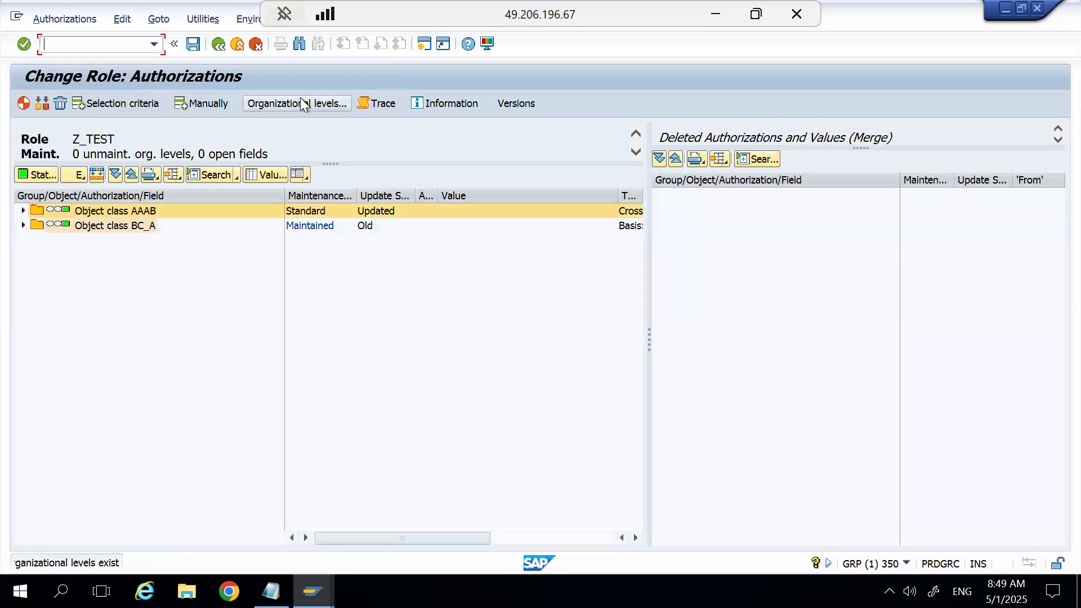
left_click(218, 45)
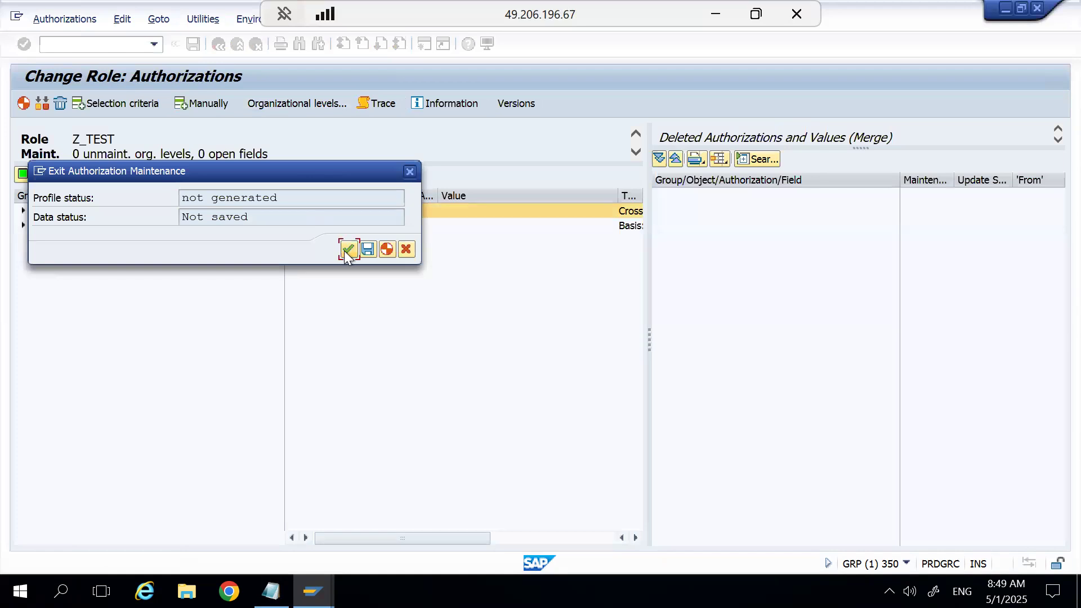
left_click(348, 248)
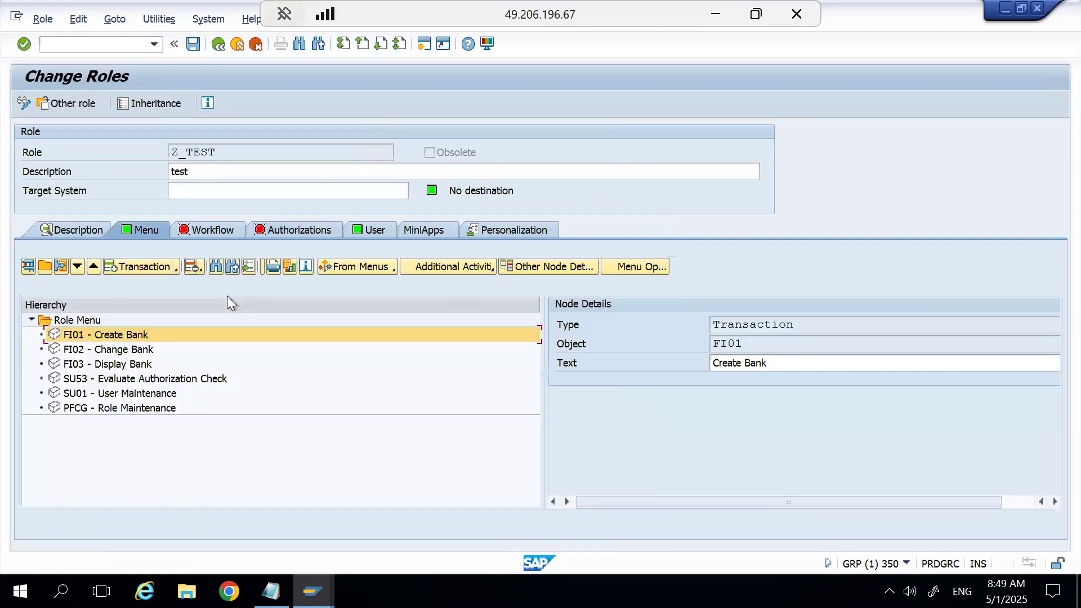
Search for assignable transactions matching FI* and look through the list.
left_click(143, 264)
type("FI")
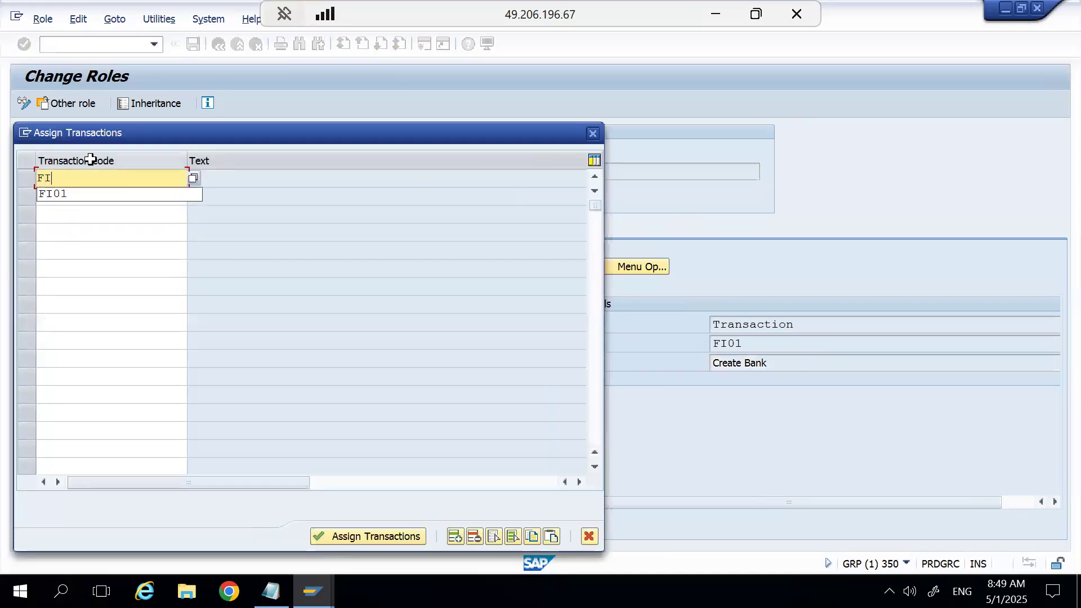
type("*")
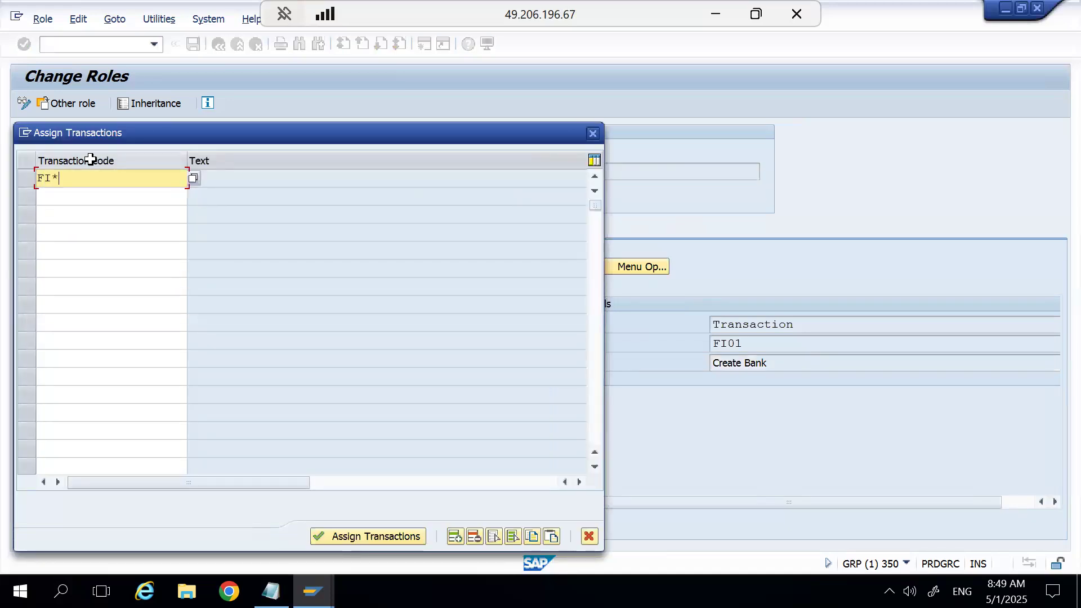
left_click(193, 178)
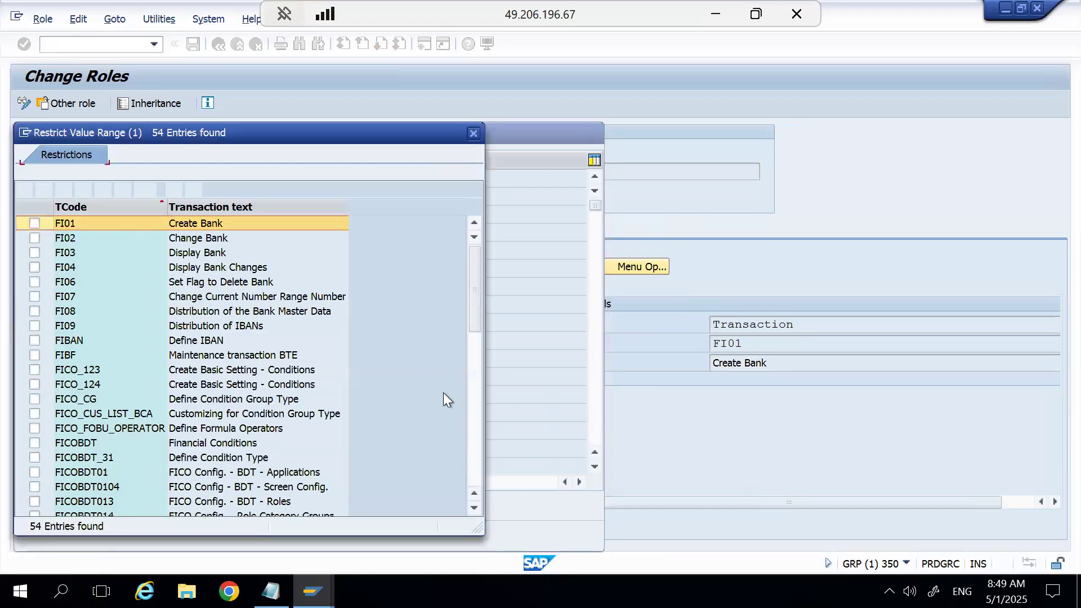
left_click(478, 448)
left_click(477, 448)
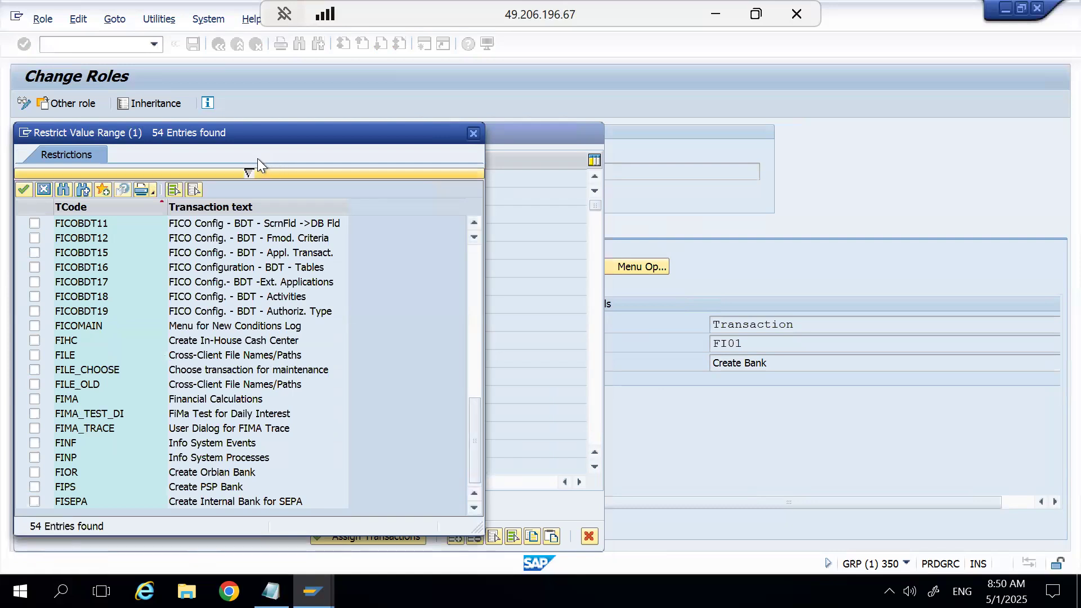
Search the transaction codes for MIGO and for ME23N.
left_click(249, 171)
left_click(179, 188)
key("BackSpace")
key("BackSpace")
key("BackSpace")
type("MIGO")
key("Return")
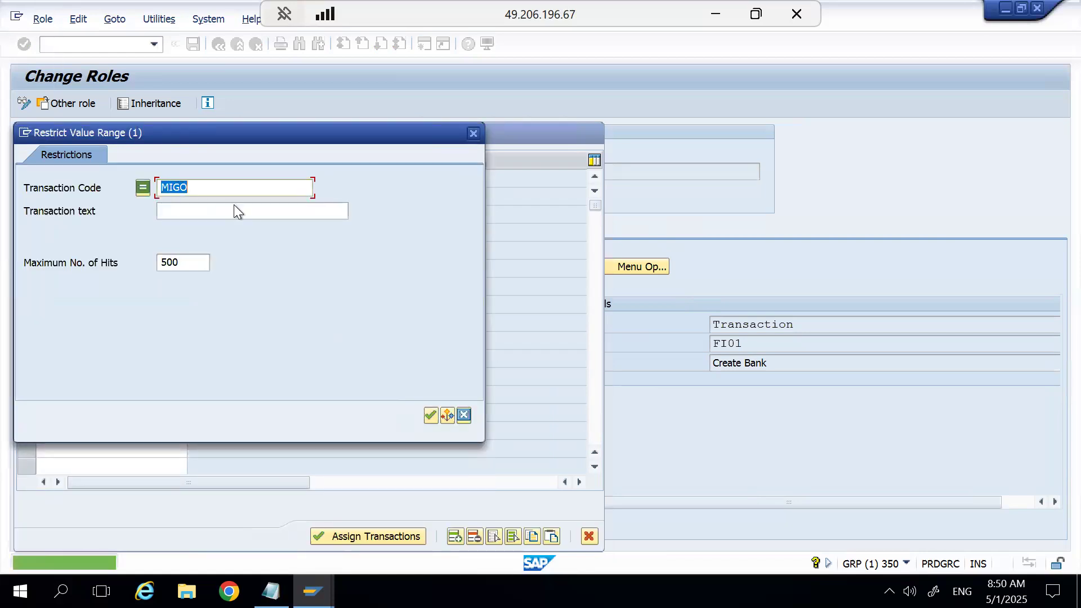
type("ME23N")
key("Return")
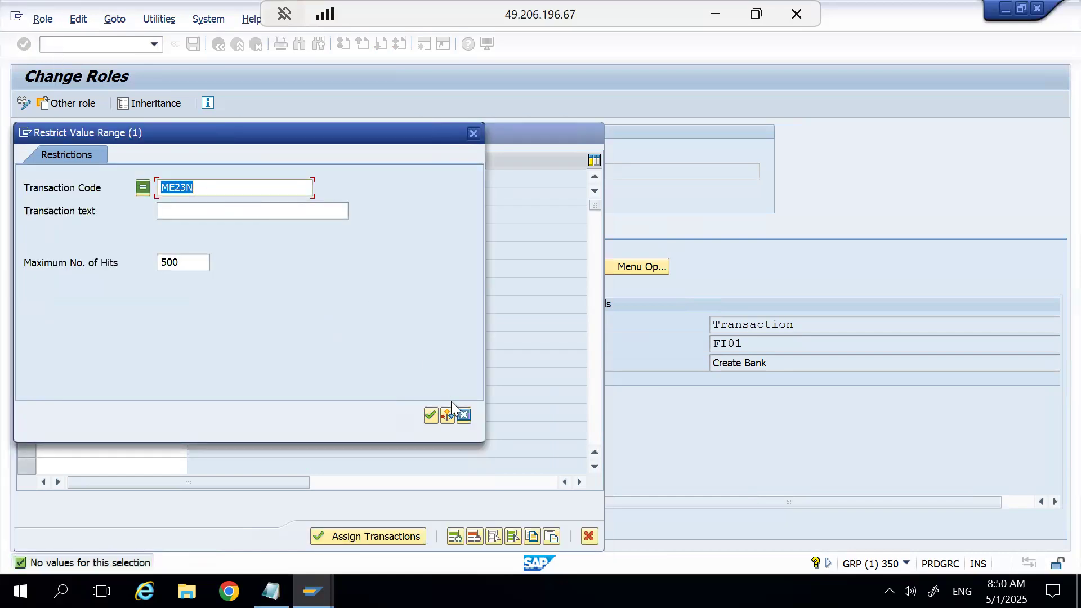
Switch to SAP Logon, try to open the S4HANA_GRC system, and return to the role maintenance session.
mouse_move(312, 591)
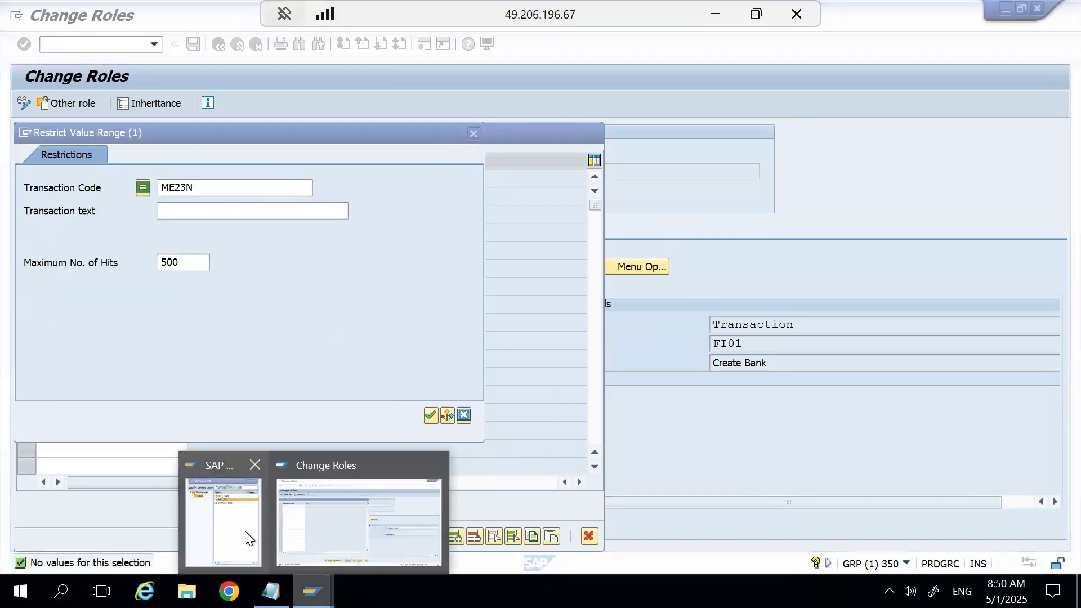
left_click(236, 507)
double_click(454, 107)
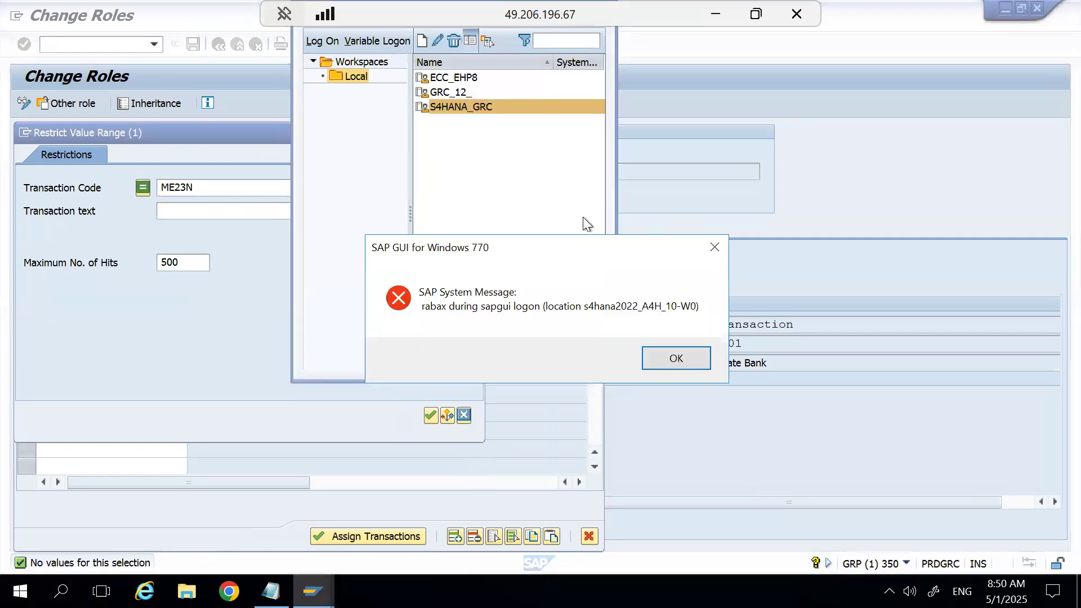
left_click(676, 358)
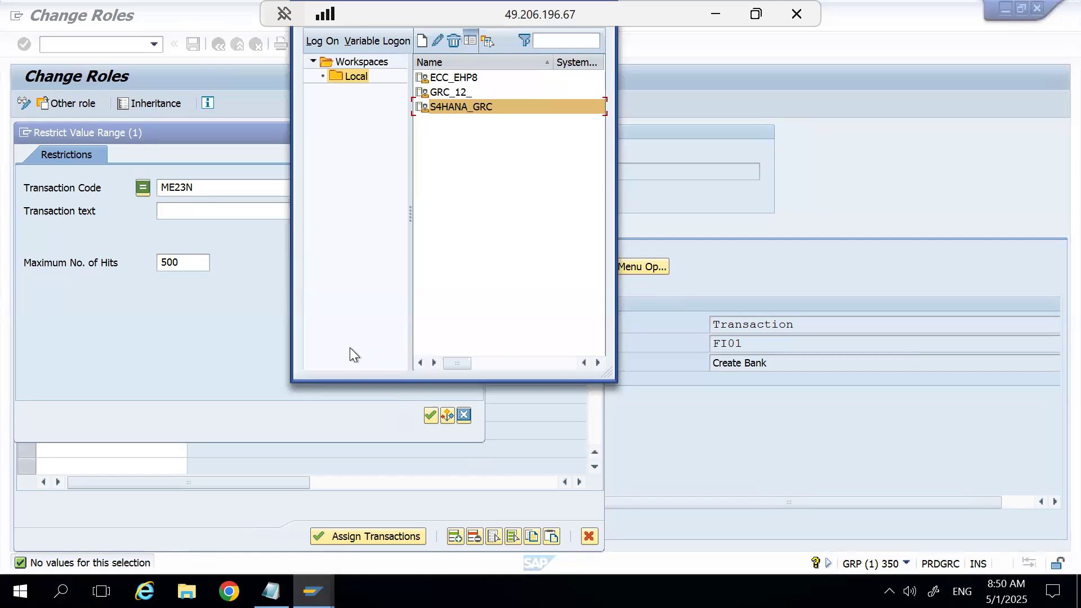
left_click(207, 346)
Clear the transaction search, discard the FI* entry and cancel the transaction assignment.
left_click(203, 189)
key("BackSpace")
key("BackSpace")
key("BackSpace")
key("BackSpace")
key("BackSpace")
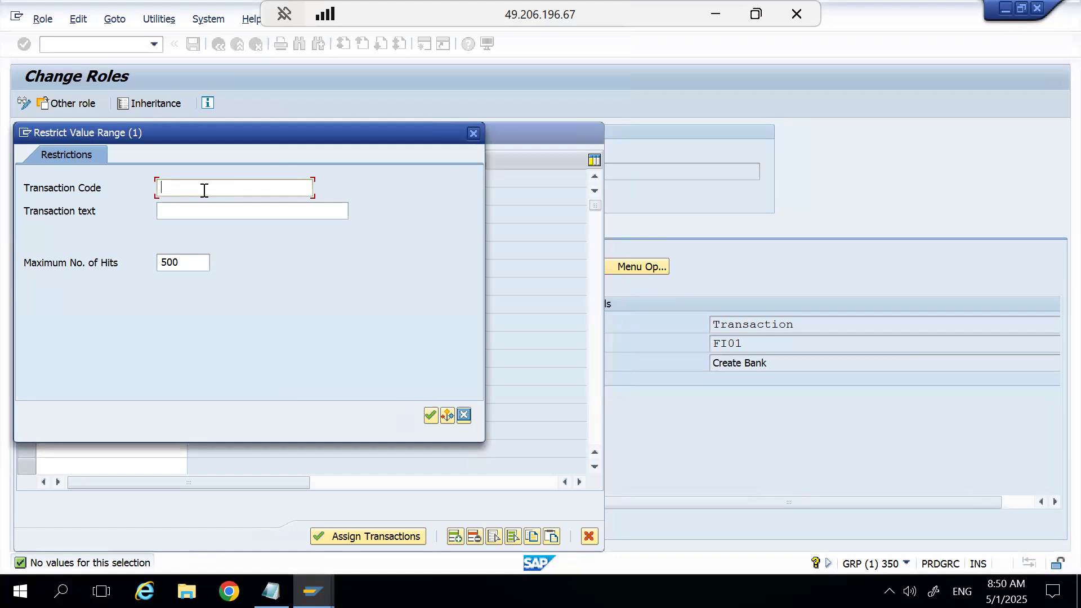
left_click(462, 416)
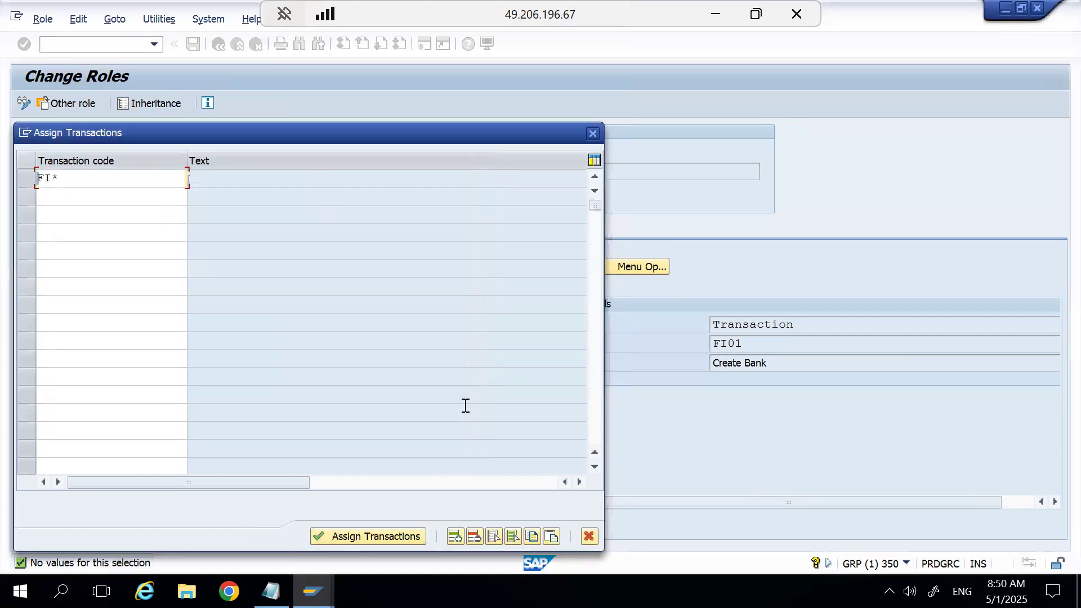
left_click(591, 136)
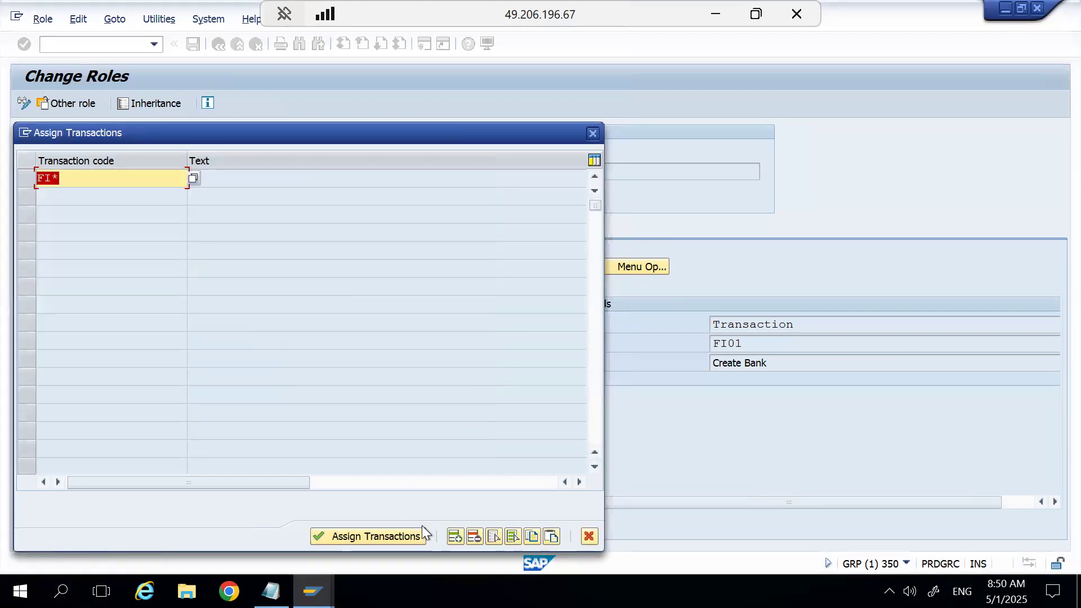
key("BackSpace")
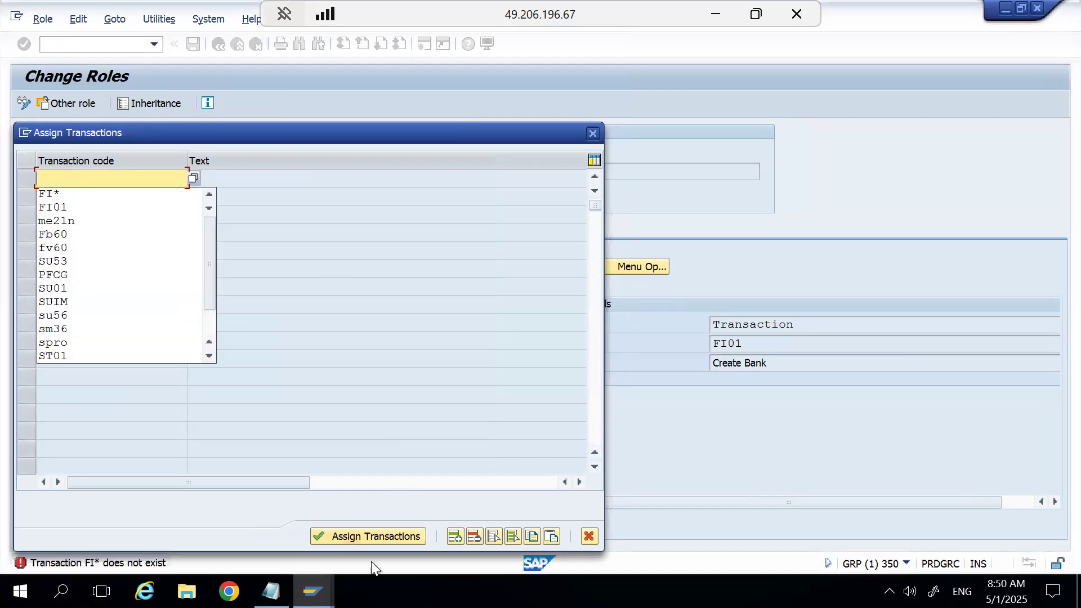
left_click(588, 535)
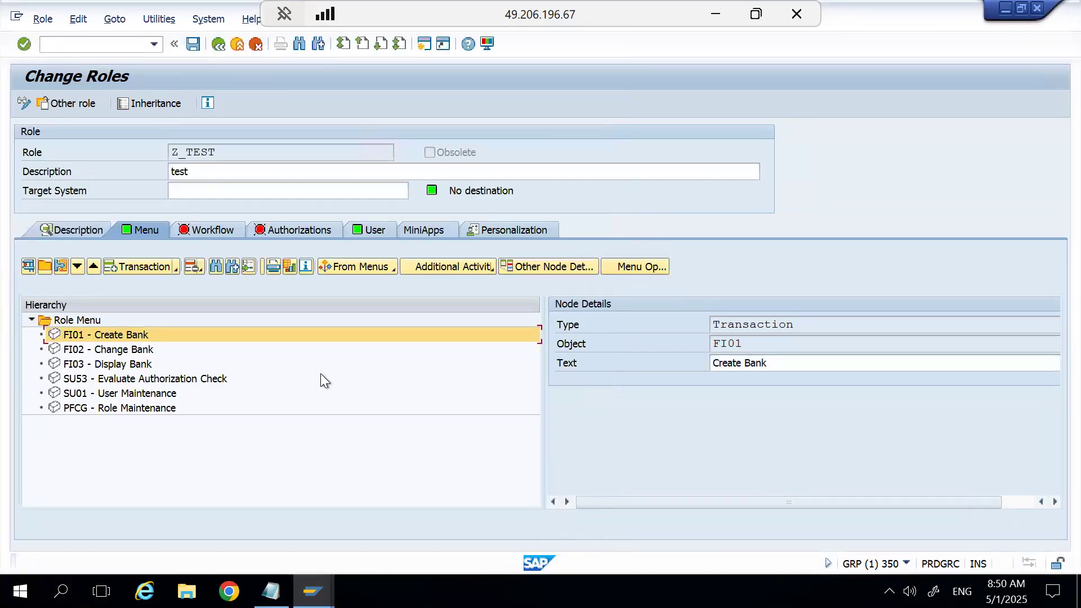
Open the authorization data of role Z_TEST again, reading the old status and merging it with new data.
left_click(274, 231)
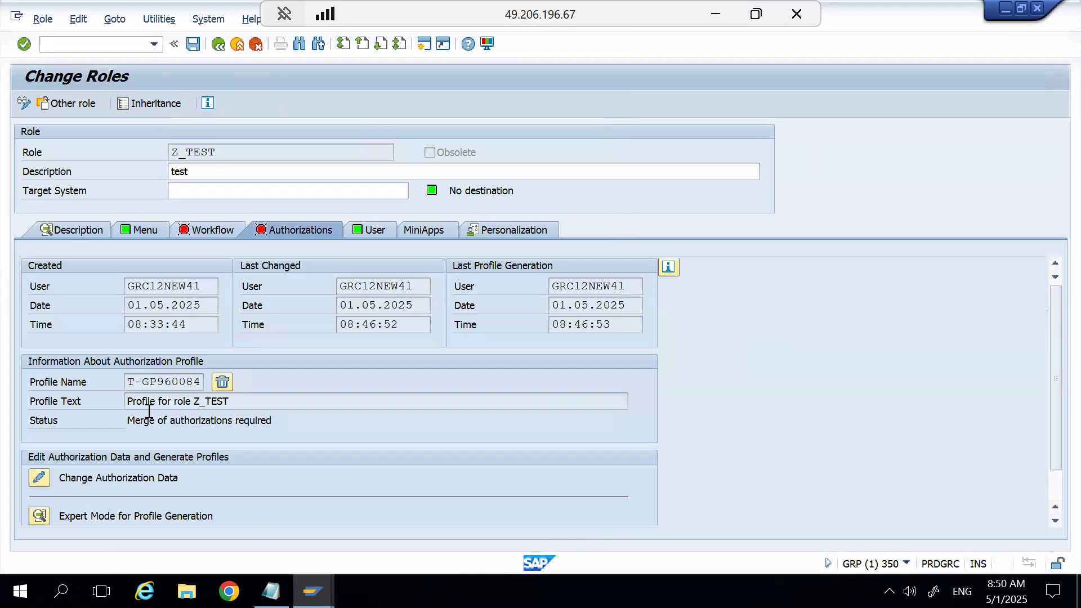
left_click(40, 478)
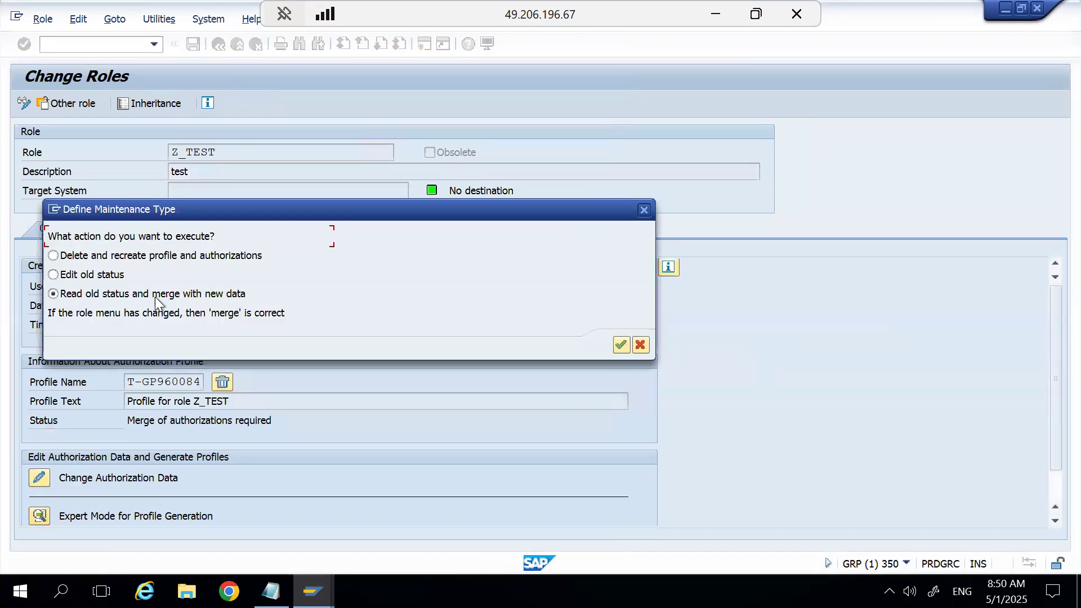
left_click(621, 345)
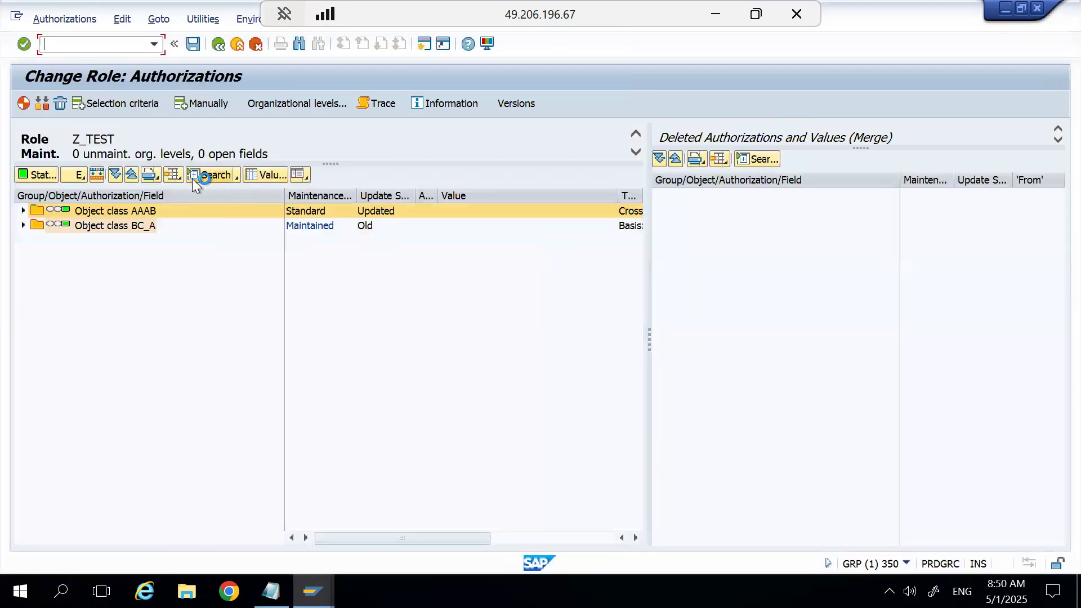
Try to add authorization object F_BKPF_BUK manually to role Z_TEST.
left_click(207, 105)
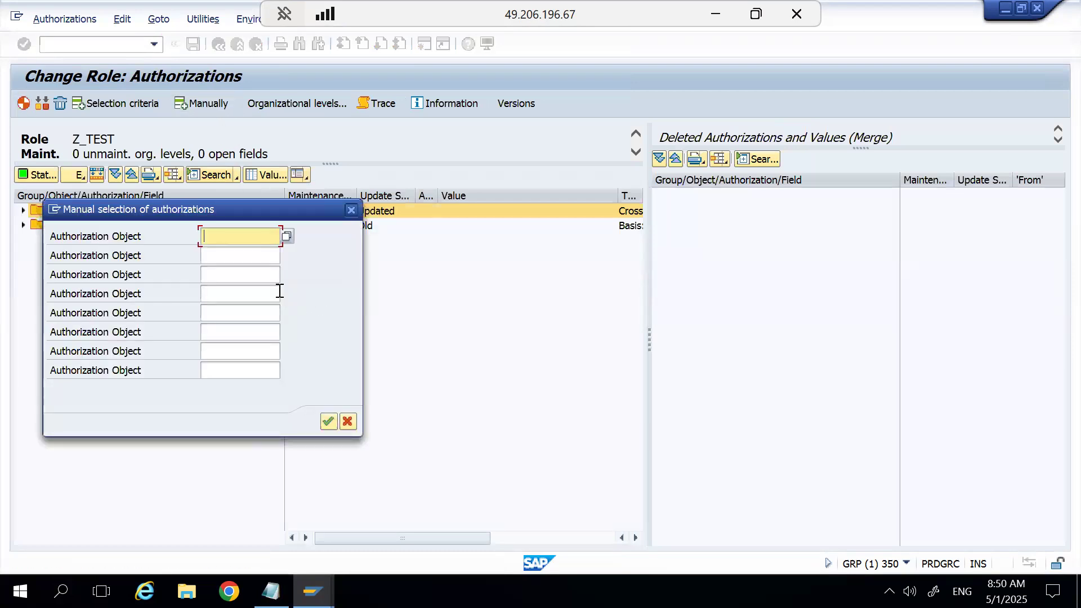
type("F_BKPF_BUK")
left_click(330, 420)
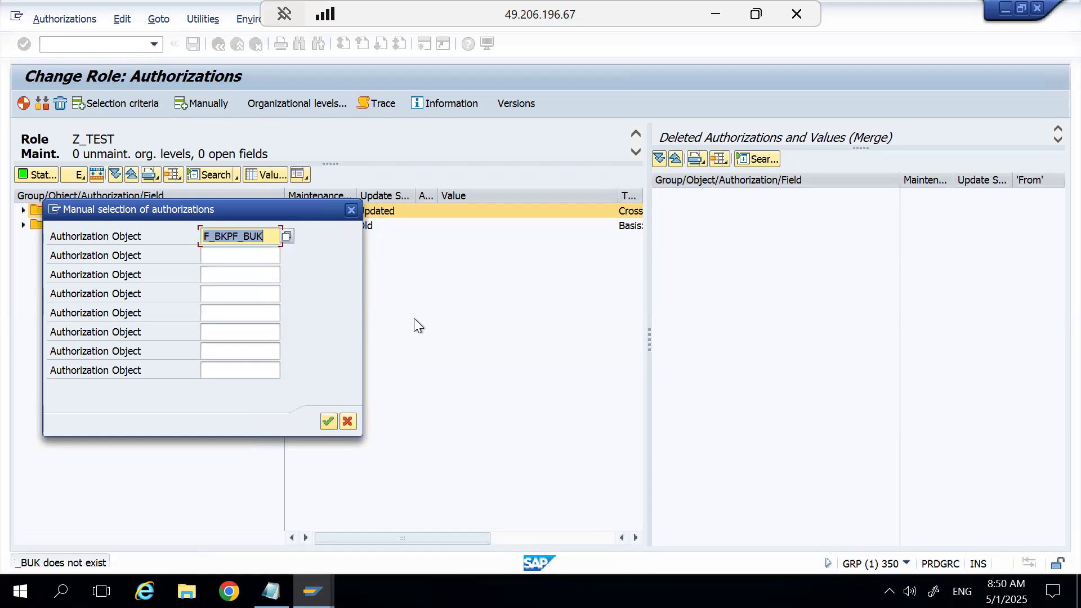
Clear the F_BKPF_BUK entry and search the authorization objects by the texts *company* and *Company*.
key("BackSpace")
left_click(287, 236)
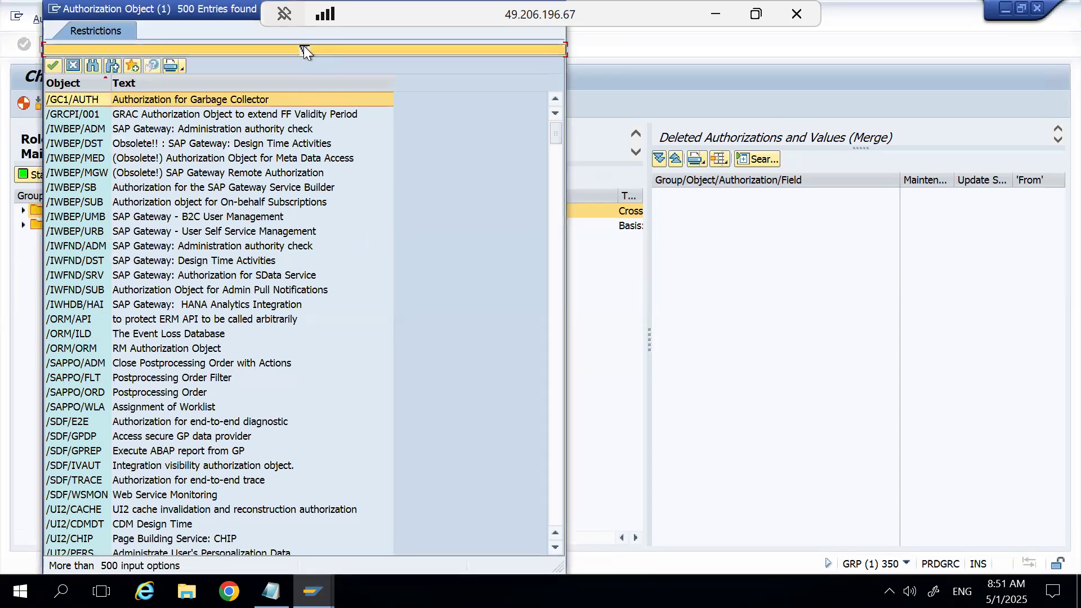
left_click_drag(303, 45, 303, 455)
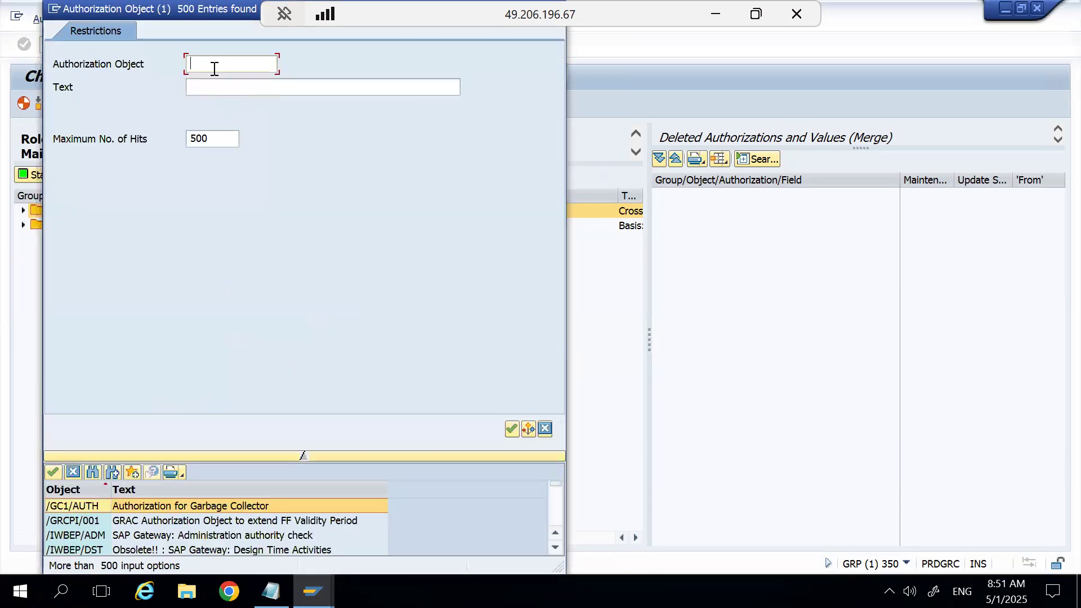
left_click(218, 87)
type("*company*")
key("Return")
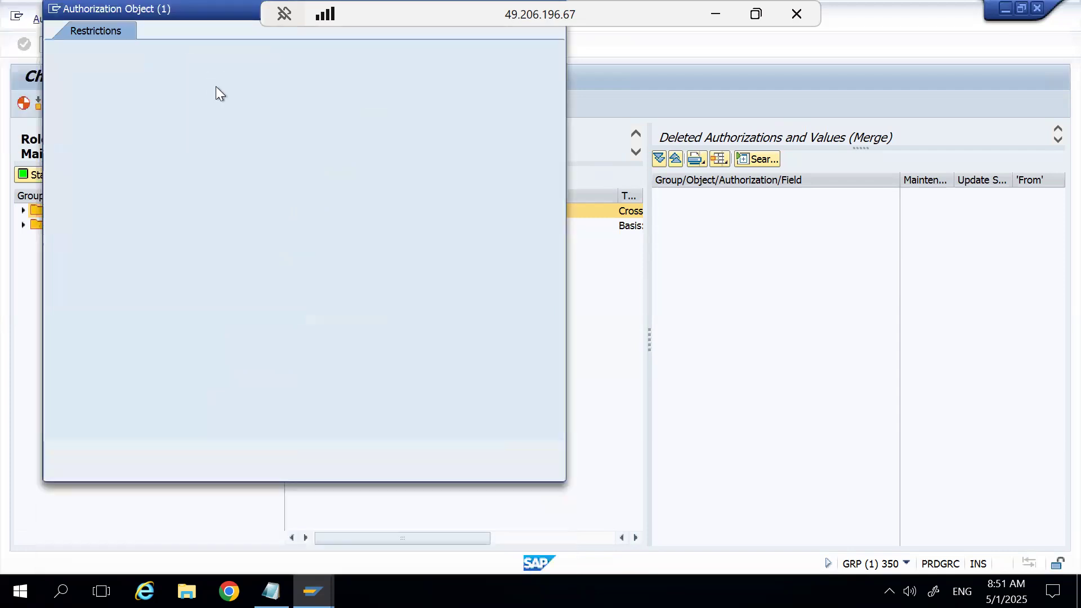
left_click(203, 87)
key("BackSpace")
type("C")
key("Return")
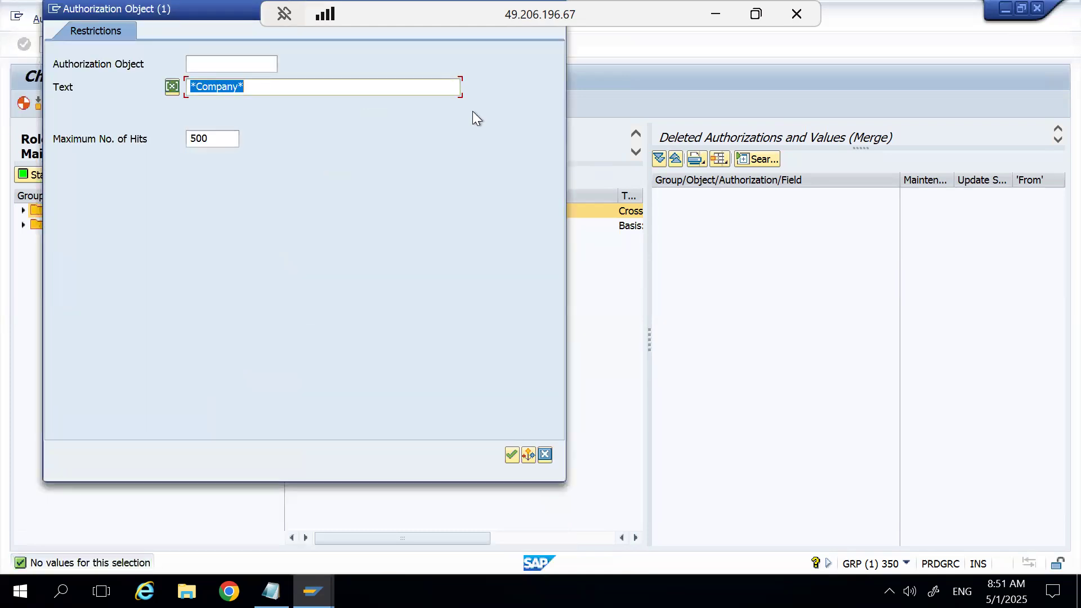
Search authorization objects matching F*, add a bank general maintenance object to role Z_TEST, and check its organizational levels.
key("BackSpace")
left_click(239, 67)
type("F*")
key("Return")
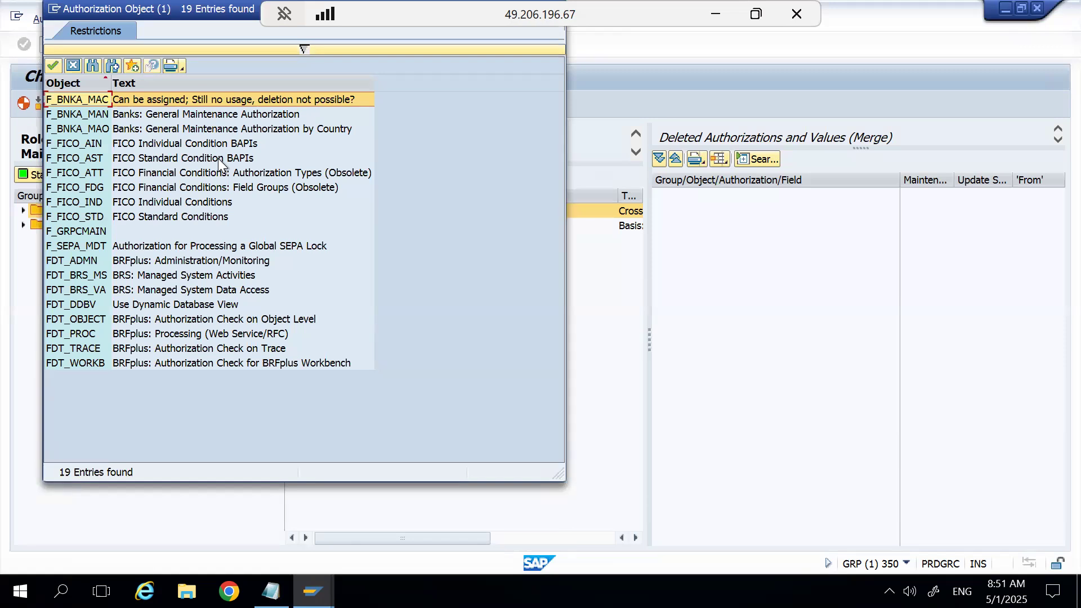
double_click(93, 123)
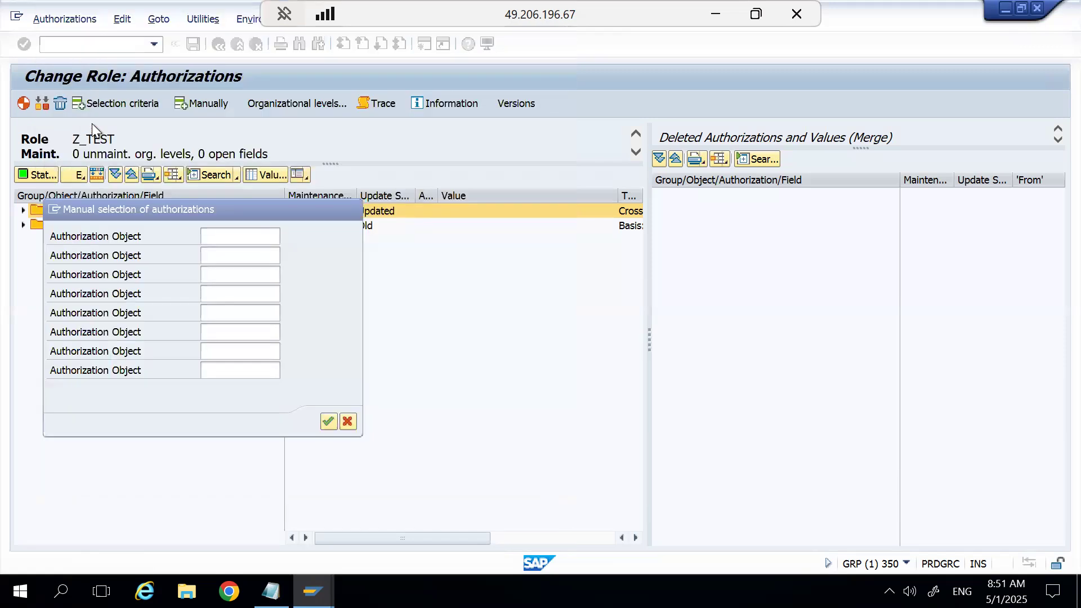
left_click(331, 420)
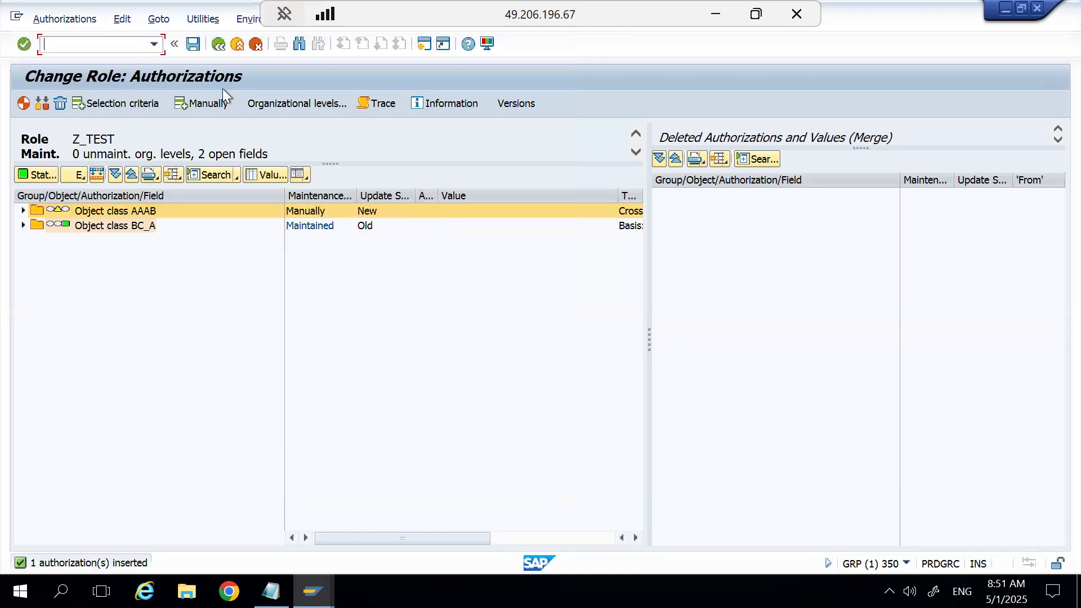
left_click(283, 98)
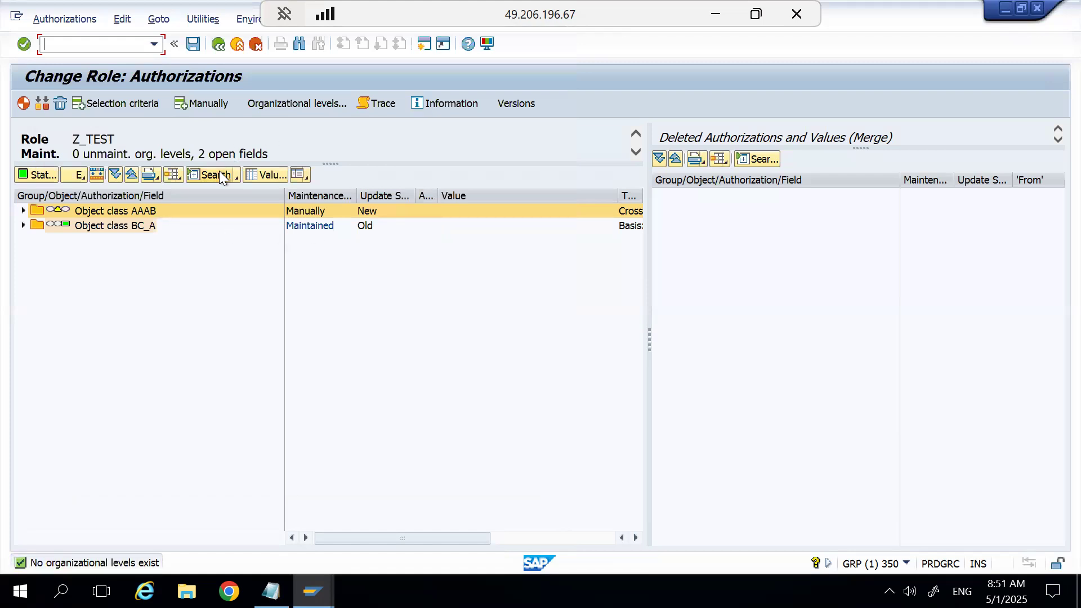
Browse the authorization objects matching f* without adding any, and check the organizational levels of role Z_TEST again.
left_click(198, 102)
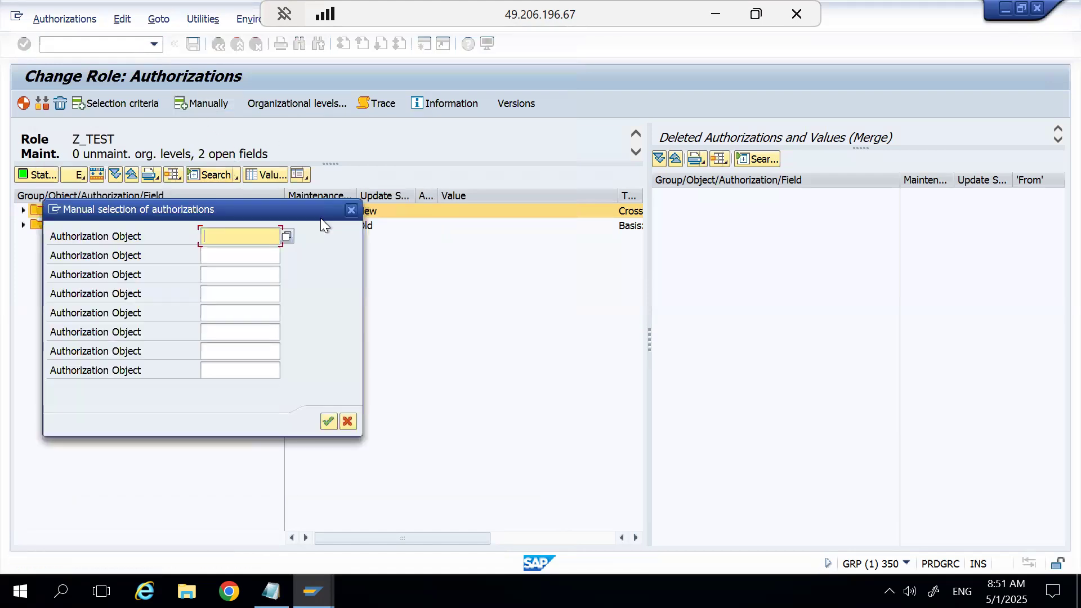
left_click(233, 236)
type("f*")
left_click(285, 238)
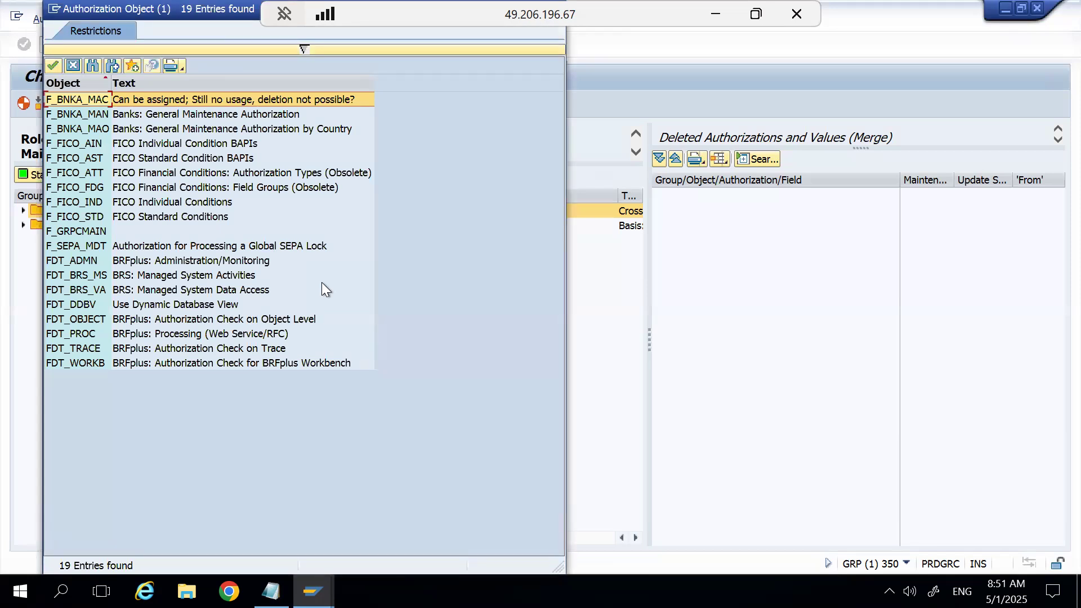
left_click_drag(178, 11, 222, 226)
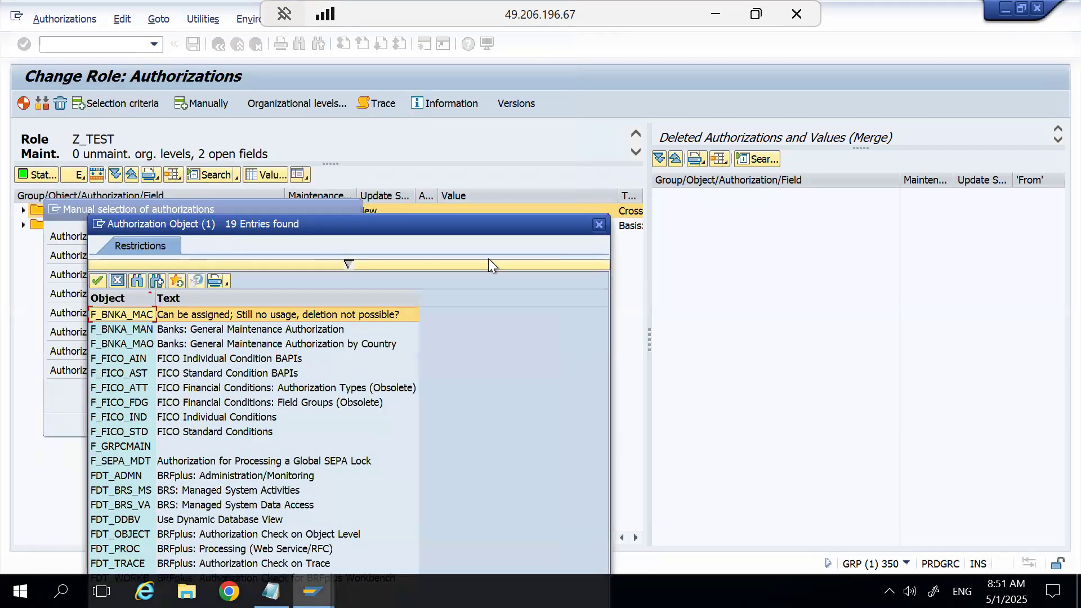
left_click(596, 225)
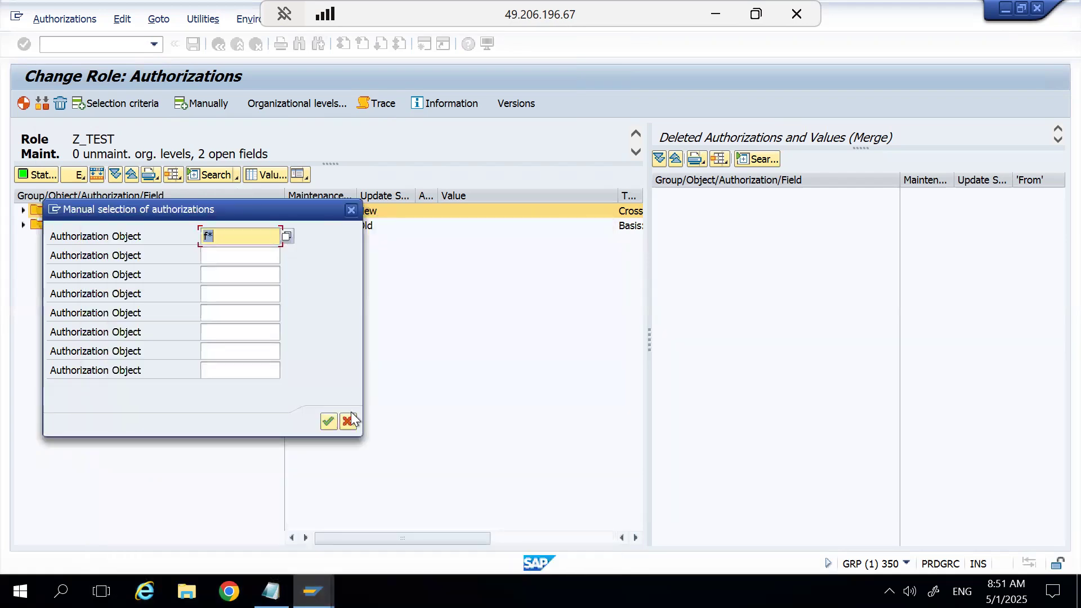
left_click(348, 422)
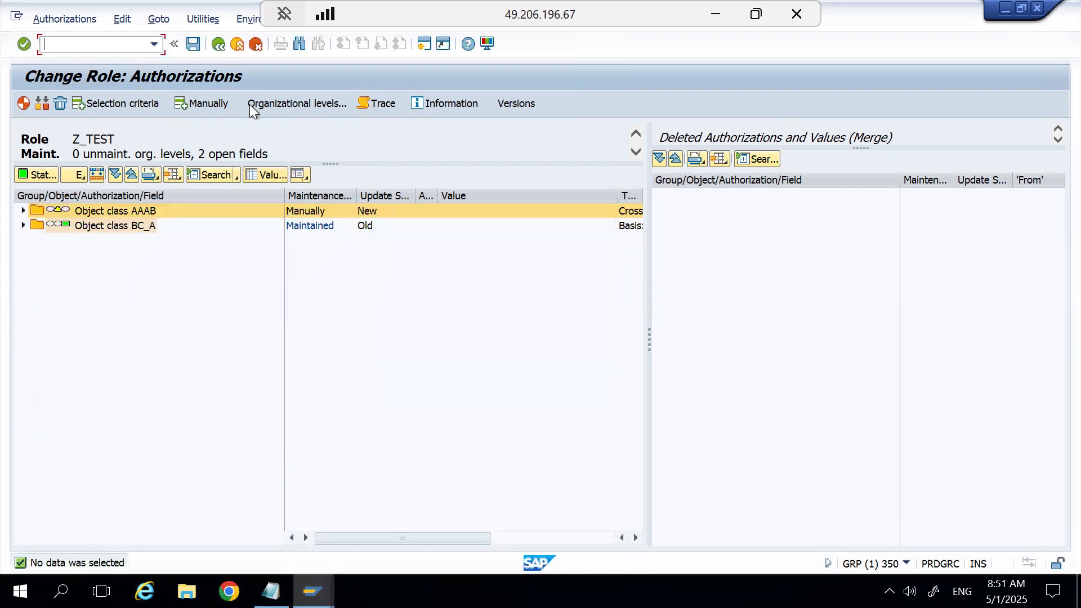
left_click(272, 107)
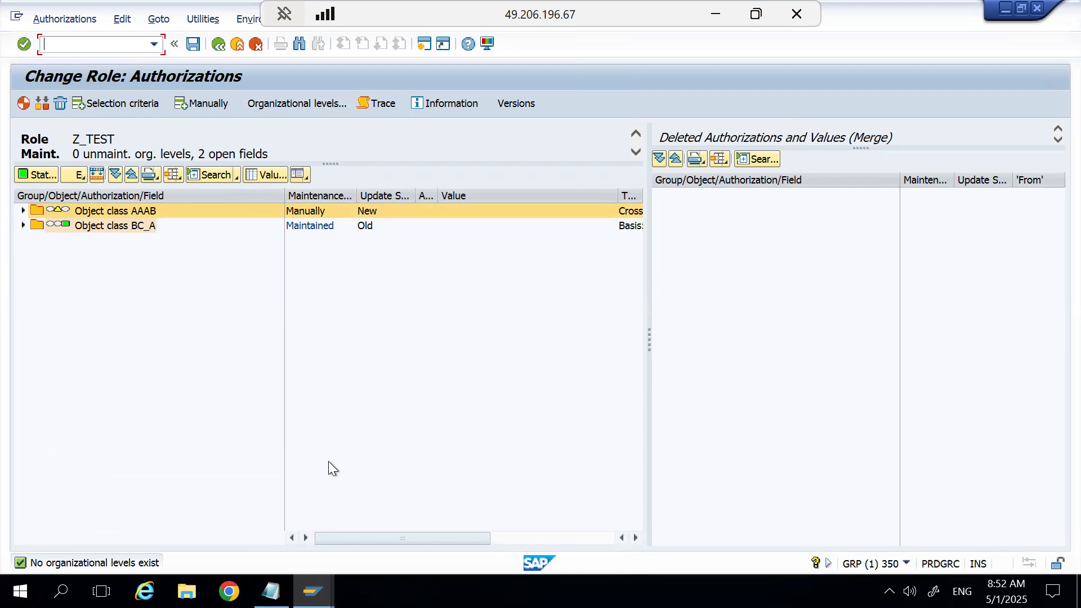
left_click(298, 101)
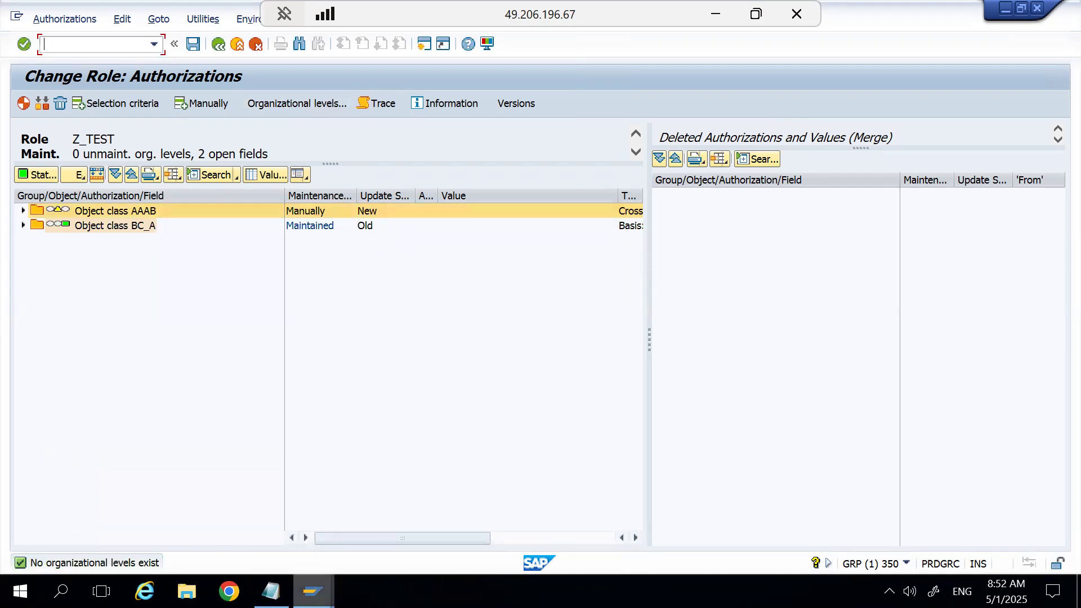
Open the ECC_EHP8 system from SAP Logon and enter the user name copied from the Notepad login details.
mouse_move(312, 591)
left_click(251, 515)
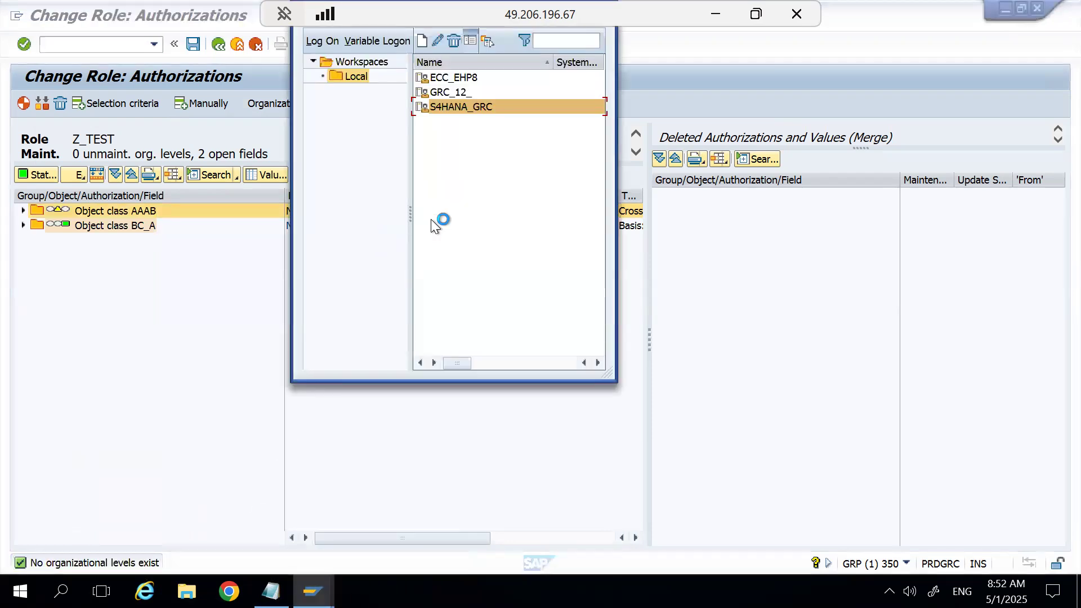
left_click(461, 77)
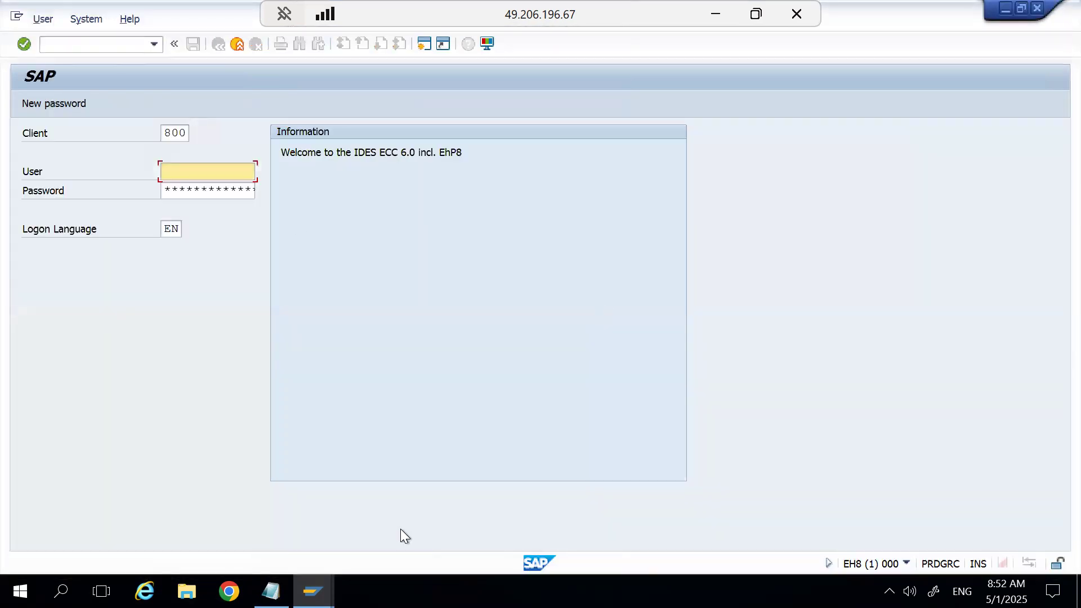
left_click(271, 591)
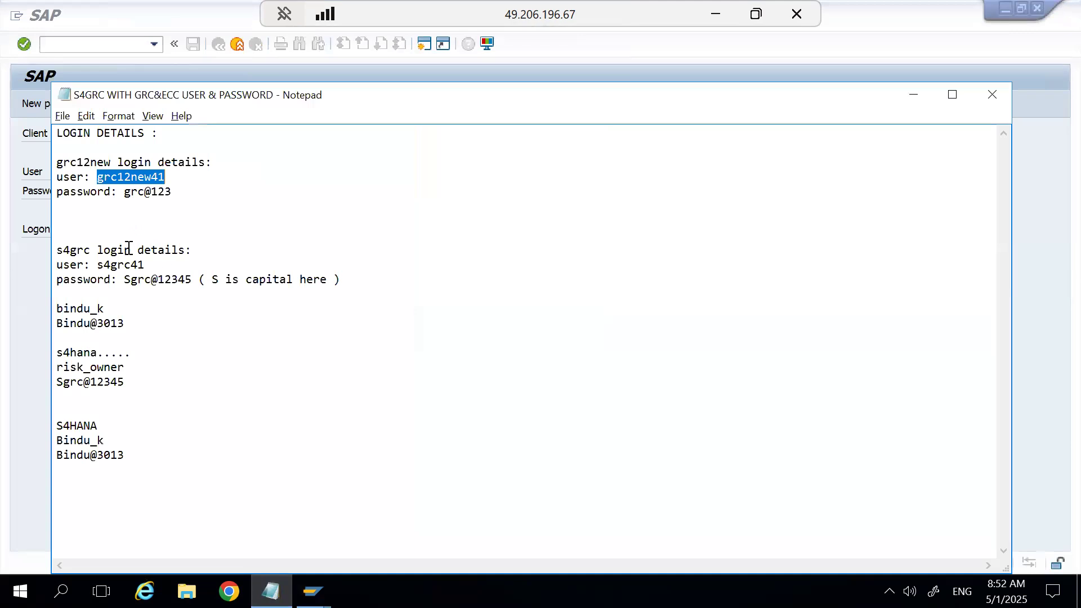
double_click(108, 265)
key("ctrl+c")
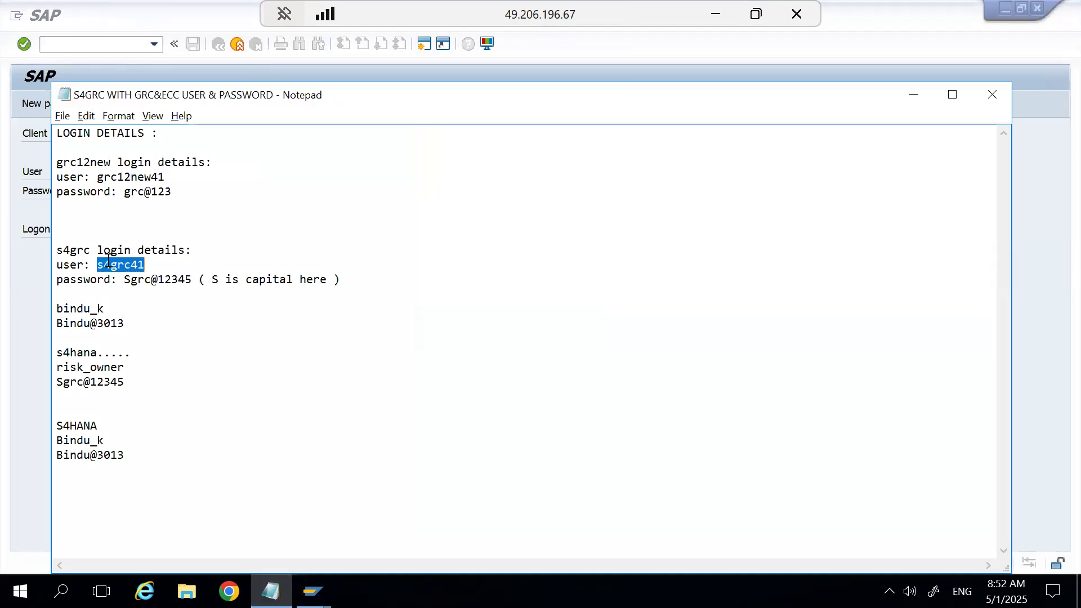
key("alt+Tab")
left_click(210, 172)
key("ctrl+v")
Copy the account password from the login details into the password field and try to log on to ECC_EHP8.
key("alt+Tab")
left_click_drag(130, 280, 193, 280)
right_click(162, 278)
left_click(126, 280)
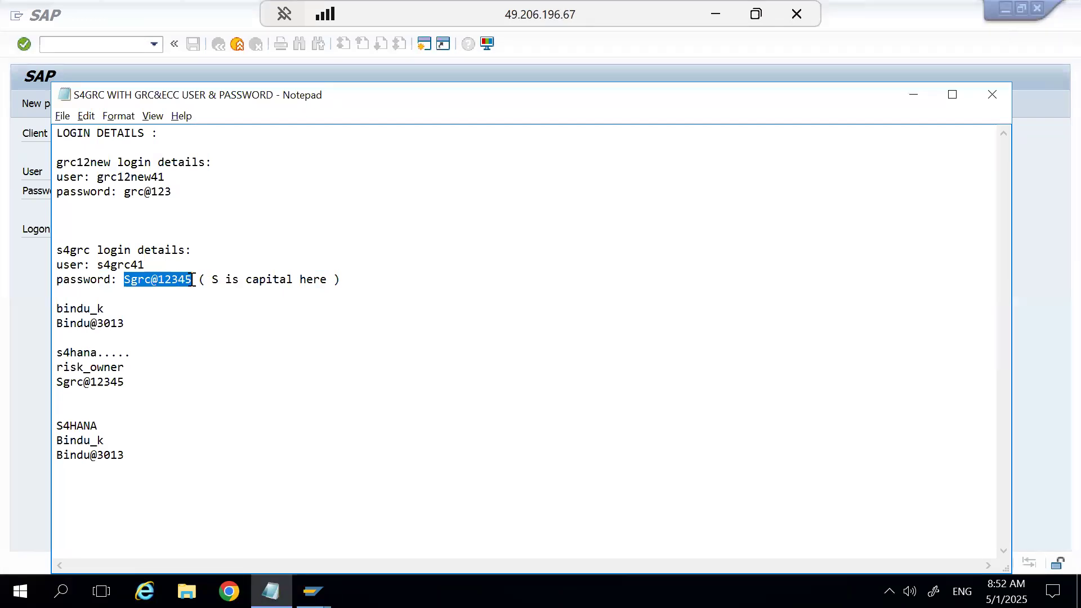
key("alt+Tab")
left_click(194, 186)
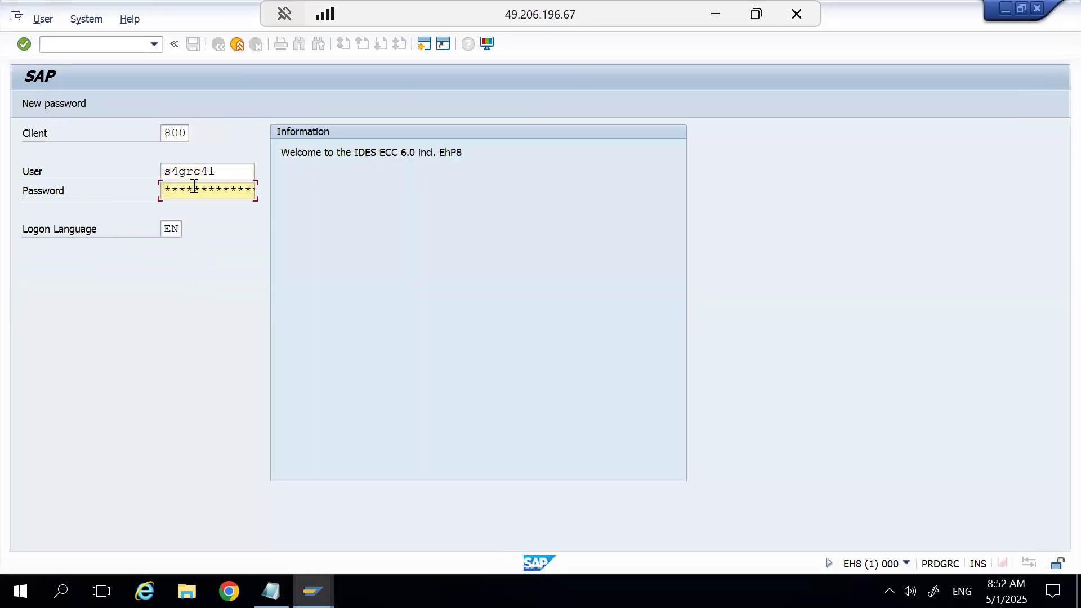
key("Return")
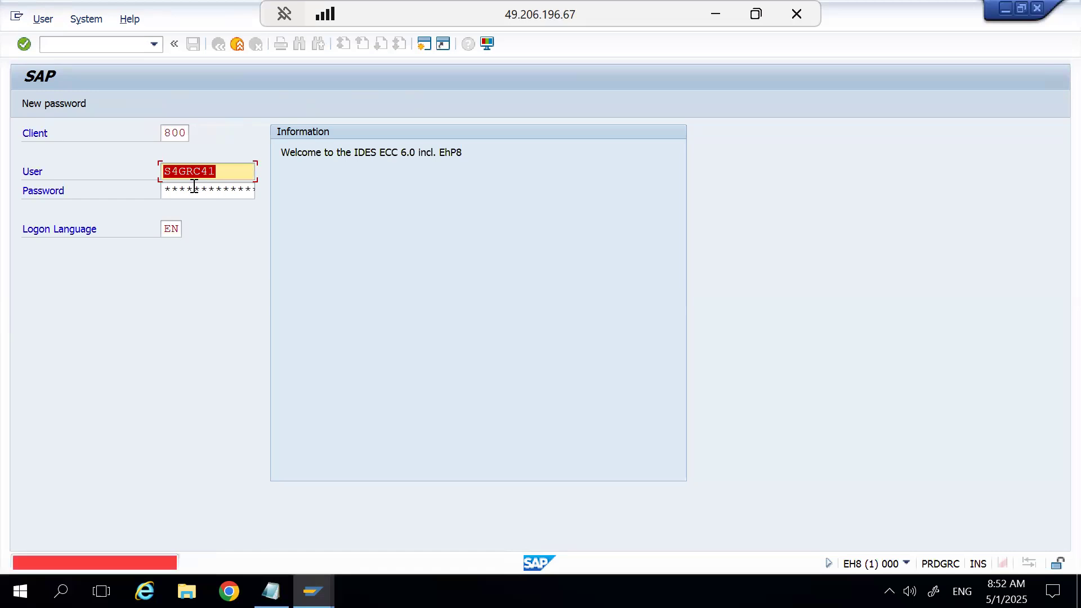
key("alt+Tab")
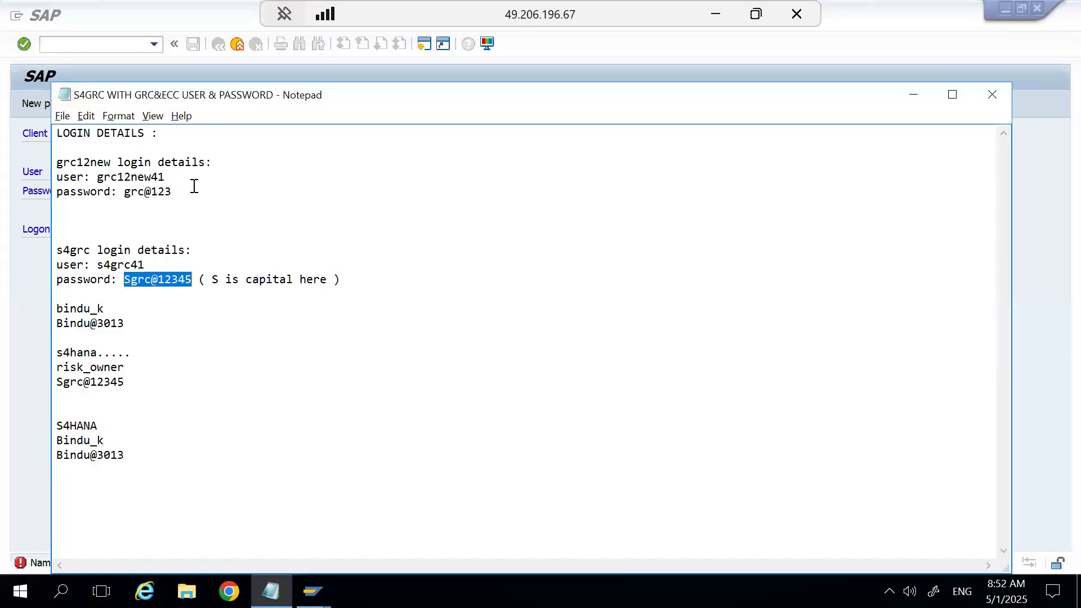
key("alt+Tab")
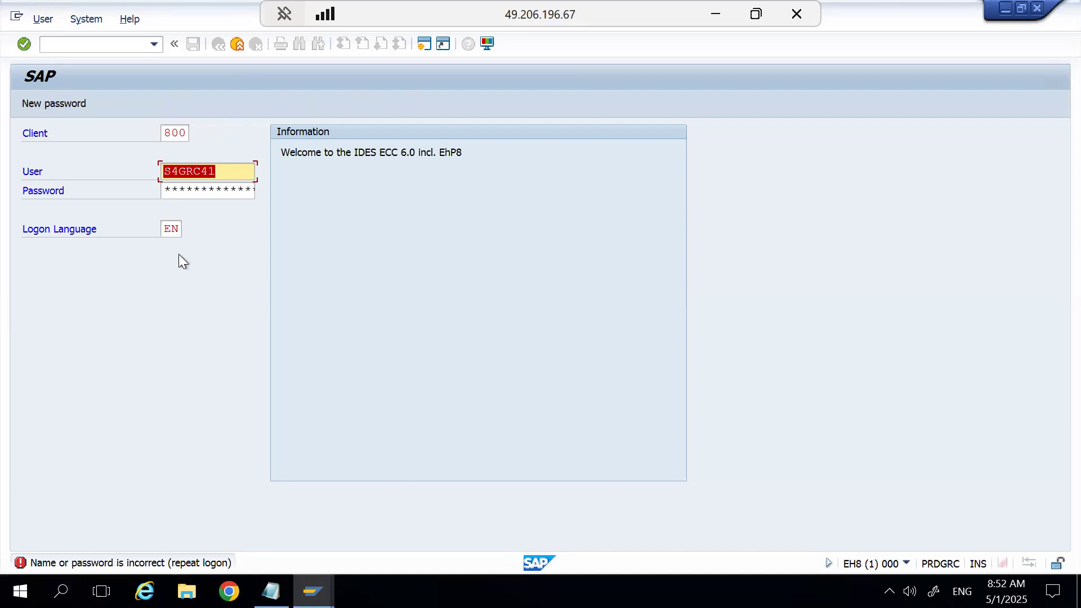
Switch to SAP Logon, select the S4HANA_GRC system, and return to the authorizations of role Z_TEST.
mouse_move(313, 591)
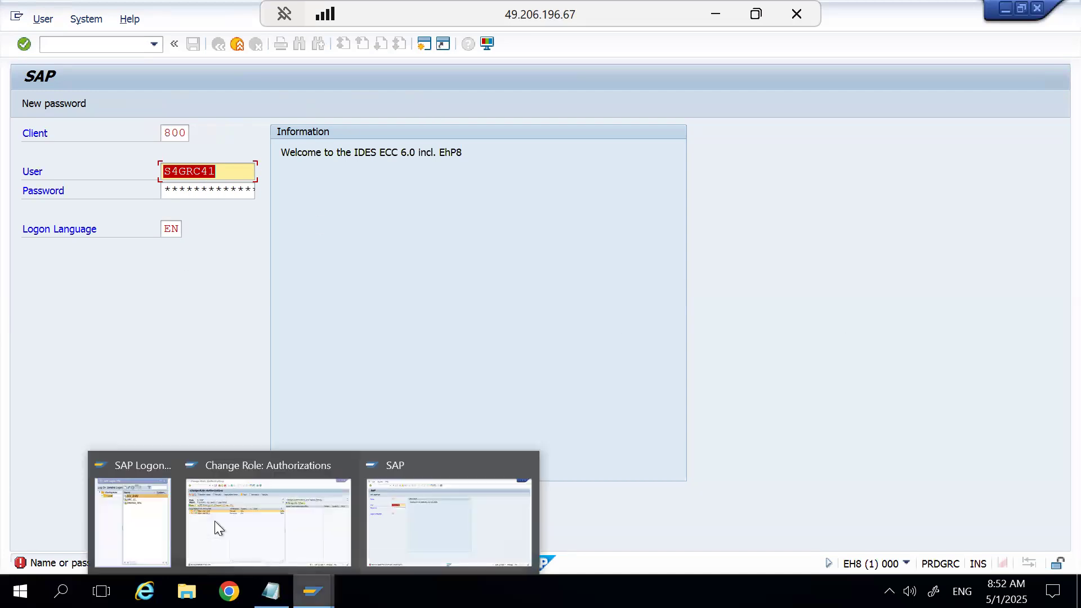
left_click(160, 533)
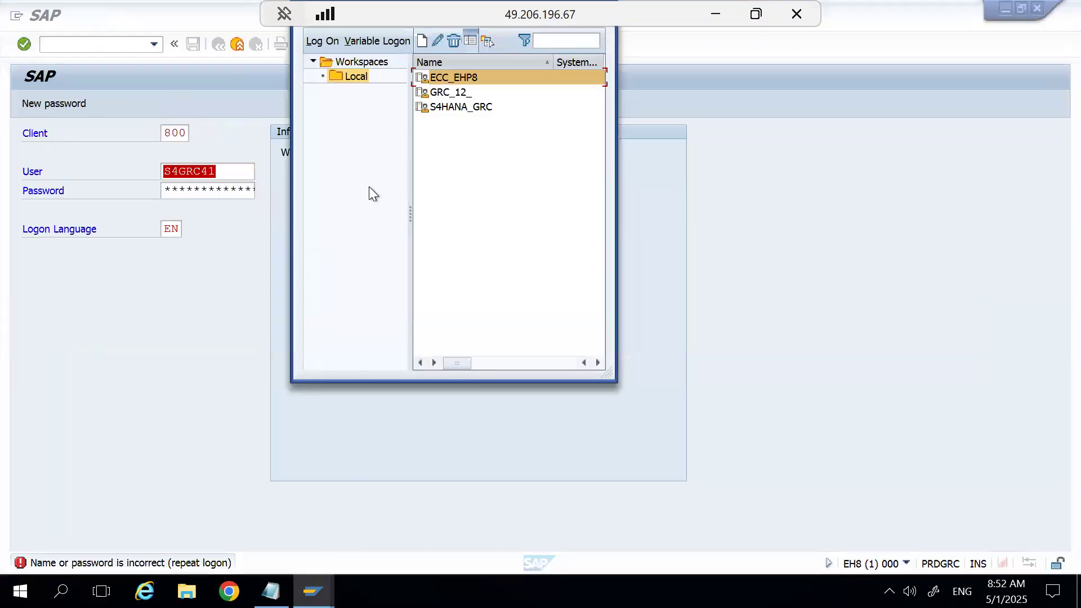
left_click(455, 109)
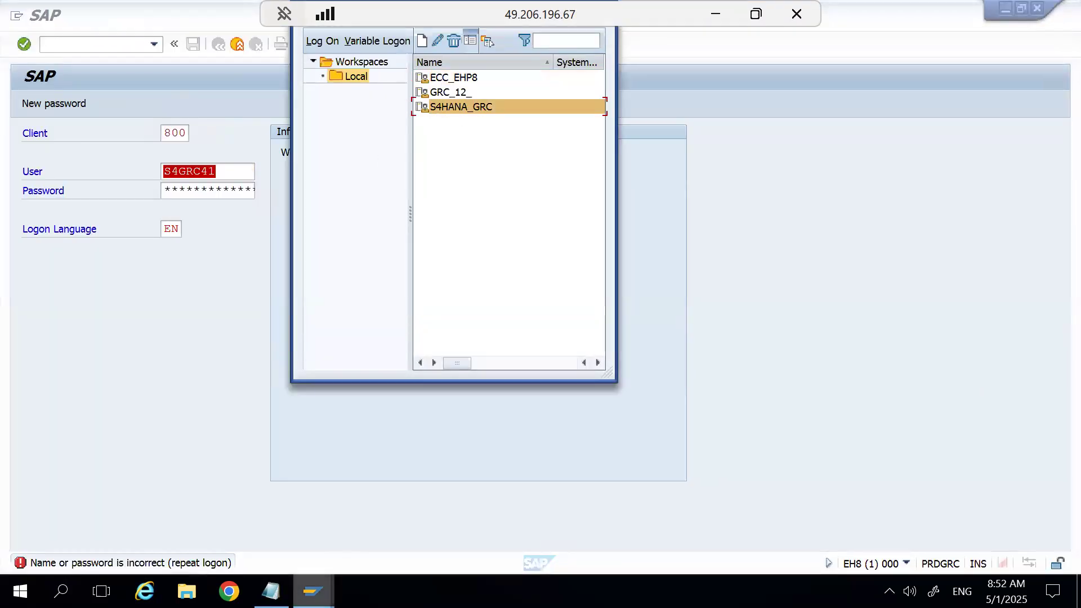
left_click(313, 592)
left_click(300, 521)
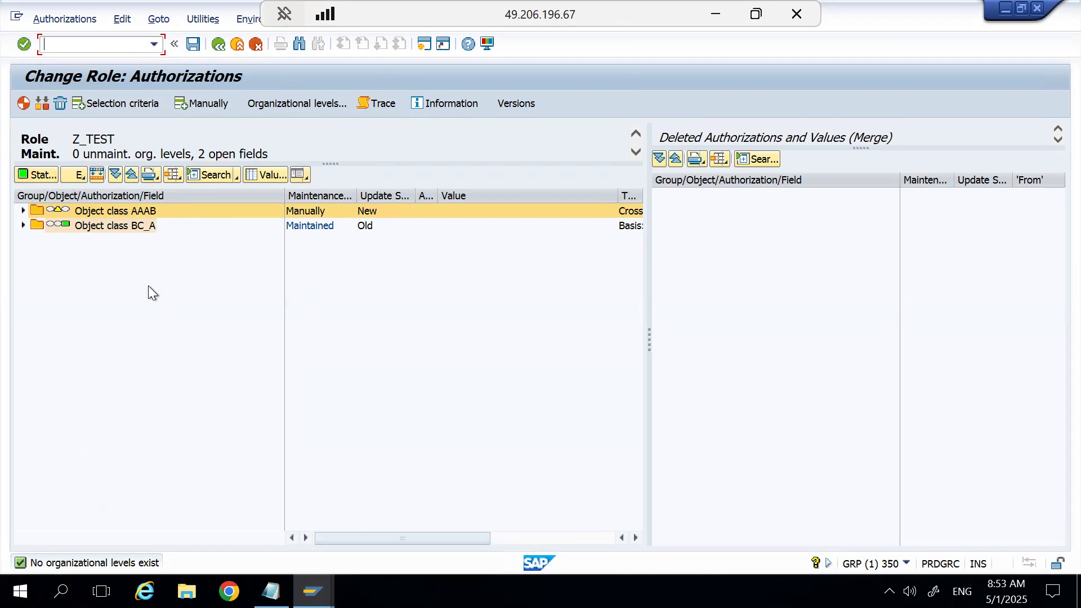
Check the organizational levels of Z_TEST once more and leave the role for the initial Role Maintenance screen.
left_click(296, 106)
left_click(219, 44)
left_click(347, 249)
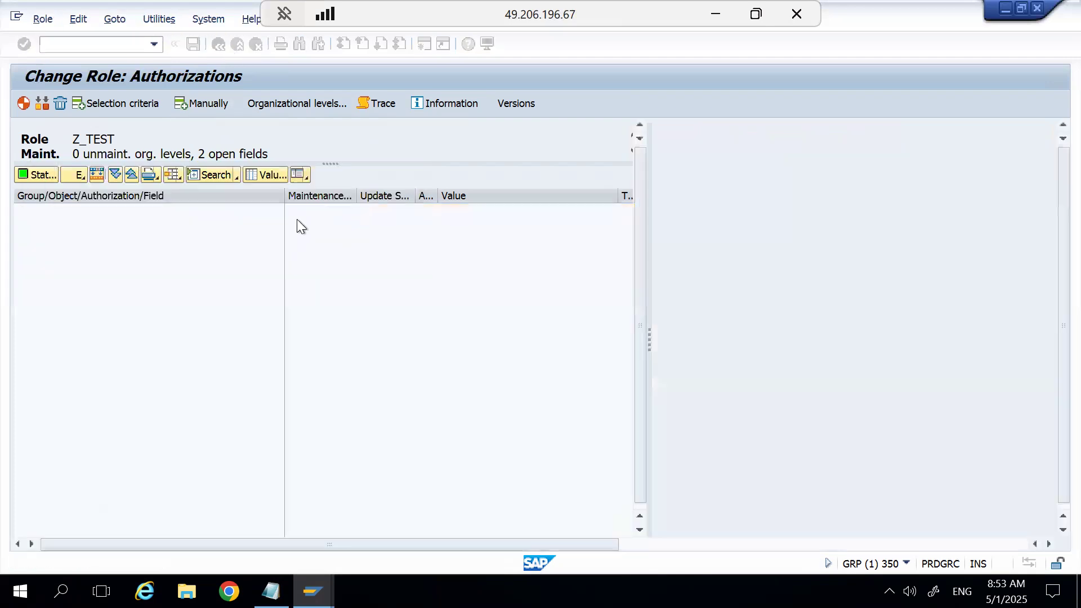
left_click(219, 44)
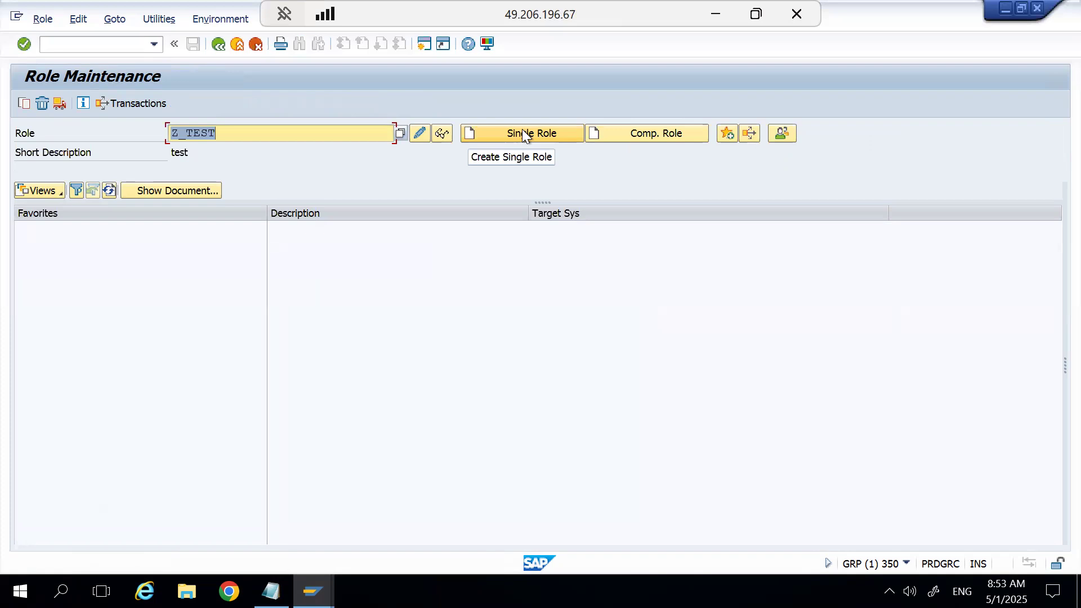
Create and save the composite role Z_TEST_C, and look at its menu and user assignments.
left_click(225, 133)
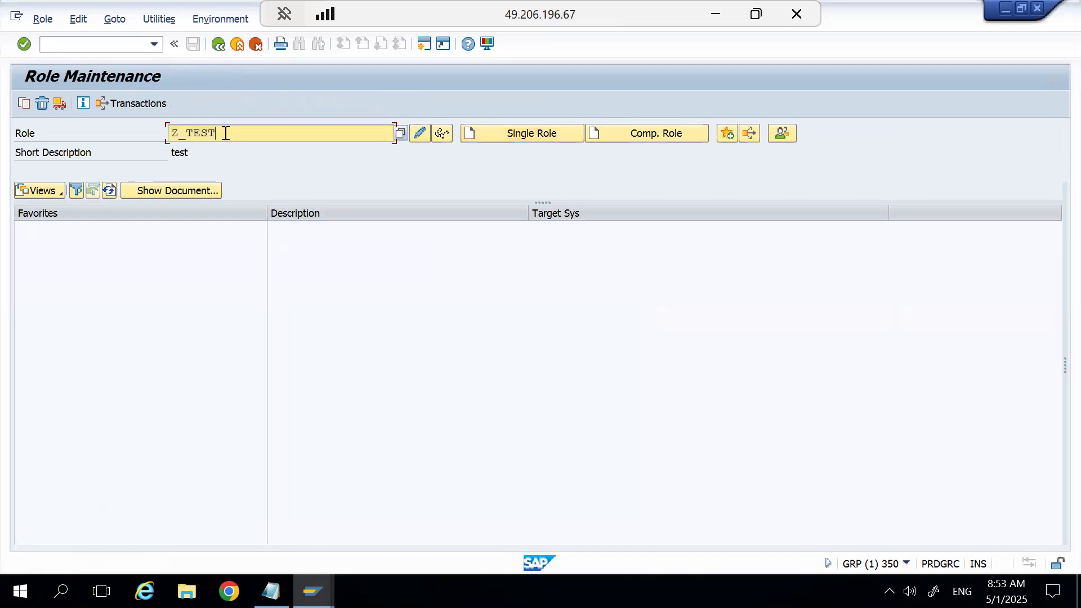
type("_C")
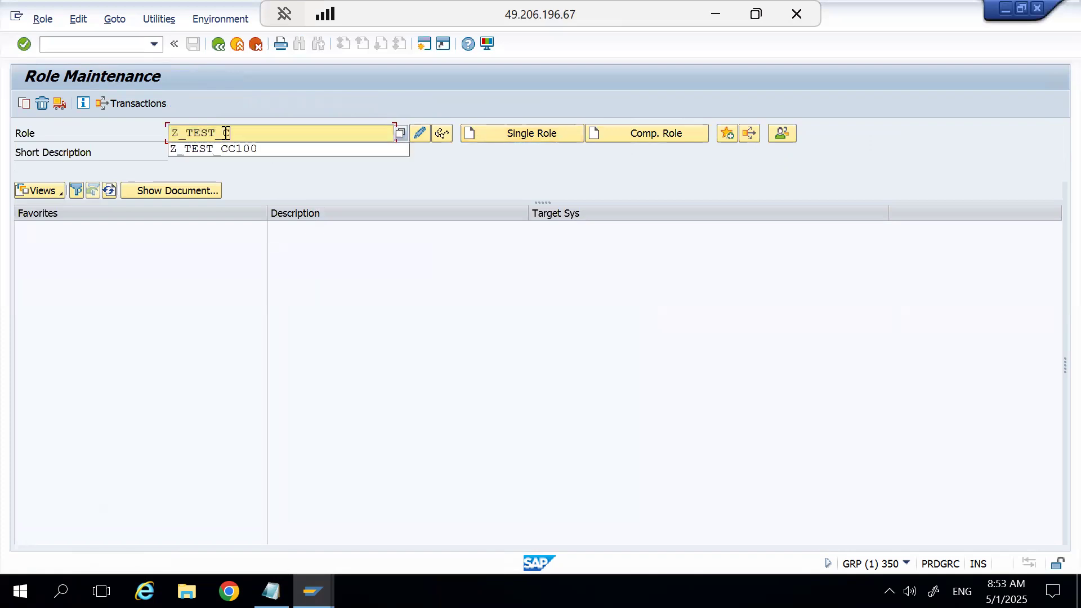
key("Return")
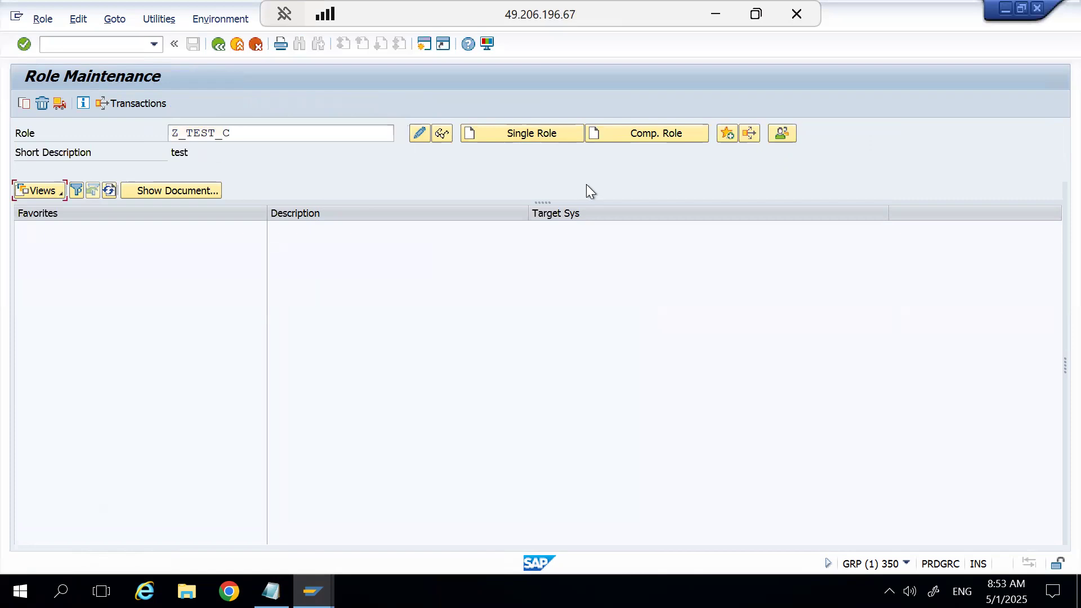
left_click(644, 140)
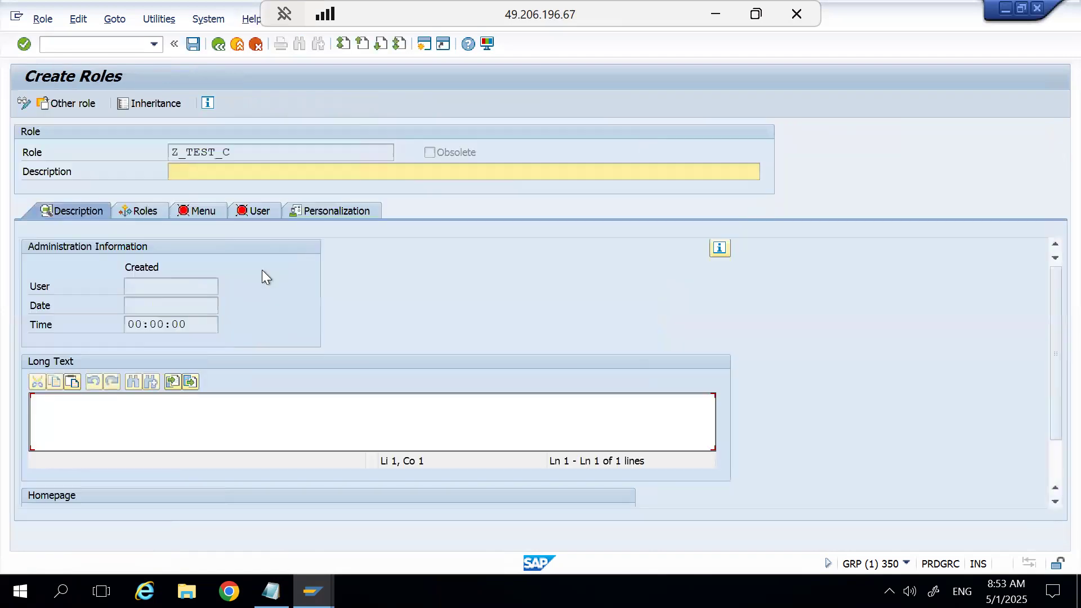
left_click(191, 215)
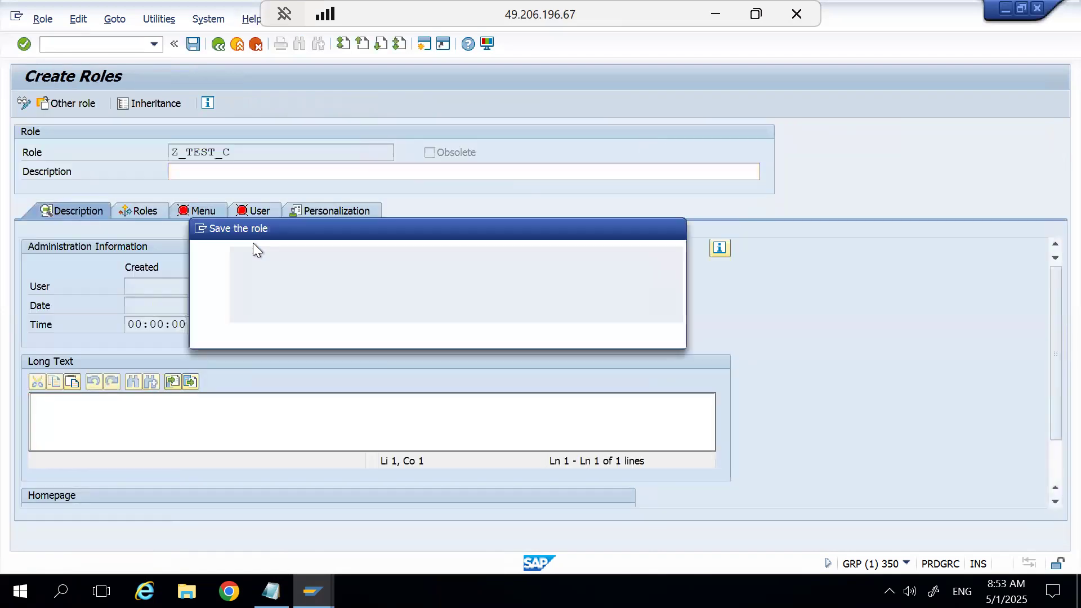
left_click(313, 332)
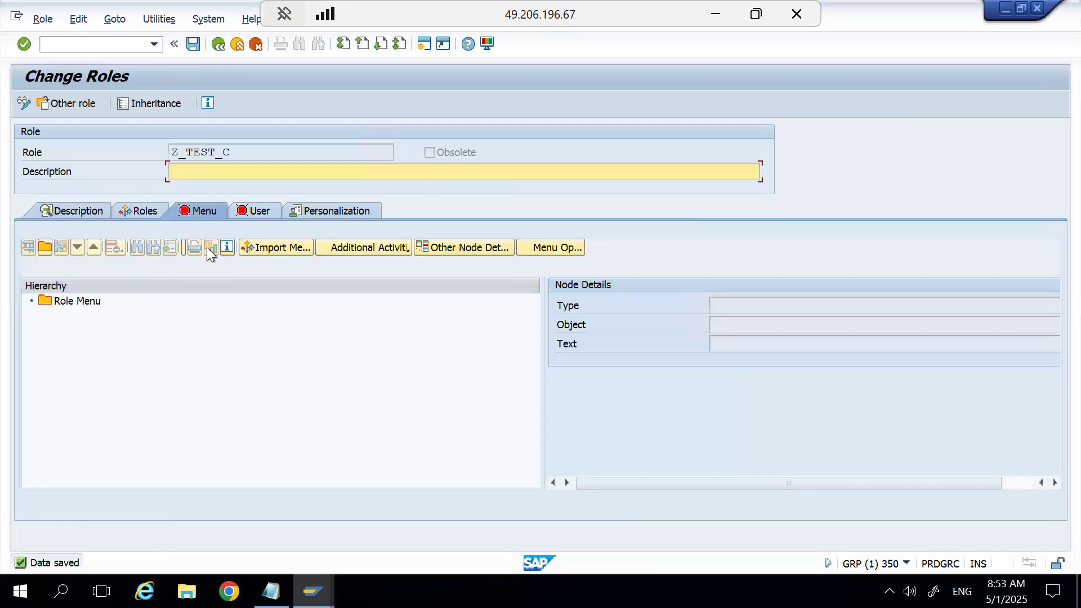
left_click(255, 210)
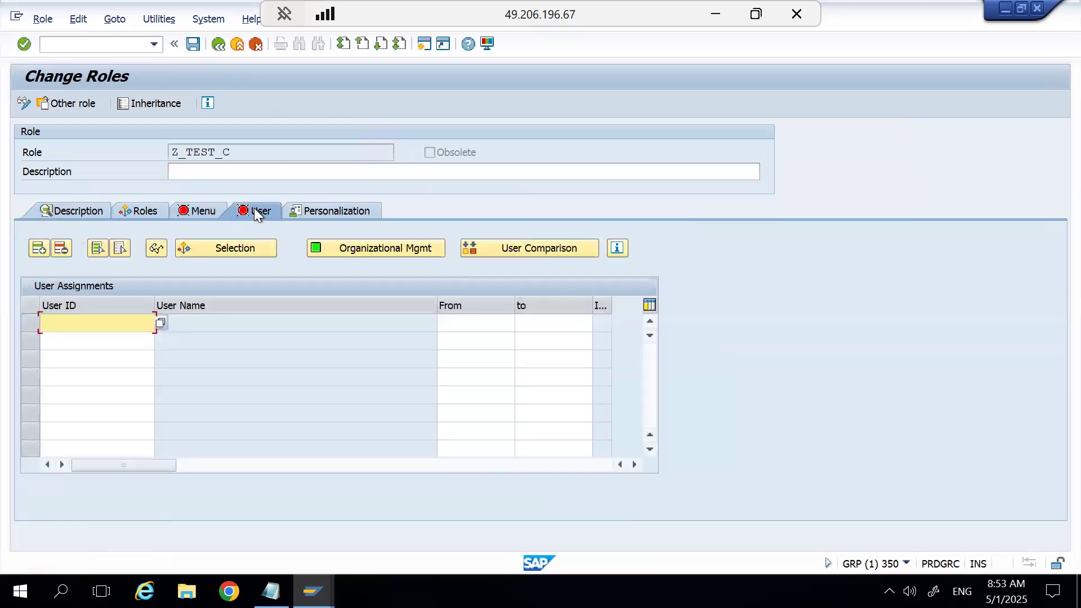
Add the roles Z_TEST and Z_TEST_CC100 to the role list of composite role Z_TEST_C.
left_click(138, 211)
left_click(78, 312)
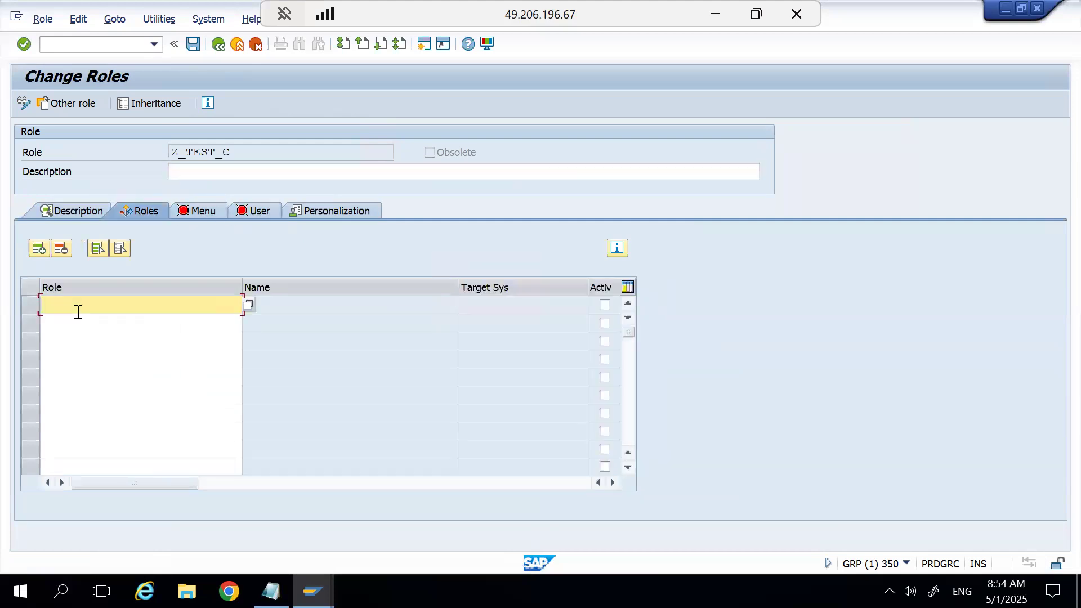
type("z_test")
key("Return")
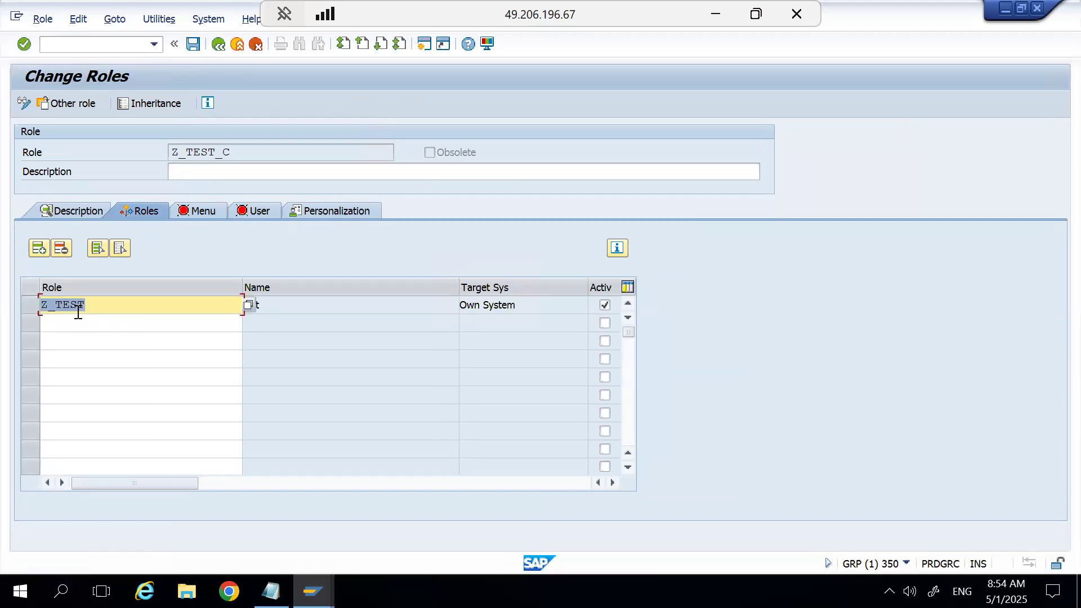
left_click(88, 321)
type("z_test")
key("Return")
type("_cc100")
key("Return")
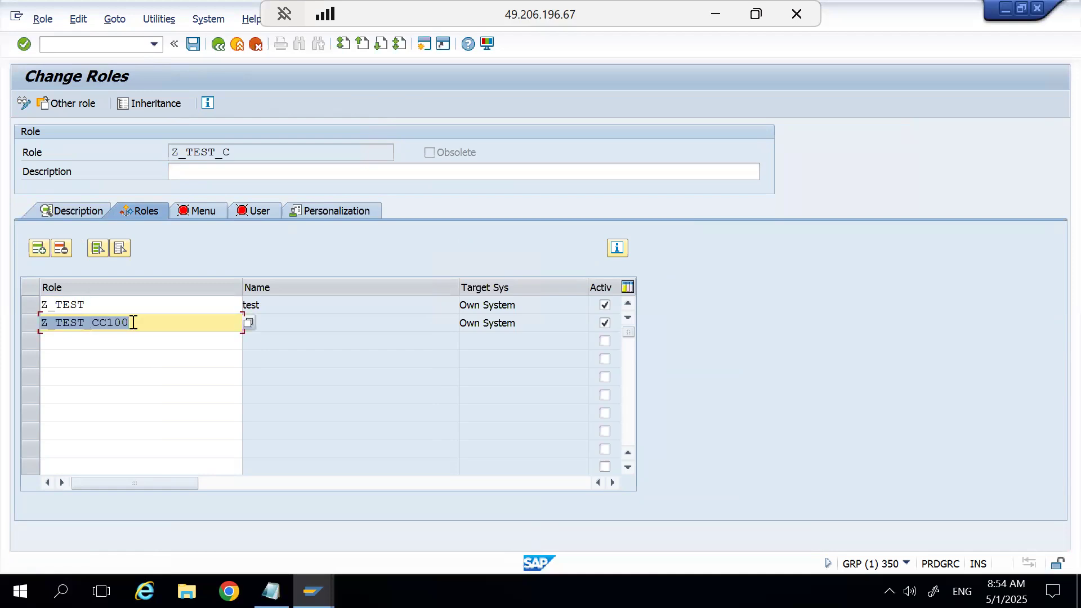
Save composite role Z_TEST_C with its assigned roles and return to the initial Role Maintenance screen.
left_click(151, 342)
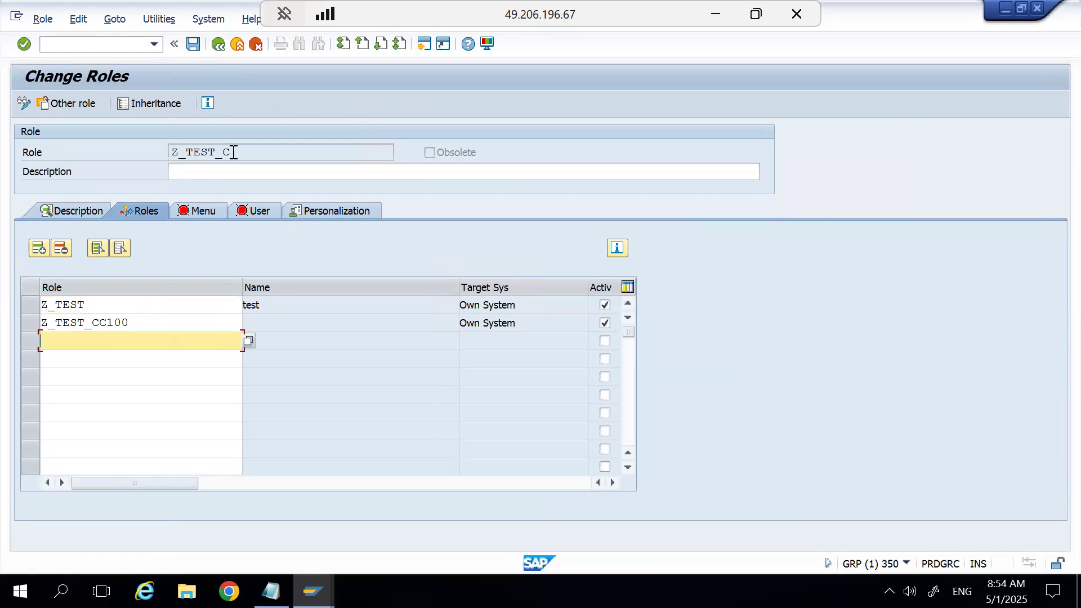
left_click(193, 44)
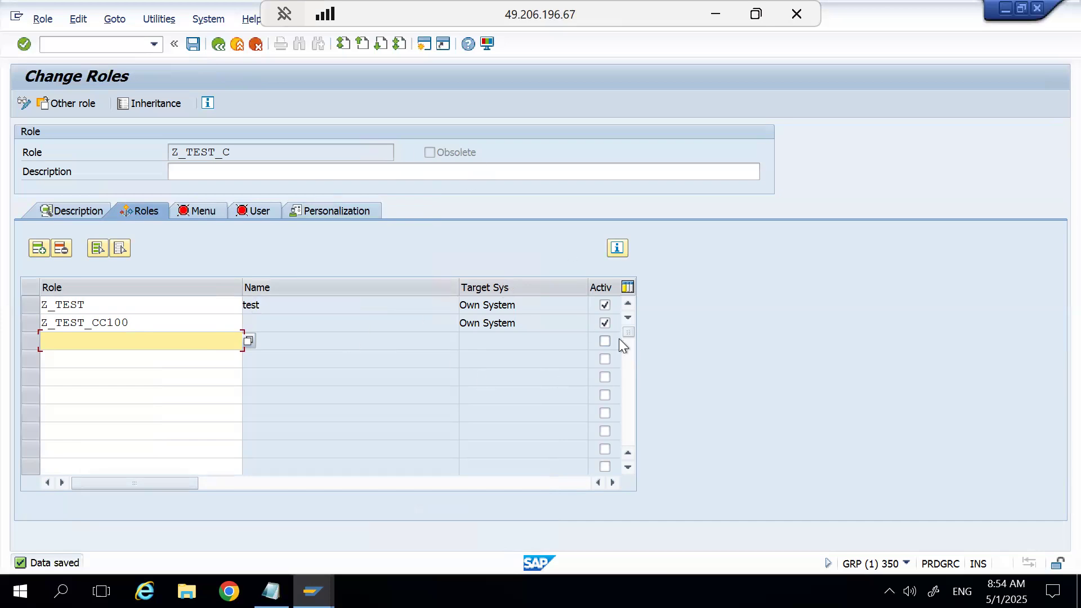
left_click(219, 44)
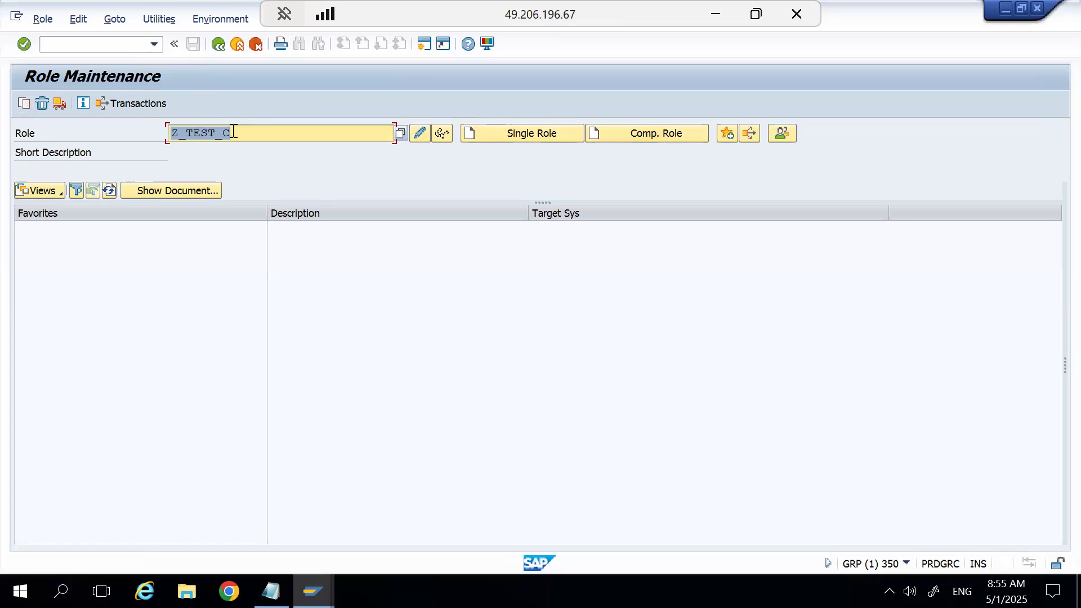
Copy composite role Z_TEST_C selectively to Z_TEST_C1 with HR organizational assignments and personalization data, and choose to copy its single roles as well.
key("shift+F11")
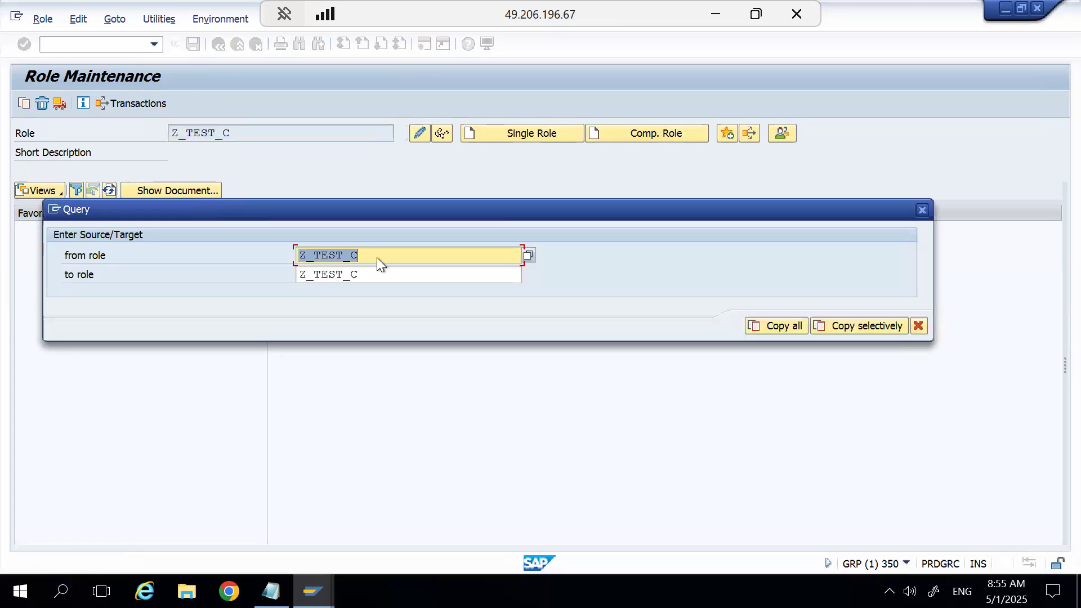
left_click(381, 272)
type("1")
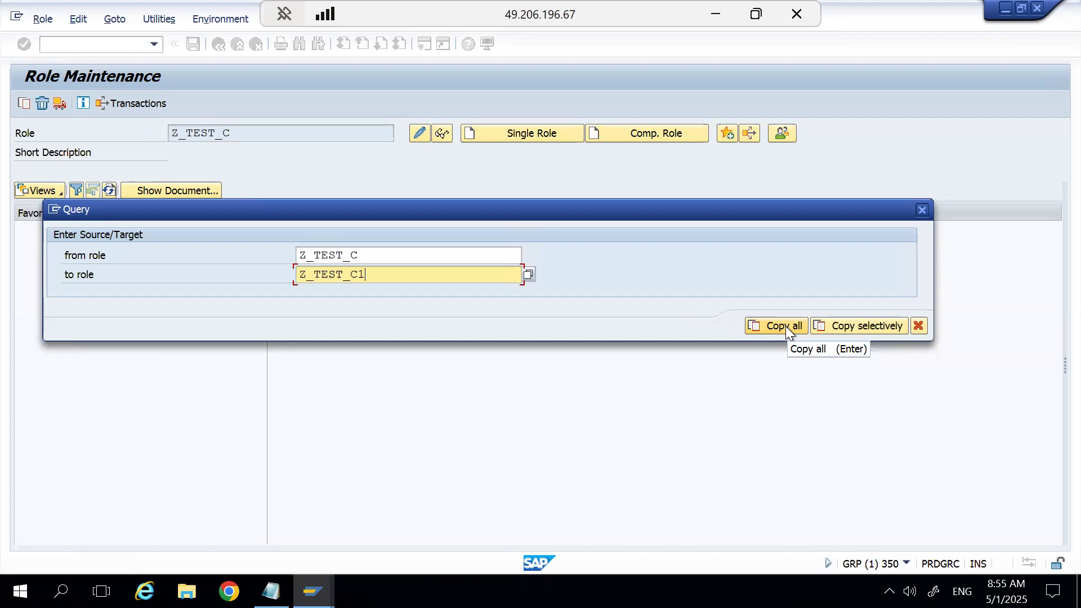
left_click(853, 320)
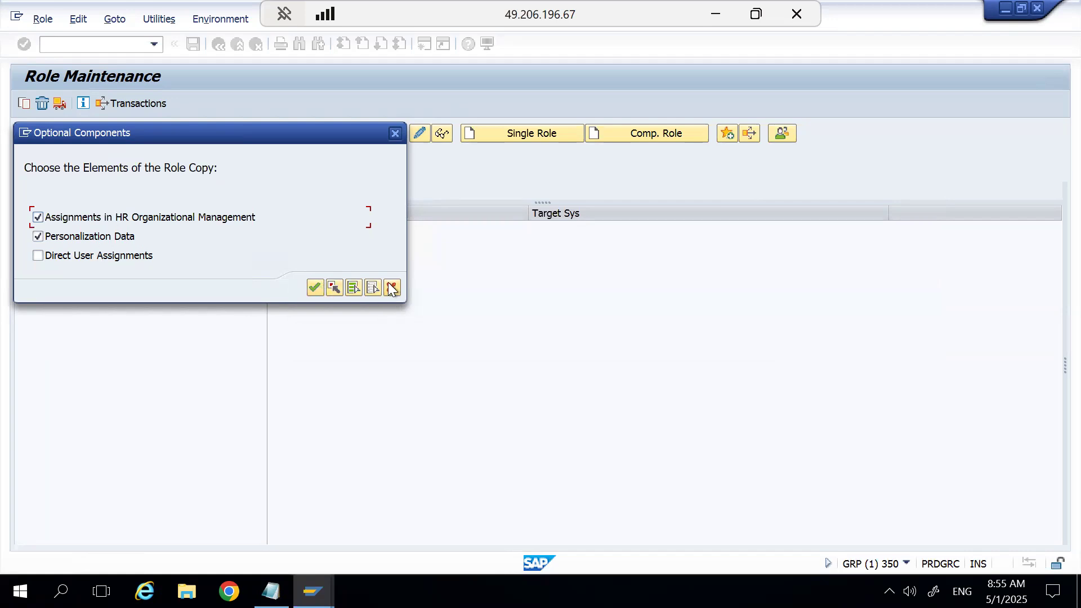
left_click(314, 286)
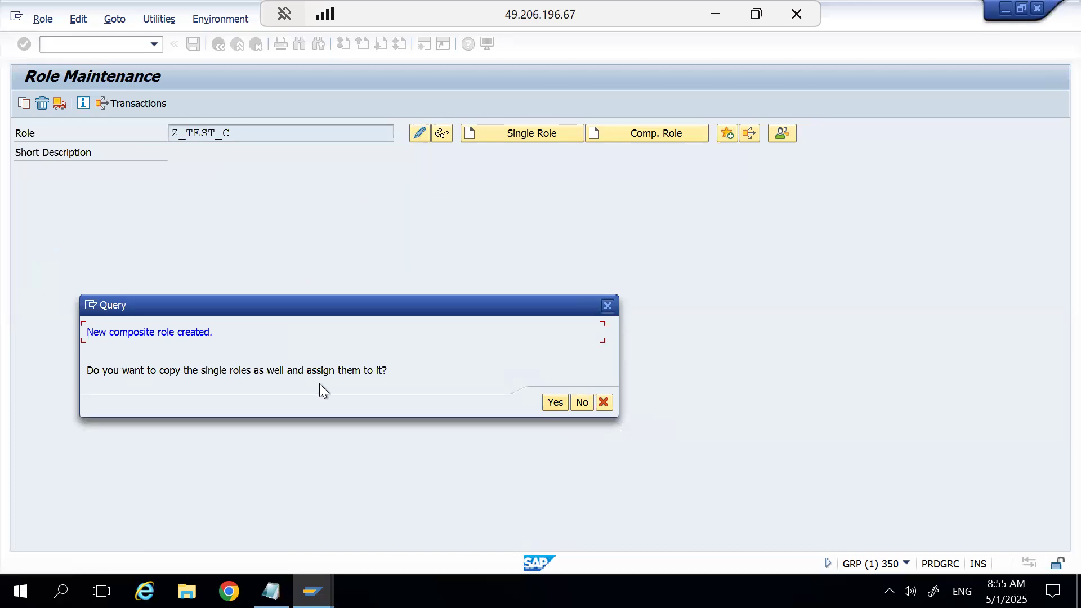
left_click(560, 401)
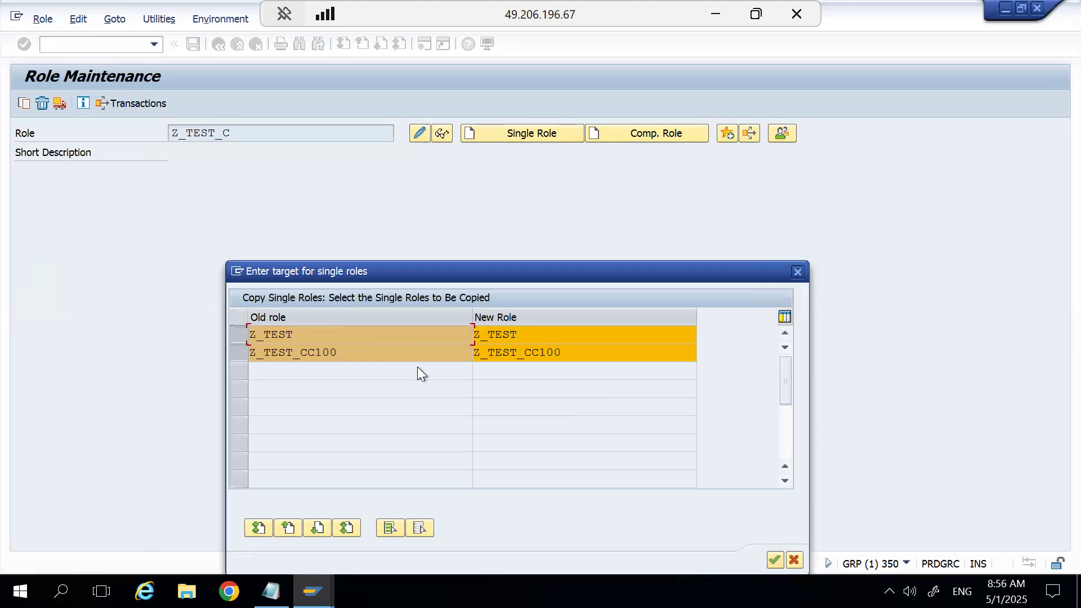
Name the copied single roles Z_TEST_1 and Z_TEST_CC100_1 and carry out the copy.
left_click_drag(386, 271, 325, 174)
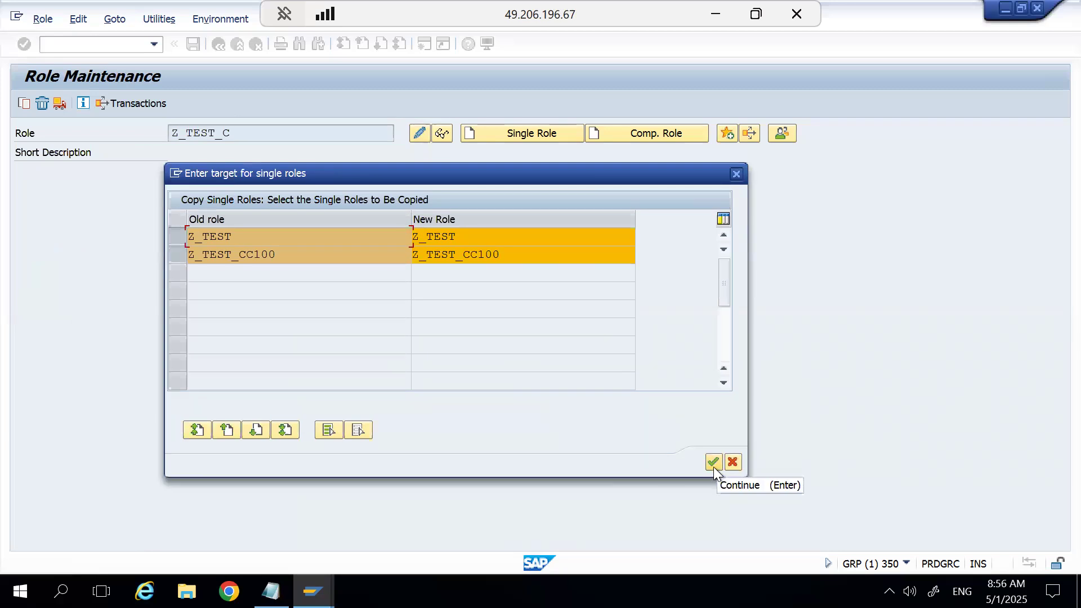
left_click(510, 236)
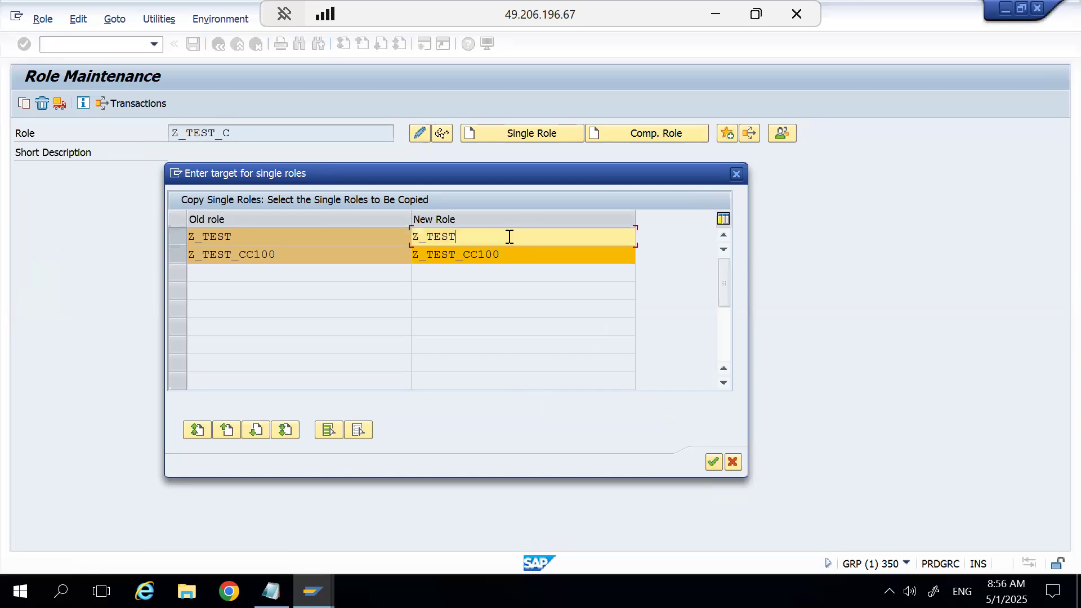
left_click_drag(509, 237, 226, 220)
left_click(474, 229)
type("_1")
left_click(517, 259)
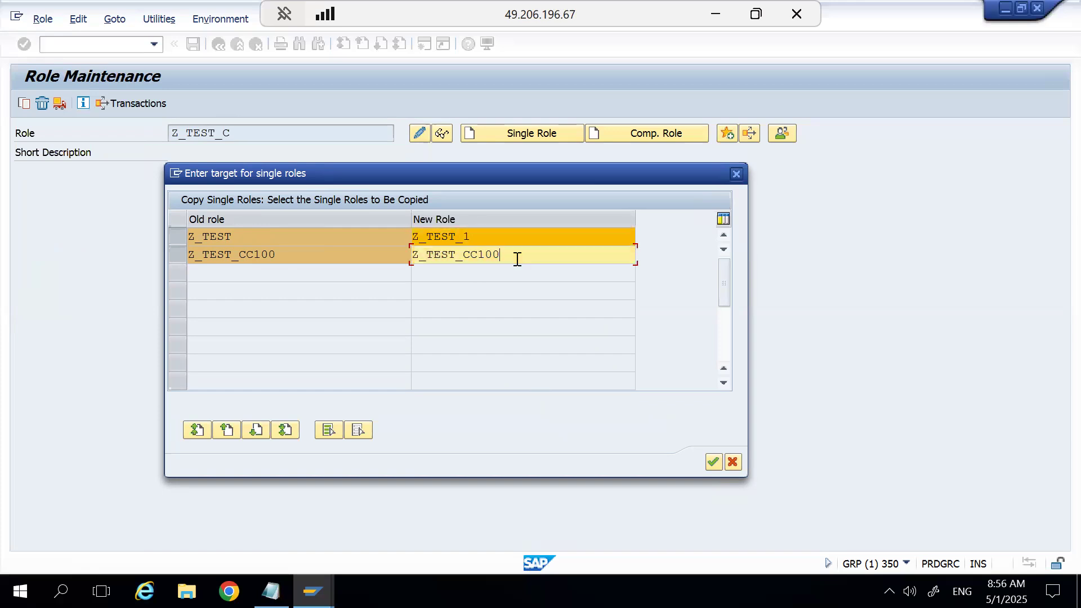
type("_1")
left_click(714, 459)
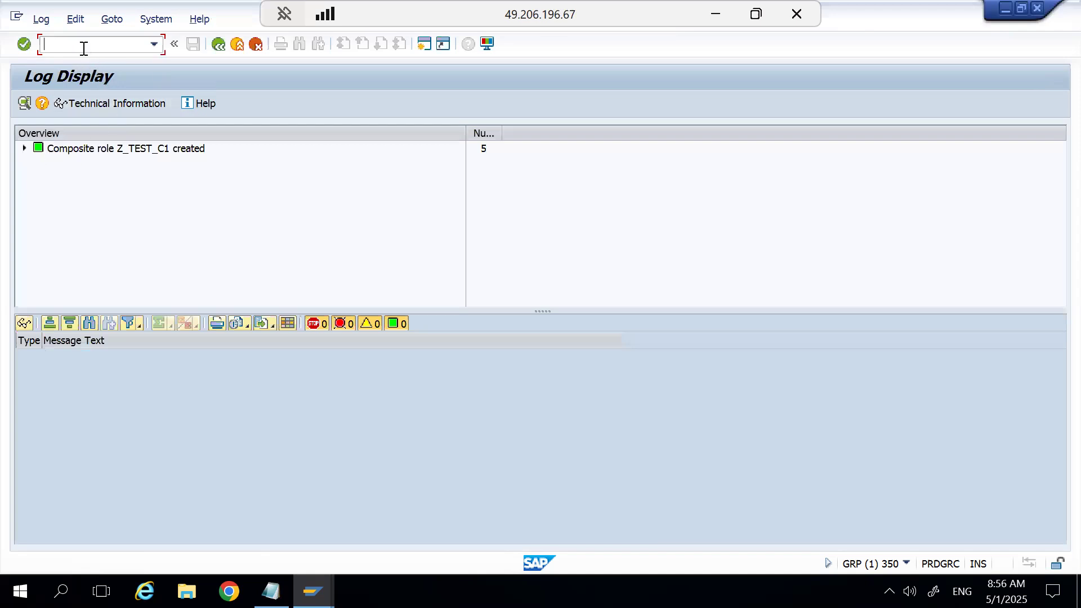
Restart transaction PFCG, display composite role Z_TEST_C1 to check its assigned single roles, and return to the initial Role Maintenance screen.
type("/npfcg")
key("Return")
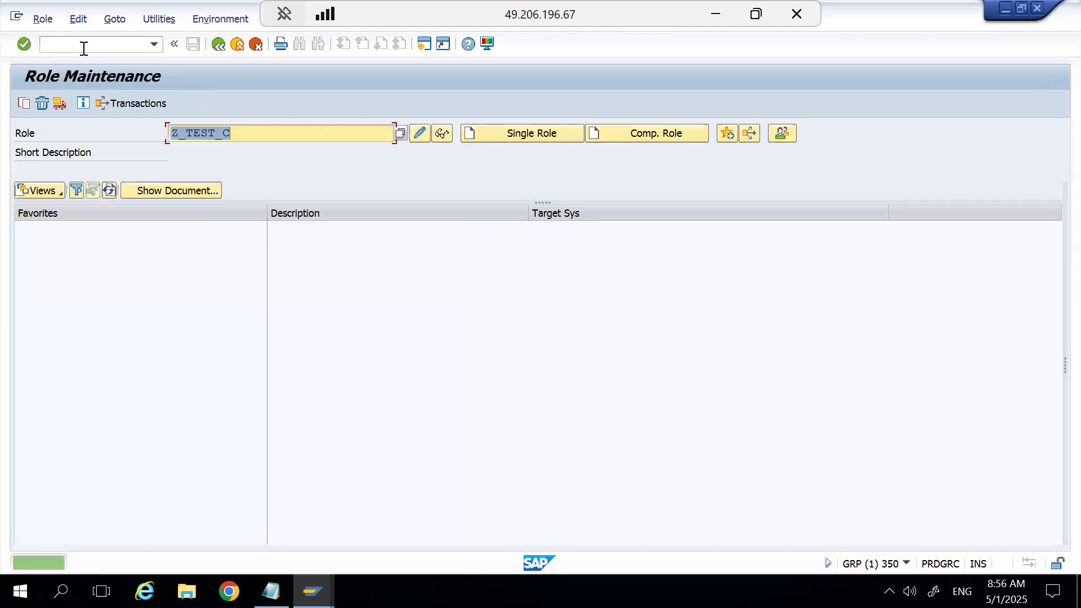
key("Right")
type("1")
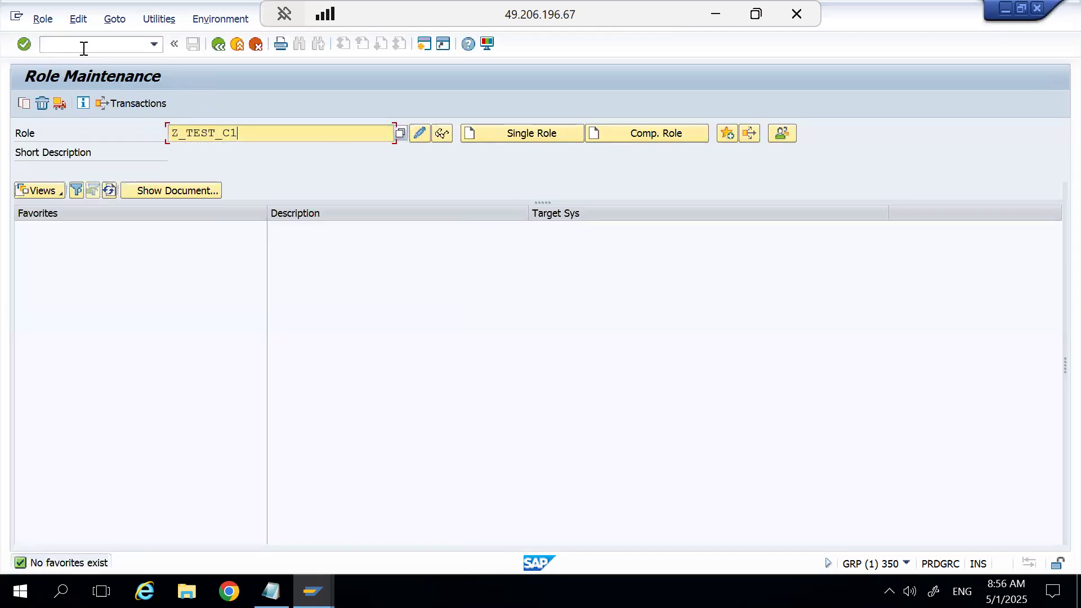
left_click(437, 136)
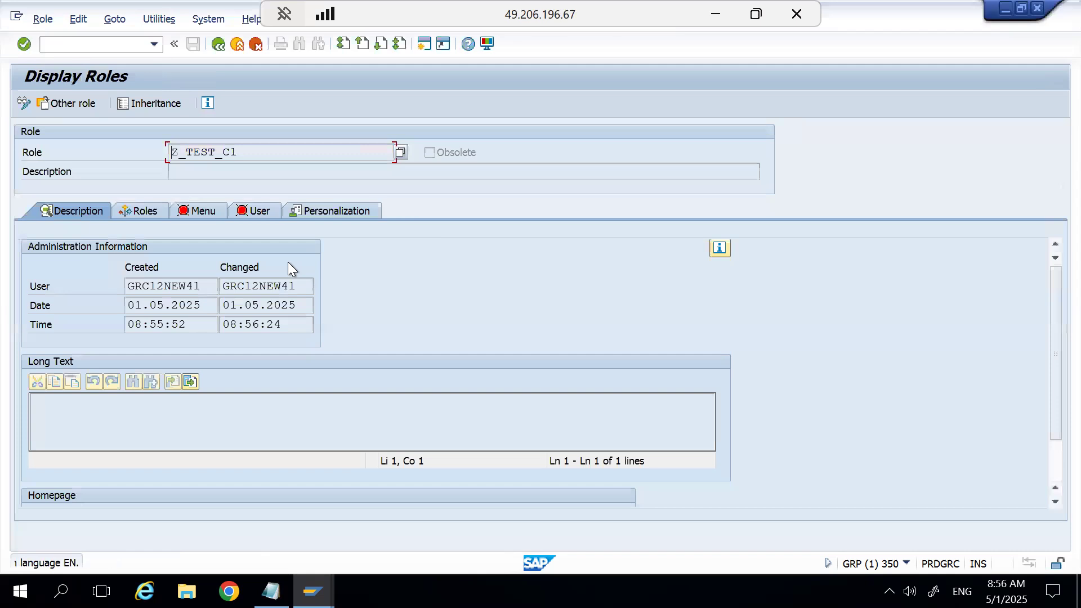
left_click(137, 213)
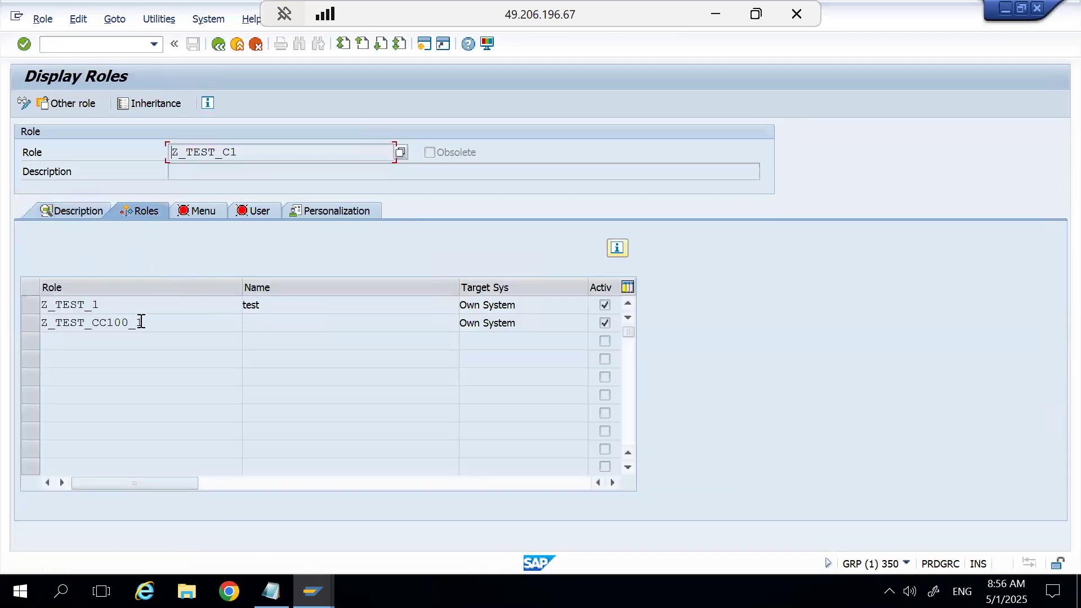
left_click(219, 44)
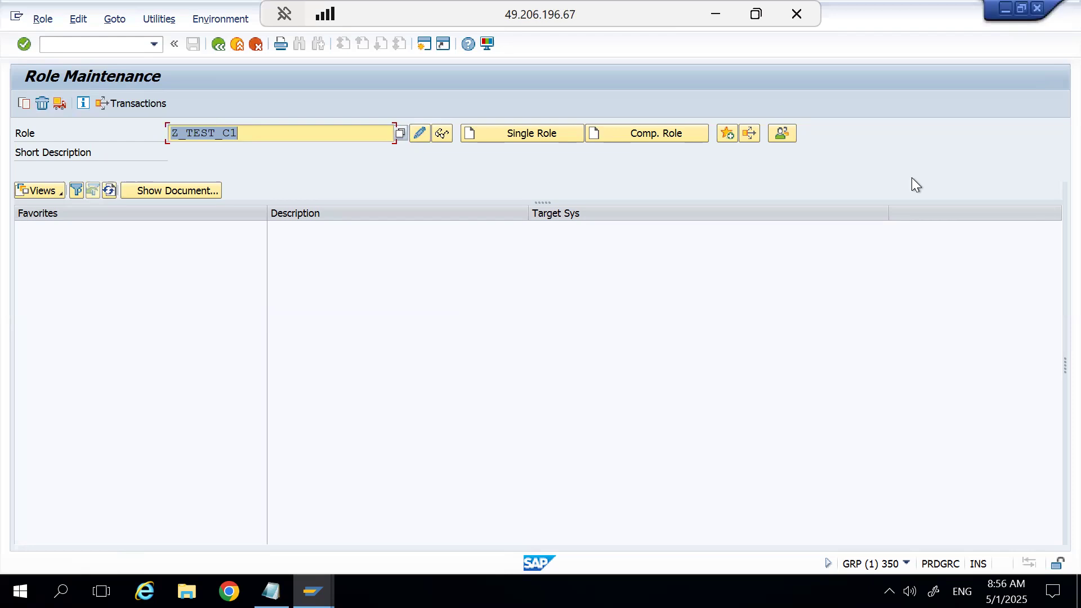
Switch to the other open SAP window with the logon screen for client 800.
mouse_move(313, 591)
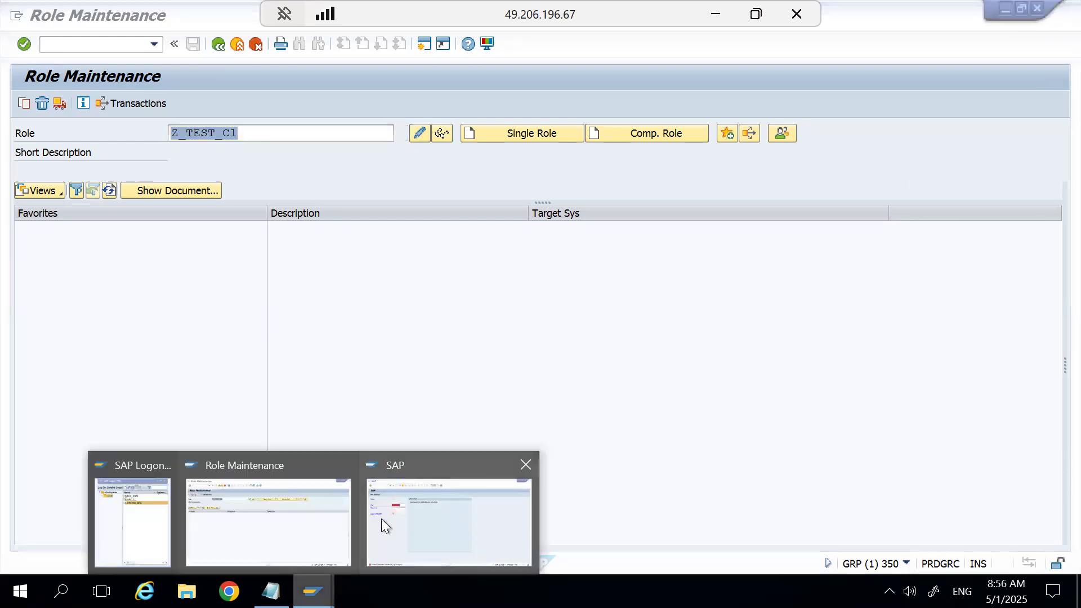
left_click(383, 523)
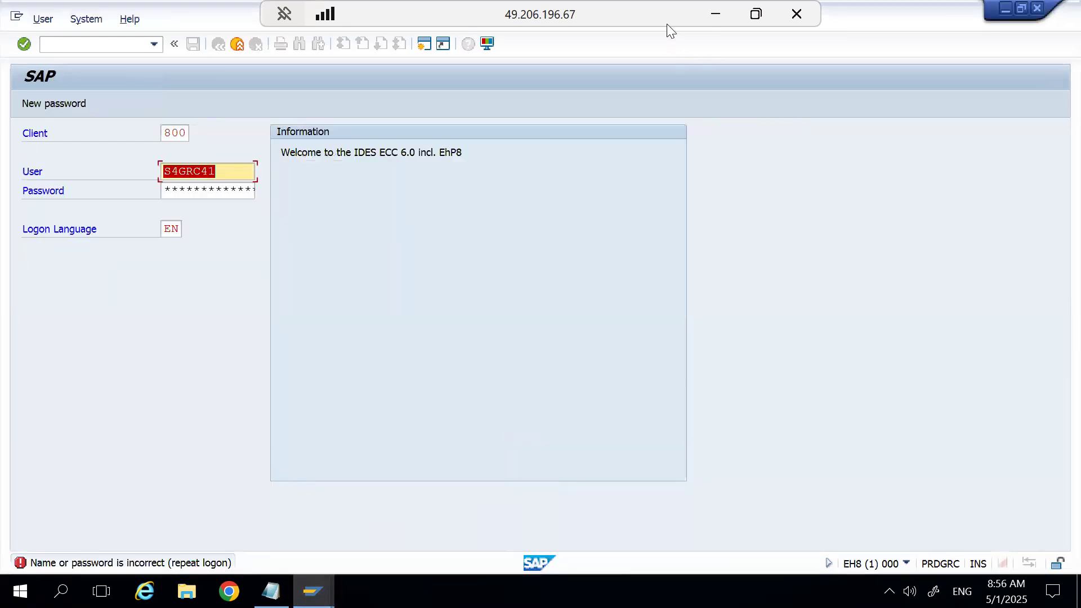